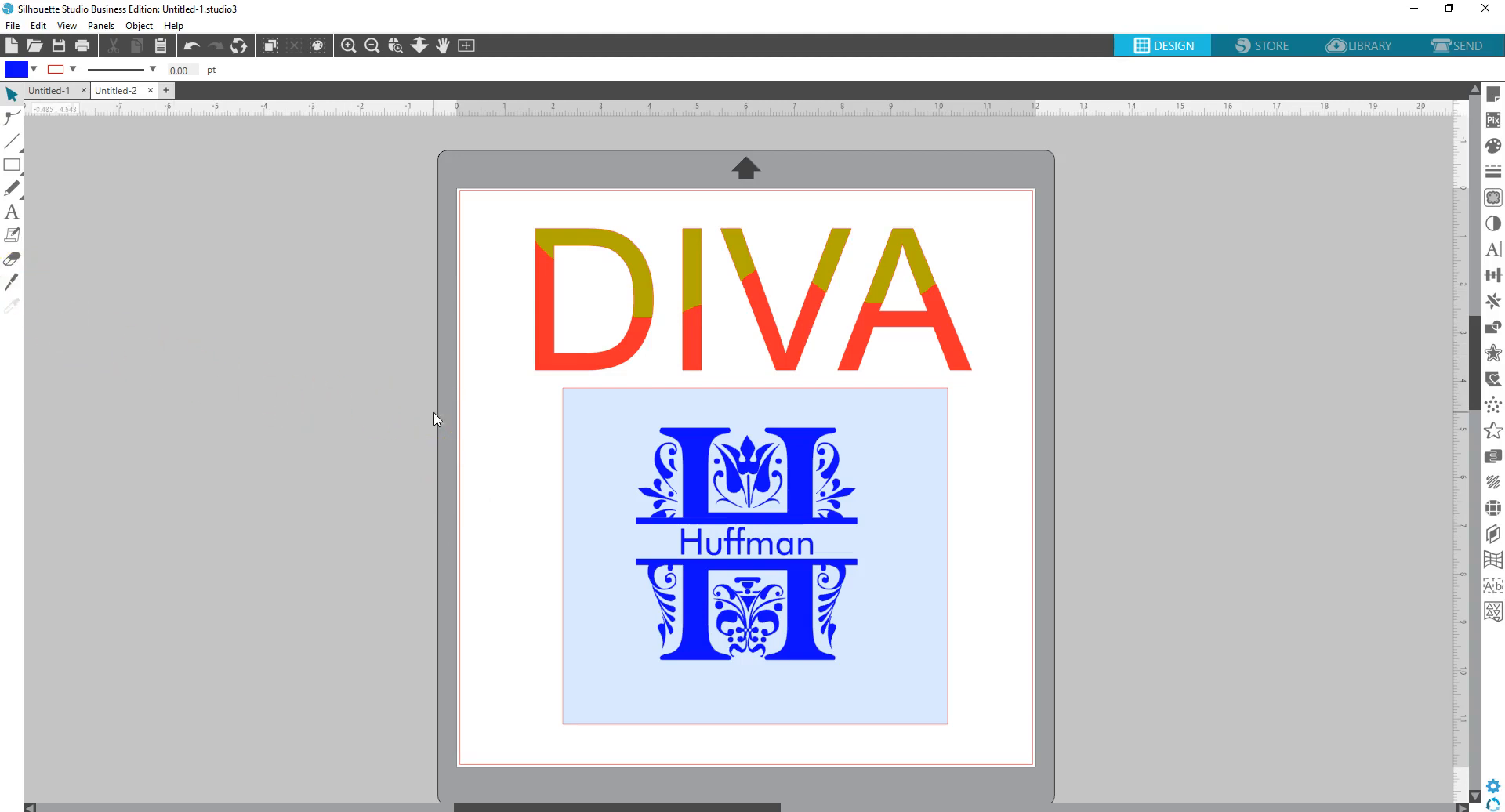
# - Check the program's version and licence information in the Help menu
pyautogui.click(391, 340)
pyautogui.click(174, 32)
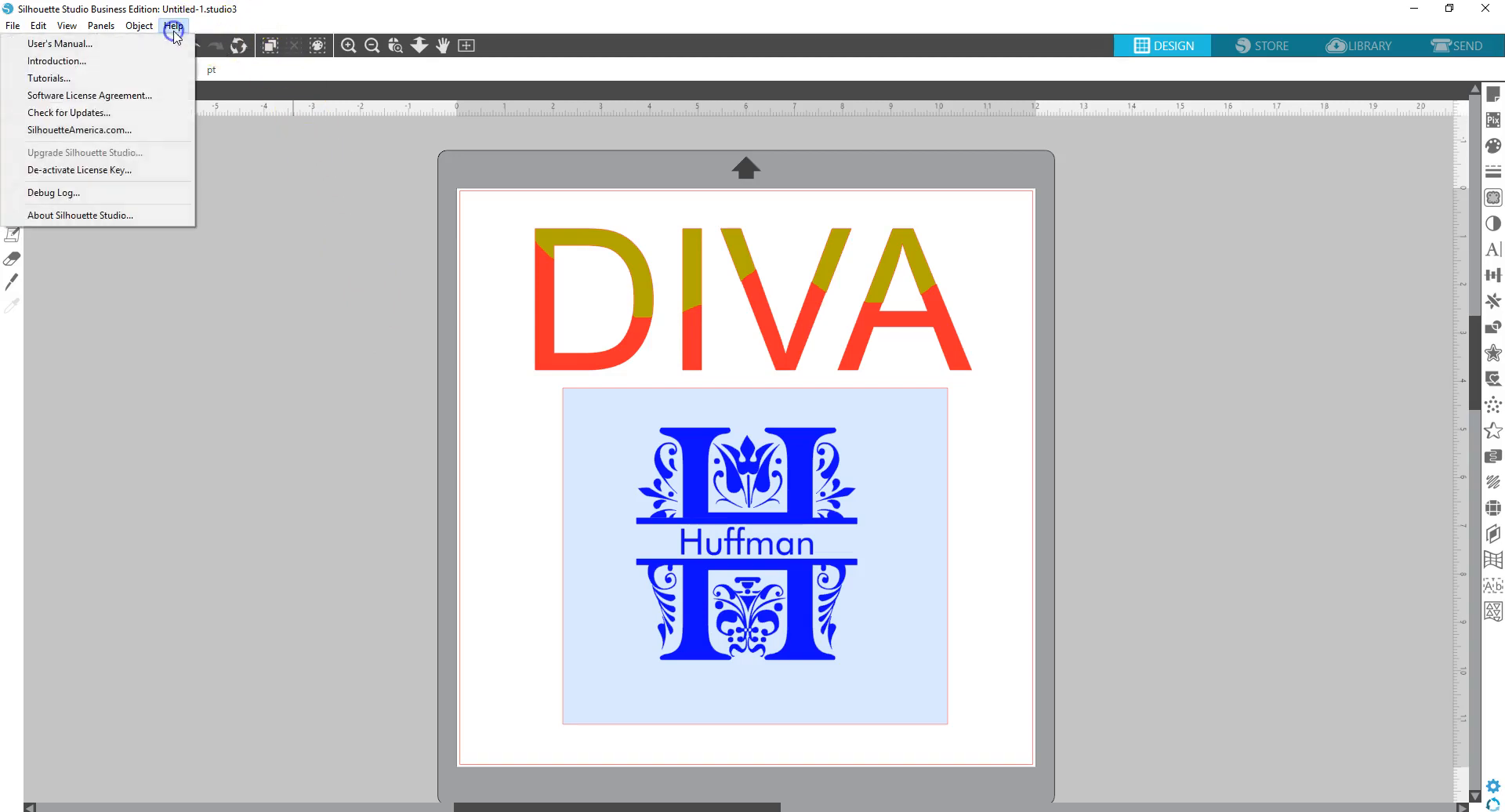
pyautogui.click(119, 217)
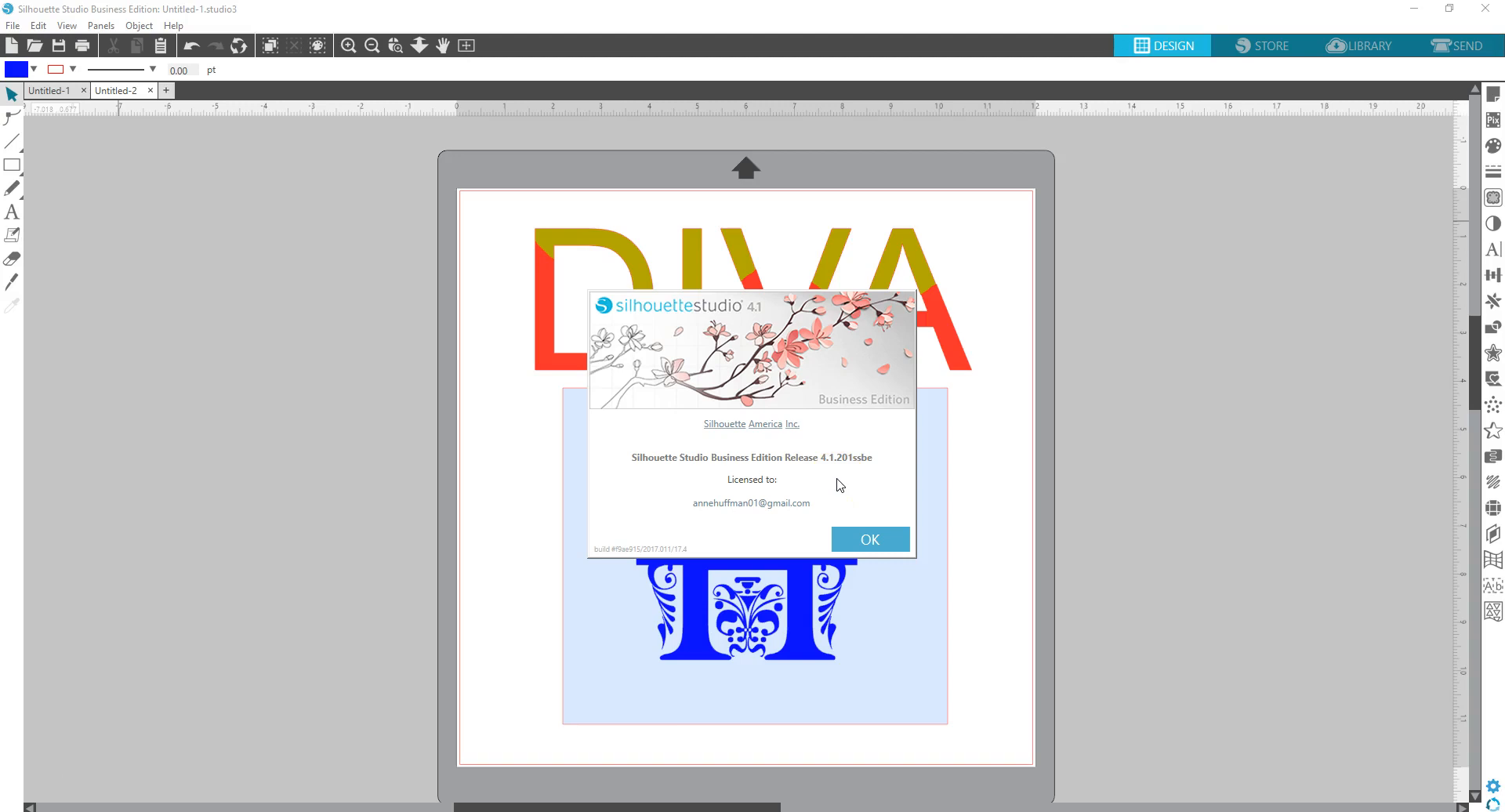
pyautogui.click(869, 544)
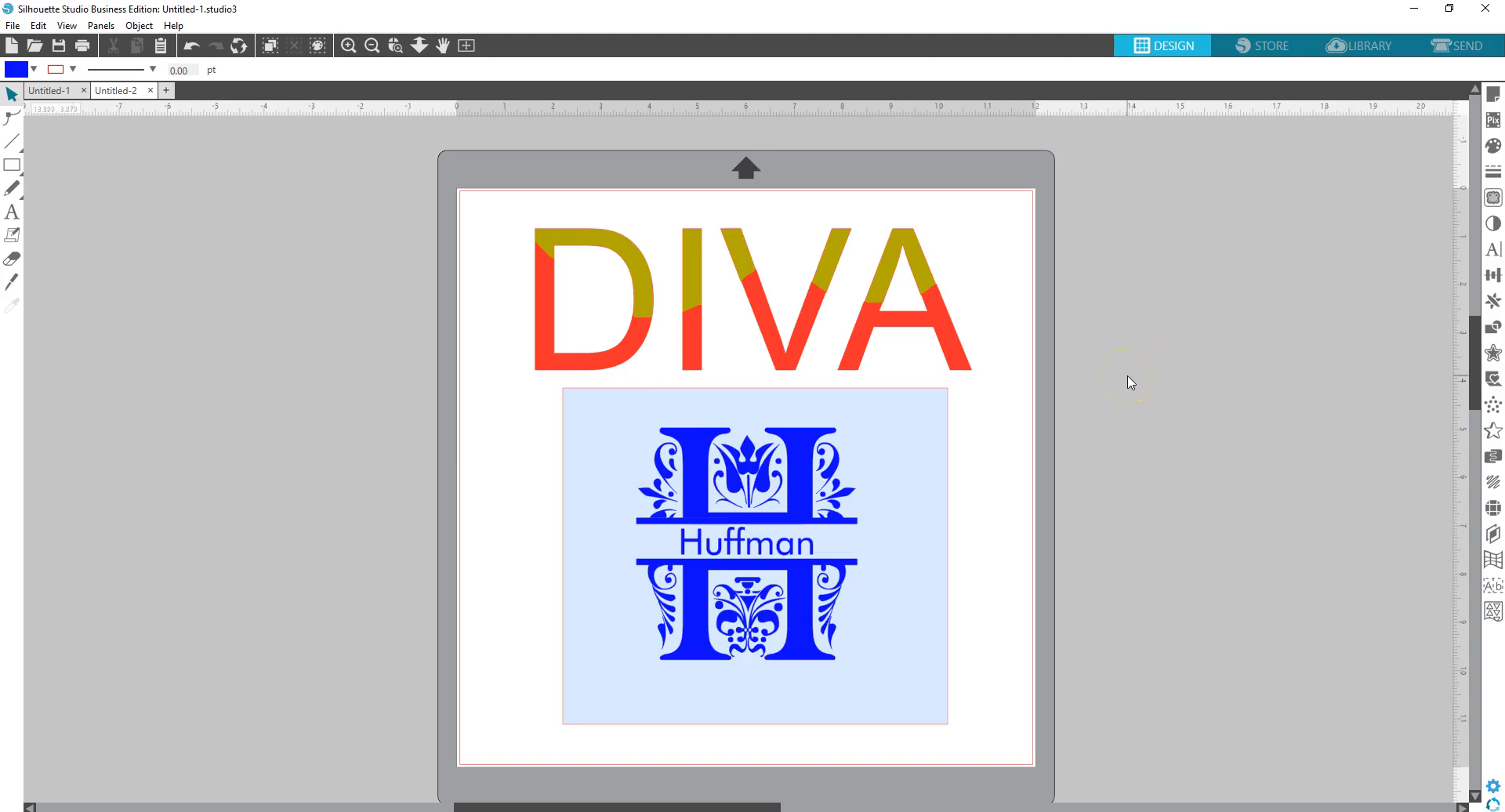
# - Drag the Huffman monogram to the grey area left of the mat and shift DIVA left and down
pyautogui.moveTo(855, 355); pyautogui.dragTo(893, 336)
pyautogui.moveTo(835, 538); pyautogui.dragTo(310, 383)
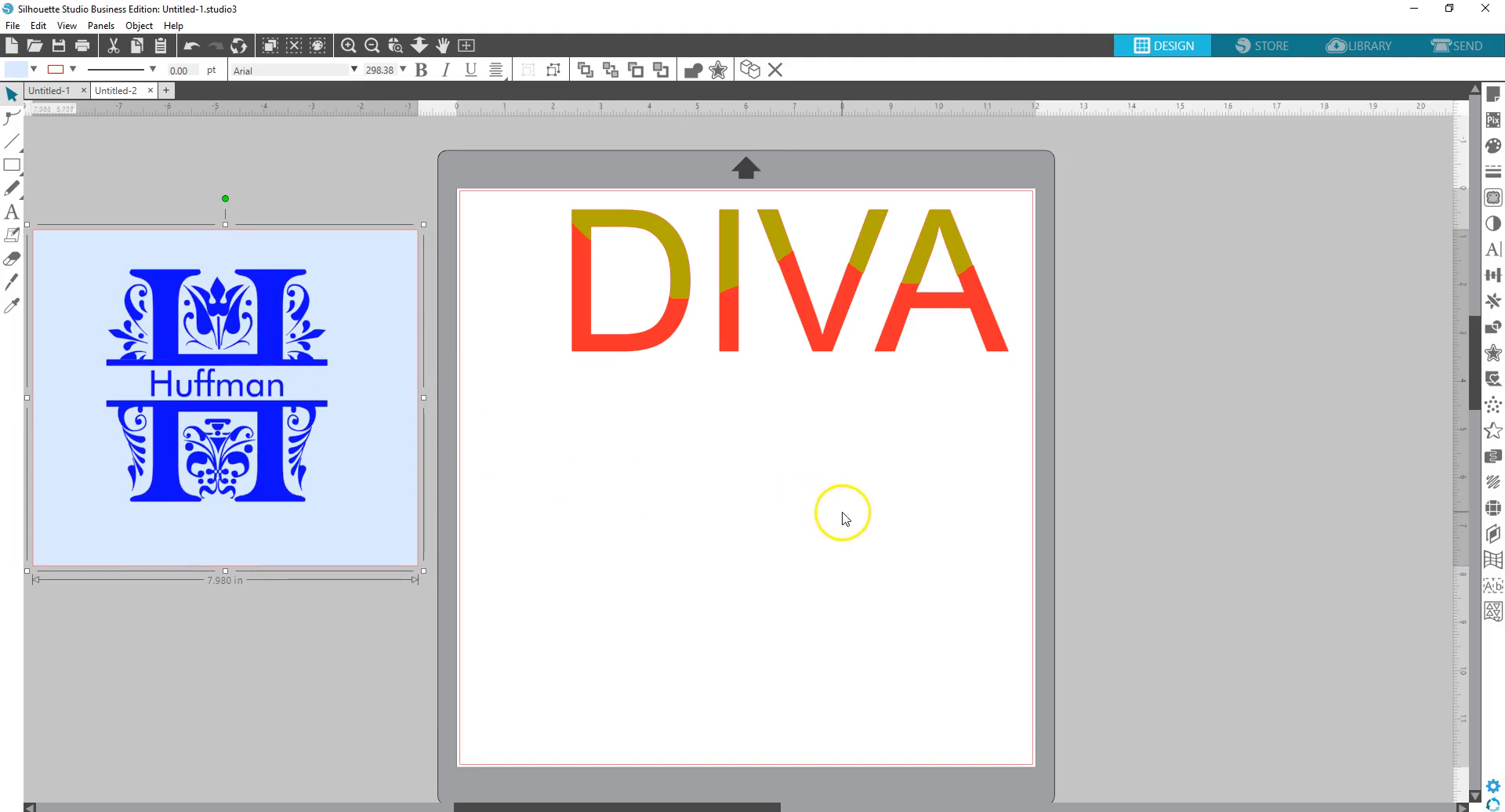
pyautogui.moveTo(879, 340); pyautogui.dragTo(837, 362)
pyautogui.click(813, 436)
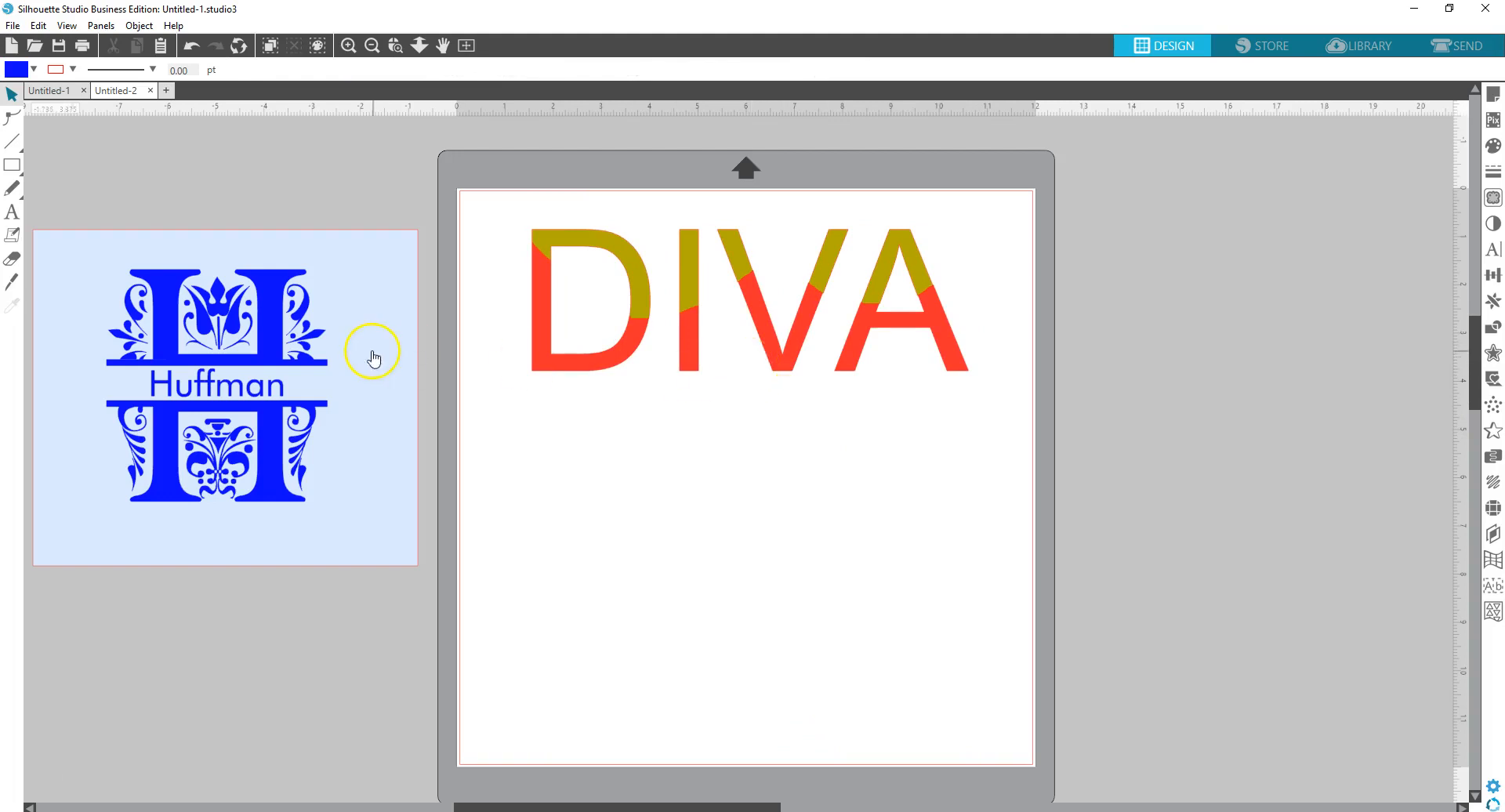
# - Add the text LIFE below DIVA and set its font to Impact
pyautogui.click(11, 211)
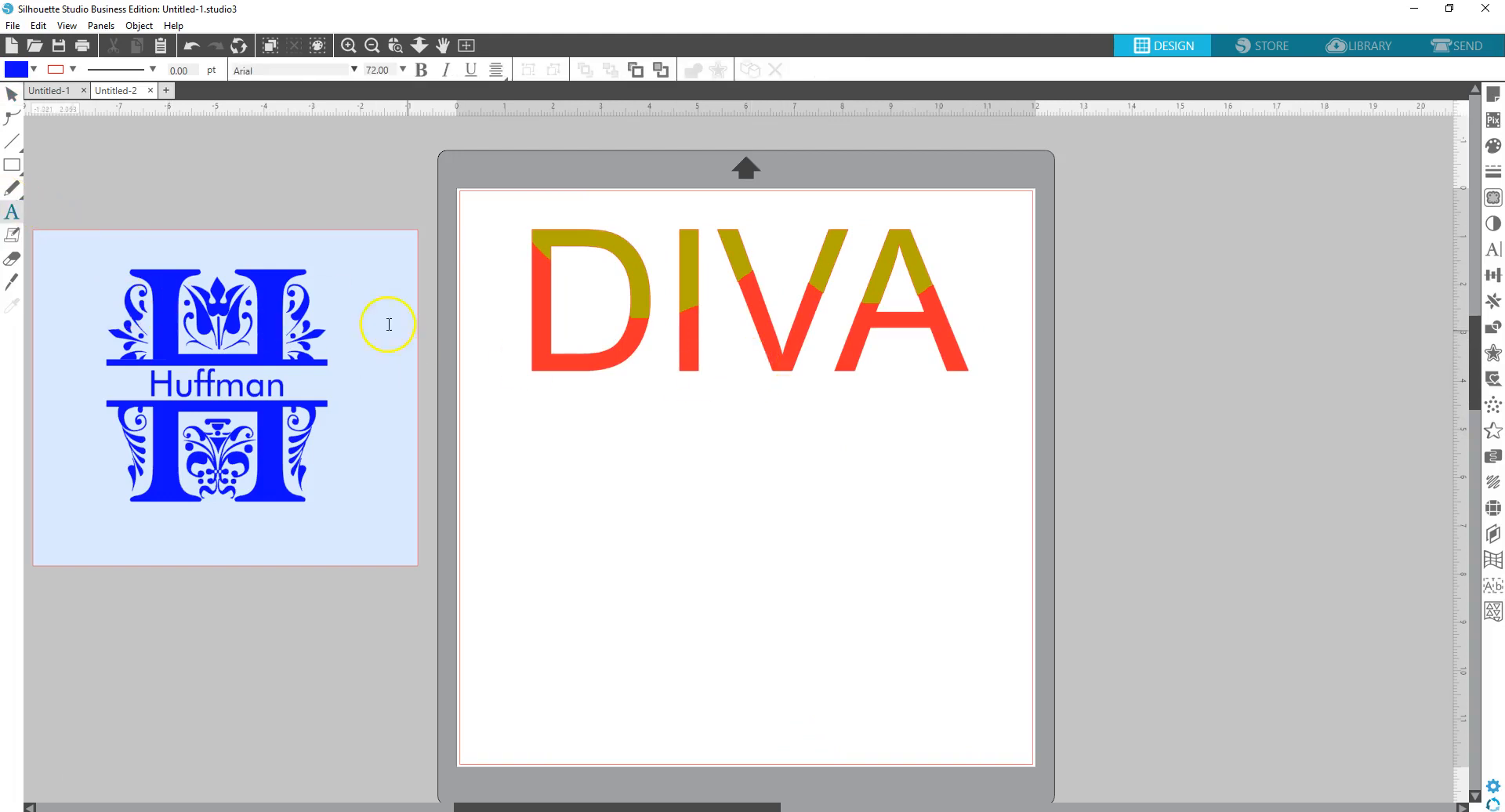
pyautogui.click(537, 553)
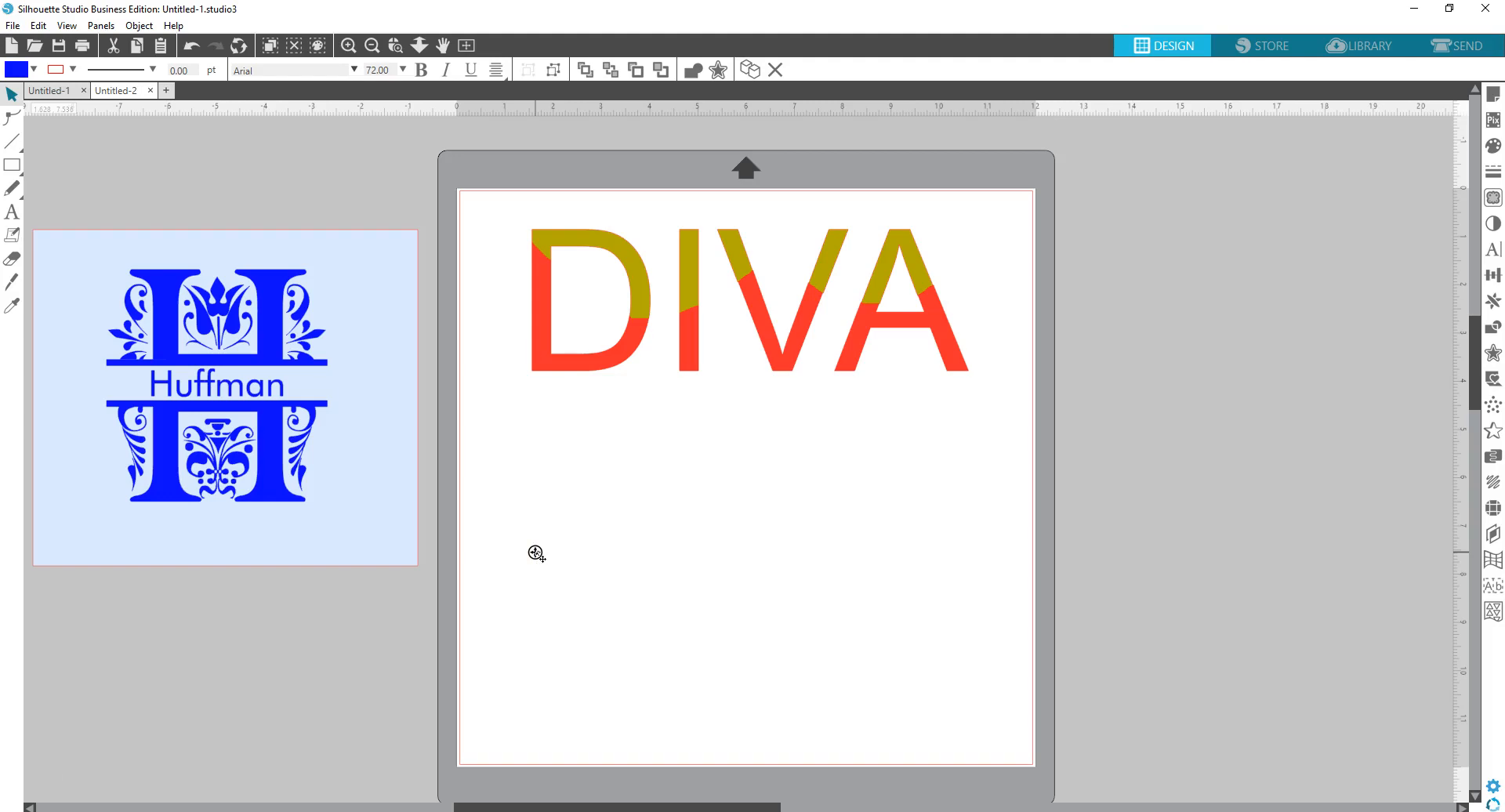
pyautogui.write('LIFE')
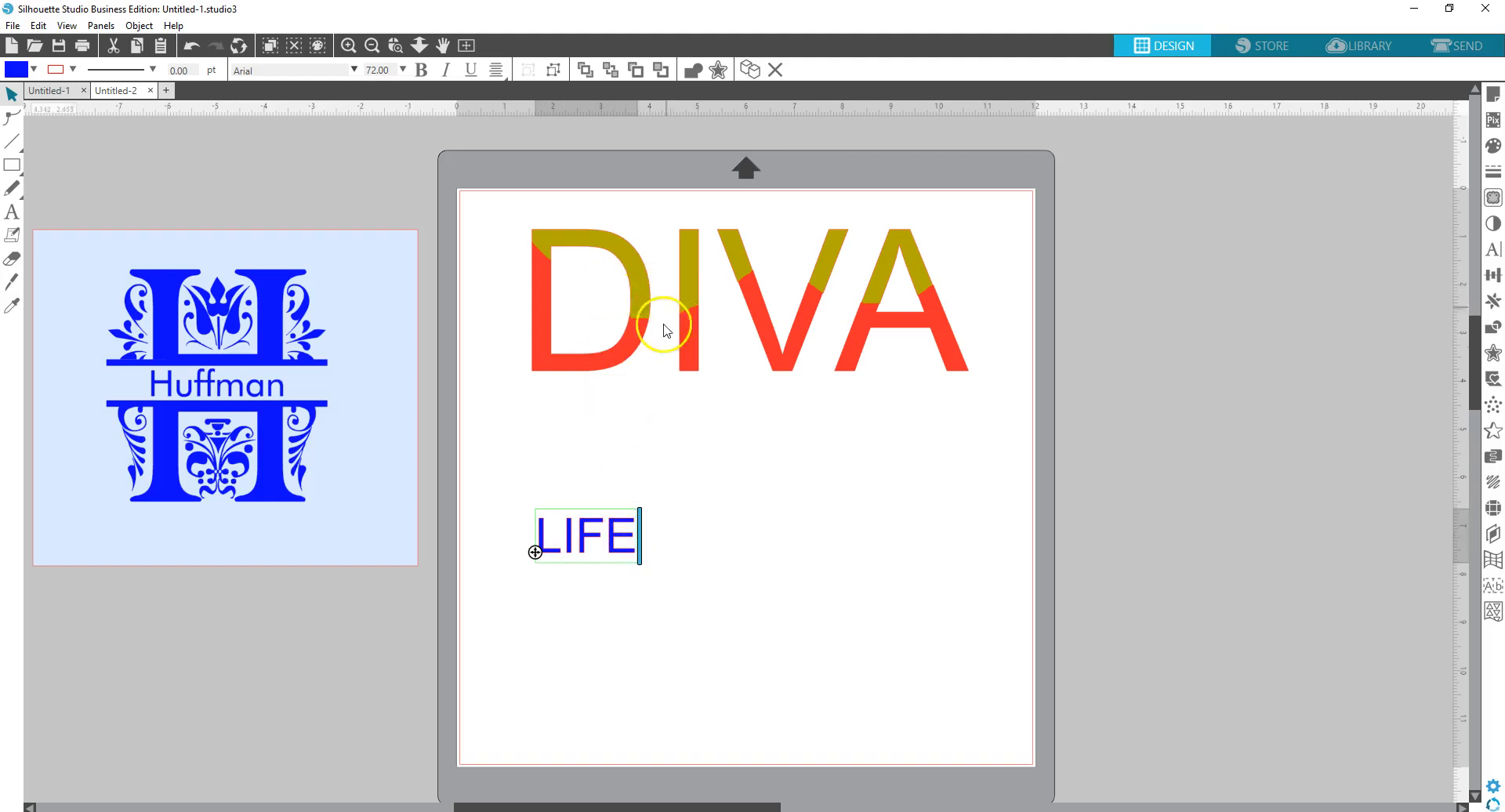
pyautogui.doubleClick(525, 540)
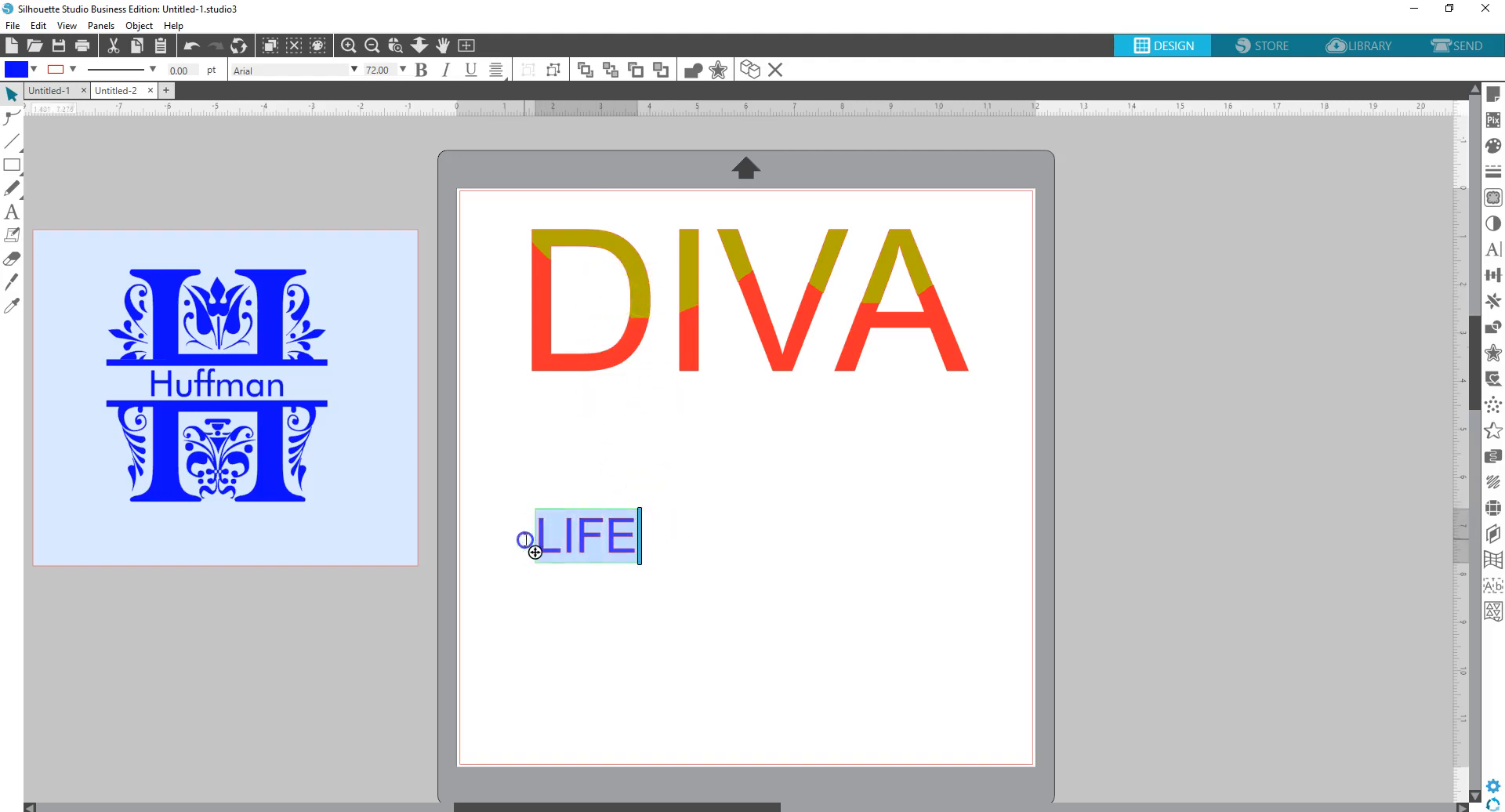
pyautogui.click(264, 68)
pyautogui.moveTo(263, 67); pyautogui.dragTo(209, 81)
pyautogui.write('Impact')
pyautogui.press('Return')
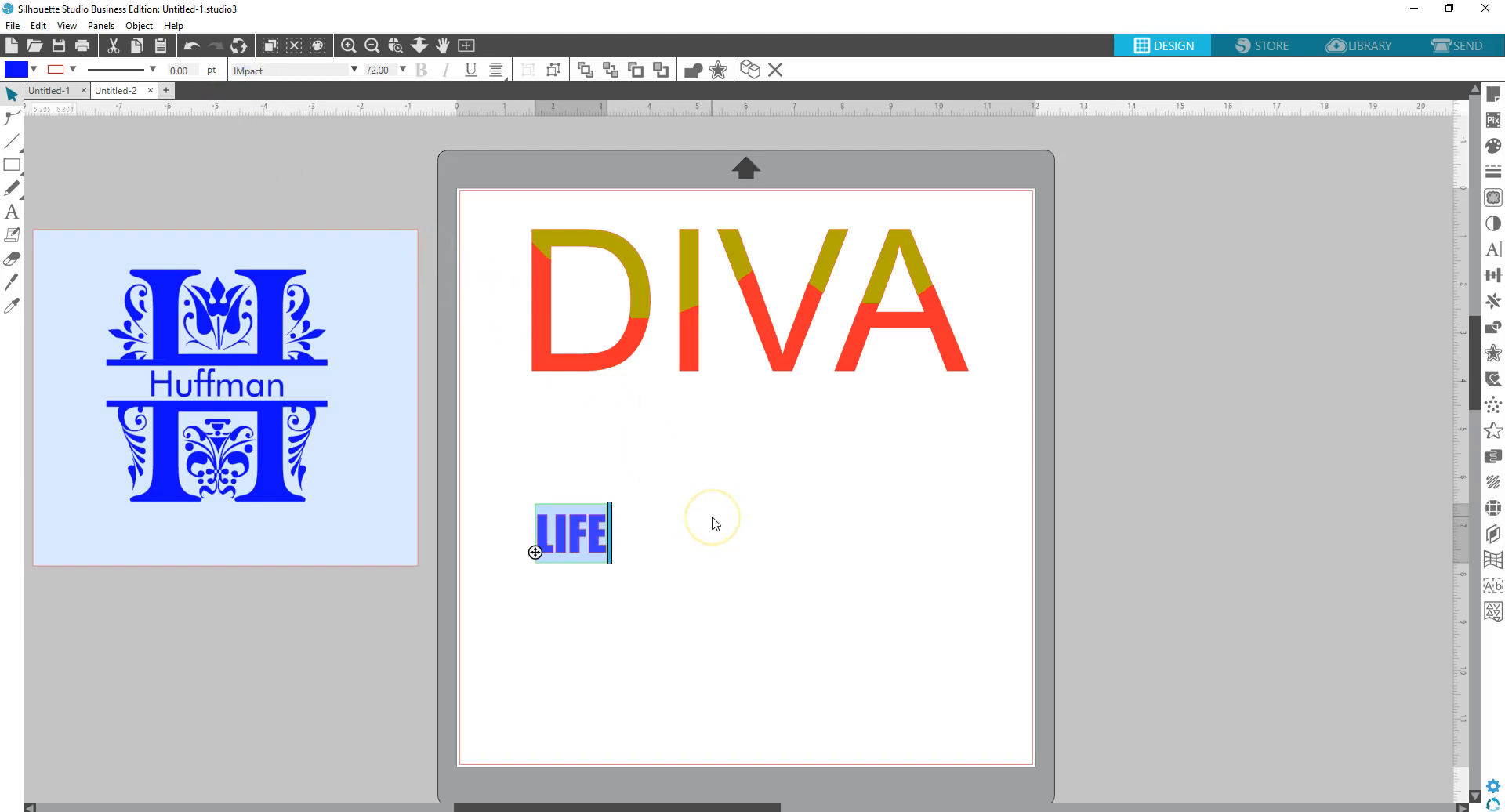
# - Enlarge LIFE to about 5.6 inches wide and move it up and right
pyautogui.click(655, 554)
pyautogui.click(604, 549)
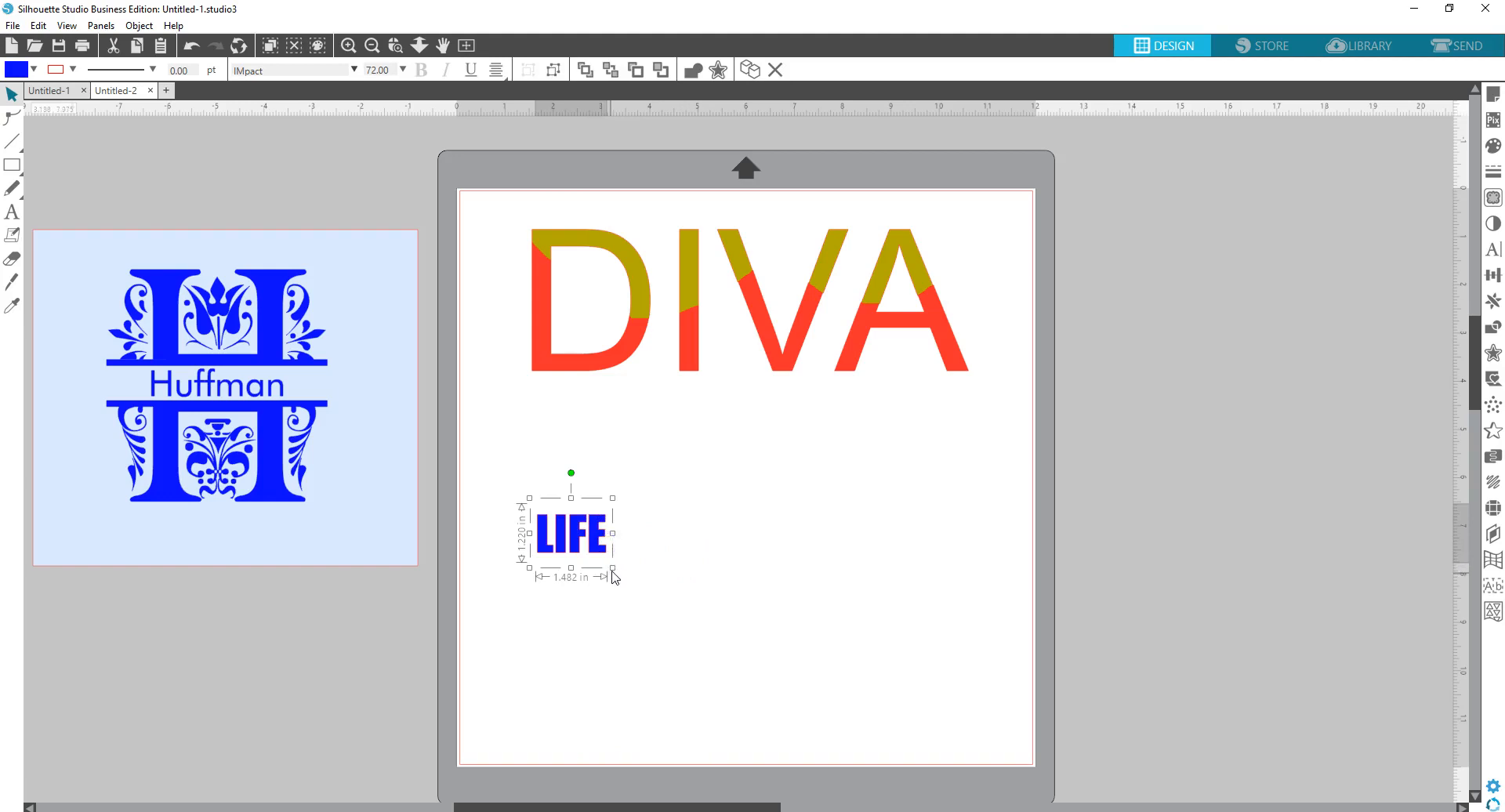
pyautogui.moveTo(612, 567); pyautogui.dragTo(867, 661)
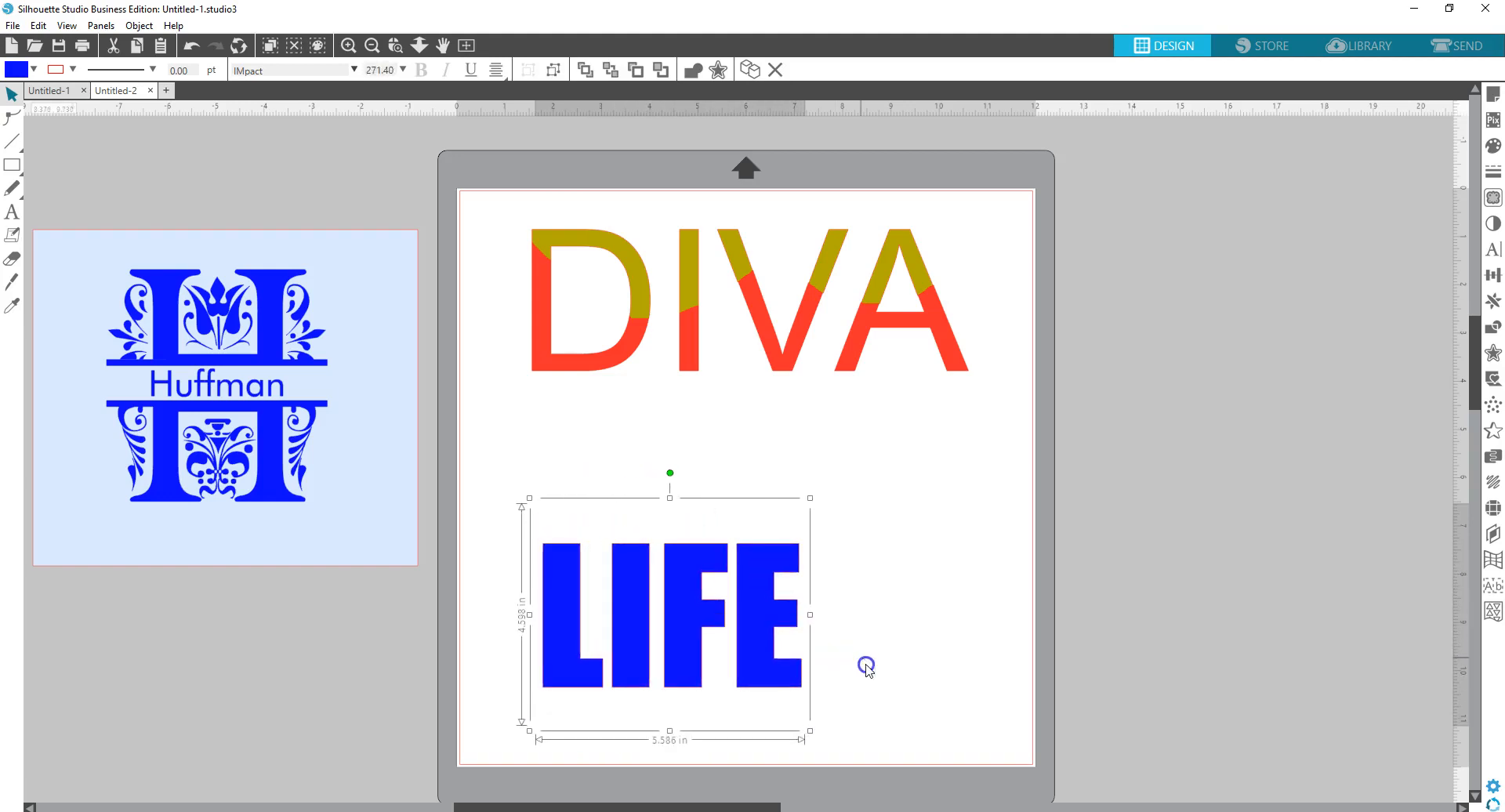
pyautogui.moveTo(765, 645); pyautogui.dragTo(782, 608)
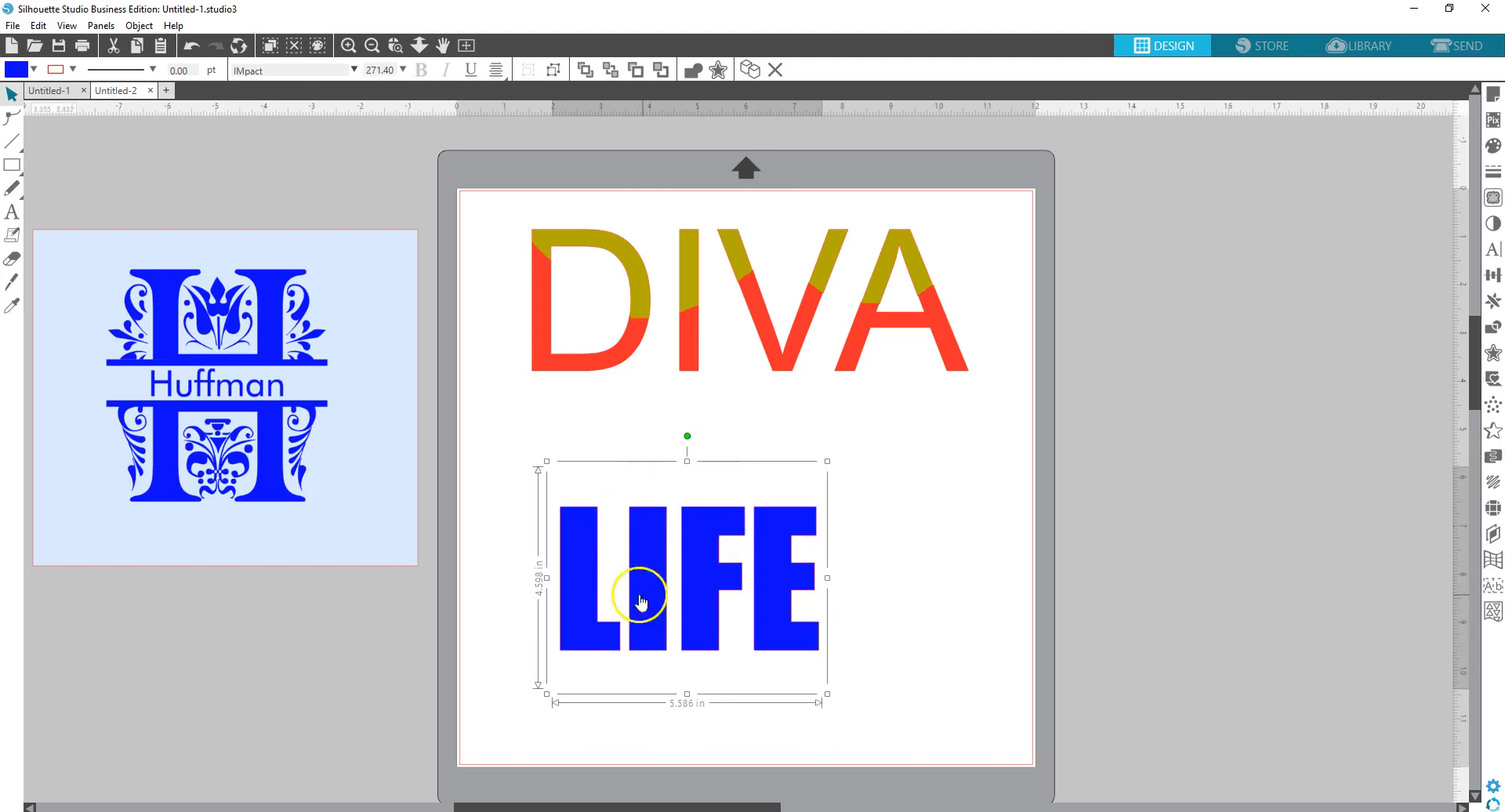
# - Give LIFE a blue outline and stretch it to about 7.5 inches wide
pyautogui.click(71, 69)
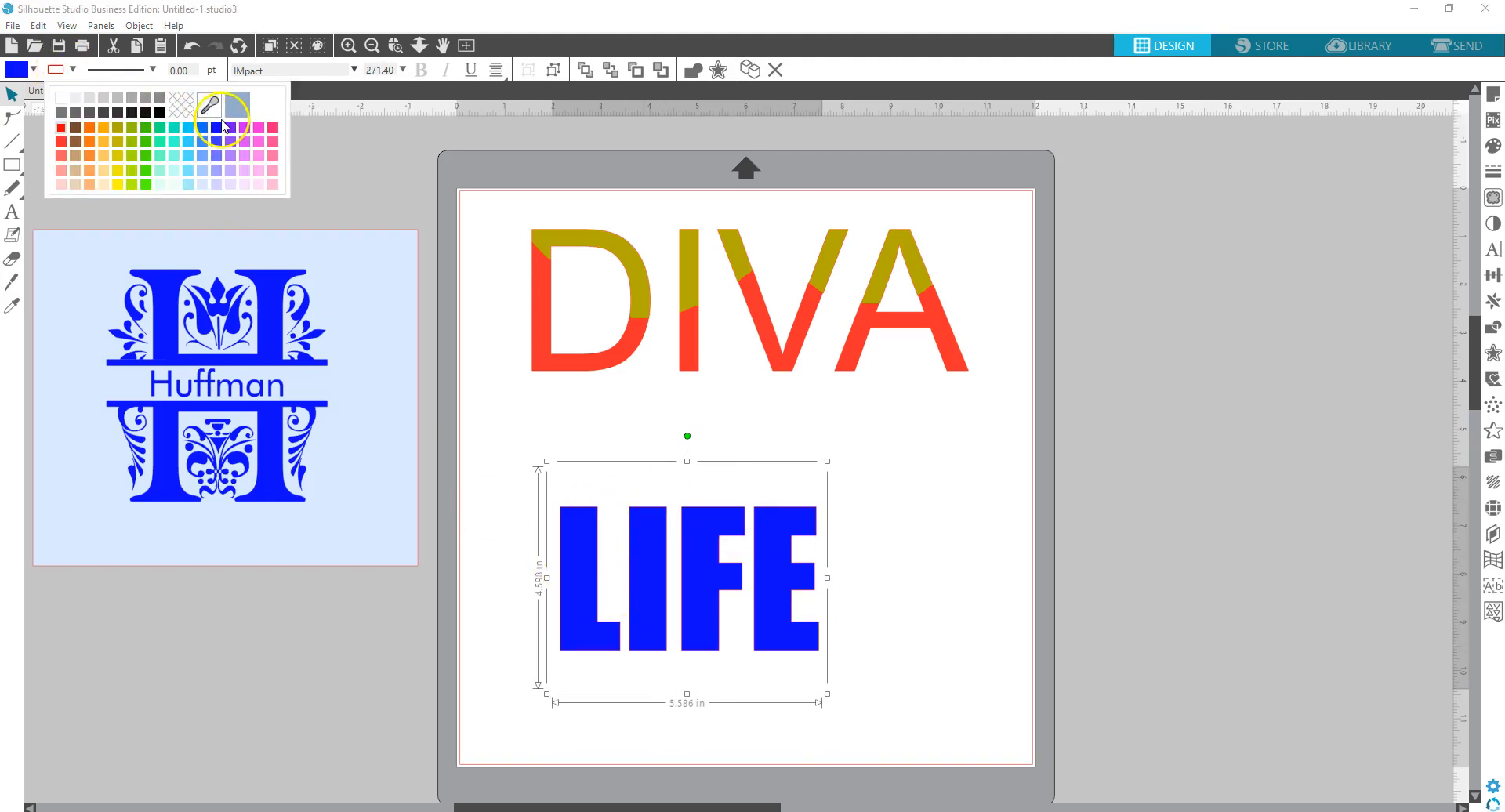
pyautogui.click(217, 127)
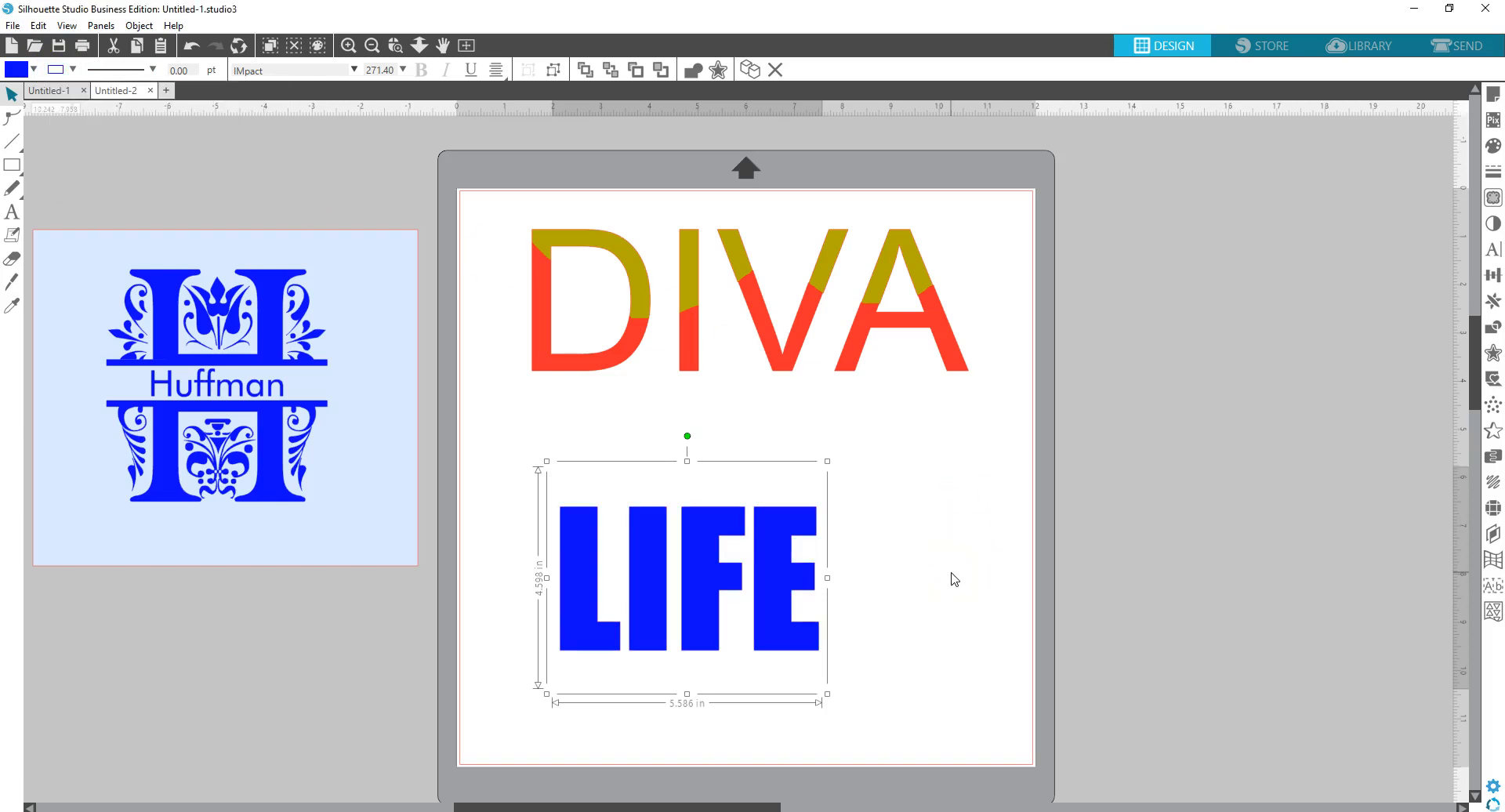
pyautogui.moveTo(828, 578); pyautogui.dragTo(923, 577)
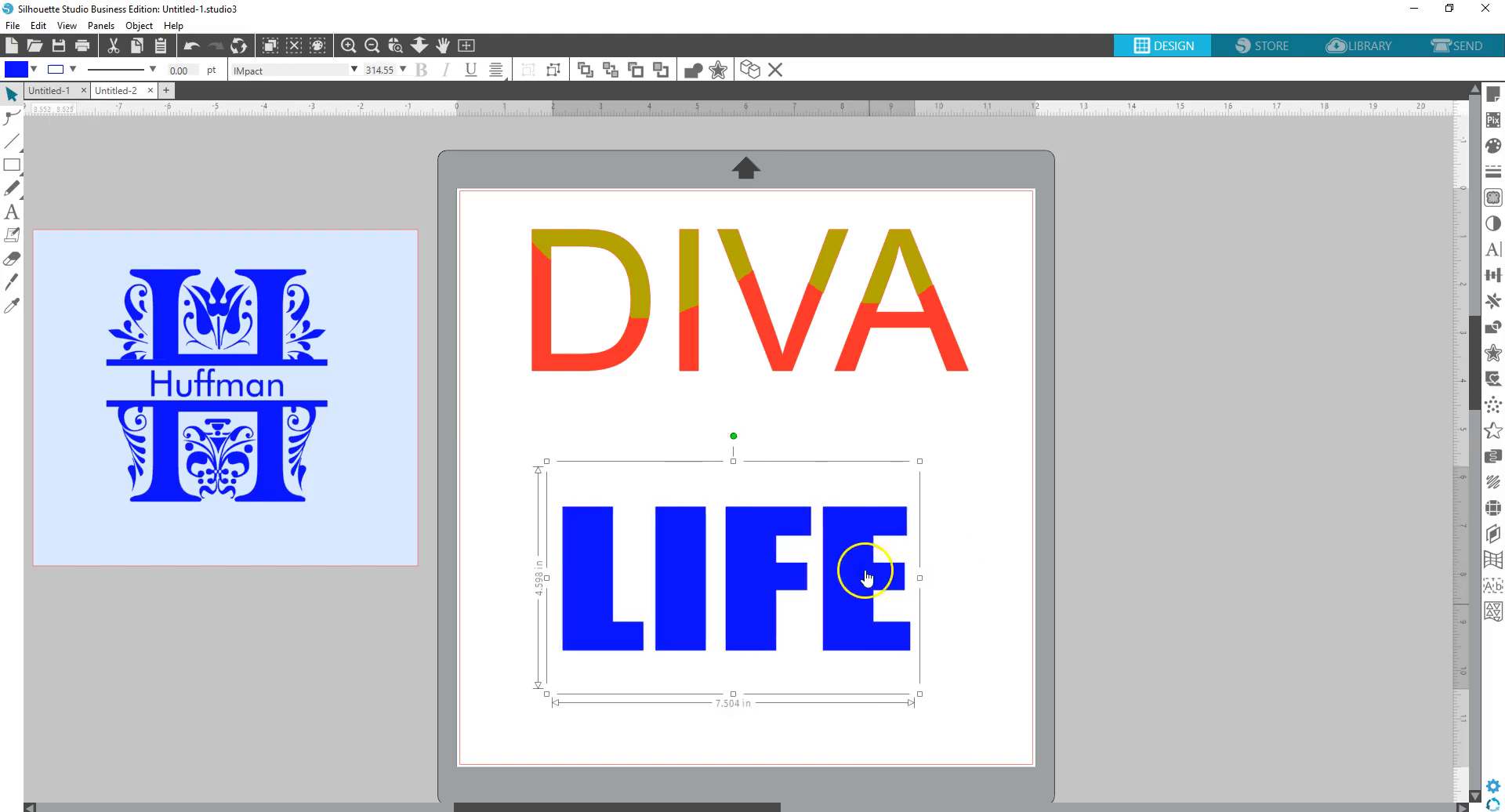
pyautogui.click(498, 396)
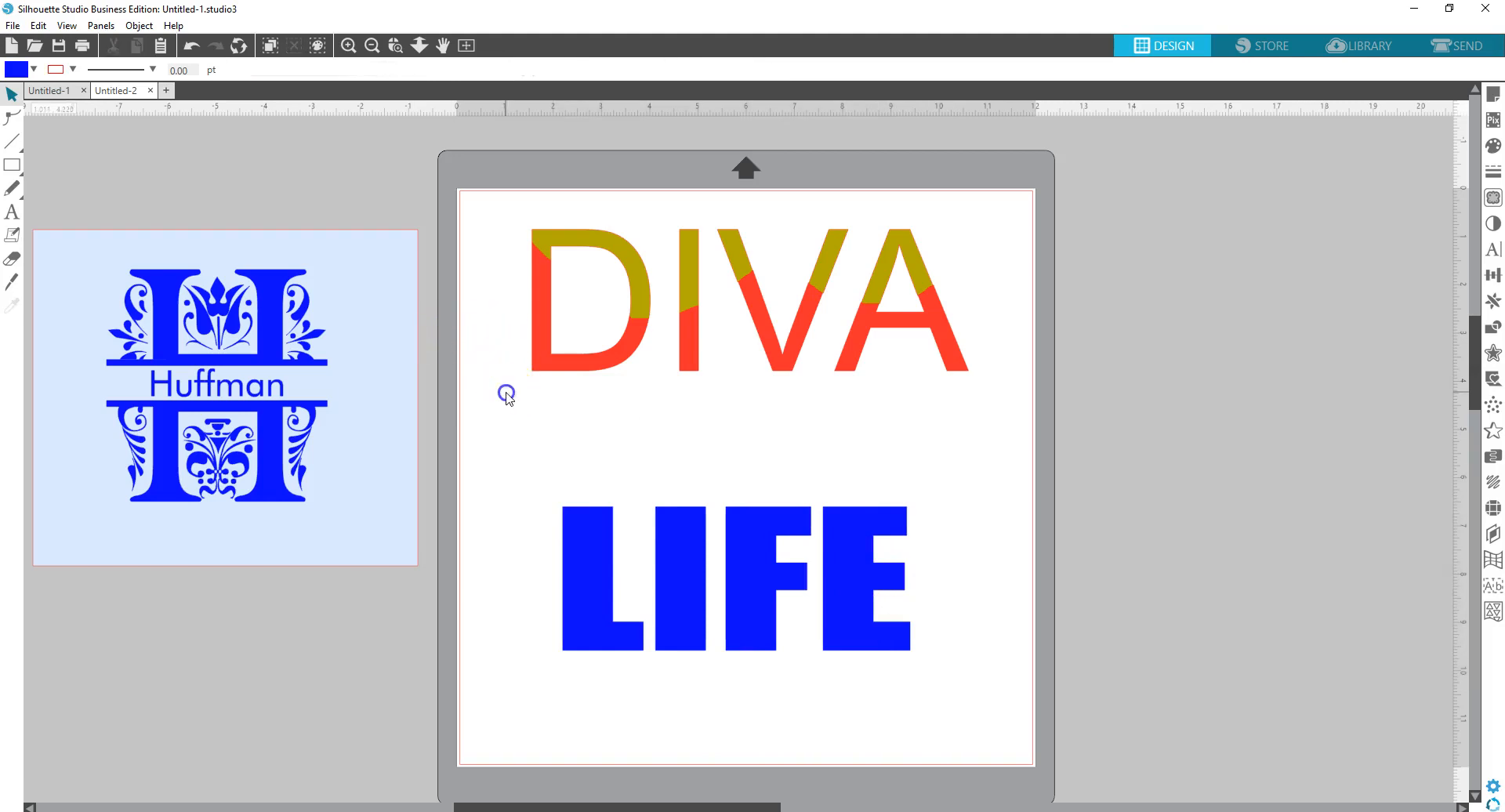
# - Set the Knife tool to Solid mode, then undo a trial freehand cut across LIFE
pyautogui.click(12, 285)
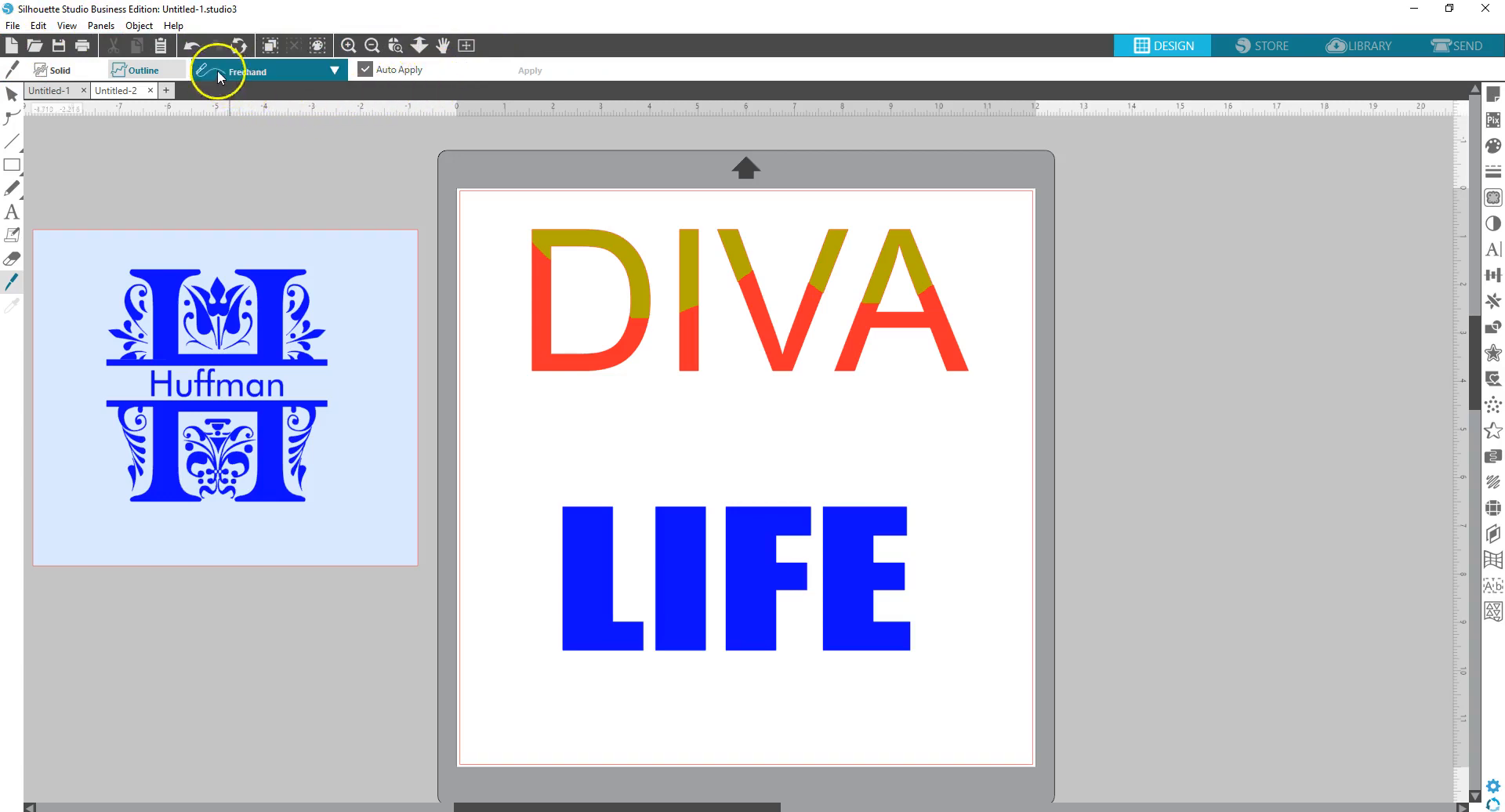
pyautogui.click(44, 66)
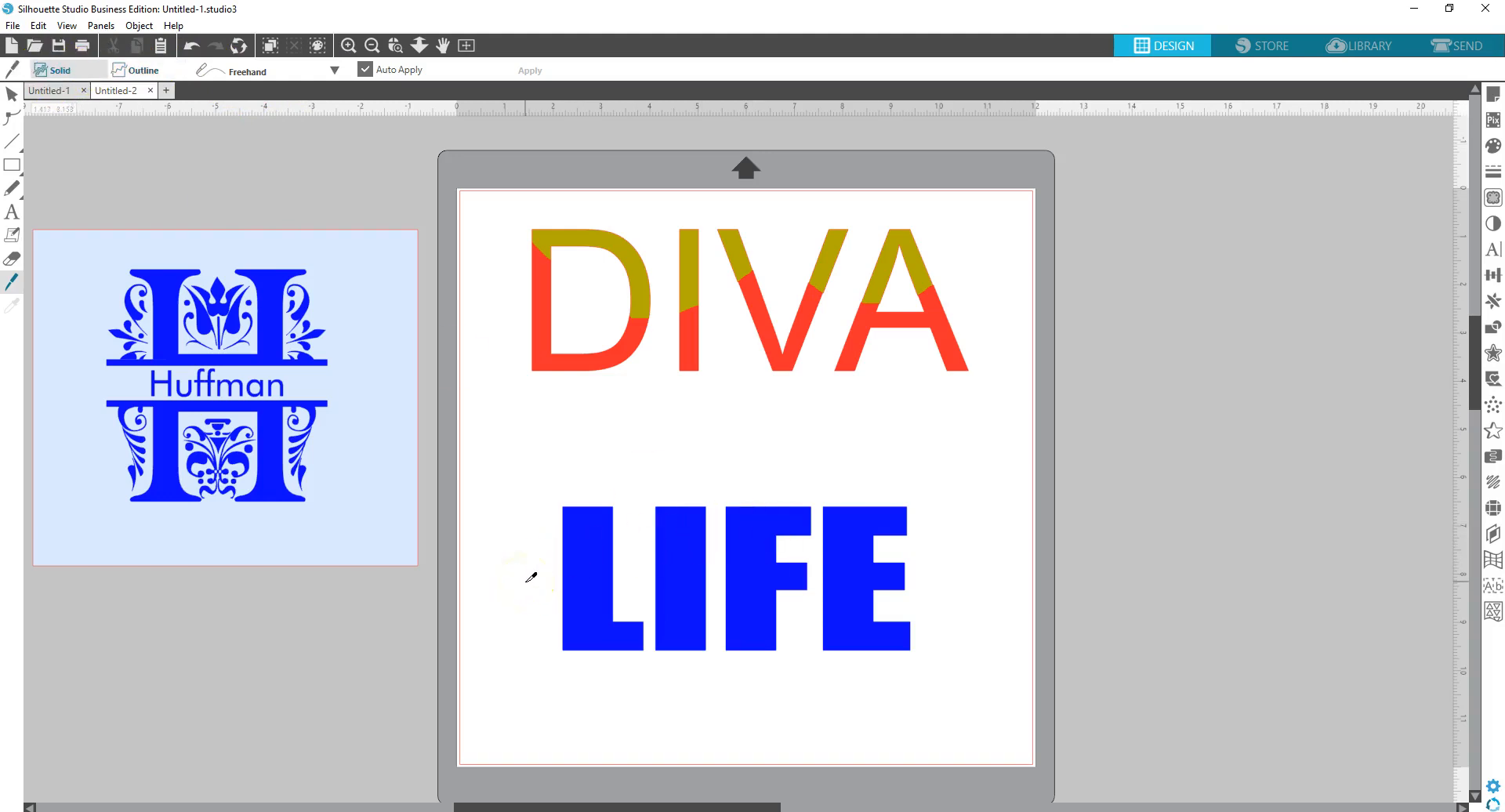
pyautogui.moveTo(518, 579); pyautogui.dragTo(932, 584)
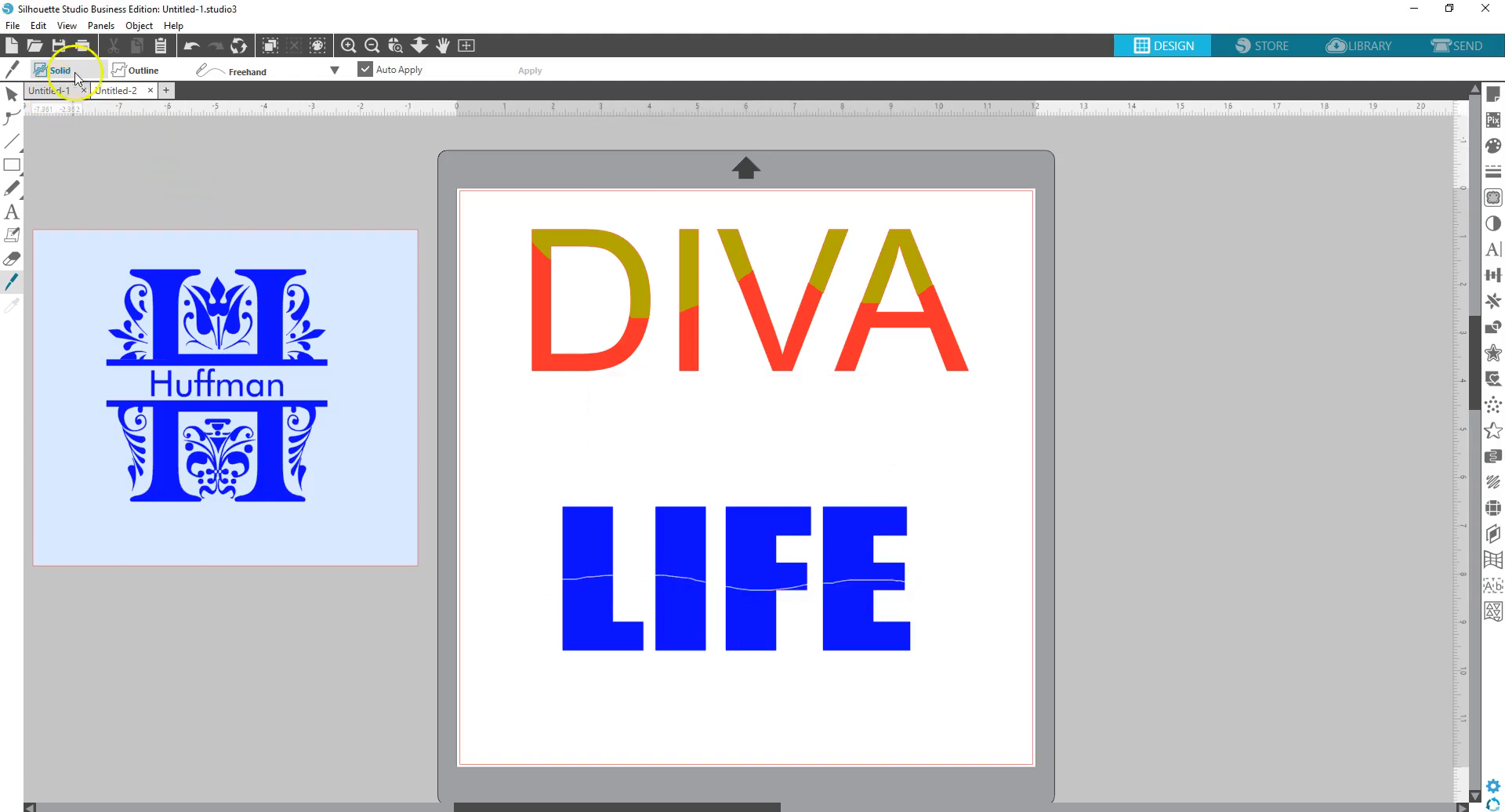
pyautogui.click(191, 47)
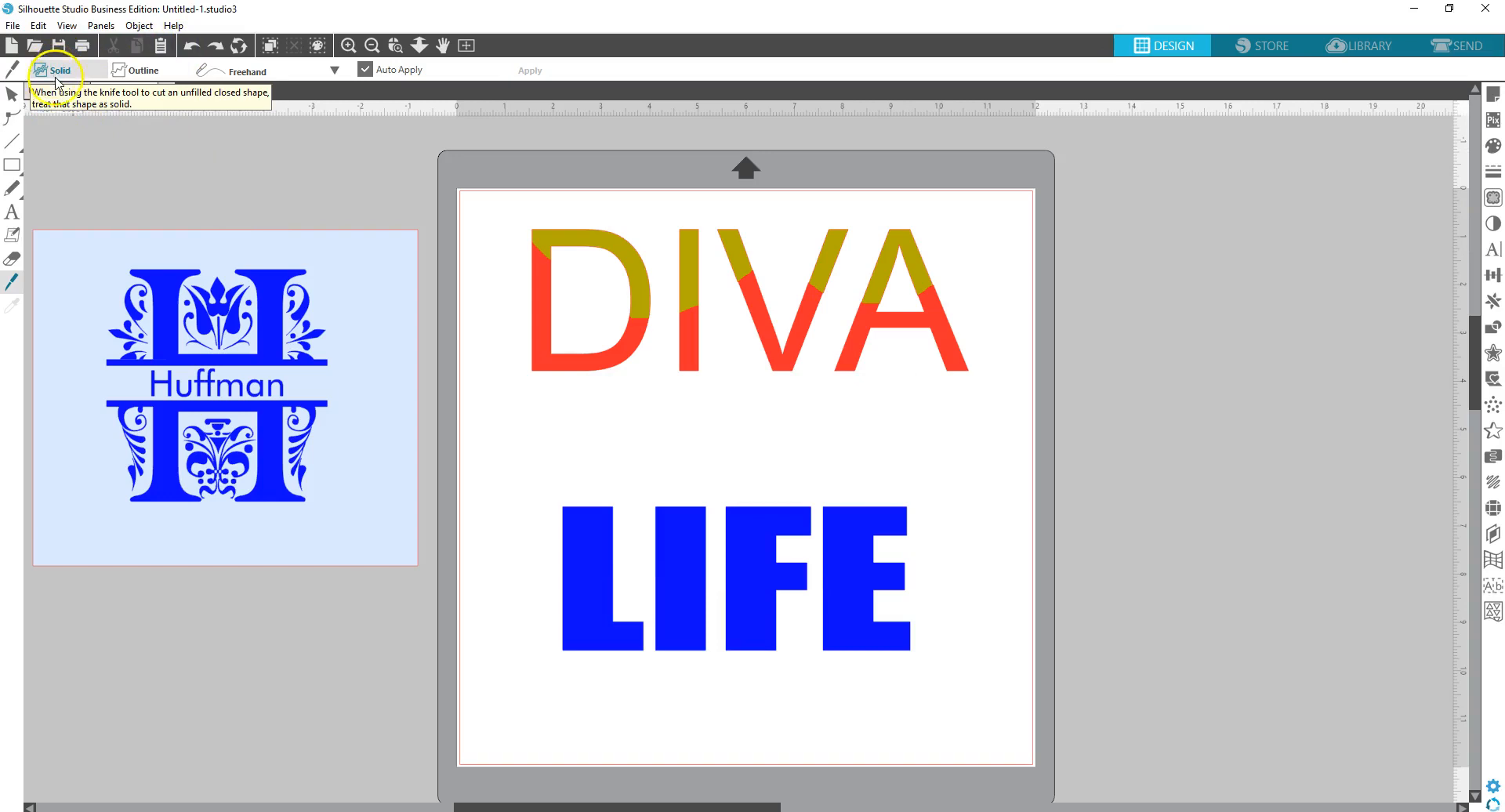
# - Slice LIFE horizontally with a straight knife cut and test-pull the L's upper piece
pyautogui.click(334, 72)
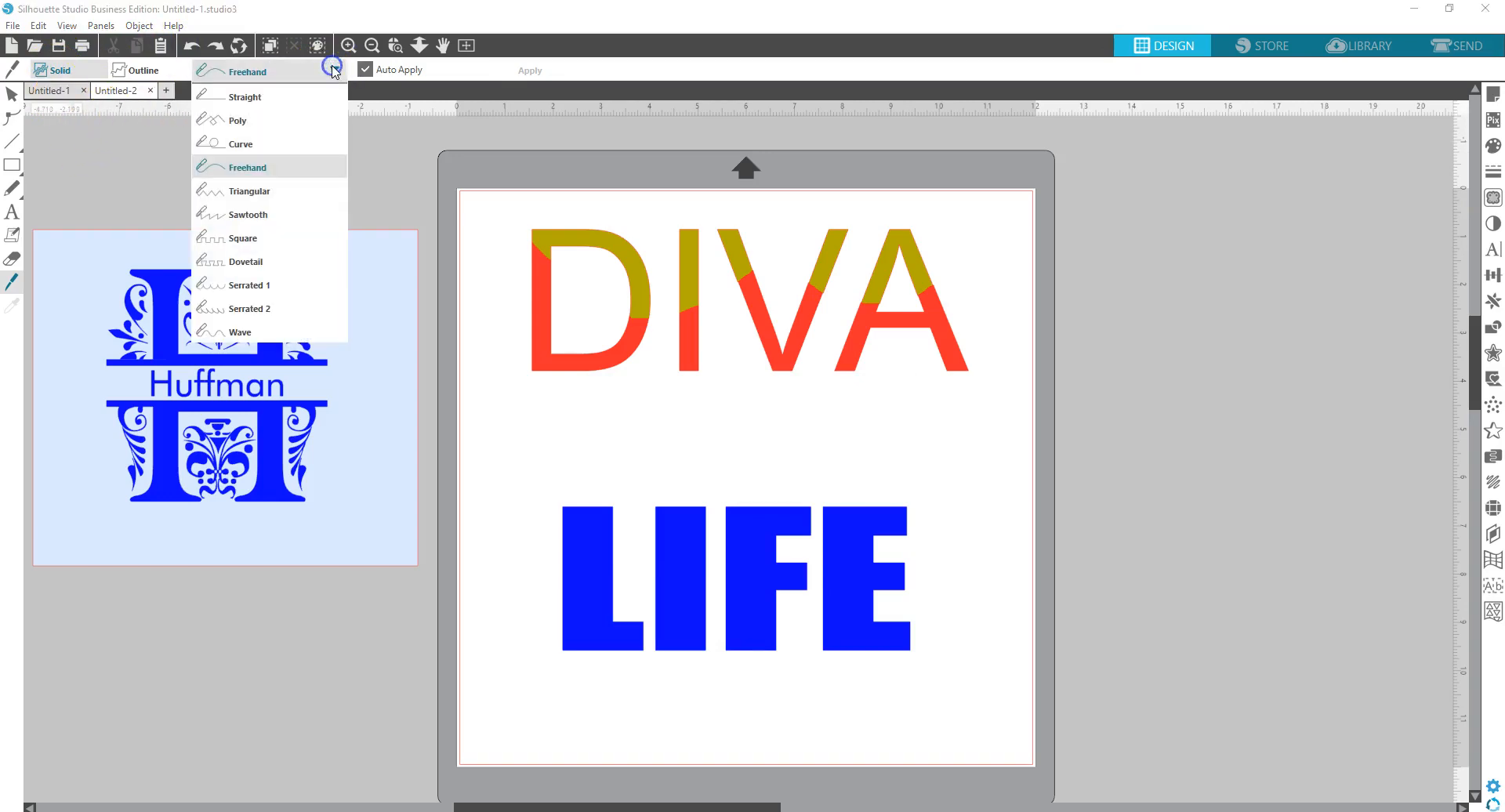
pyautogui.click(288, 93)
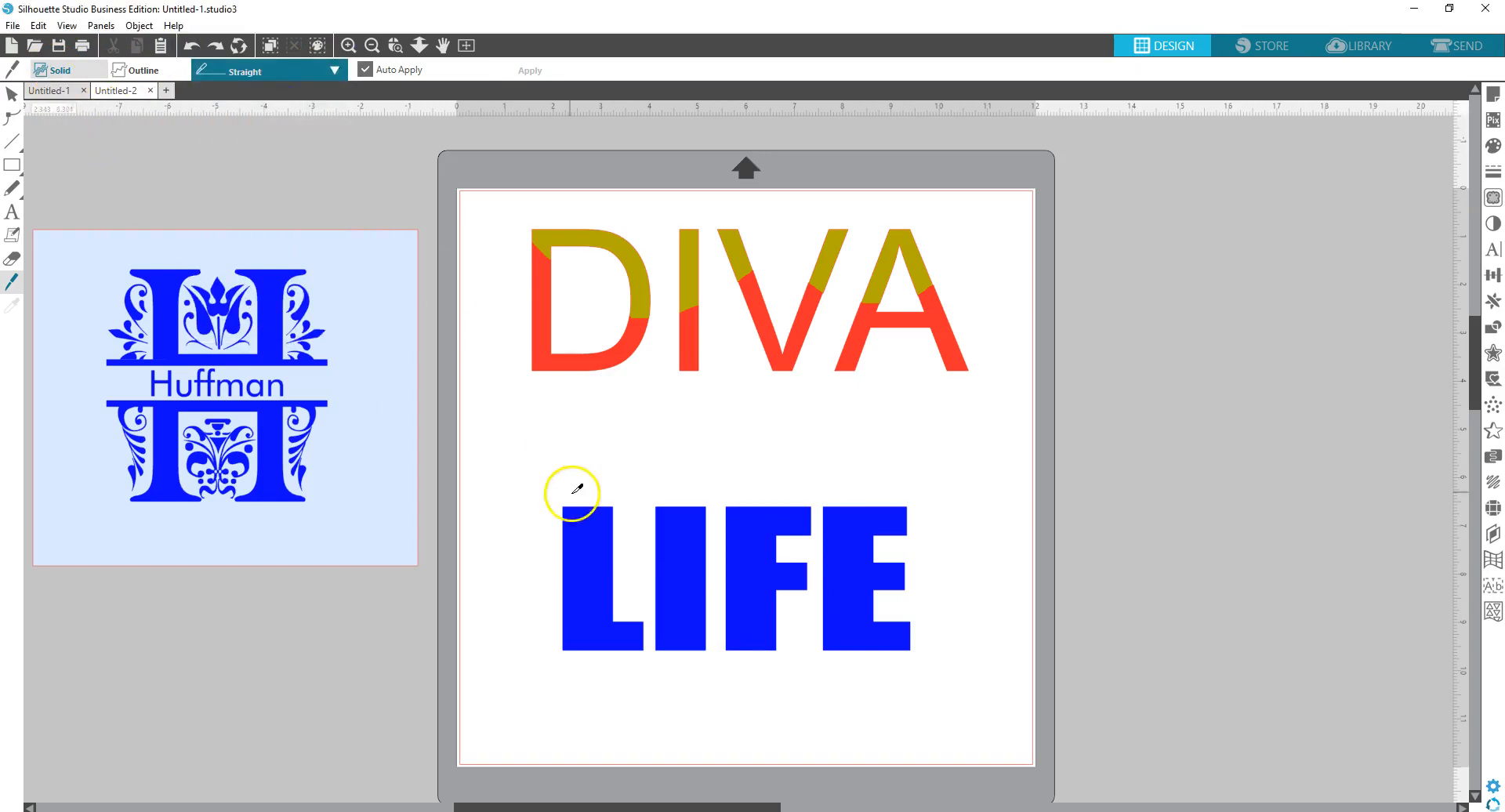
pyautogui.moveTo(533, 576); pyautogui.dragTo(935, 576)
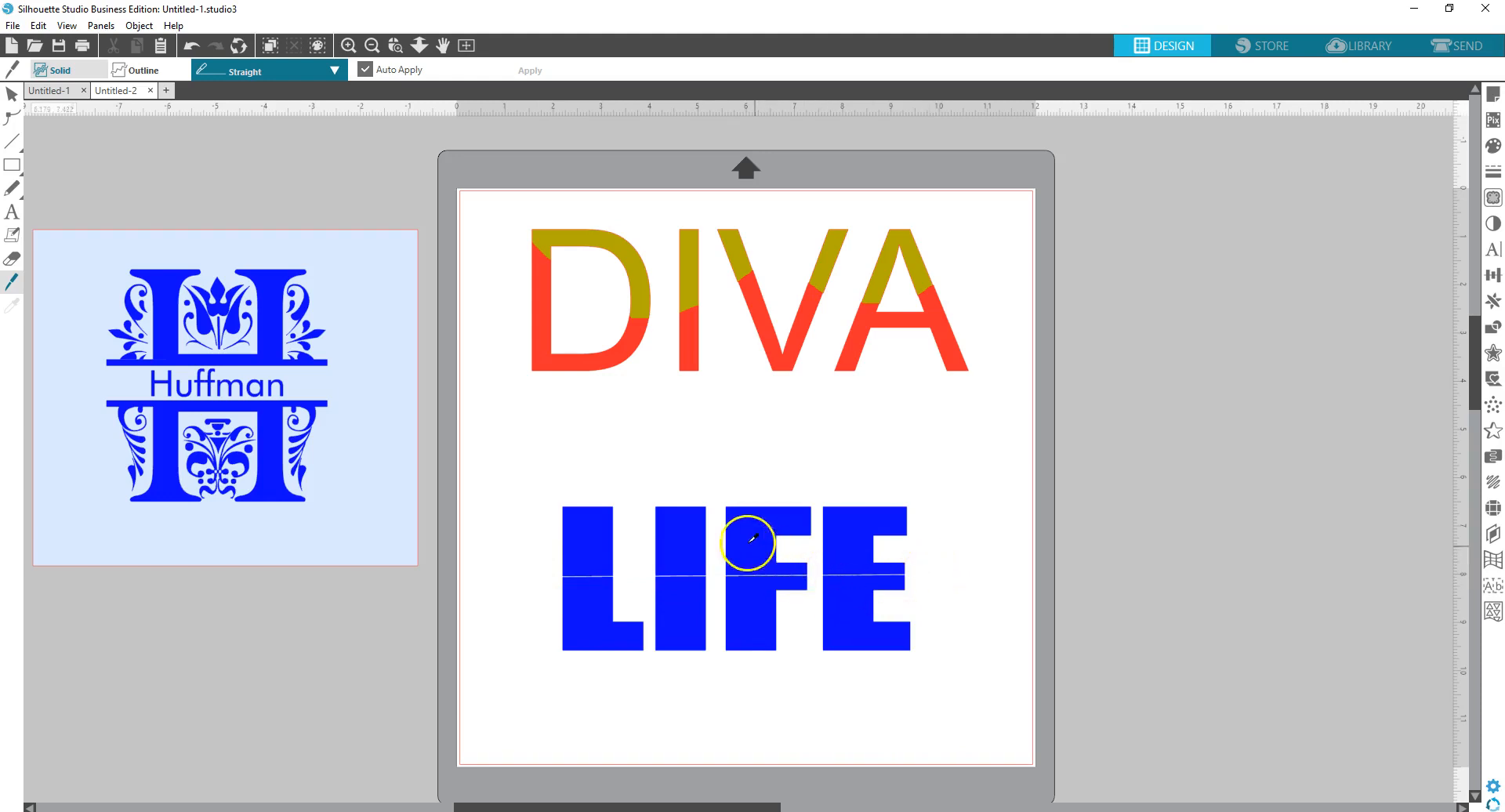
pyautogui.click(14, 98)
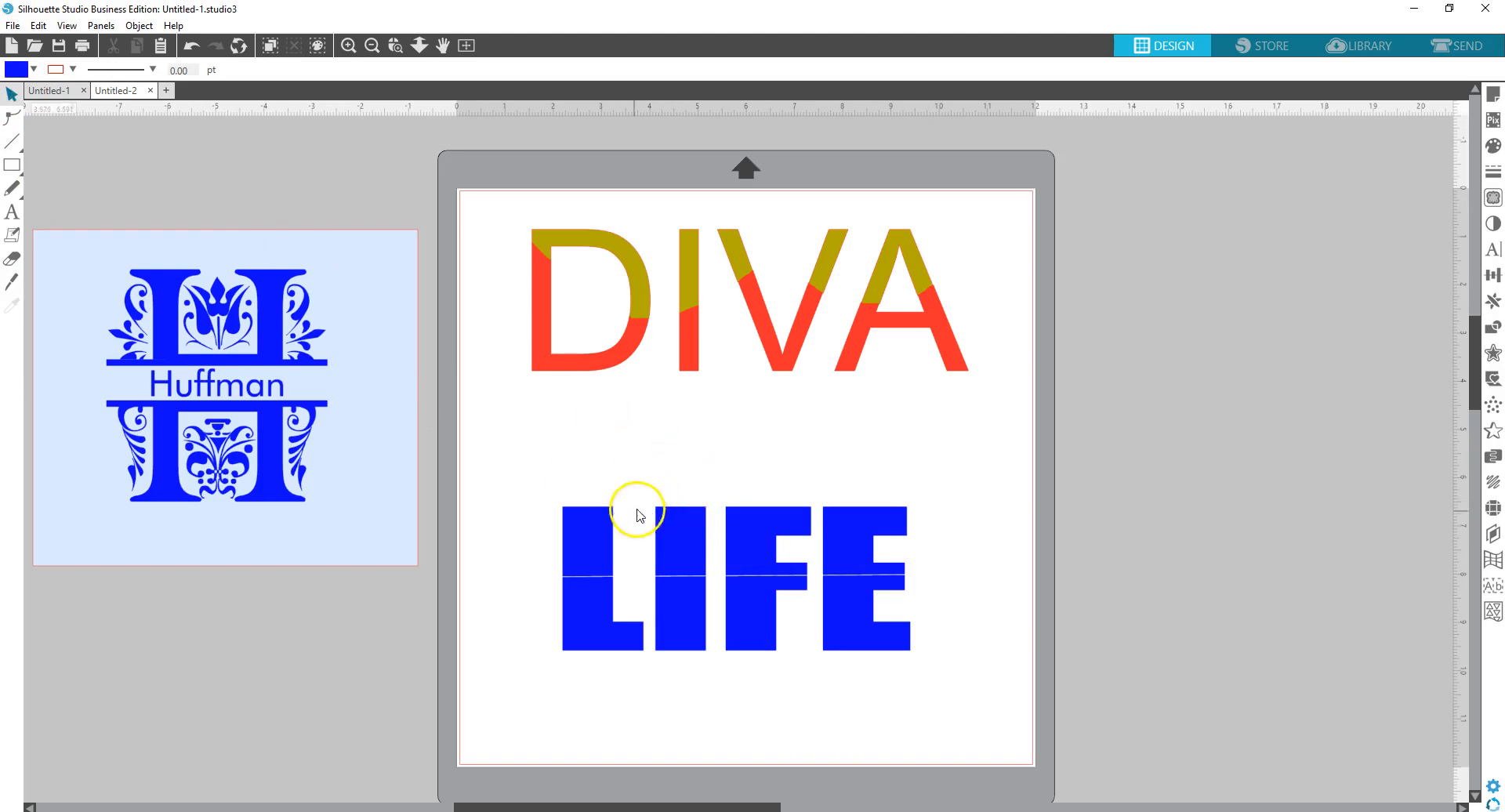
pyautogui.click(587, 541)
pyautogui.moveTo(587, 540); pyautogui.dragTo(584, 482)
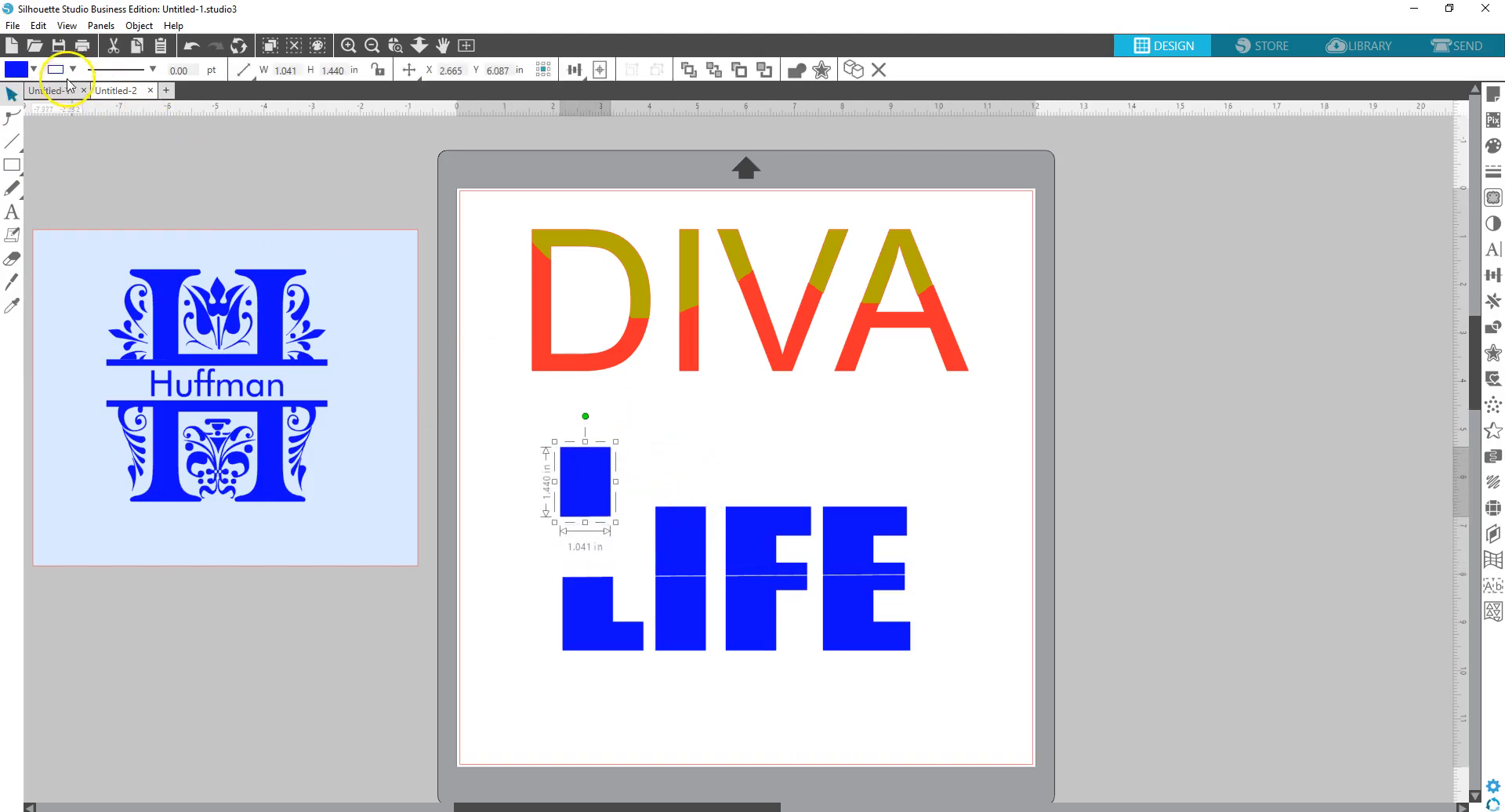
pyautogui.click(191, 49)
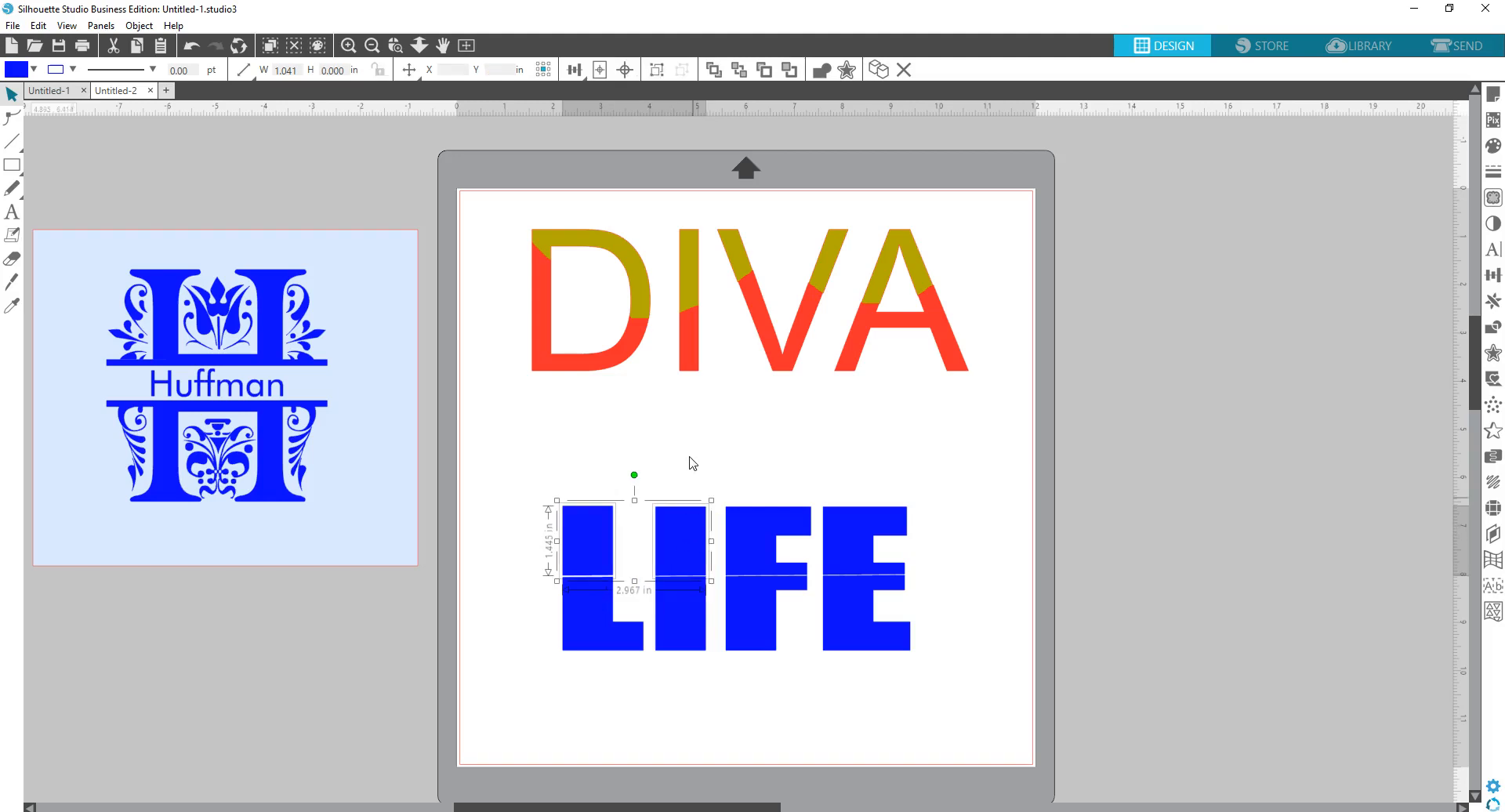
pyautogui.click(682, 429)
# - Combine the upper halves of LIFE into one object and lift it off the bottom
pyautogui.moveTo(493, 473); pyautogui.dragTo(947, 575)
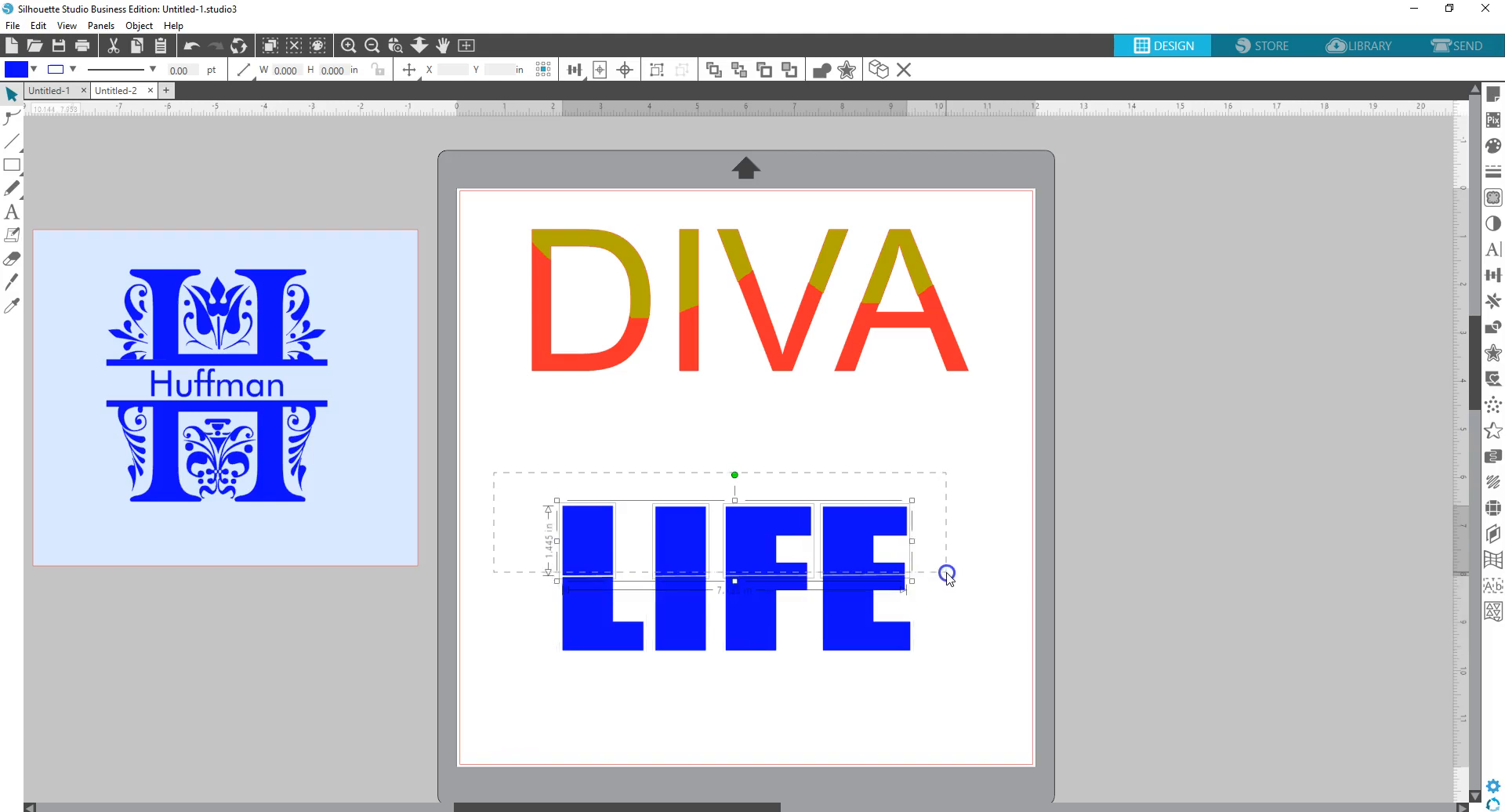
pyautogui.rightClick(764, 519)
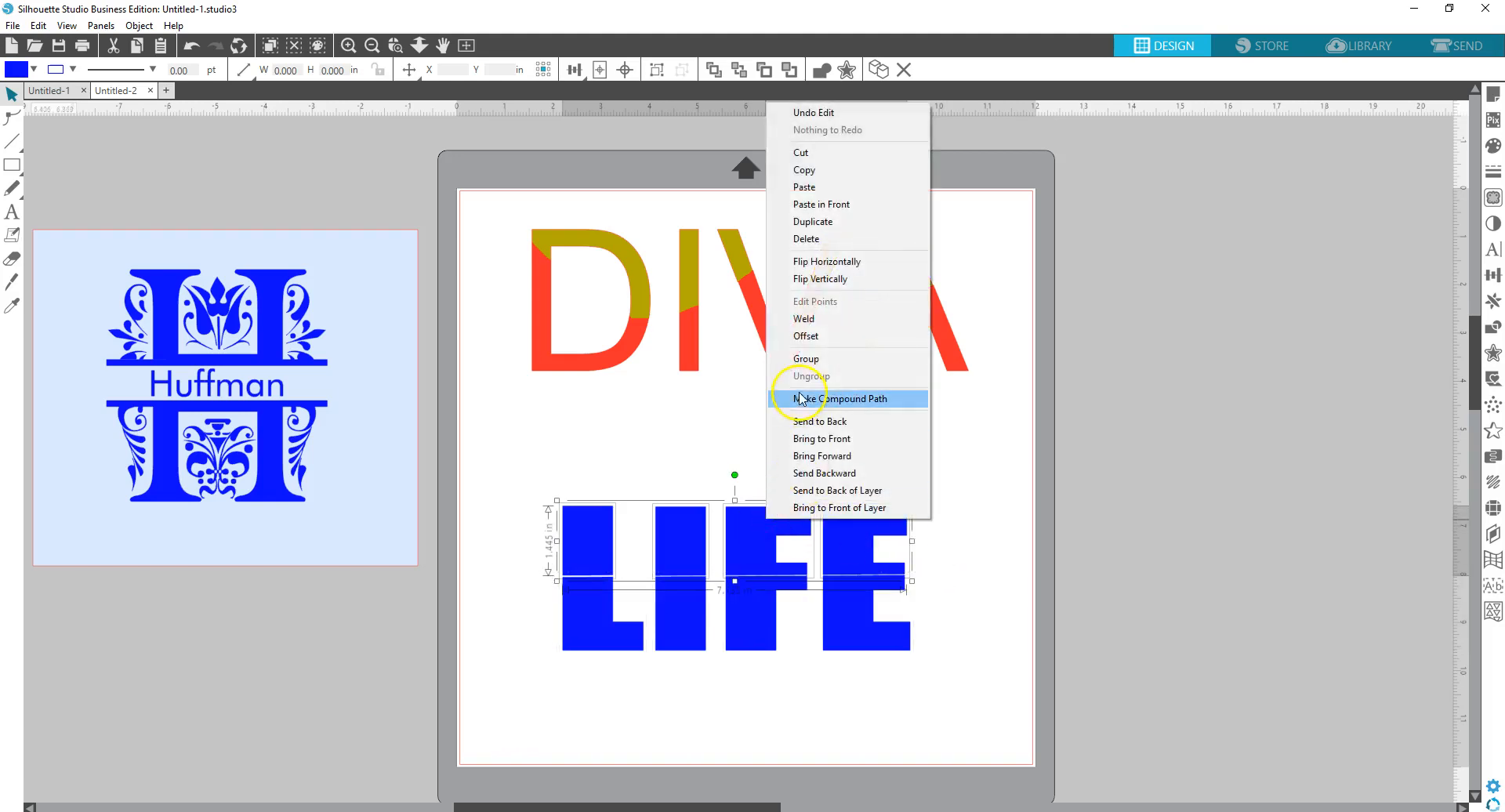
pyautogui.click(814, 361)
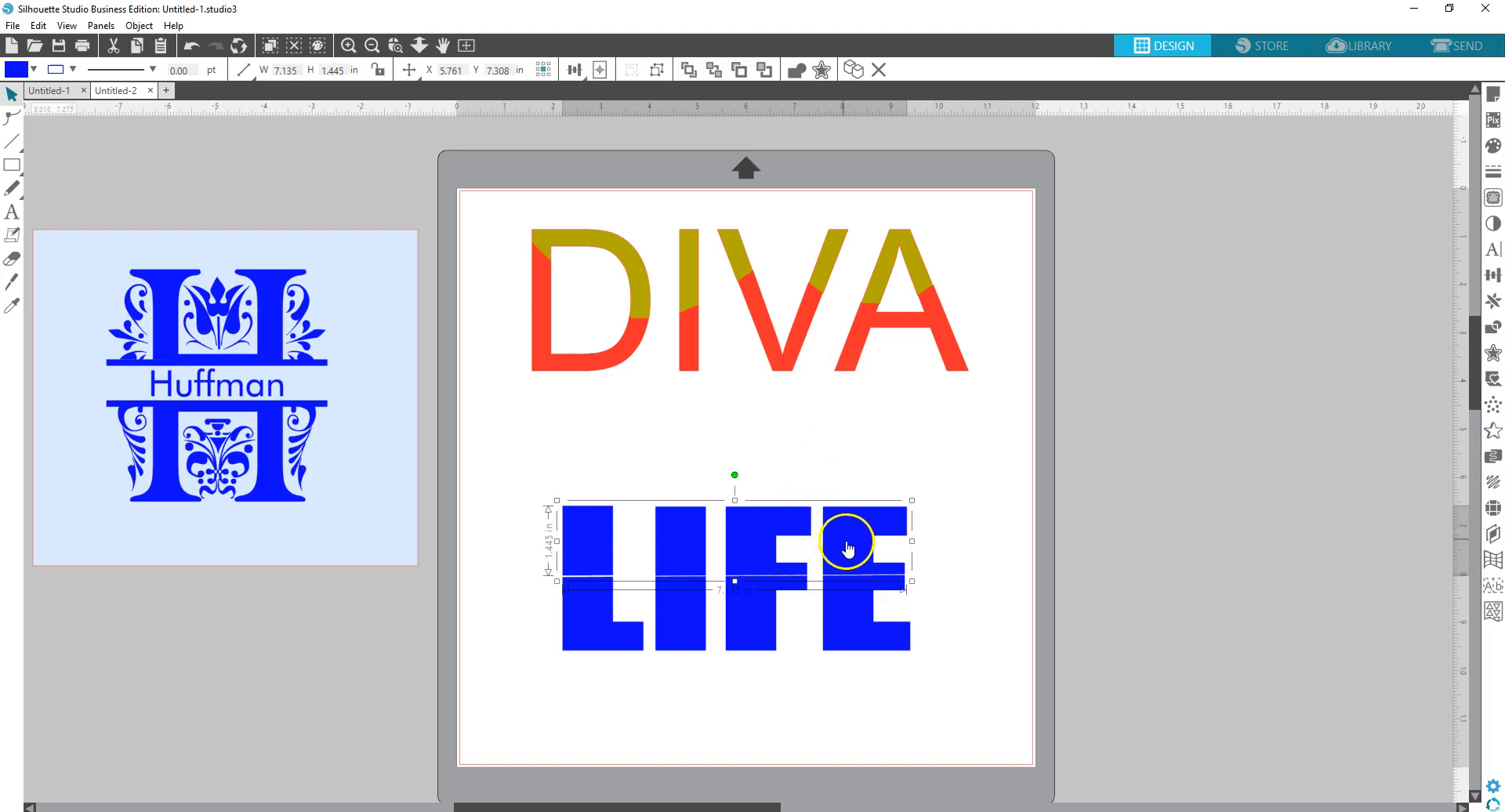
pyautogui.moveTo(849, 550); pyautogui.dragTo(838, 468)
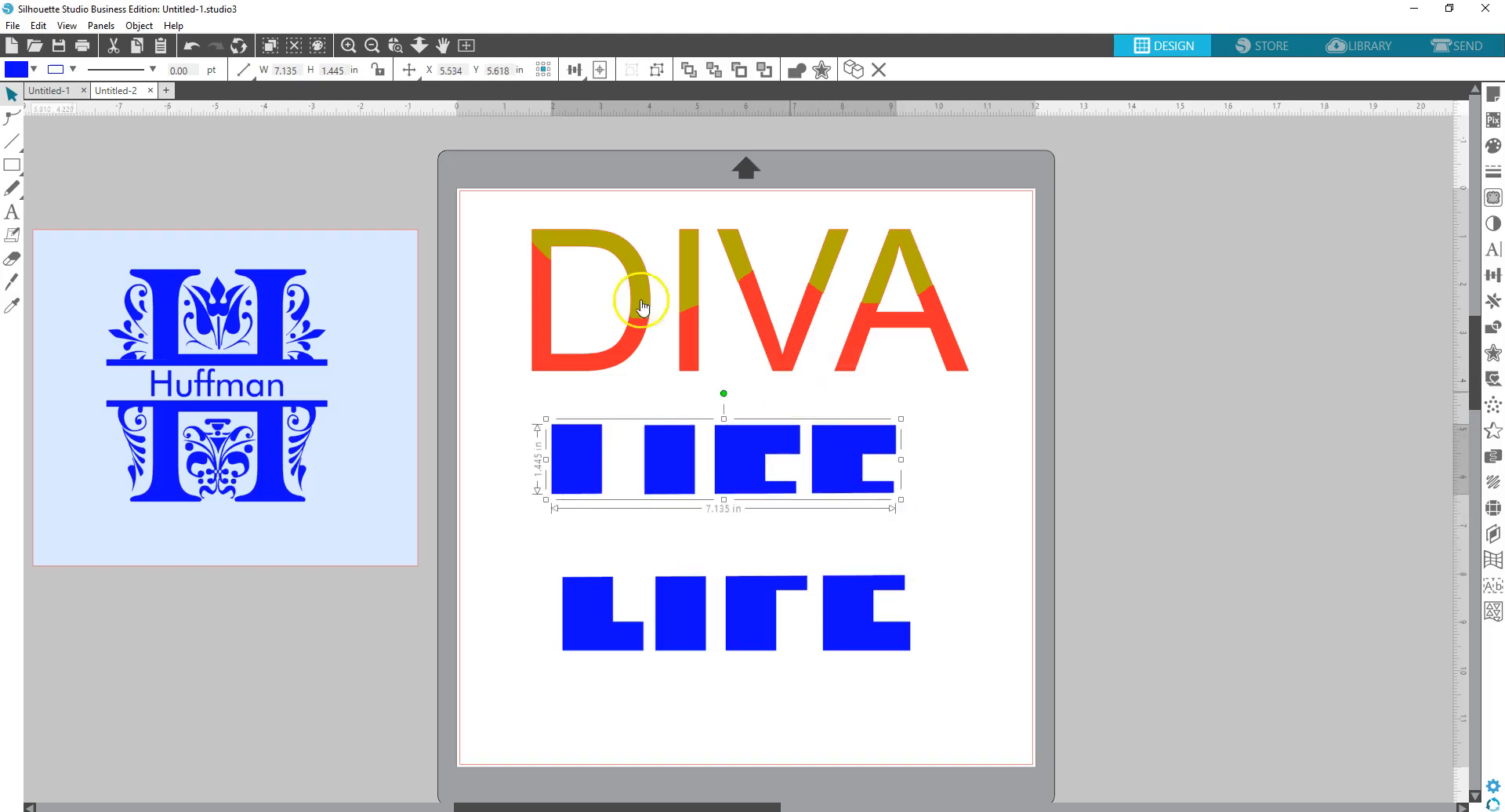
# - Undo repeatedly until LIFE is back to one whole, uncut word
pyautogui.click(190, 47)
pyautogui.click(191, 47)
pyautogui.click(191, 47)
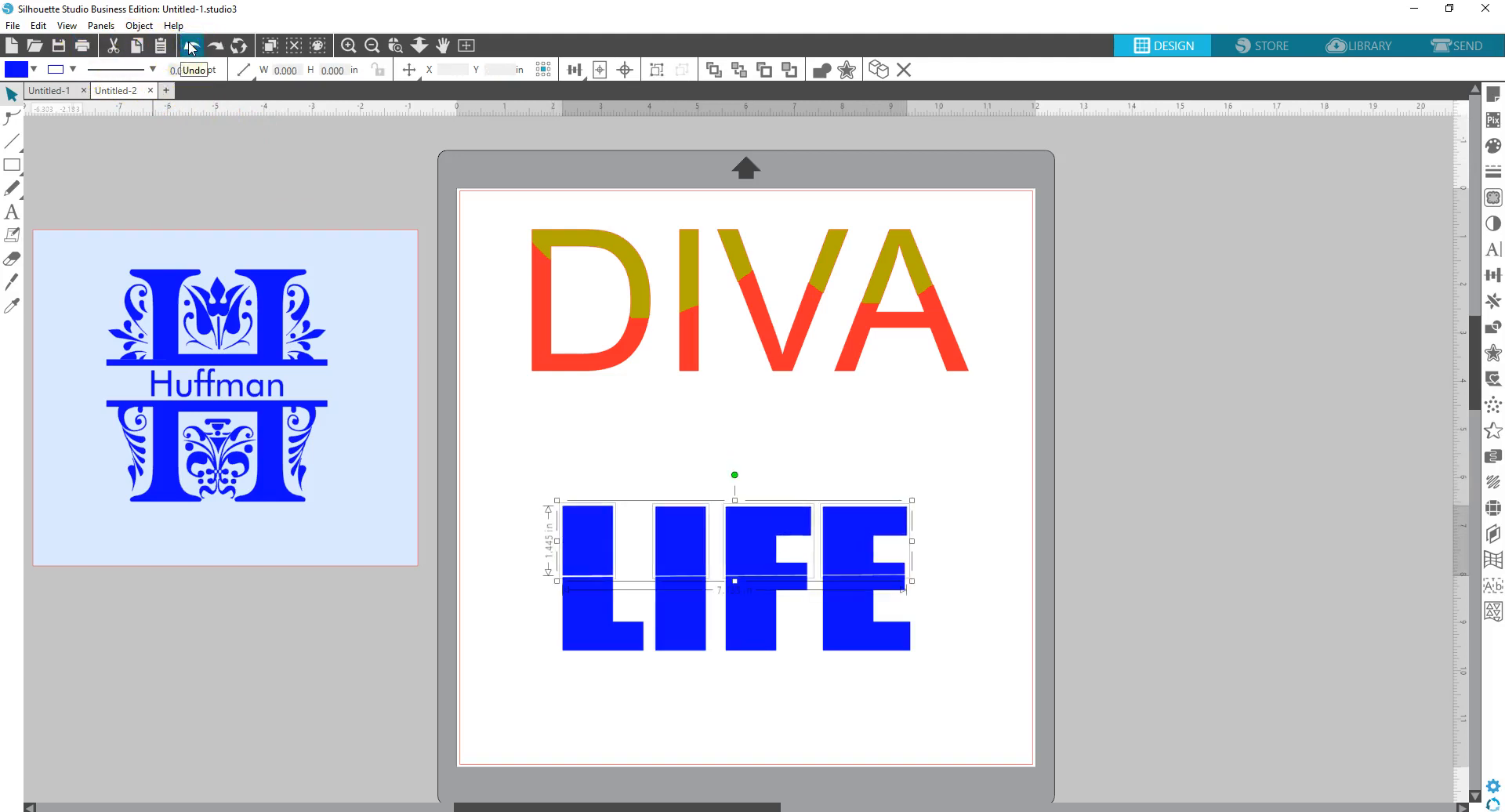
pyautogui.click(191, 47)
pyautogui.click(191, 47)
pyautogui.click(190, 47)
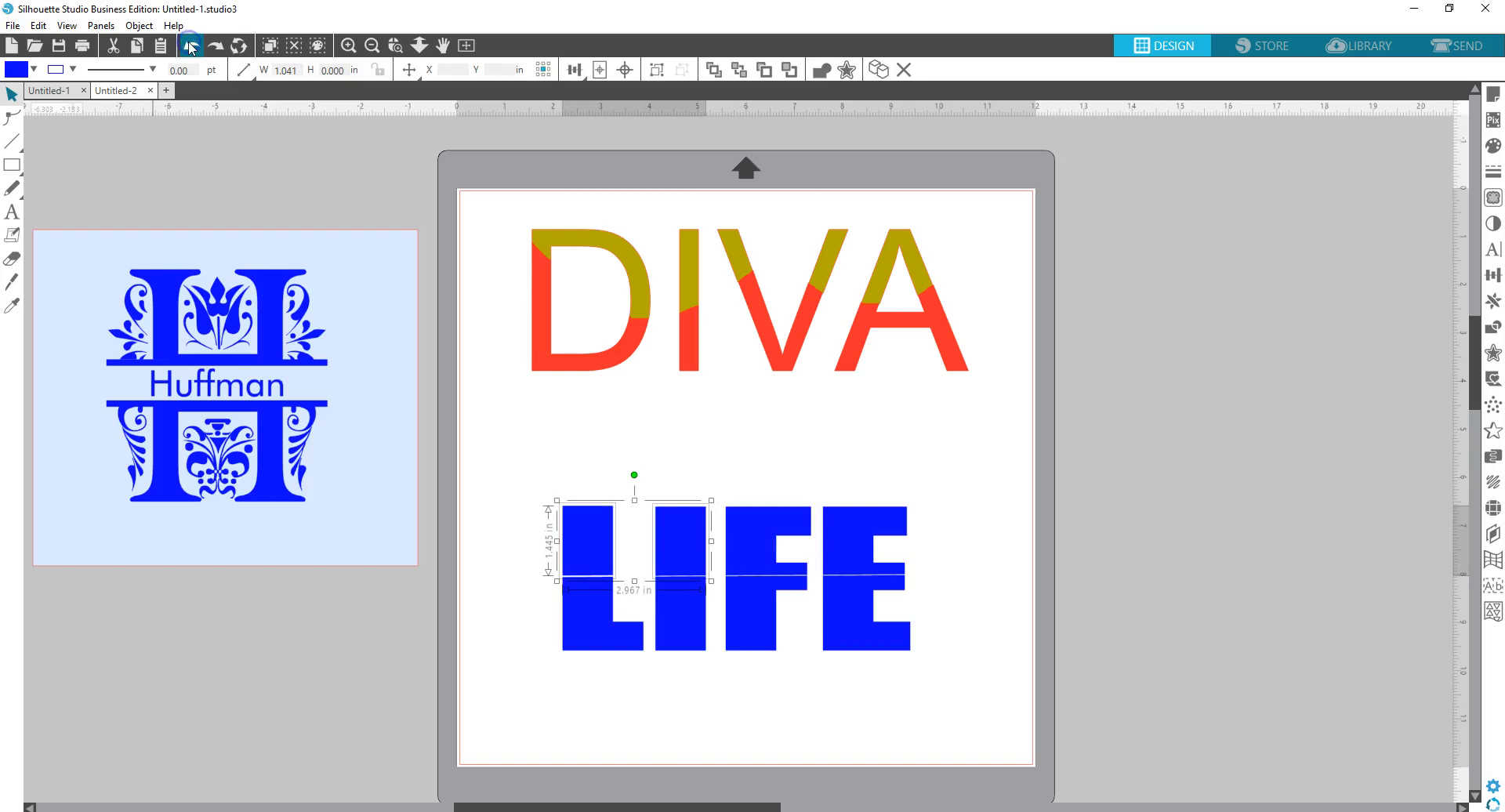
pyautogui.click(190, 47)
pyautogui.click(190, 47)
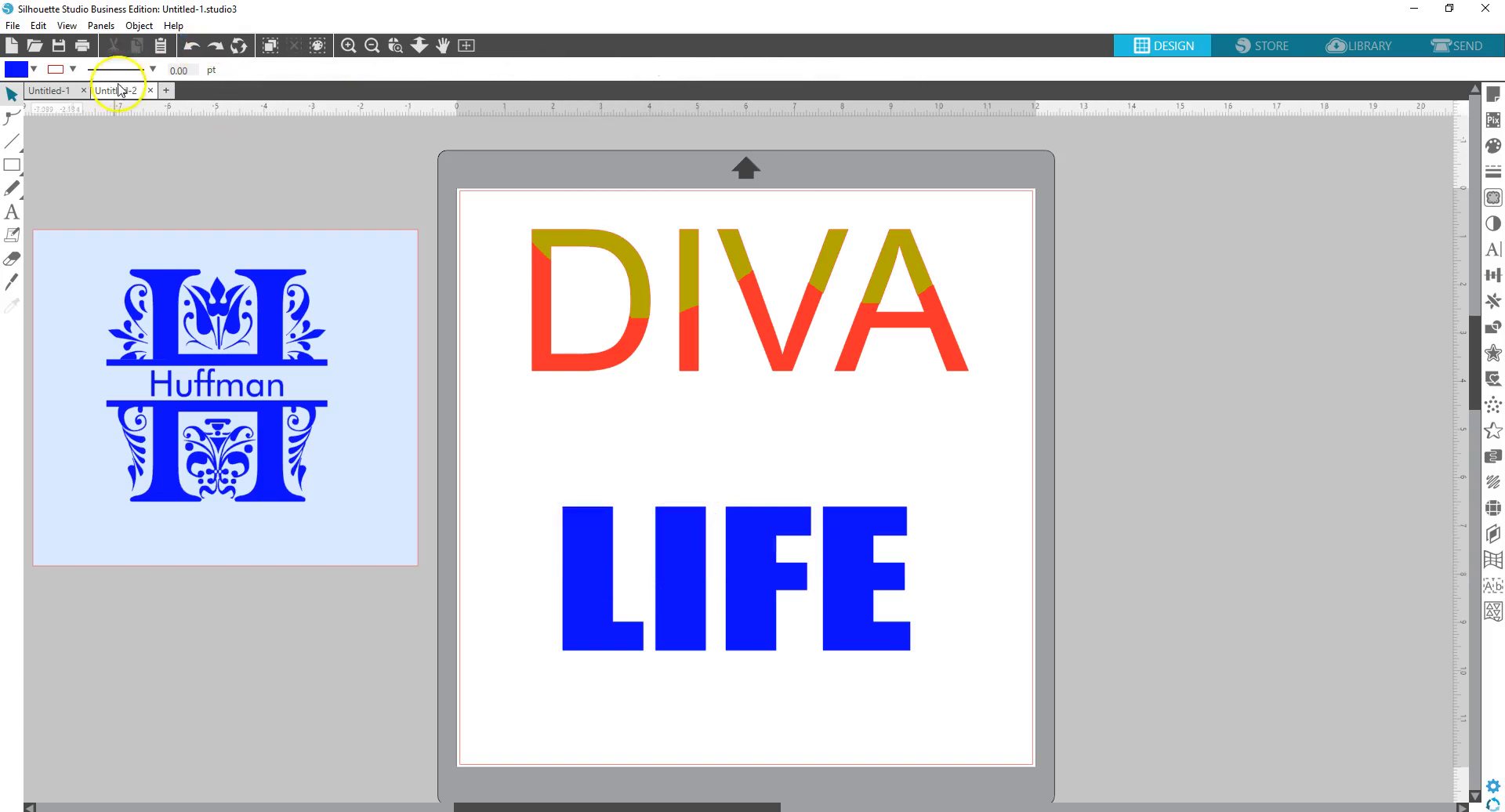
# - Cut across LIFE with a wavy Freehand knife line ending at the E
pyautogui.click(15, 287)
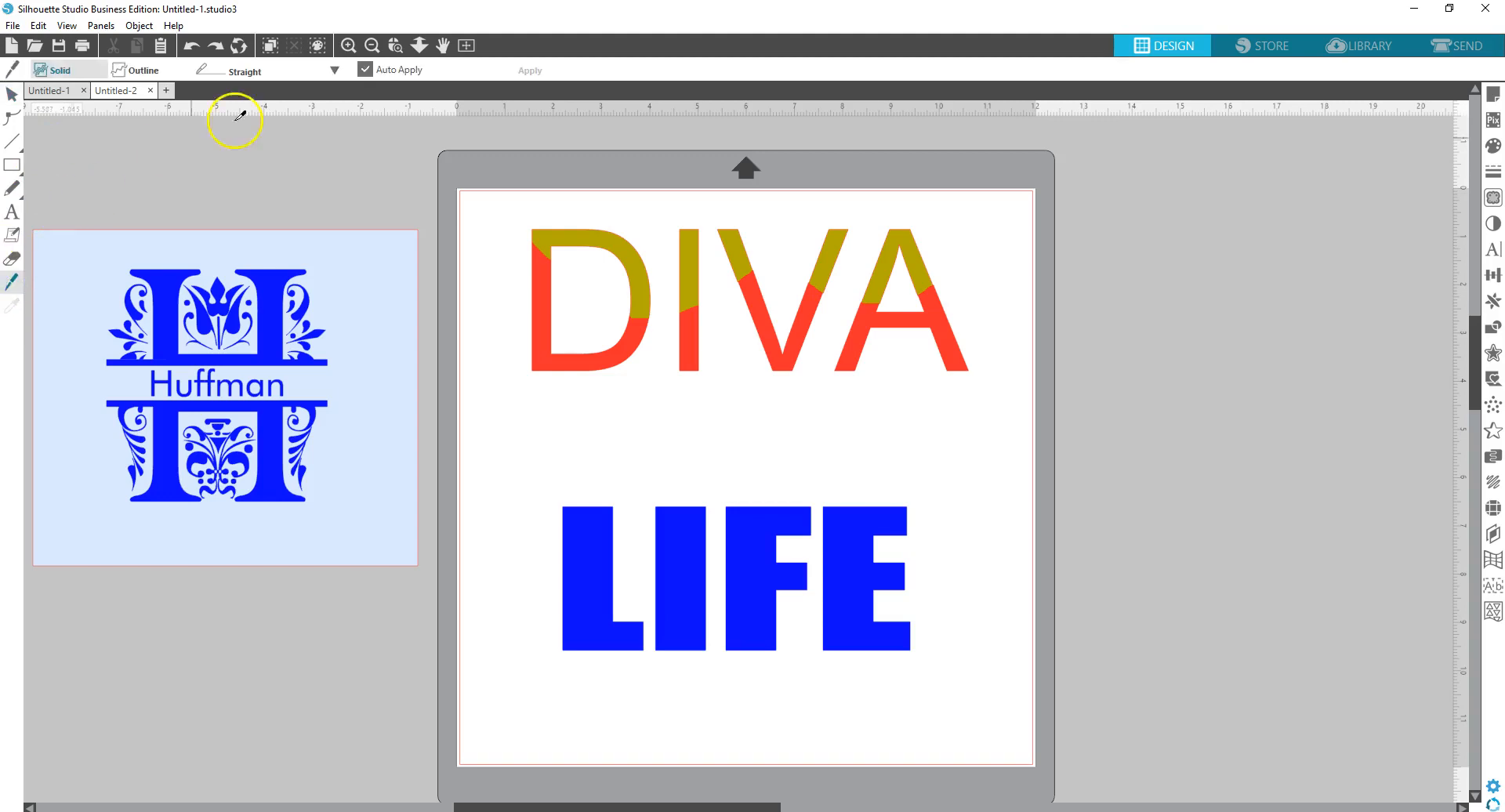
pyautogui.click(335, 72)
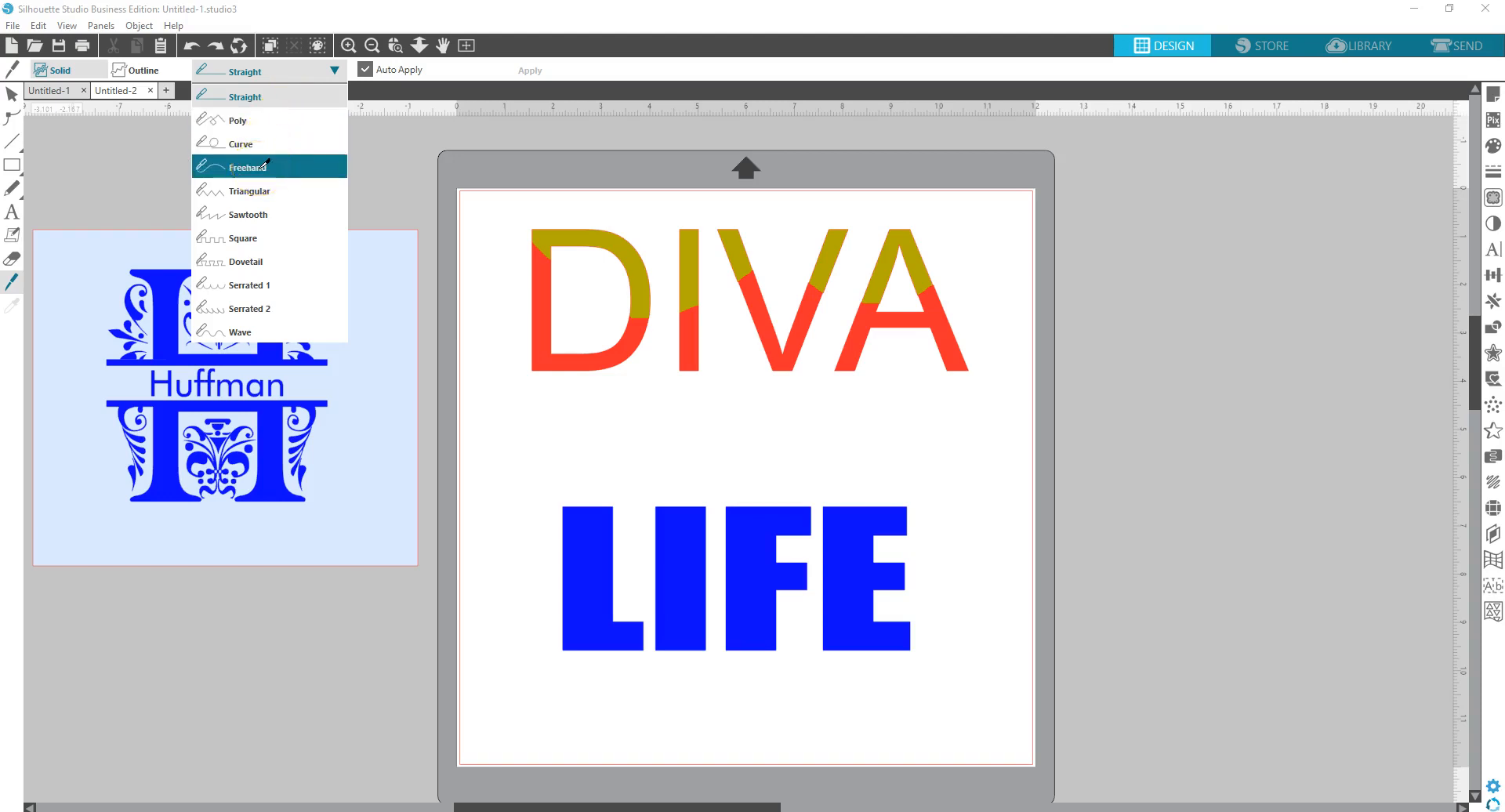
pyautogui.click(263, 227)
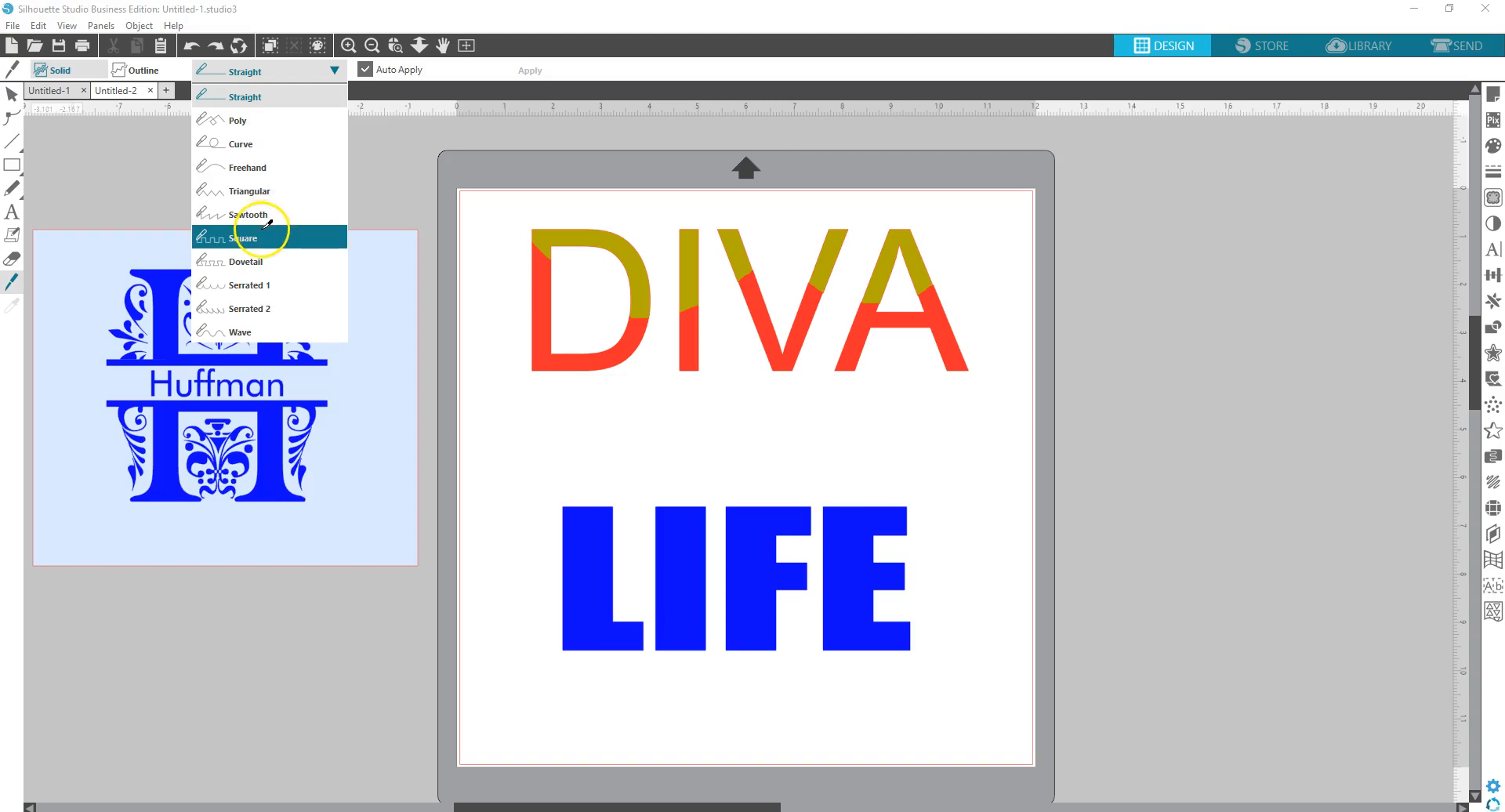
pyautogui.click(265, 163)
pyautogui.moveTo(539, 504); pyautogui.dragTo(632, 576)
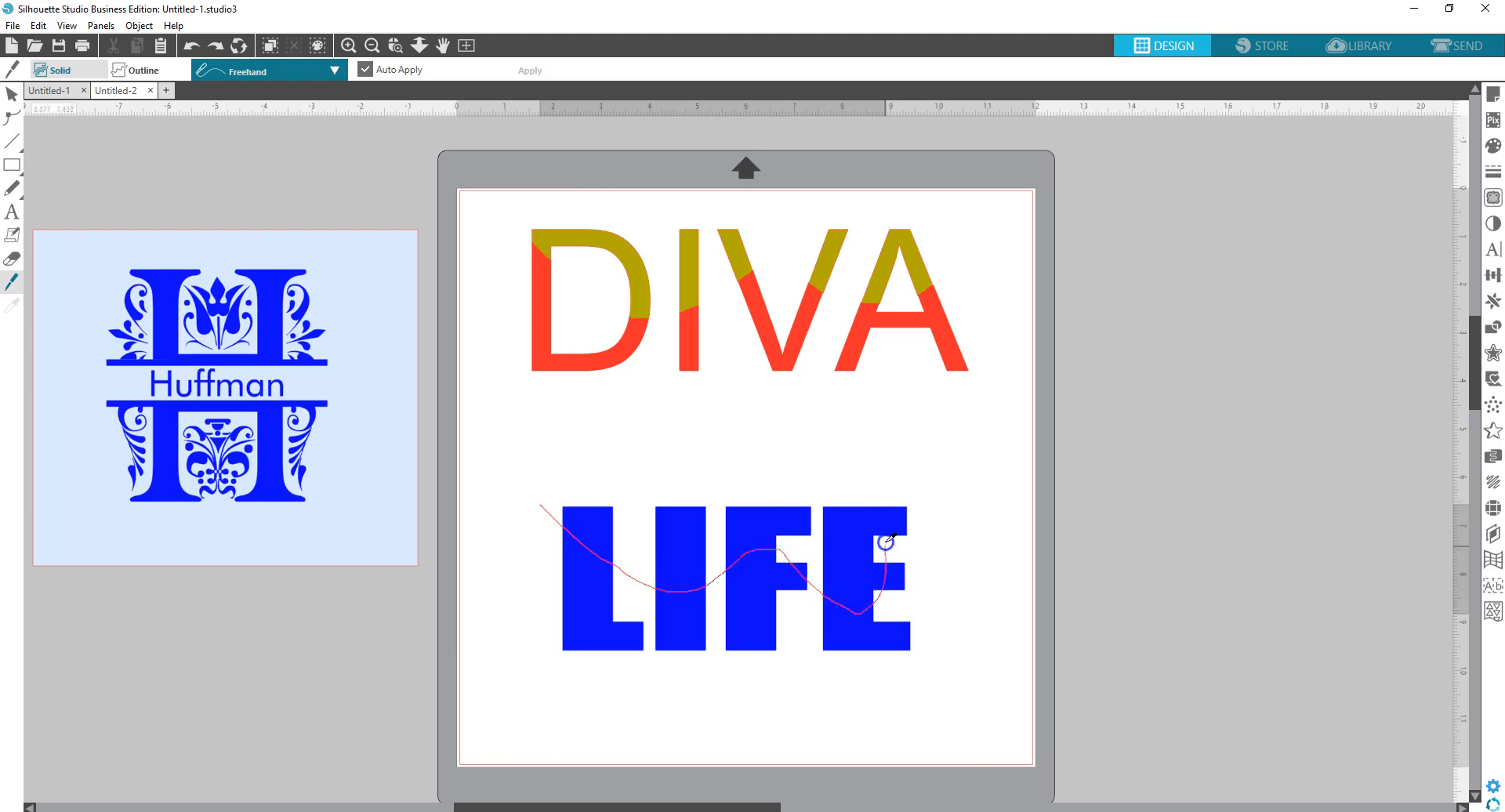
pyautogui.moveTo(899, 502); pyautogui.dragTo(899, 502)
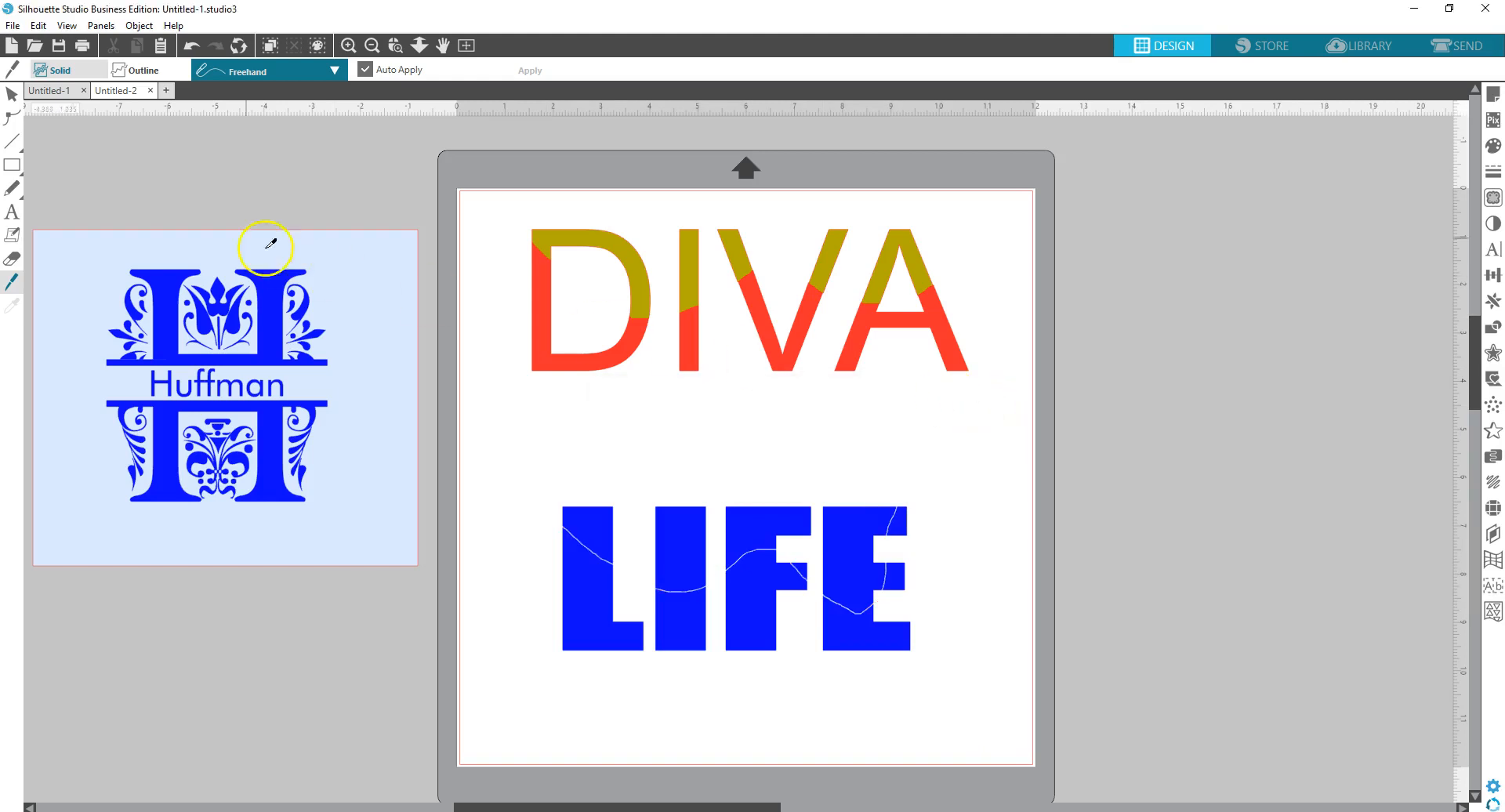
# - Group the upper pieces of L, I, F and E, then undo a trial lift
pyautogui.click(14, 97)
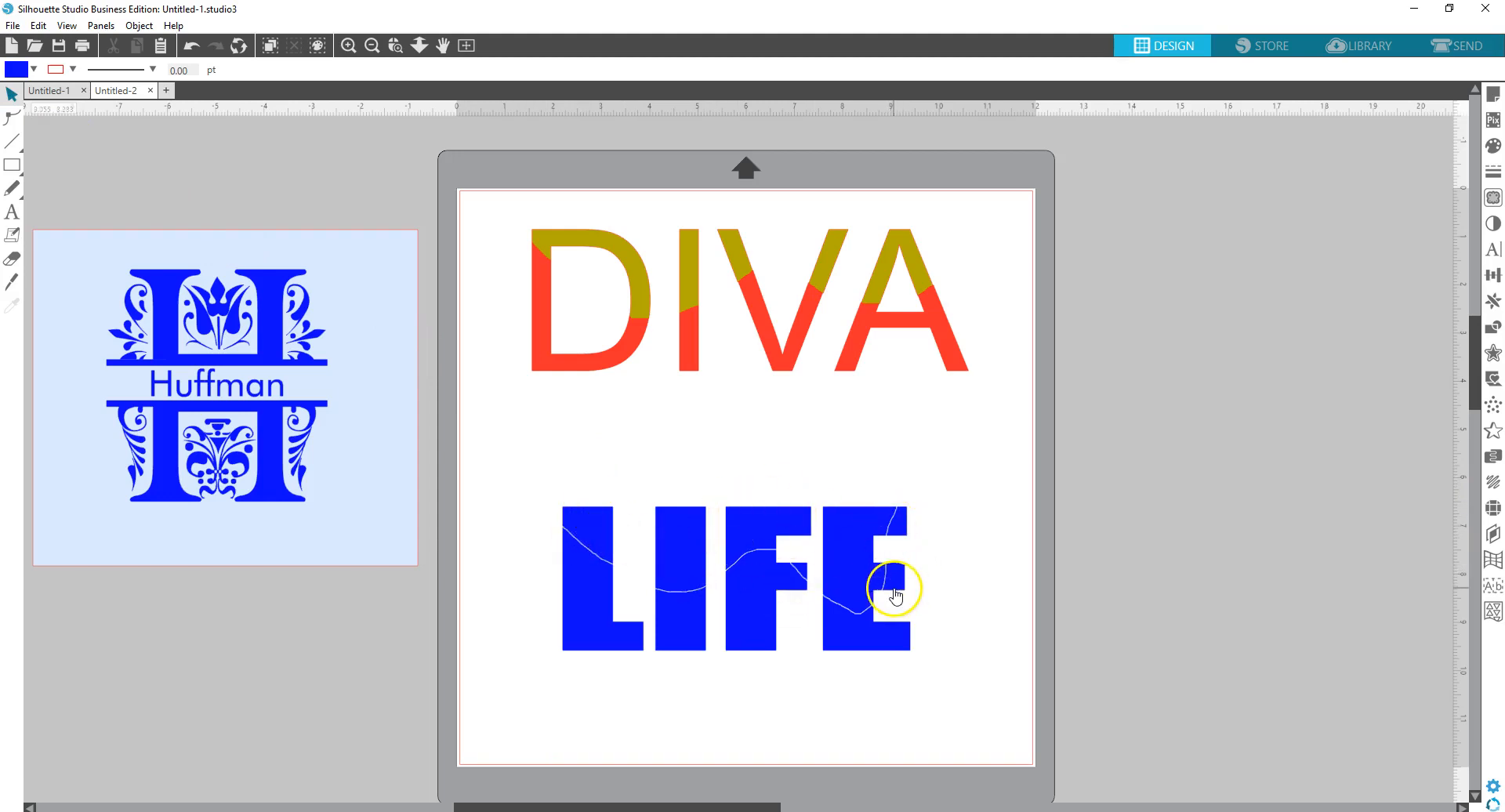
pyautogui.click(593, 549)
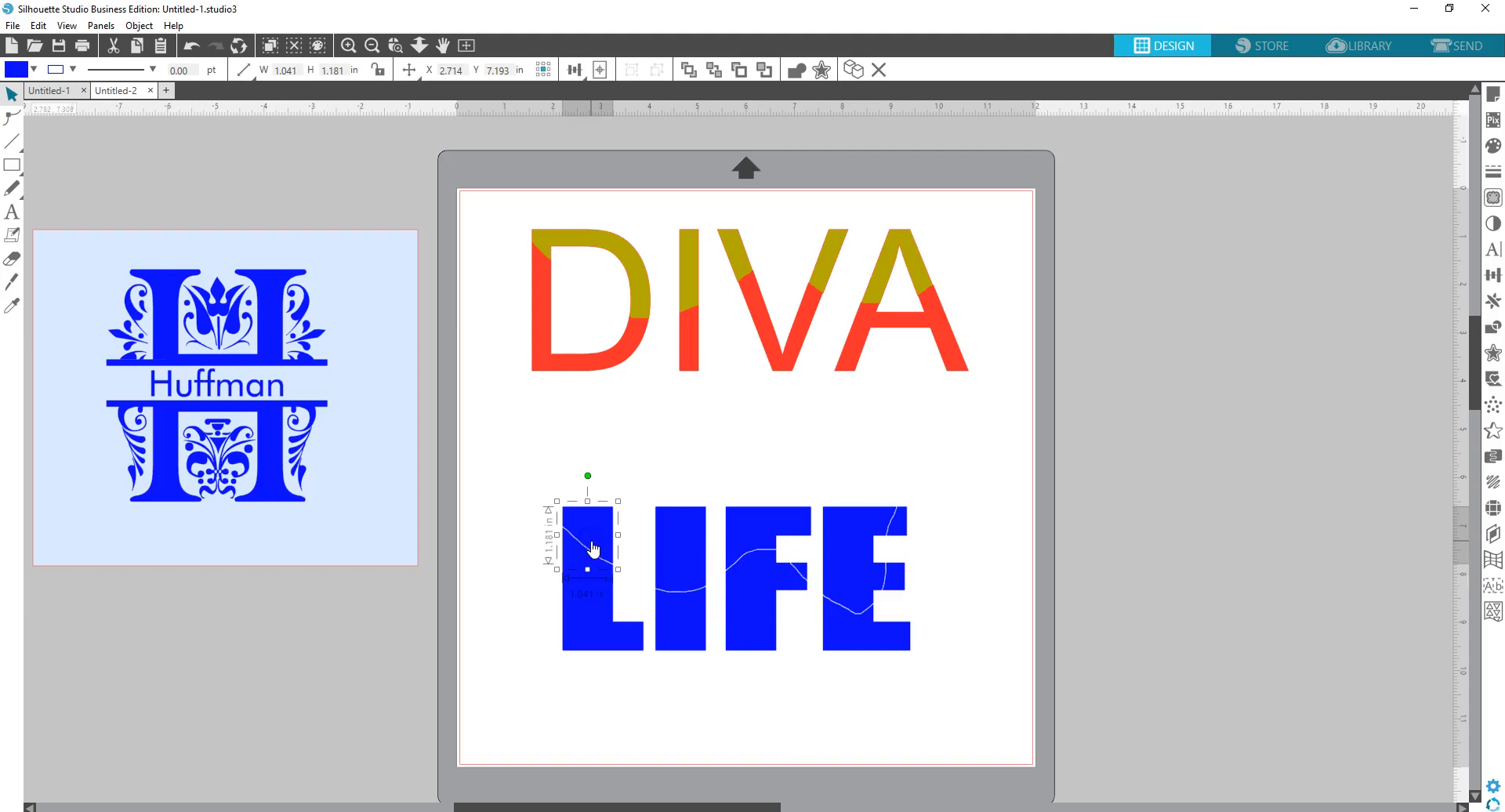
pyautogui.keyDown('shift'); pyautogui.click(678, 525); pyautogui.keyUp('shift')
pyautogui.keyDown('shift'); pyautogui.click(750, 533); pyautogui.keyUp('shift')
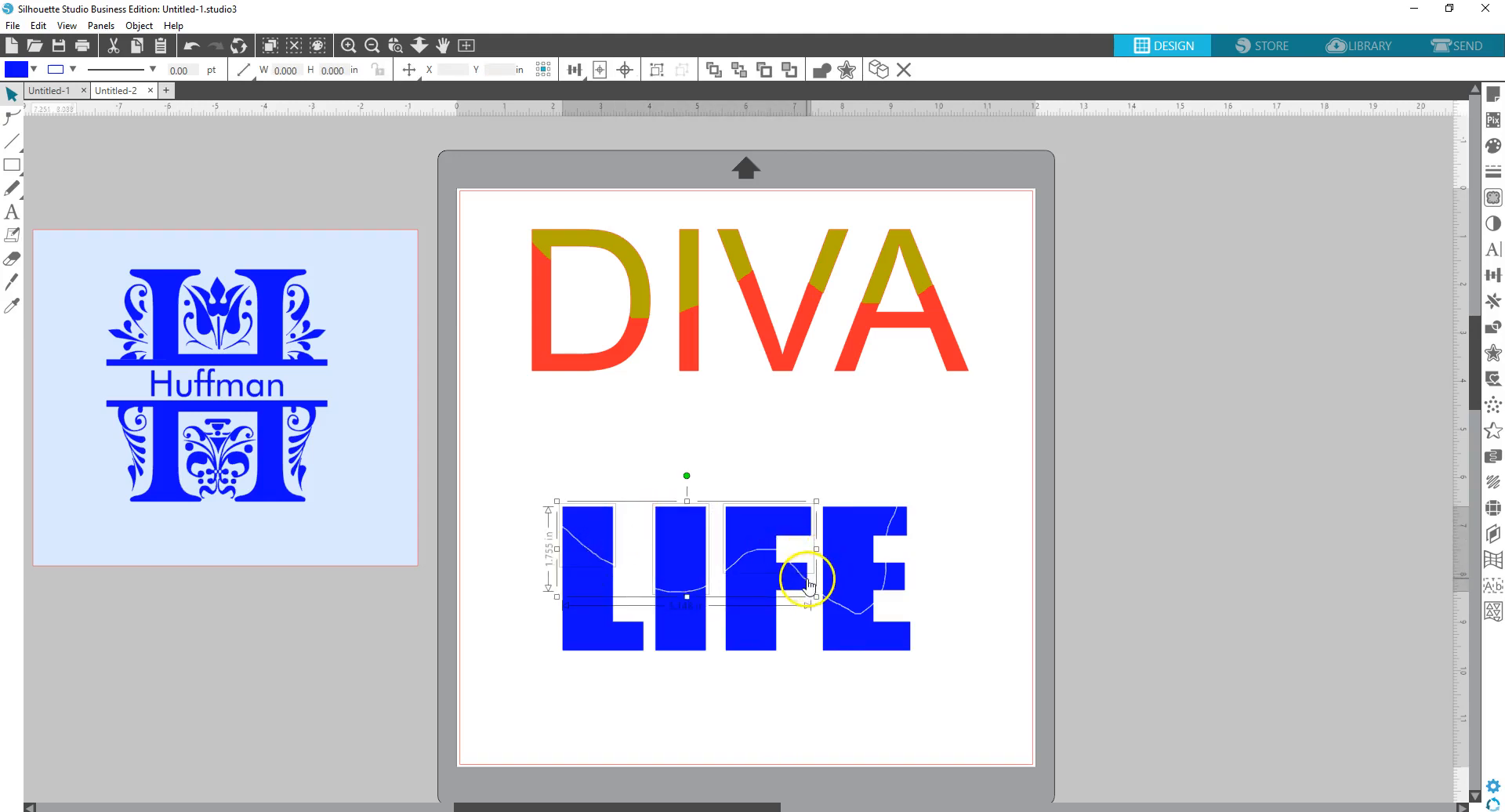
pyautogui.keyDown('shift'); pyautogui.click(836, 561); pyautogui.keyUp('shift')
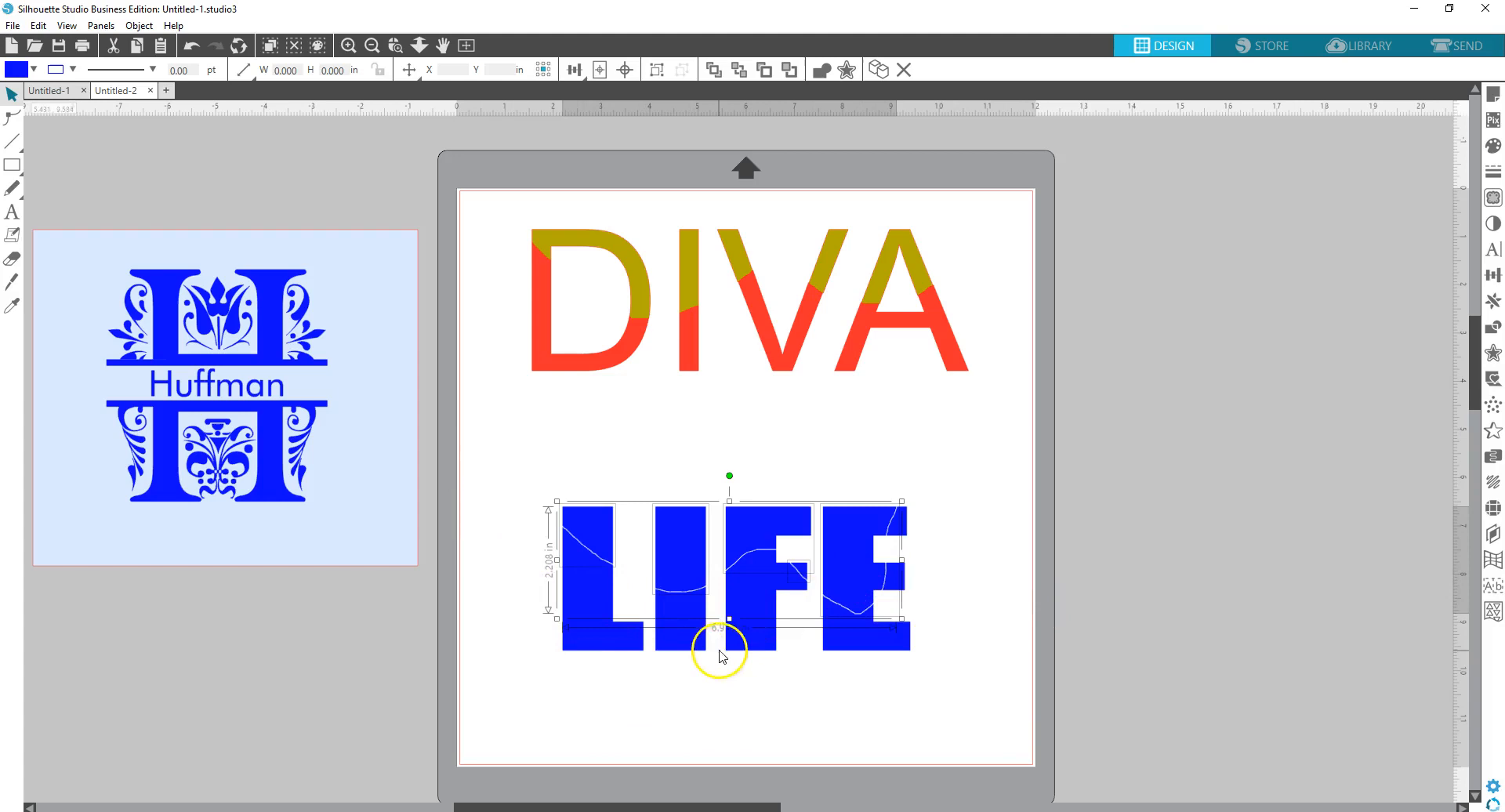
pyautogui.rightClick(684, 553)
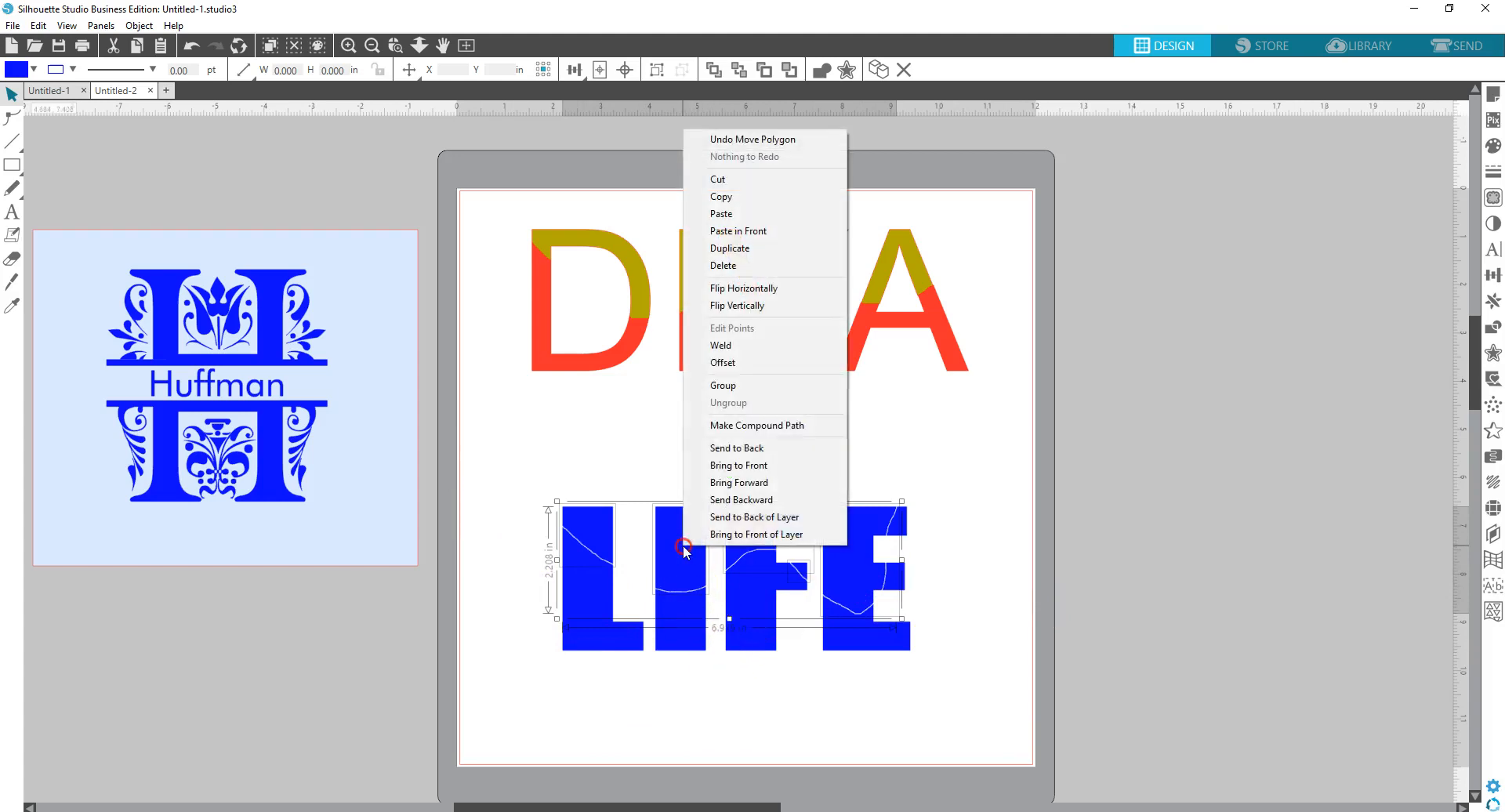
pyautogui.click(724, 385)
pyautogui.moveTo(689, 554); pyautogui.dragTo(673, 487)
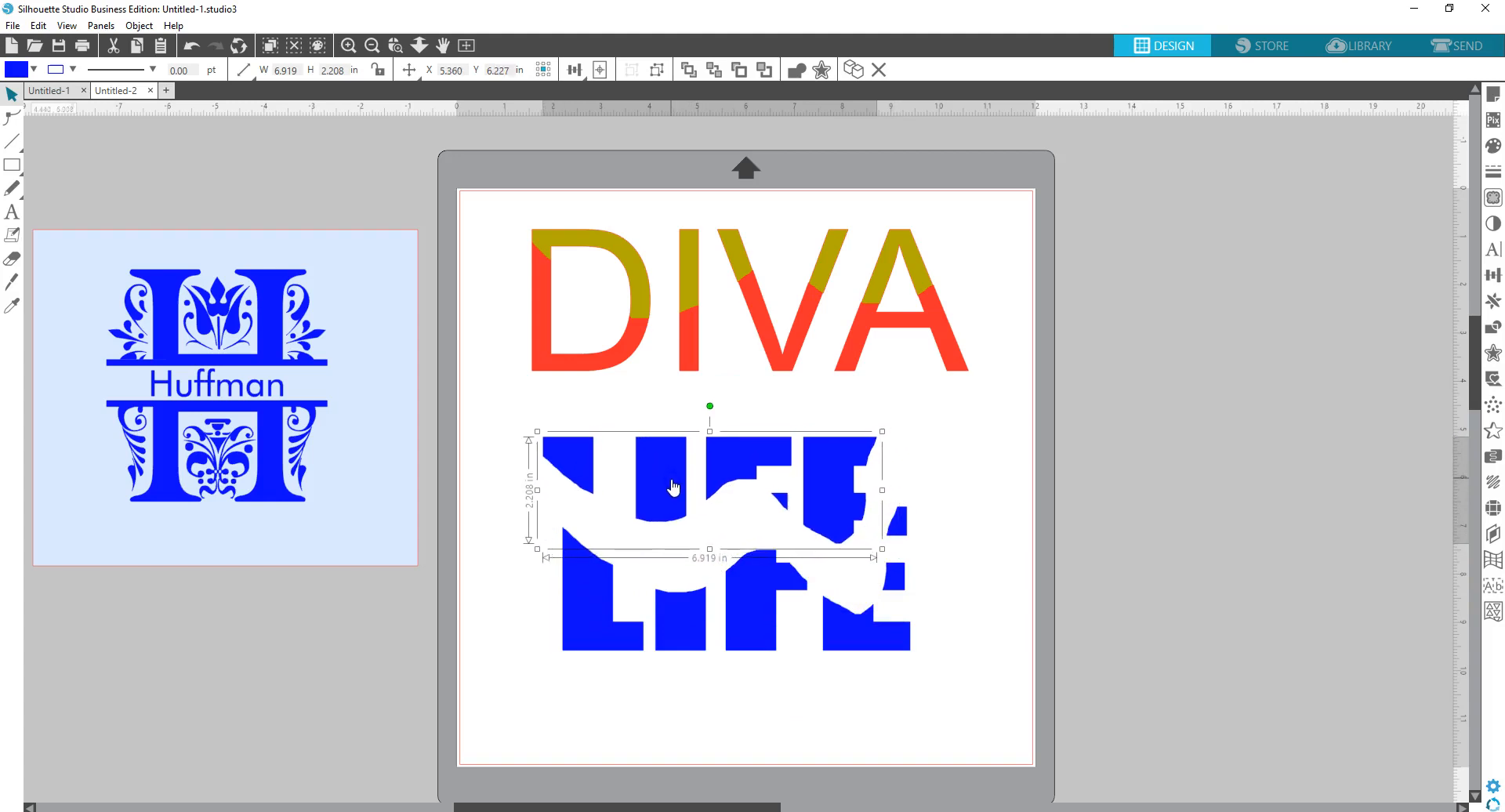
pyautogui.click(192, 45)
pyautogui.click(192, 45)
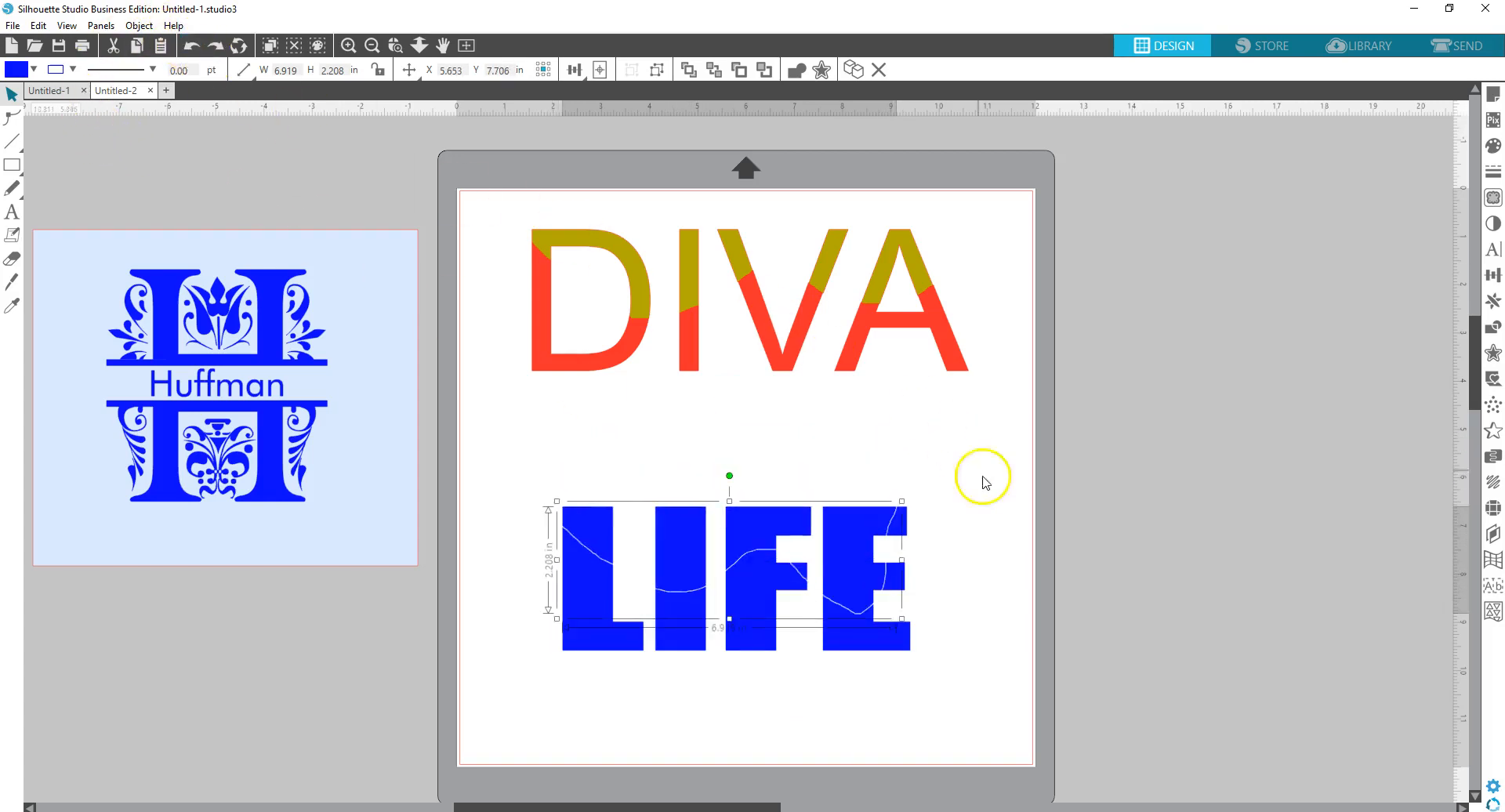
# - Group the upper LIFE pieces and fill them orange
pyautogui.moveTo(912, 533); pyautogui.dragTo(913, 533)
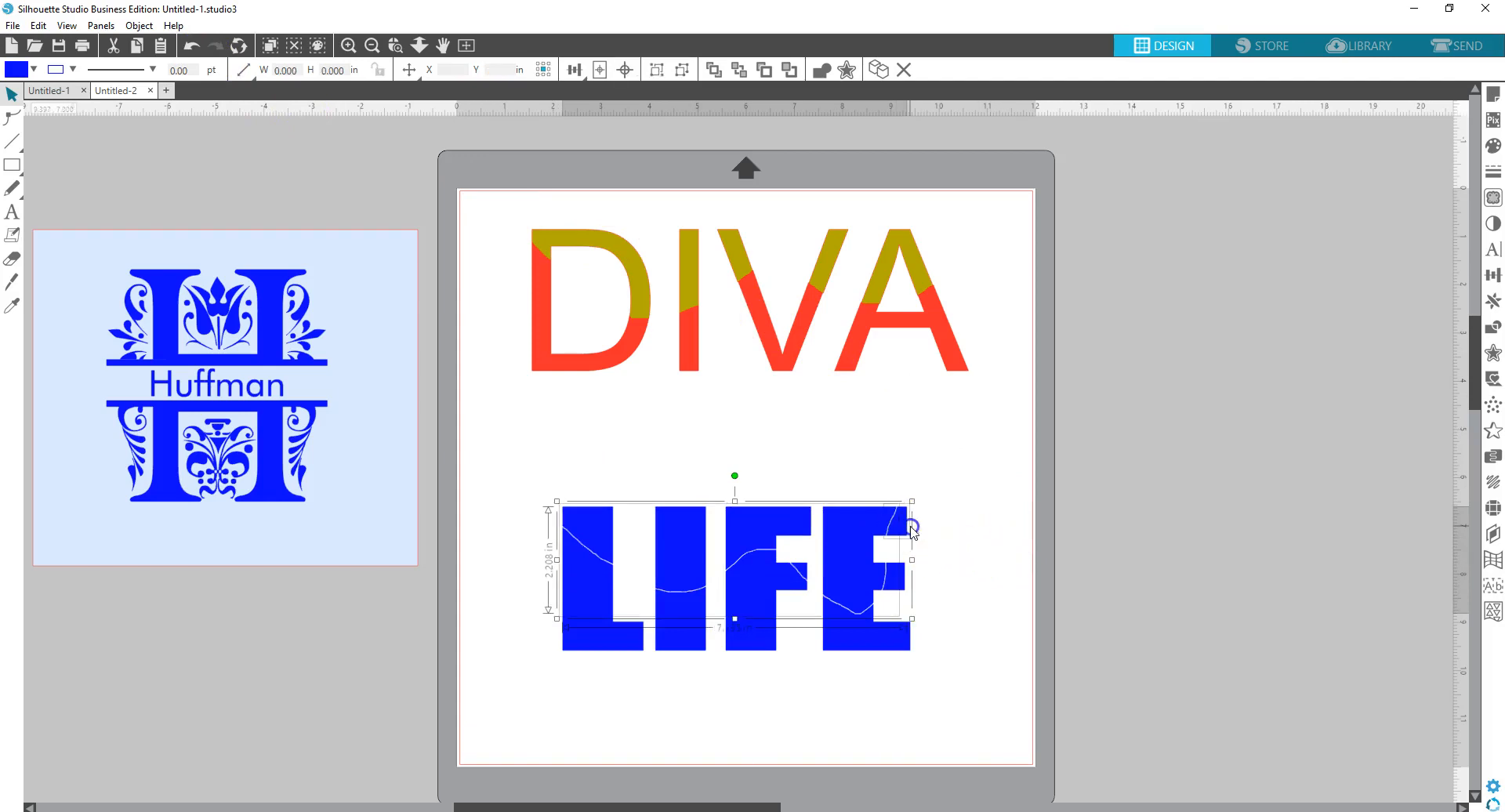
pyautogui.rightClick(759, 519)
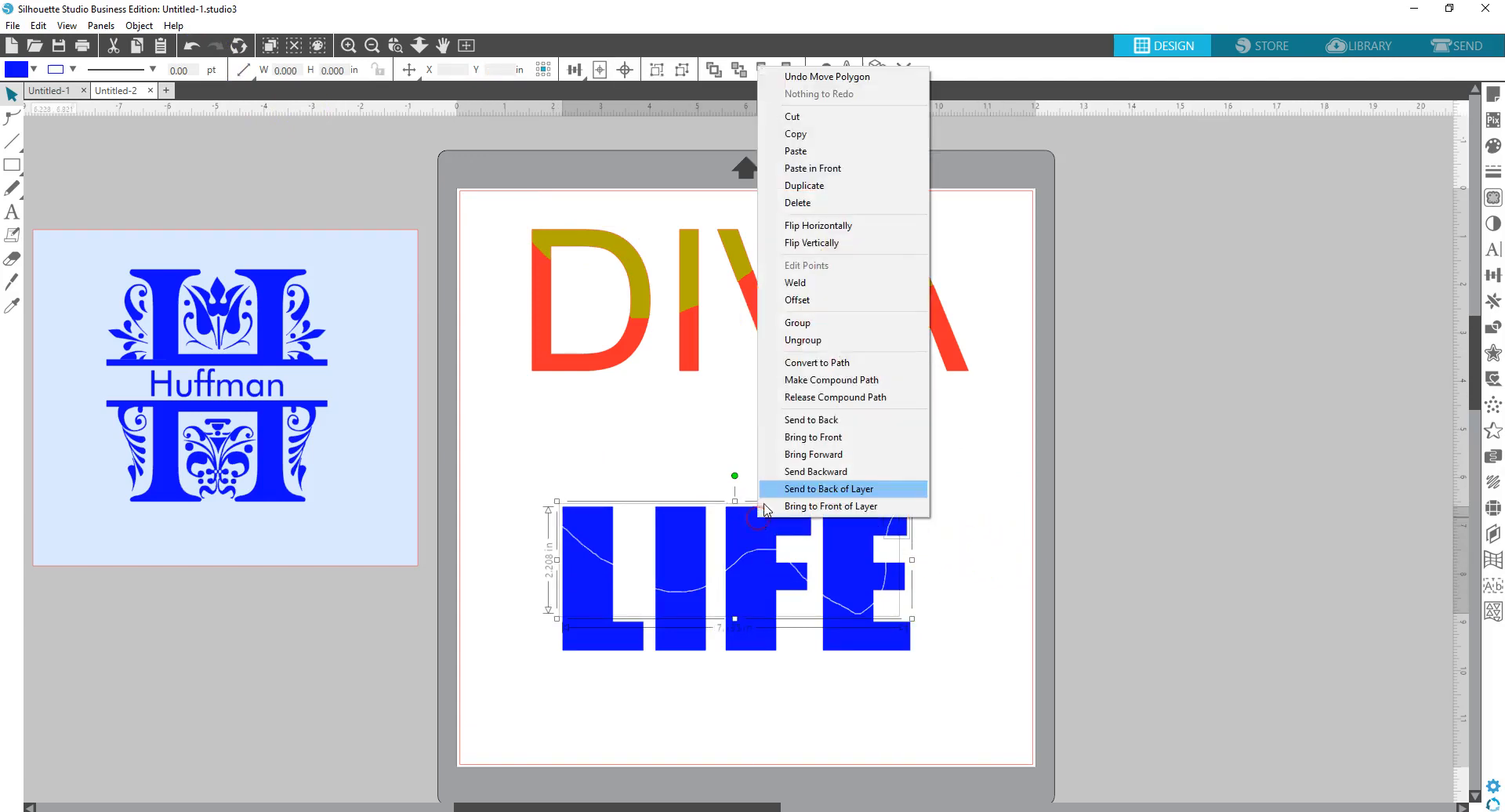
pyautogui.click(797, 322)
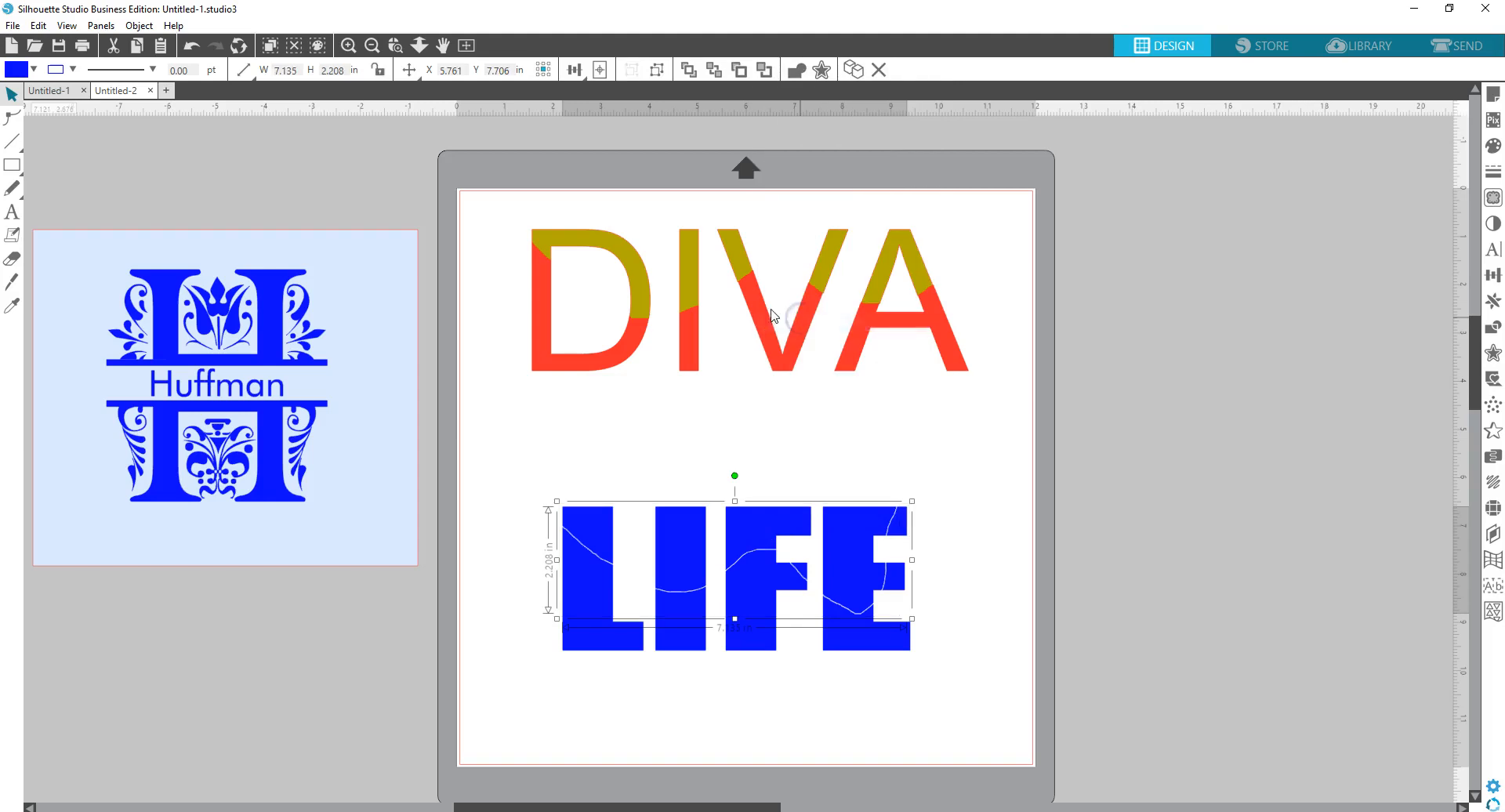
pyautogui.click(34, 69)
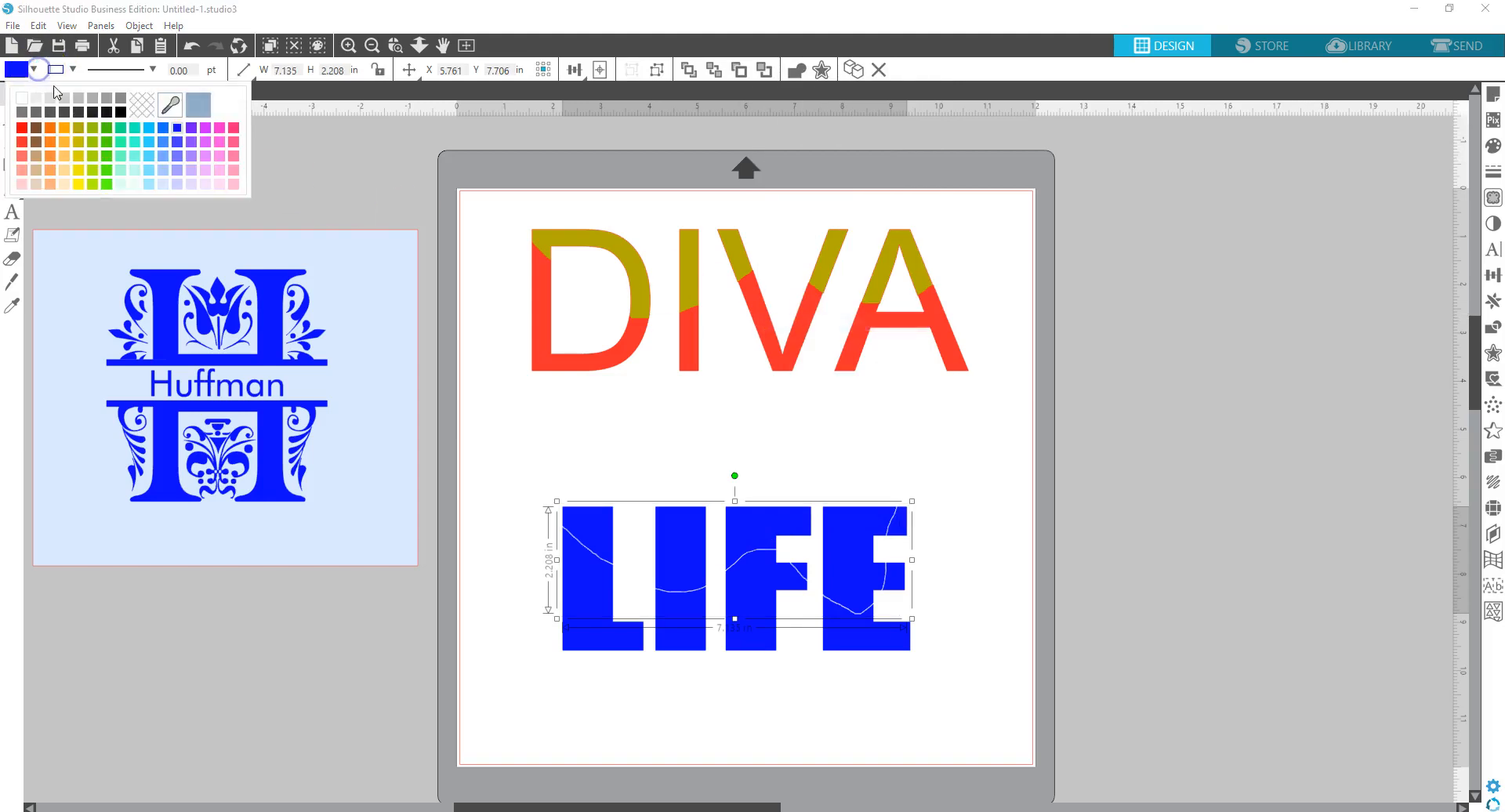
pyautogui.click(54, 135)
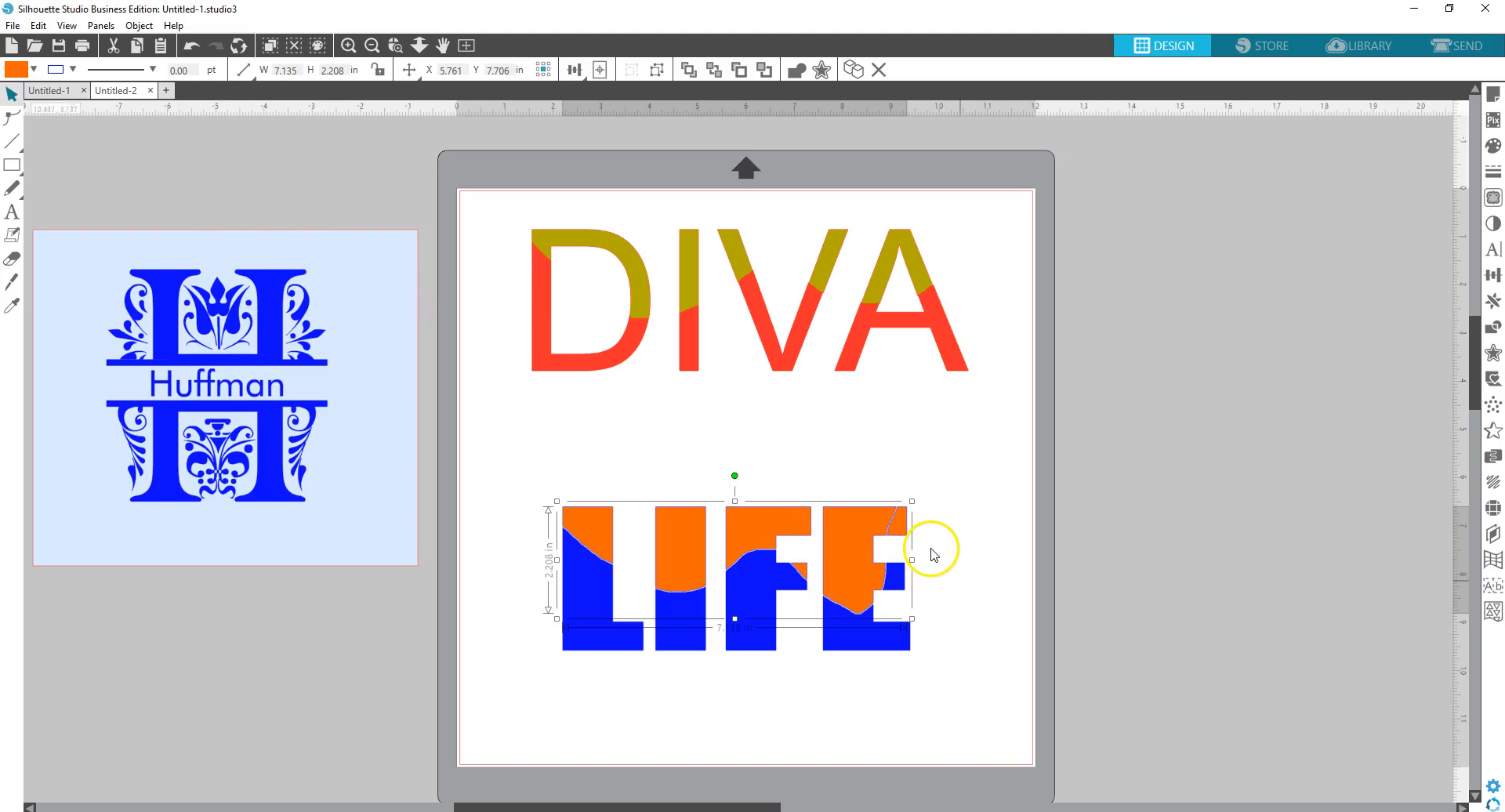
# - Fill the lower LIFE pieces black, group them, and fit the orange group back on top
pyautogui.moveTo(837, 554); pyautogui.dragTo(820, 451)
pyautogui.click(545, 557)
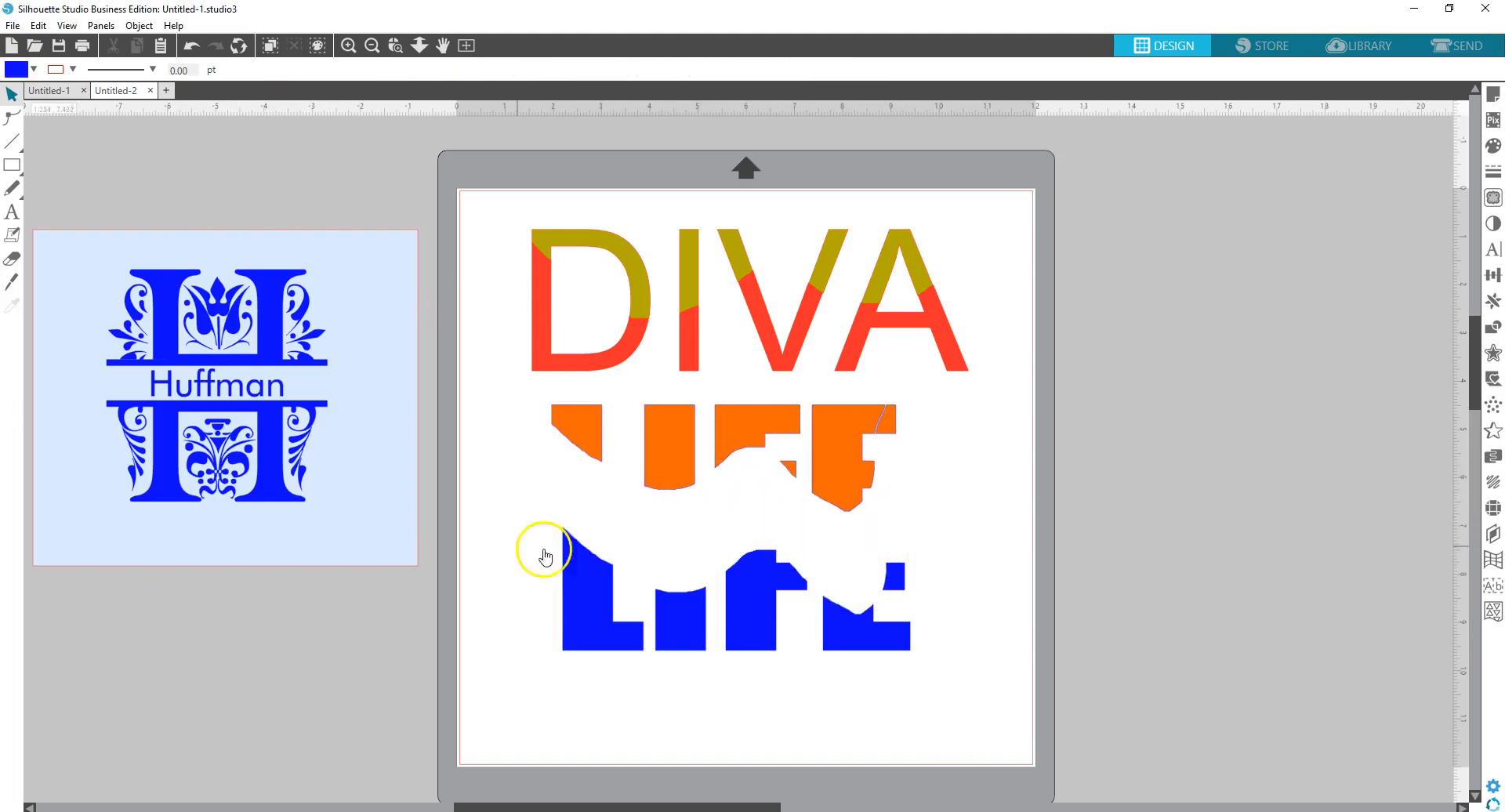
pyautogui.moveTo(525, 510); pyautogui.dragTo(1006, 703)
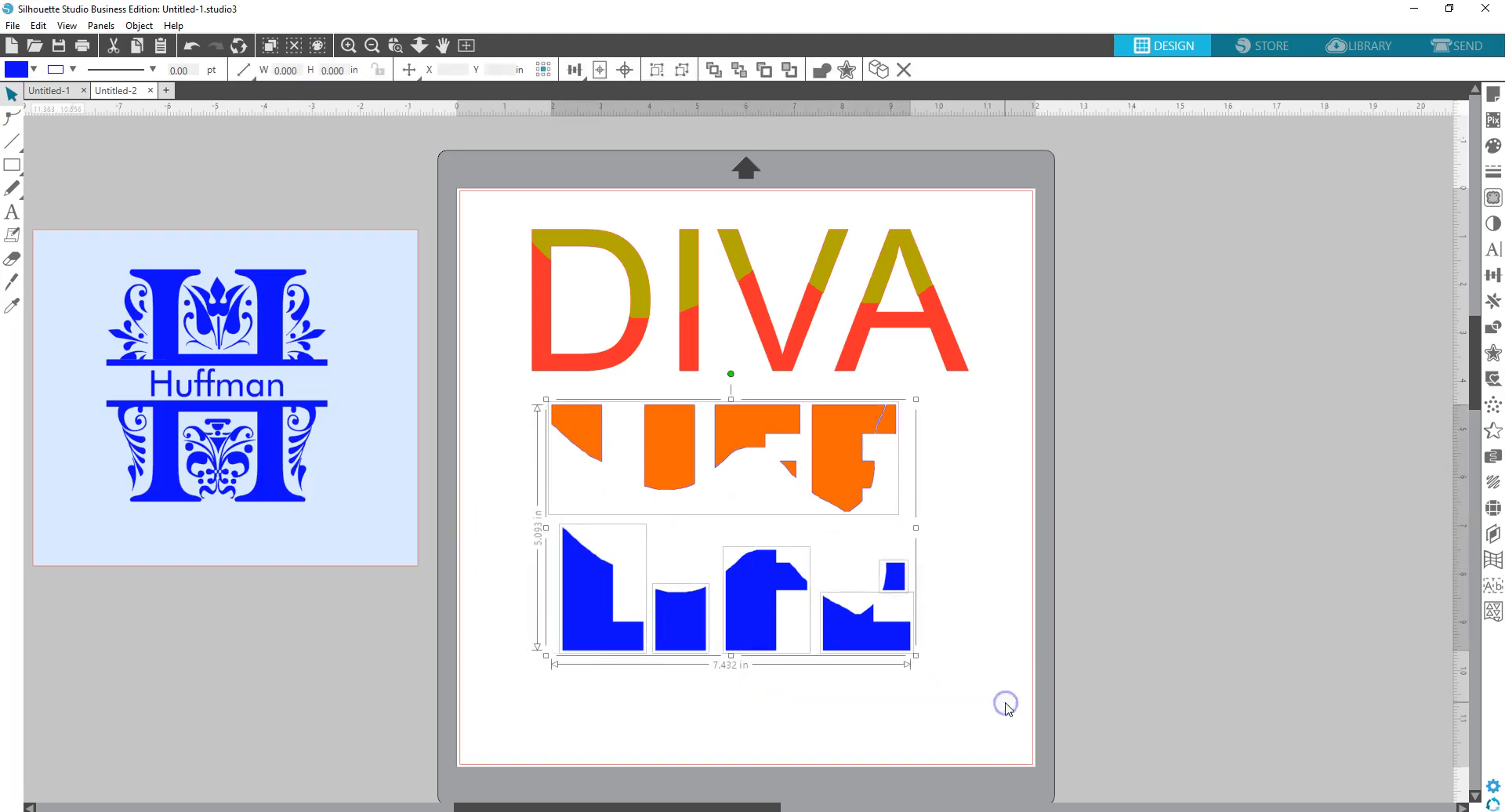
pyautogui.keyDown('shift'); pyautogui.click(787, 470); pyautogui.keyUp('shift')
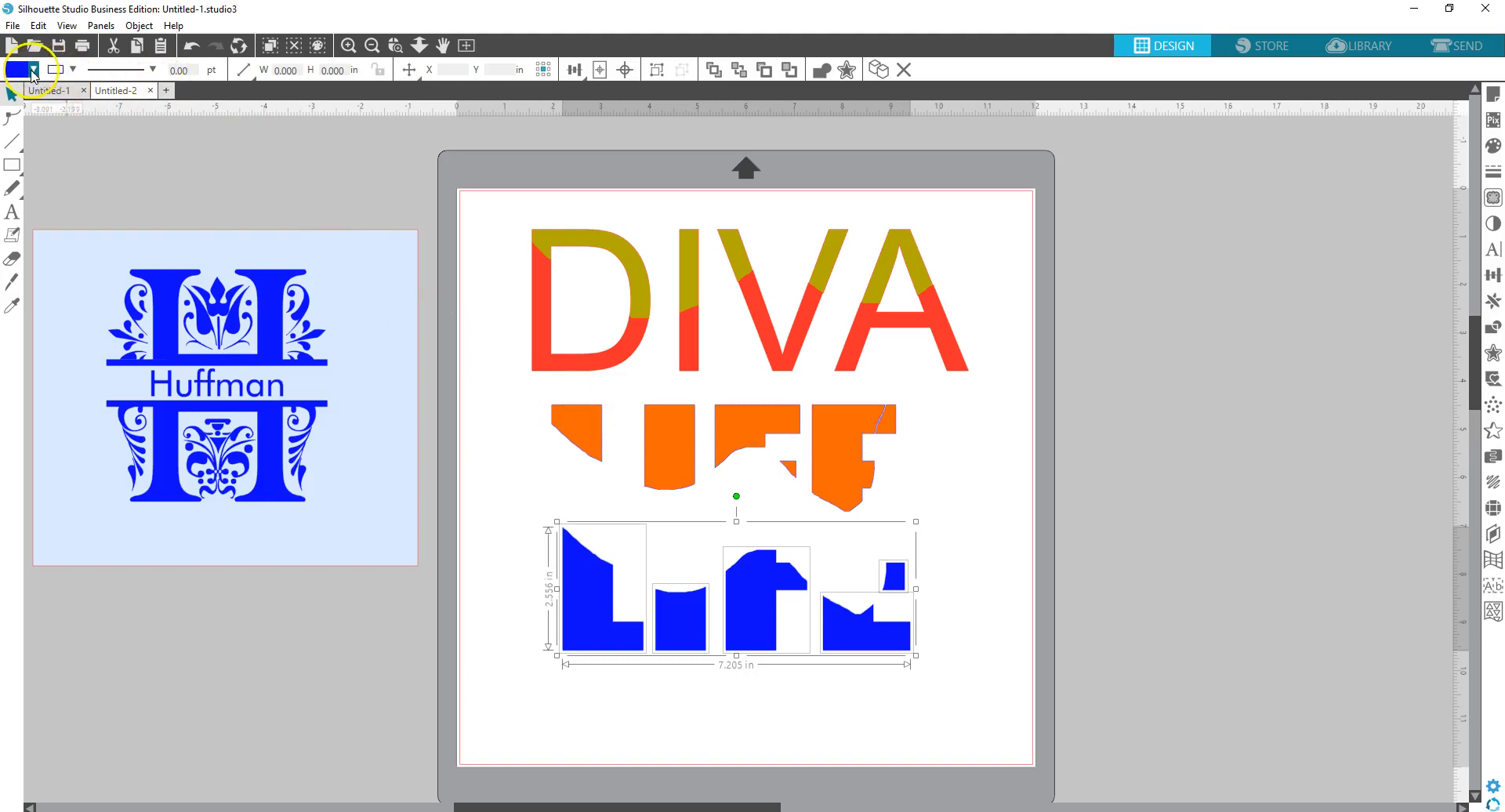
pyautogui.click(33, 69)
pyautogui.click(119, 111)
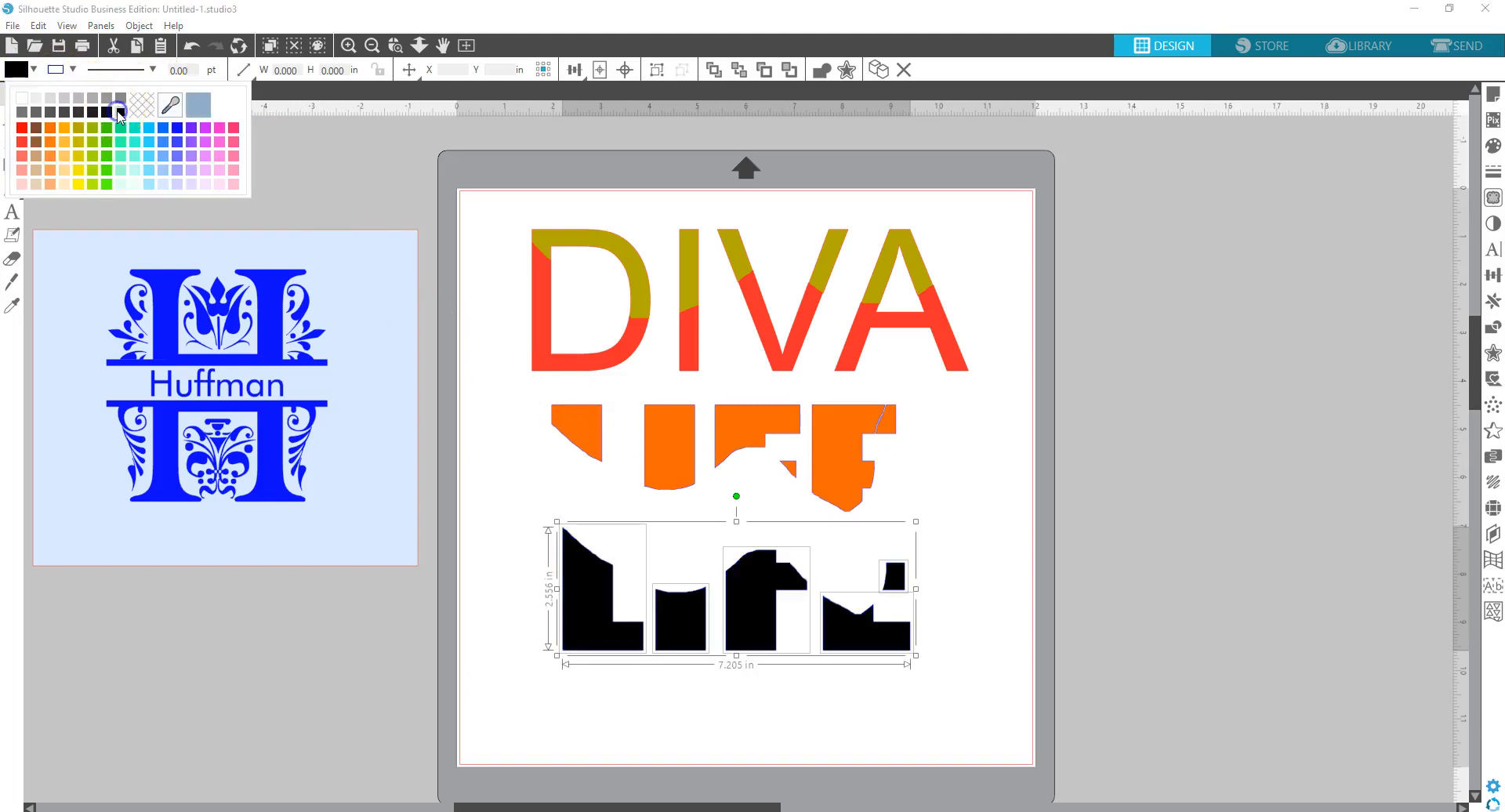
pyautogui.rightClick(843, 615)
pyautogui.click(888, 456)
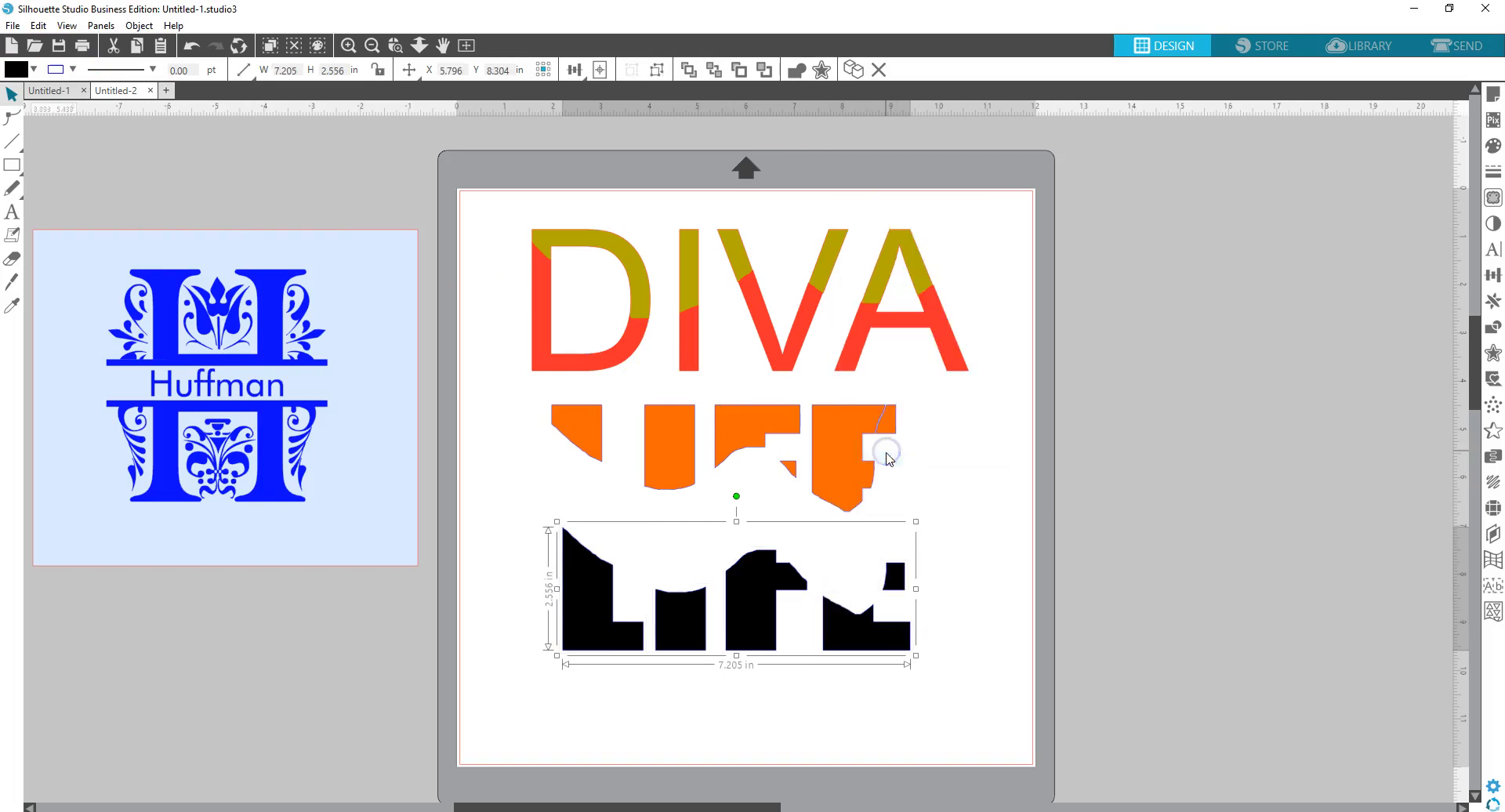
pyautogui.moveTo(854, 461); pyautogui.dragTo(866, 559)
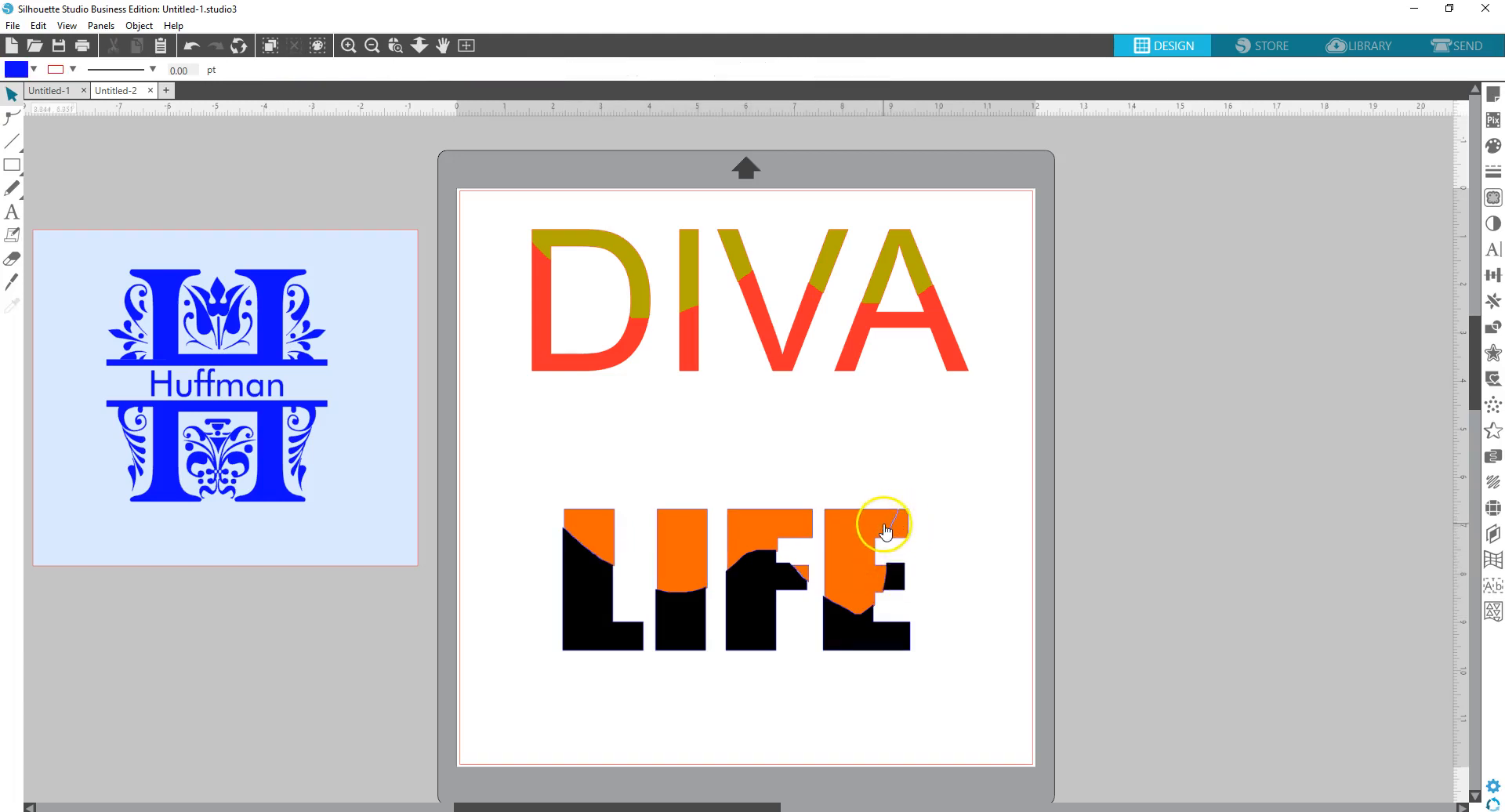
# - Ungroup the orange pieces and fill the small sliver at the E's top right black
pyautogui.rightClick(880, 530)
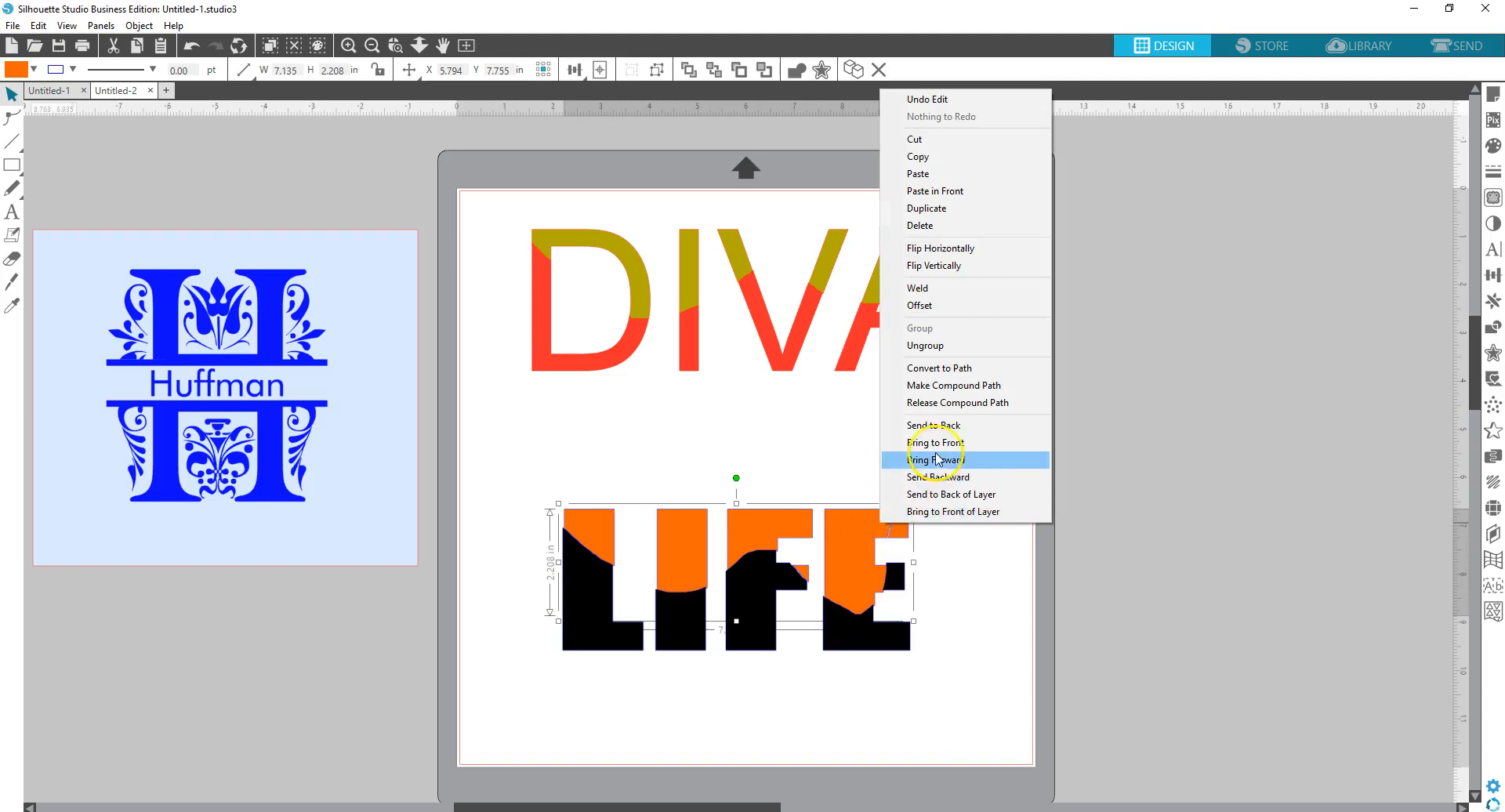
pyautogui.click(939, 345)
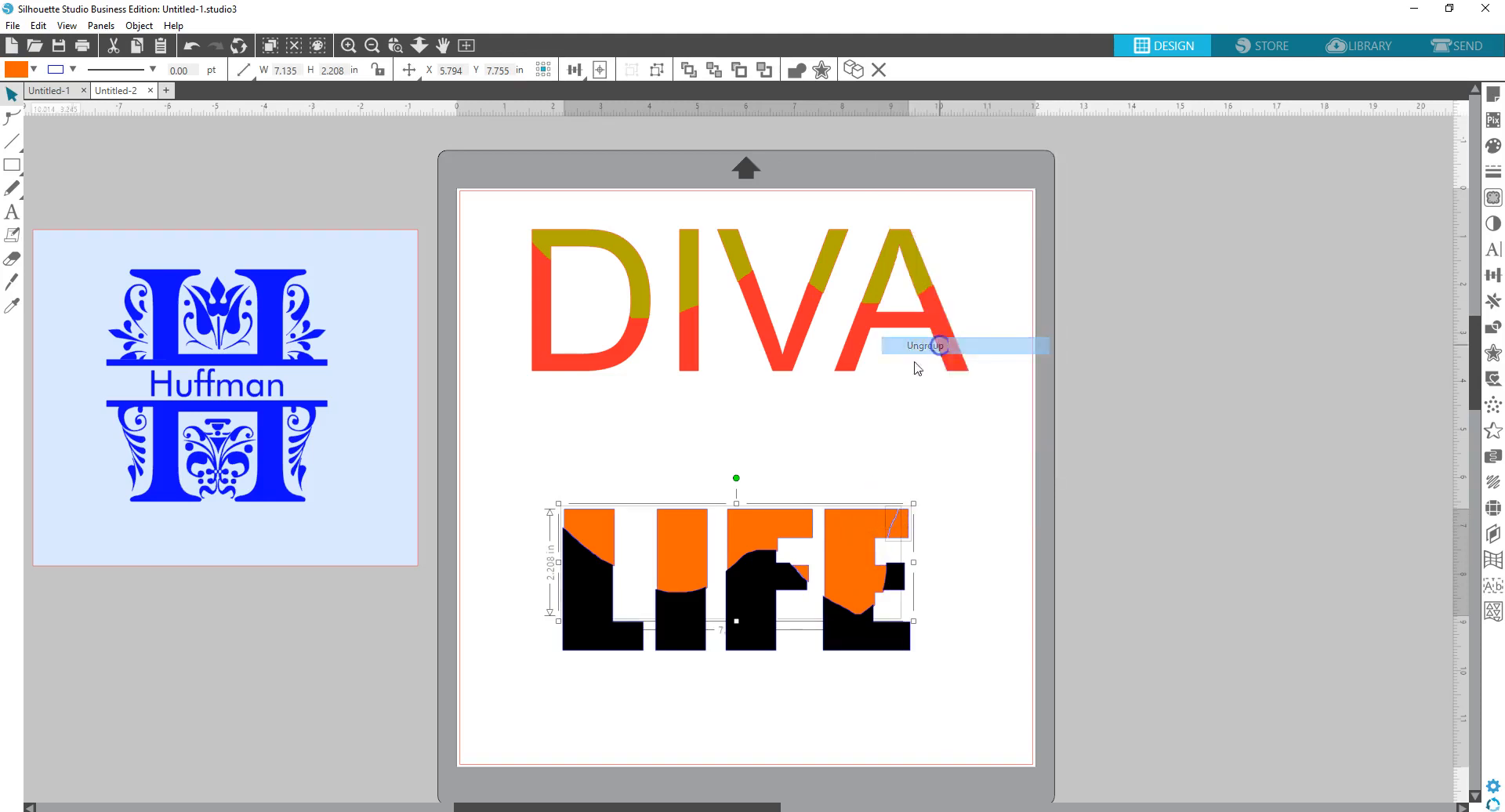
pyautogui.click(816, 437)
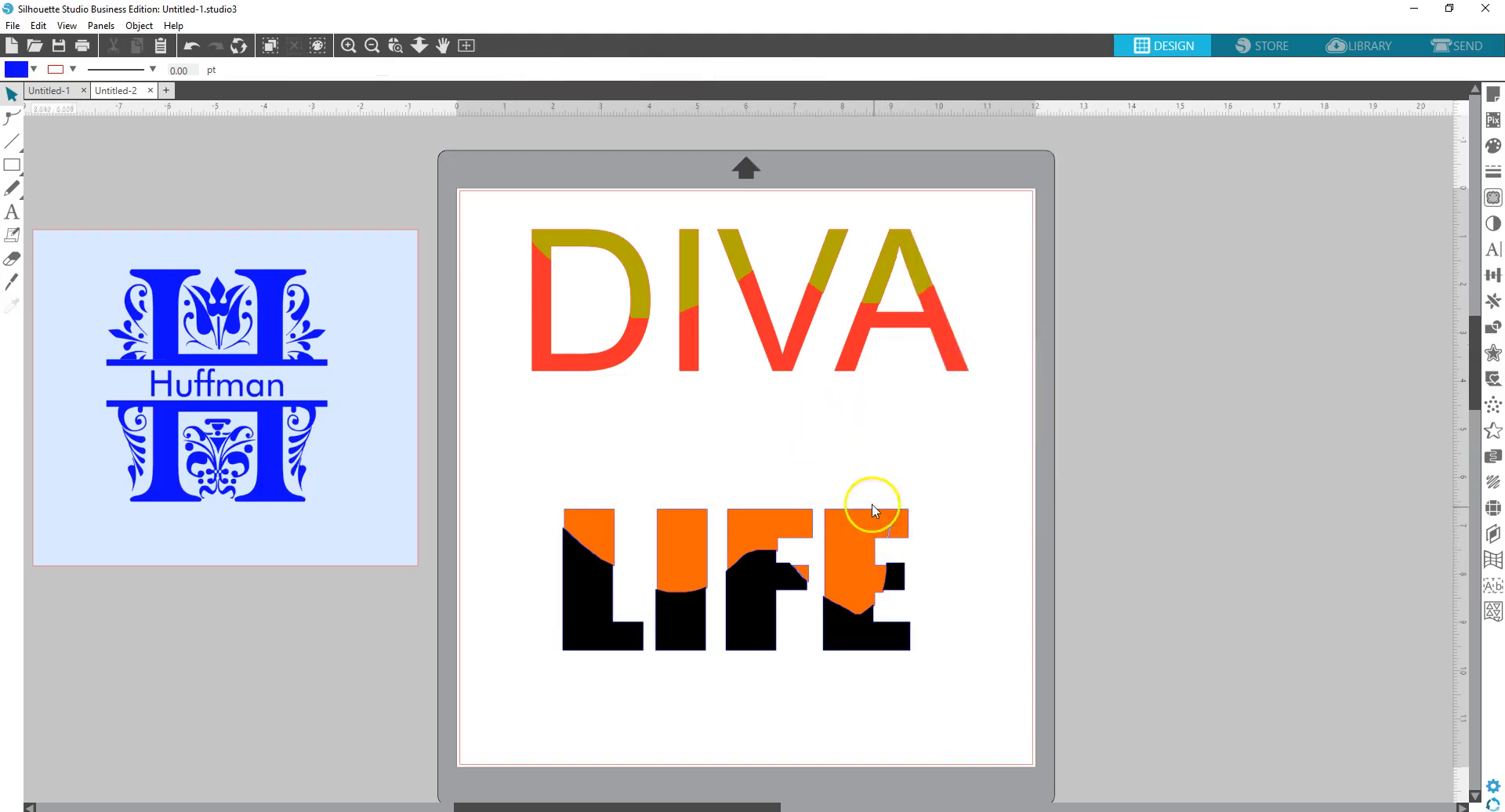
pyautogui.click(898, 536)
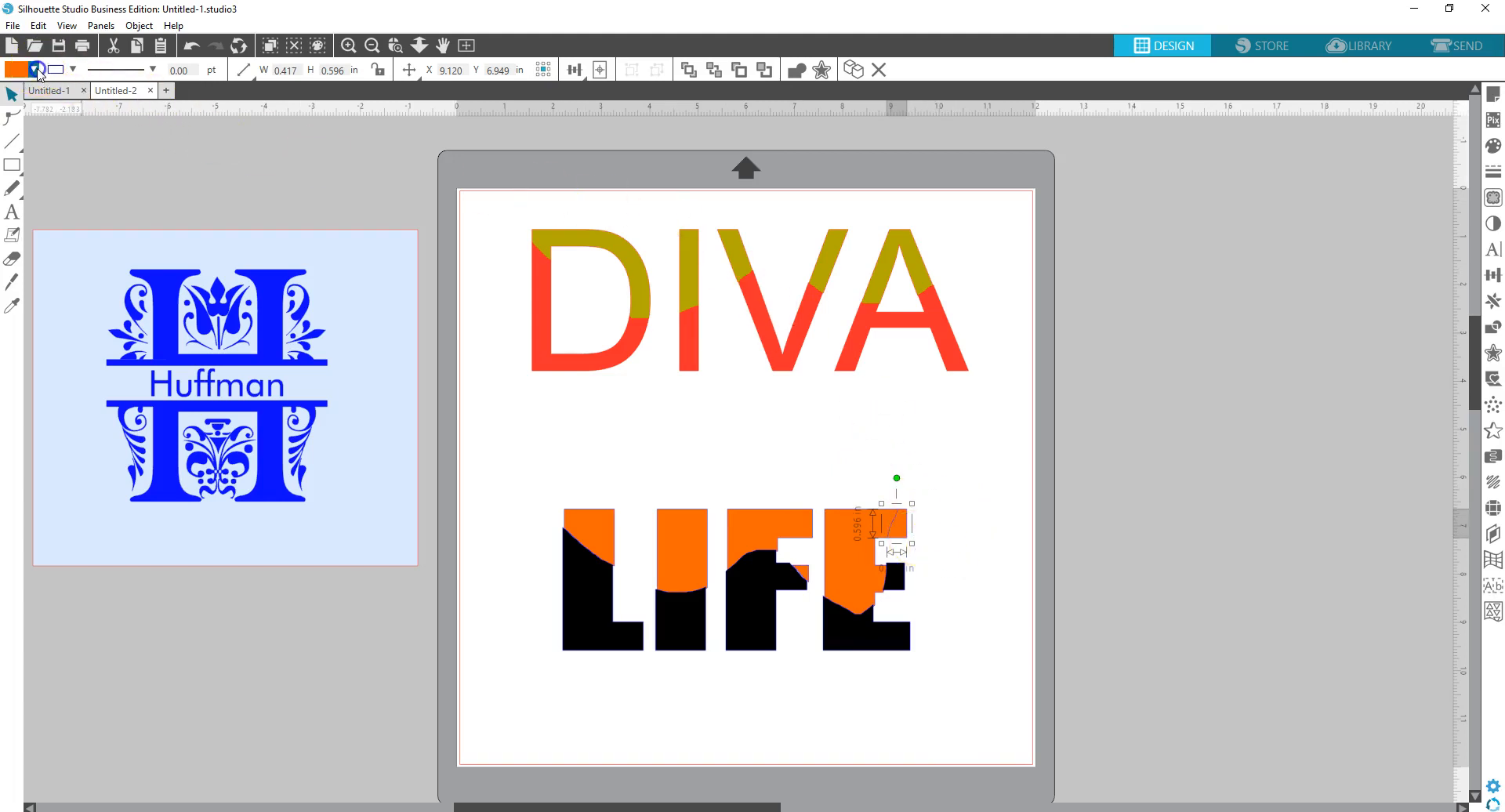
pyautogui.click(36, 71)
pyautogui.click(119, 110)
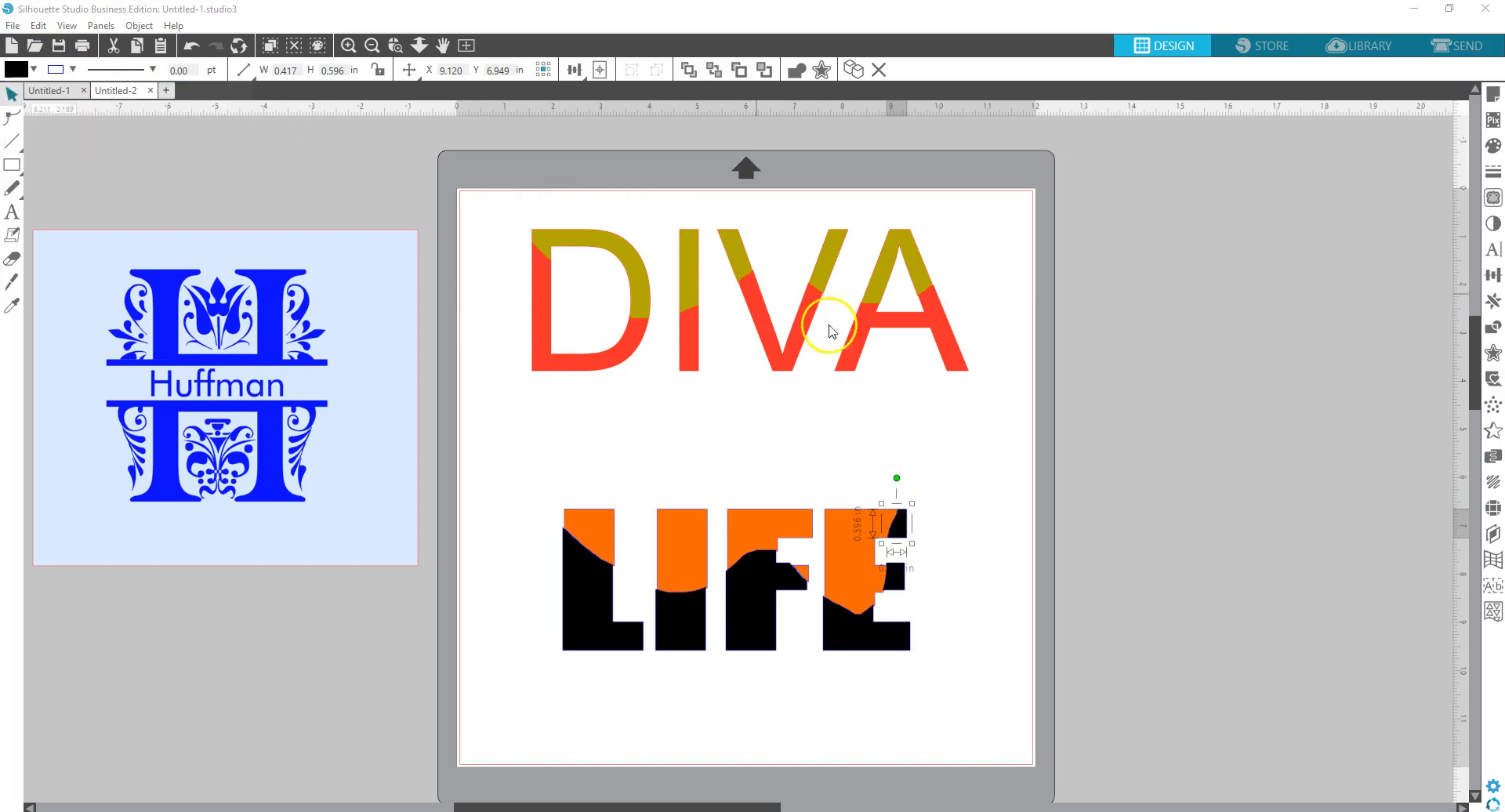
pyautogui.click(923, 415)
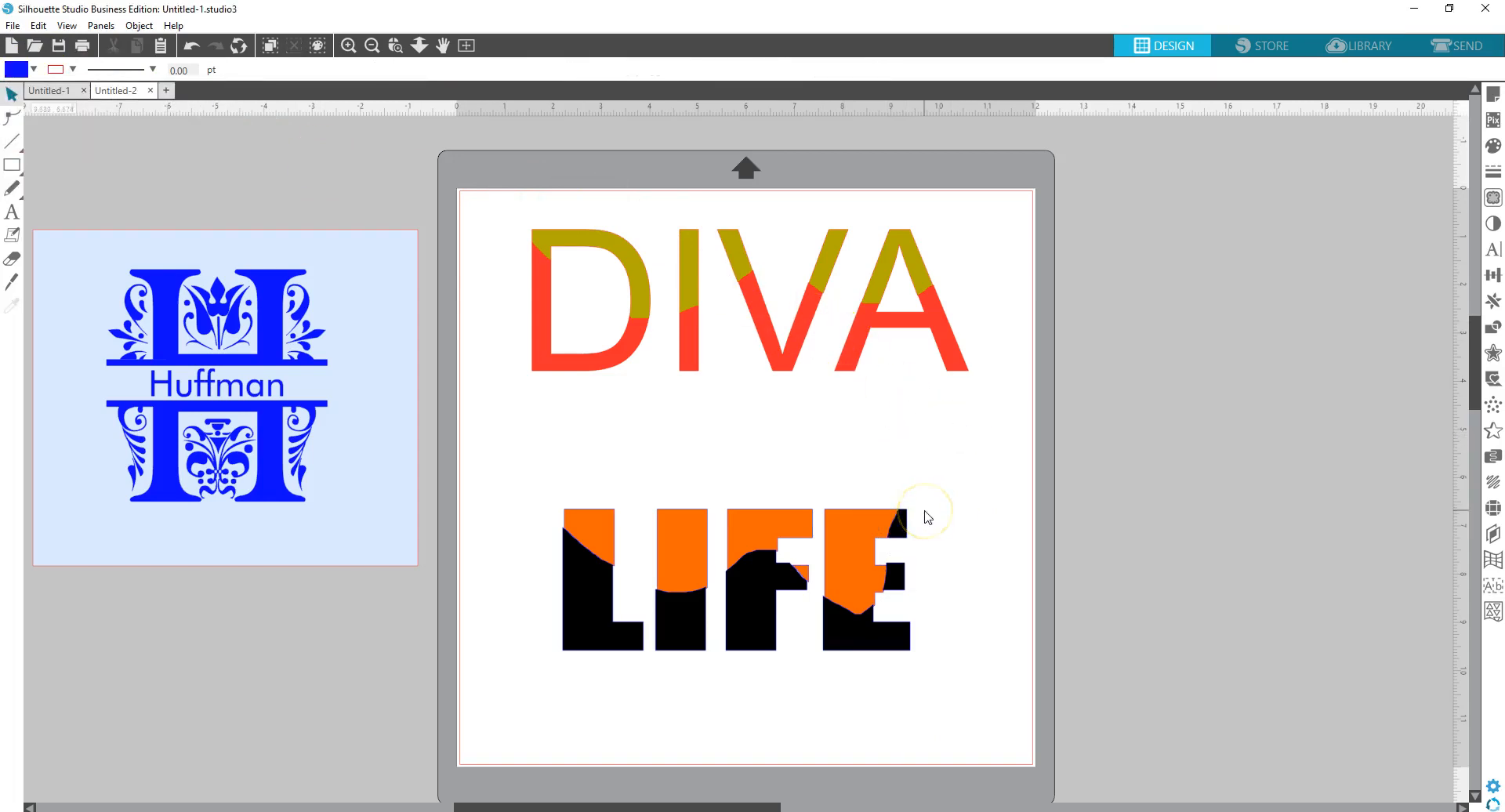
pyautogui.click(803, 570)
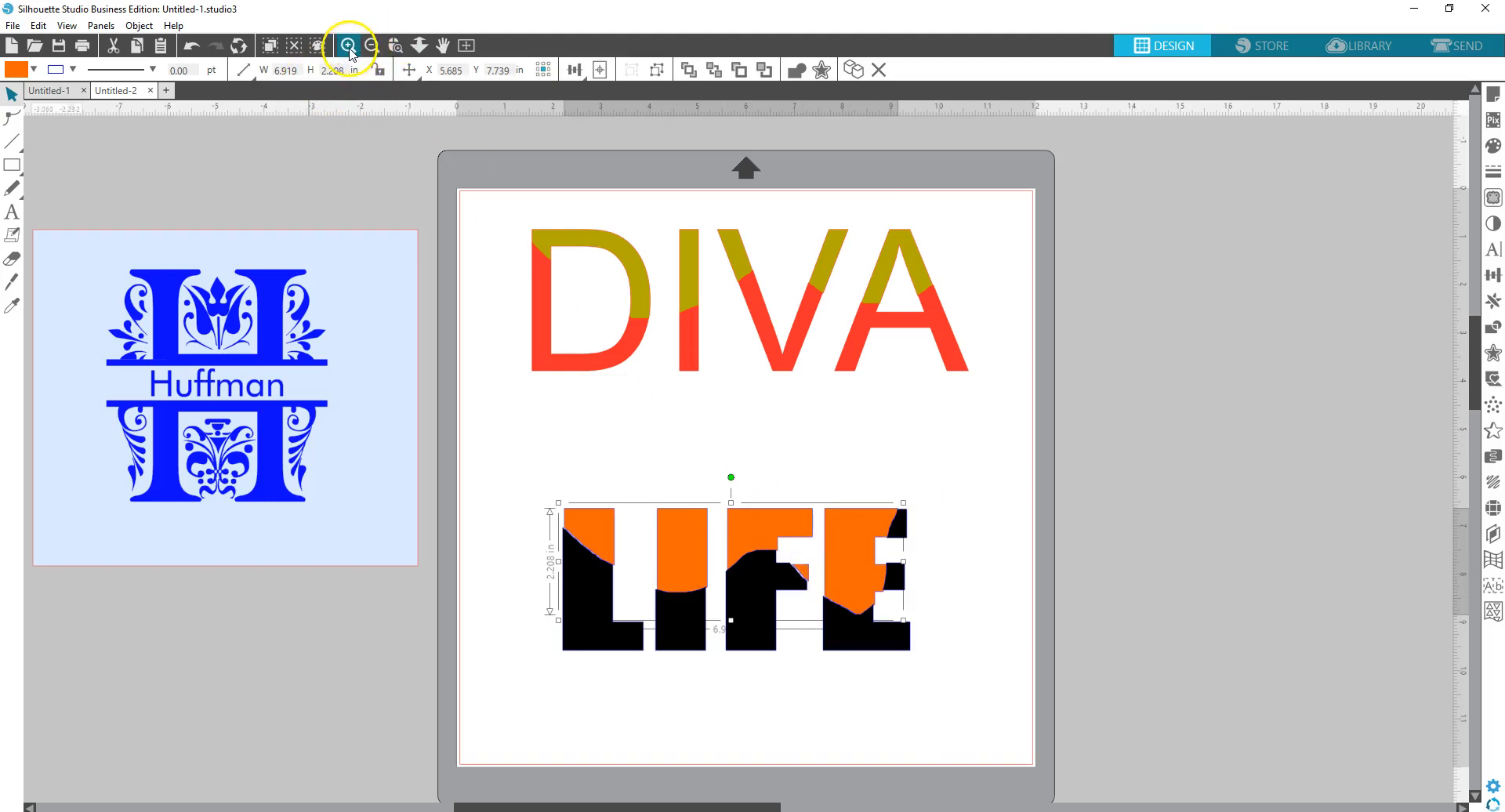
# - Zoom in and ungroup the LIFE lettering, then select the L's orange top piece
pyautogui.click(348, 45)
pyautogui.scroll(-2, 1003, 406)
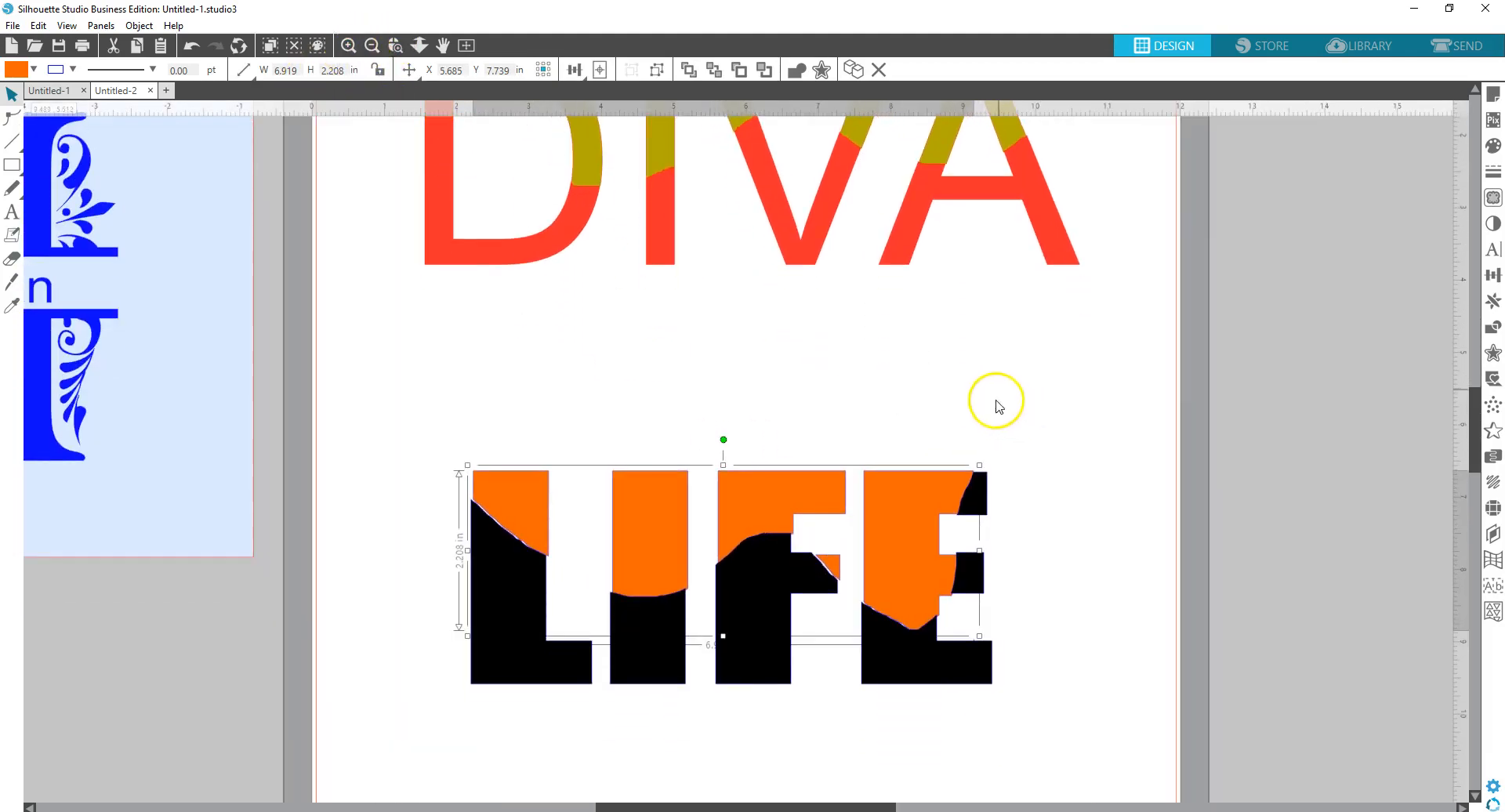
pyautogui.click(1070, 573)
pyautogui.scroll(-1, 1070, 572)
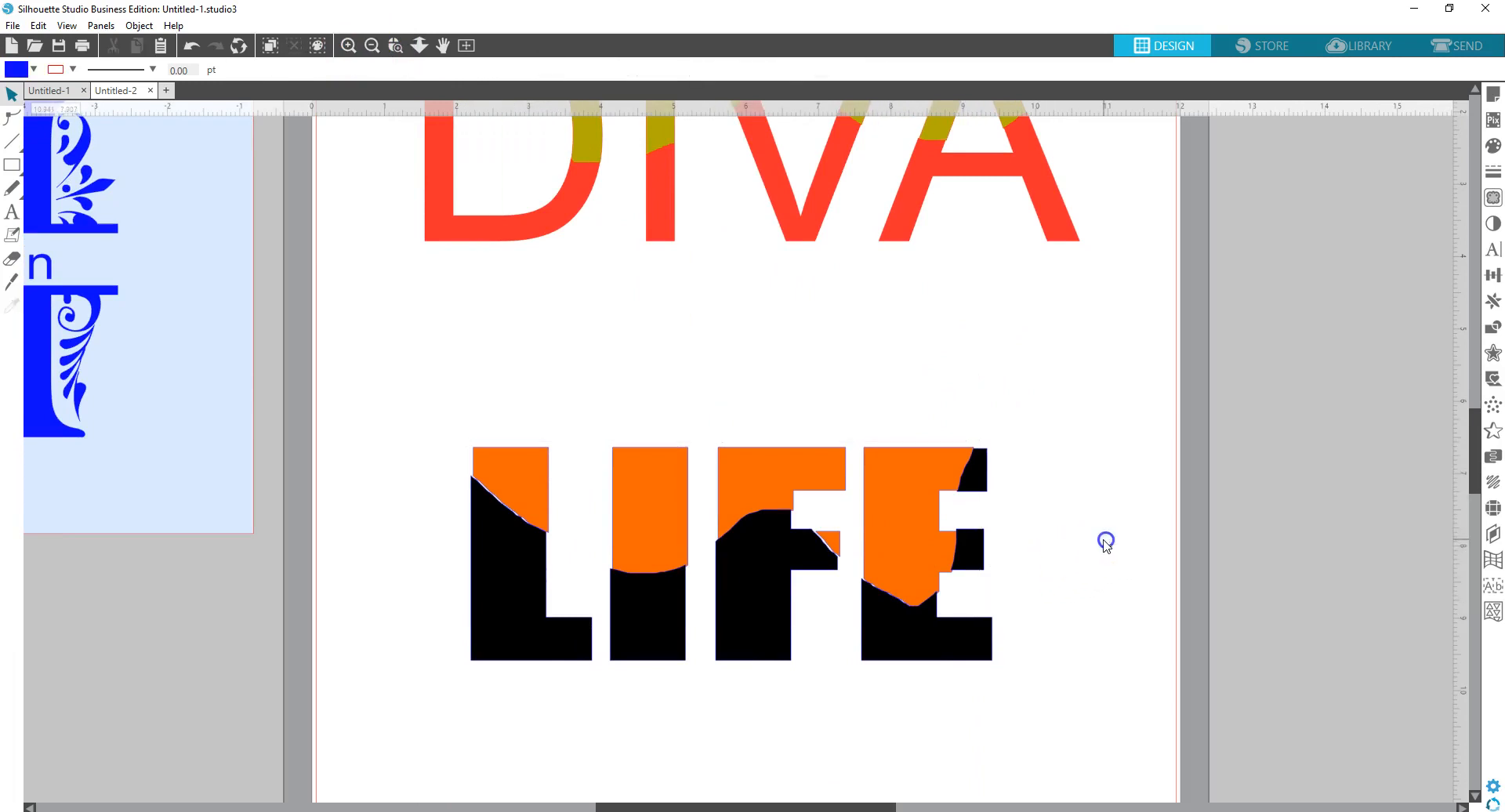
pyautogui.click(528, 498)
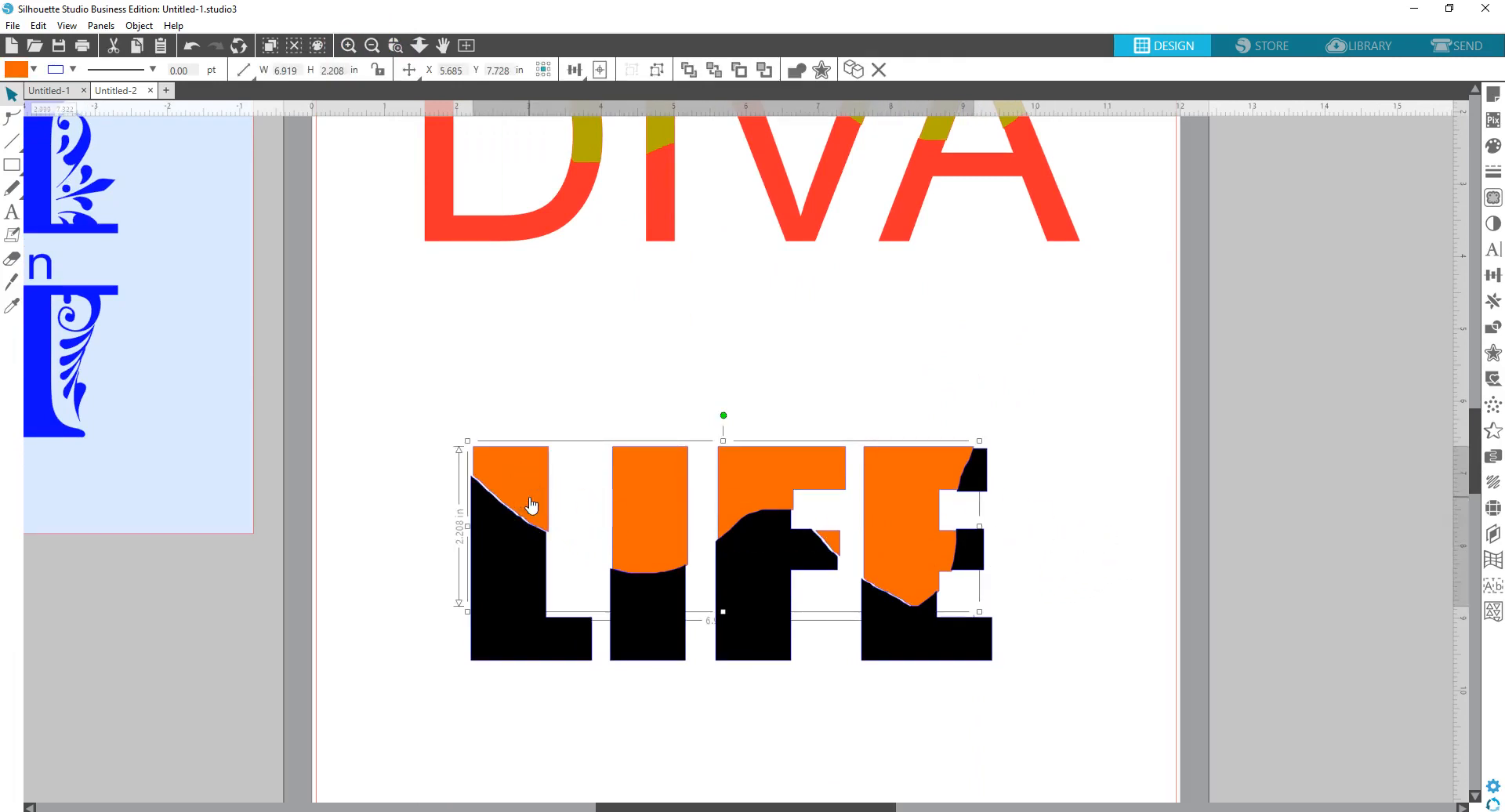
pyautogui.rightClick(530, 504)
pyautogui.click(549, 317)
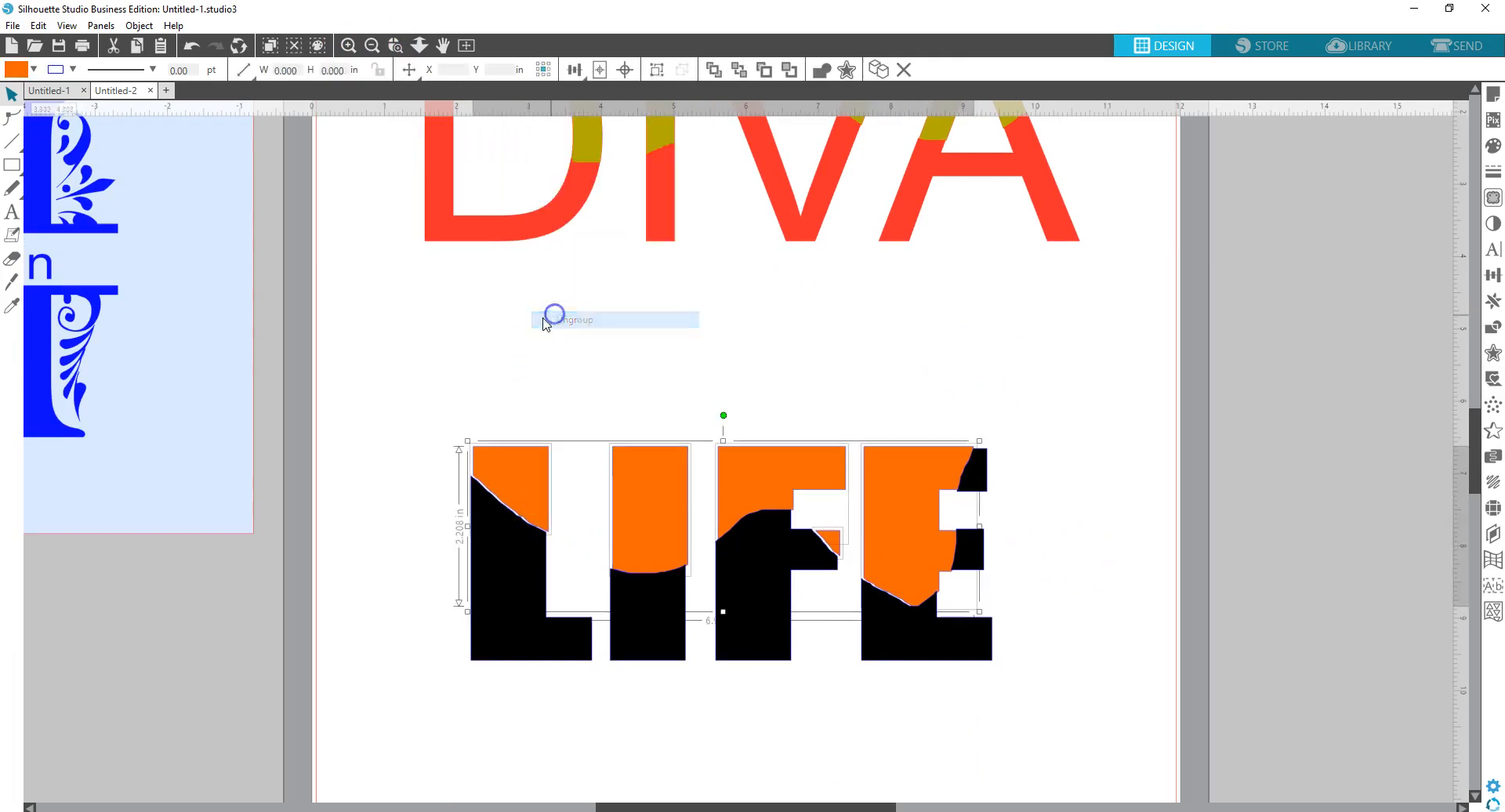
pyautogui.click(539, 484)
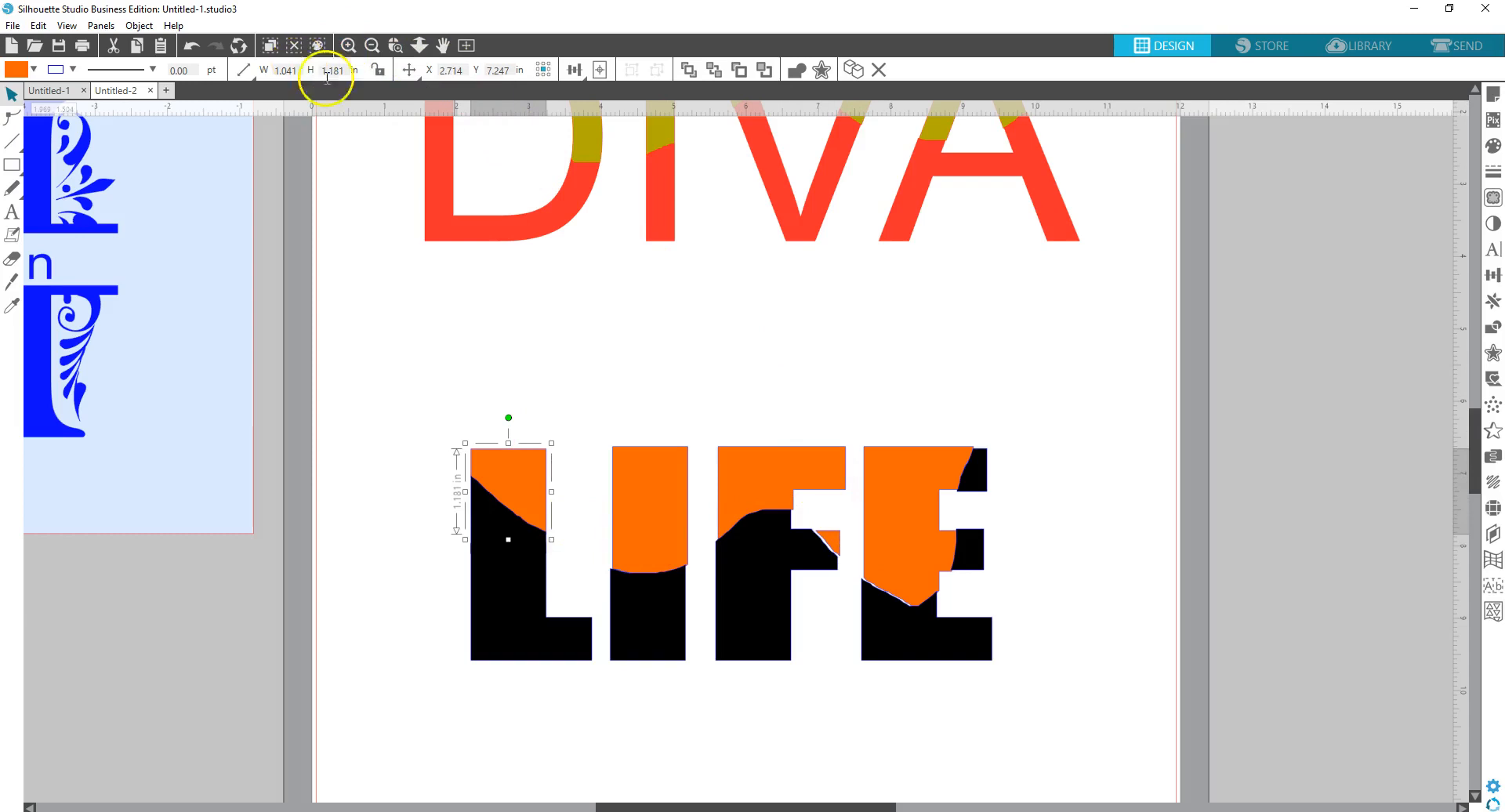
# - Zoom out to the whole mat and marquee-select all the LIFE pieces
pyautogui.scroll(1, 712, 309)
pyautogui.scroll(2, 711, 308)
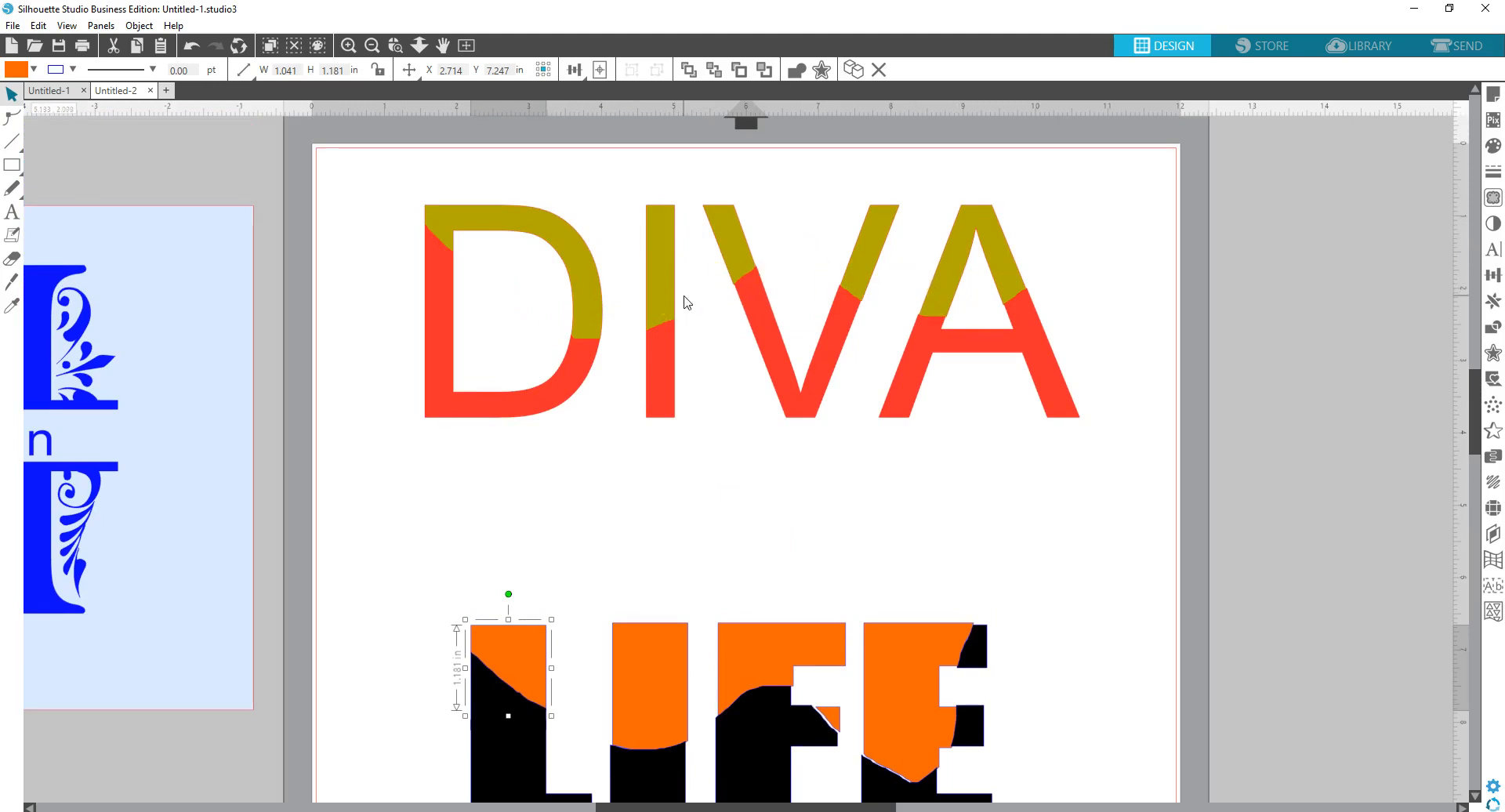
pyautogui.scroll(-1, 614, 425)
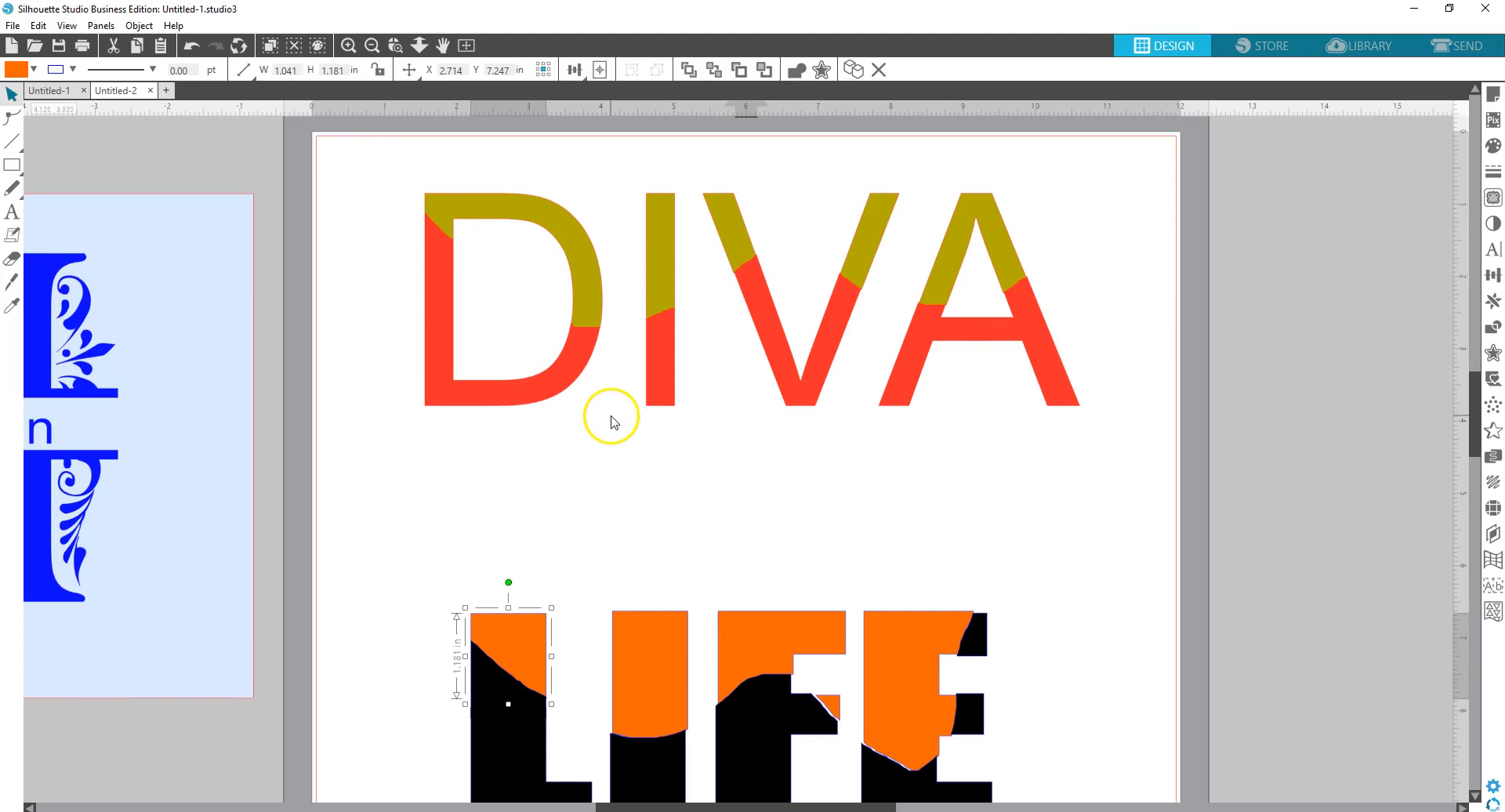
pyautogui.scroll(-1, 614, 423)
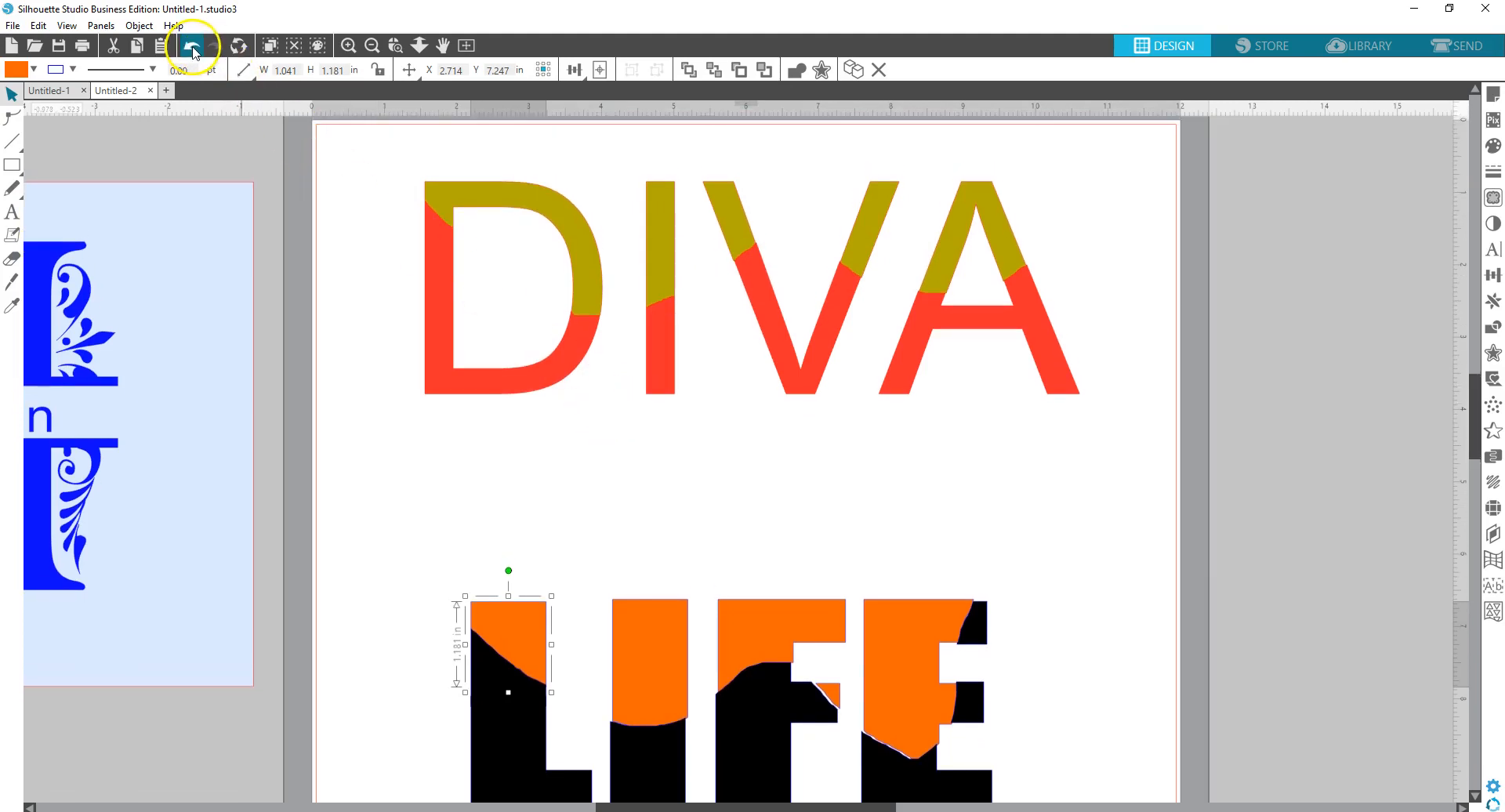
pyautogui.click(372, 46)
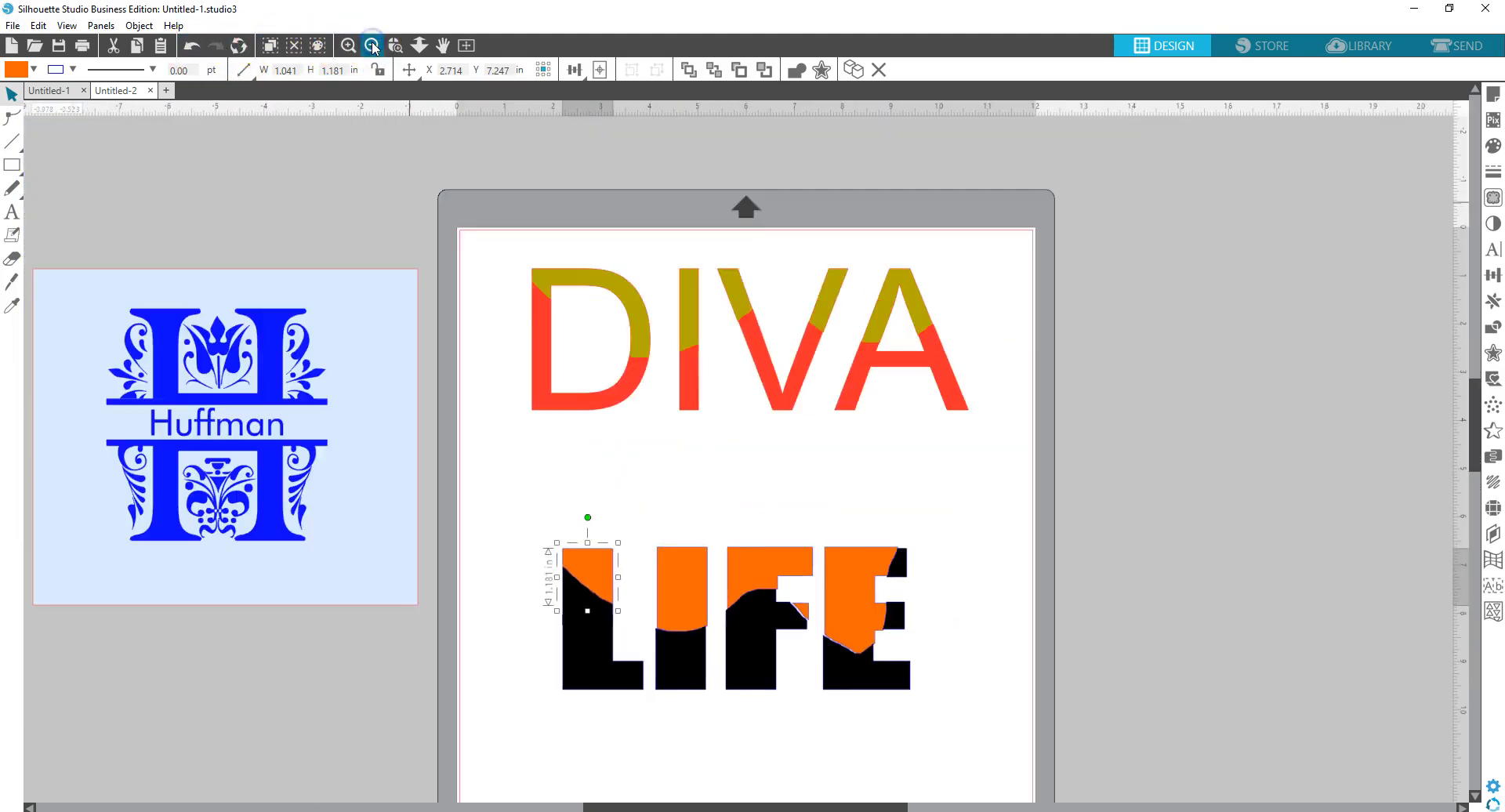
pyautogui.scroll(-1, 757, 355)
pyautogui.scroll(-1, 751, 348)
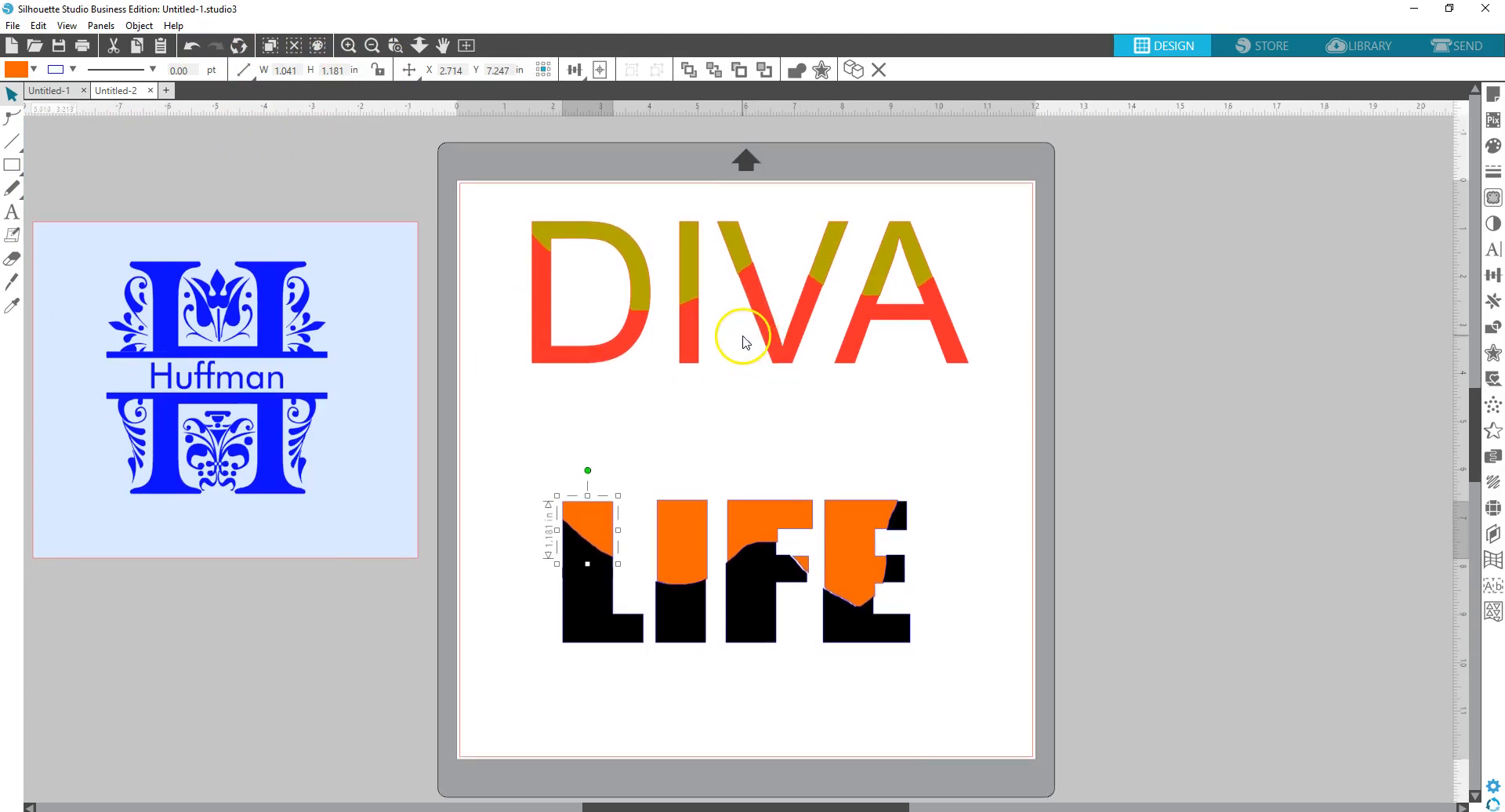
pyautogui.moveTo(510, 439); pyautogui.dragTo(988, 687)
# - Group LIFE, then drag it and DIVA below it onto the canvas right of the mat
pyautogui.rightClick(838, 543)
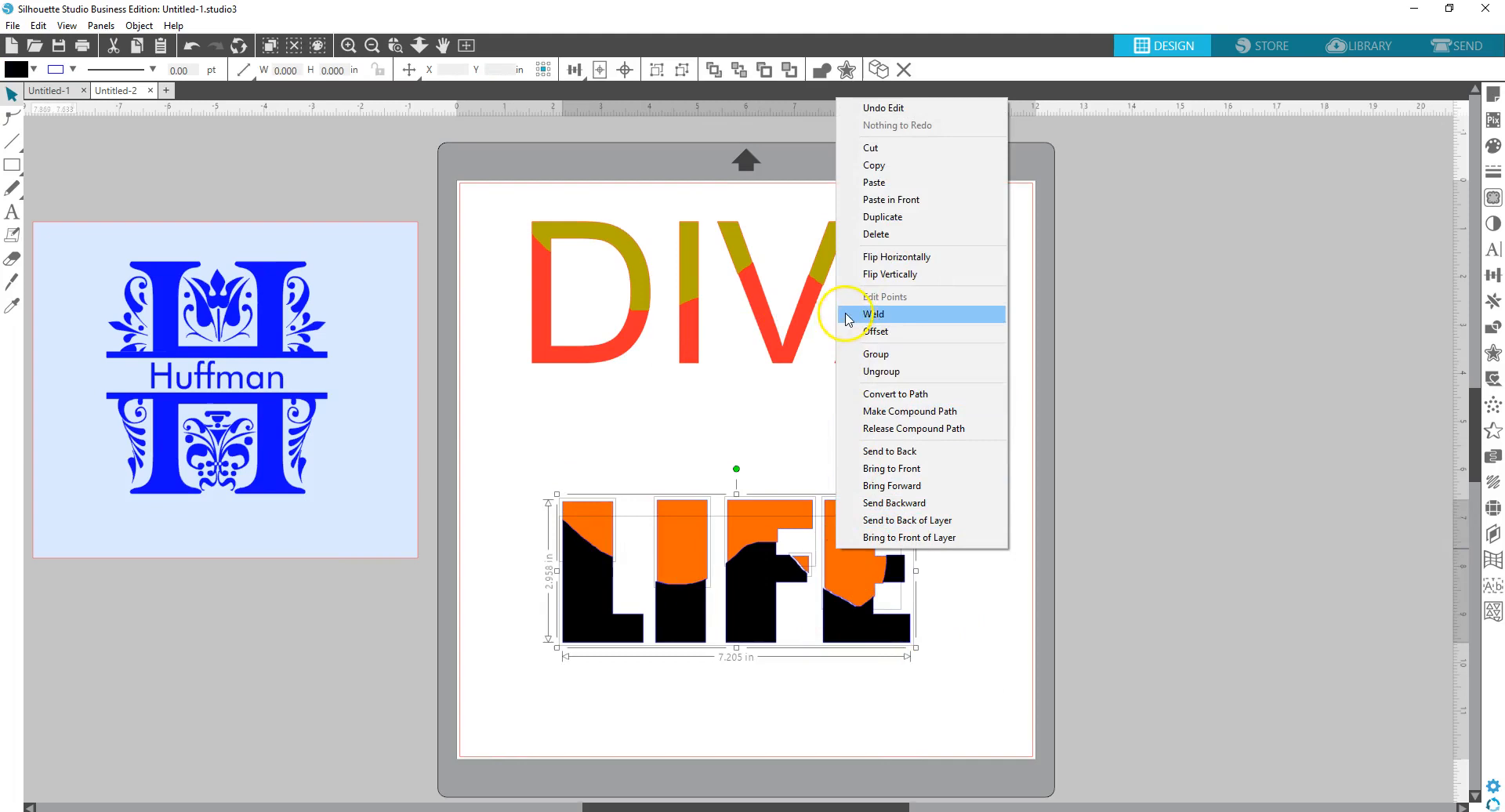
pyautogui.click(886, 354)
pyautogui.moveTo(867, 527); pyautogui.dragTo(1377, 191)
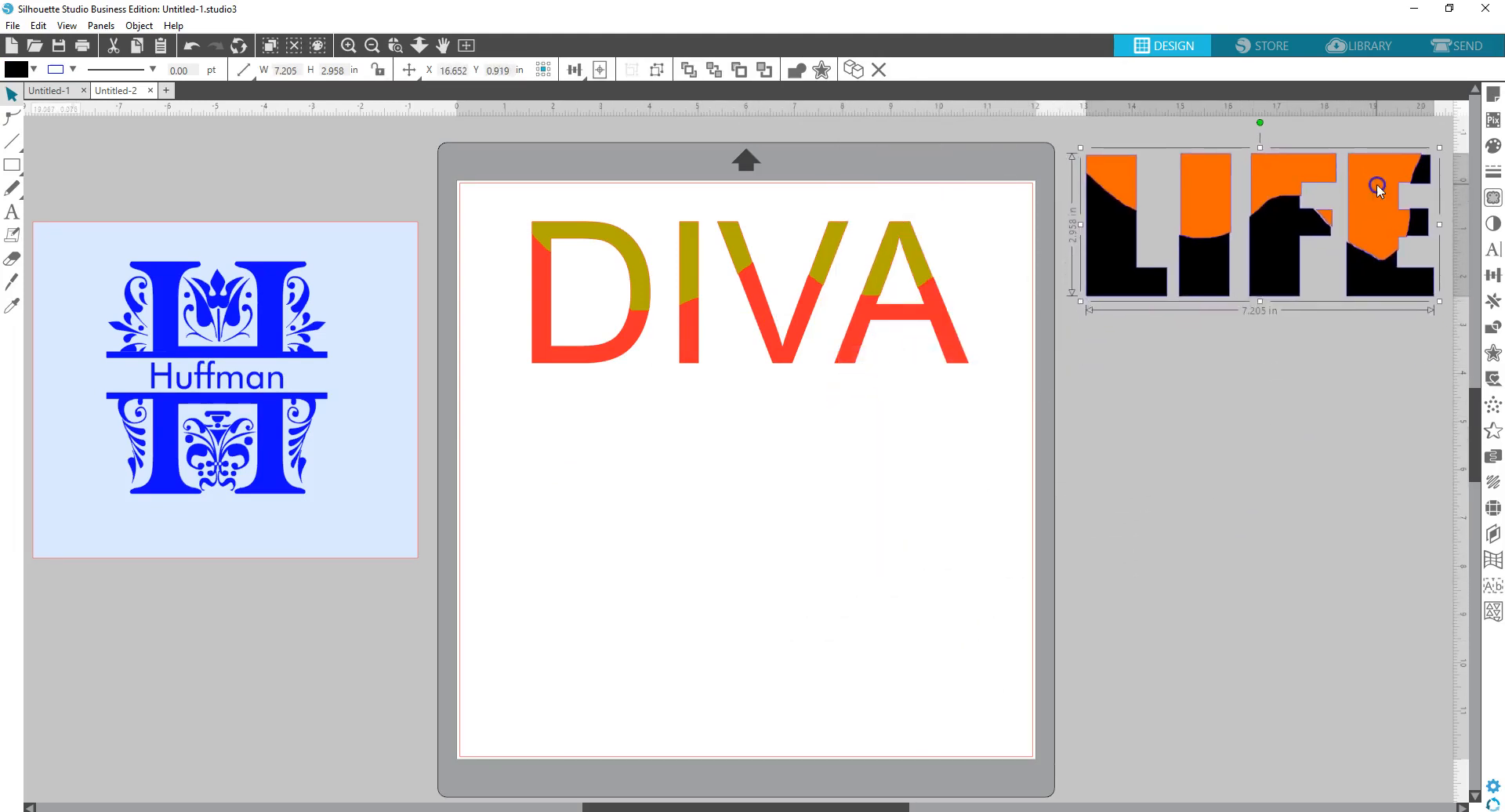
pyautogui.moveTo(952, 314); pyautogui.dragTo(1475, 459)
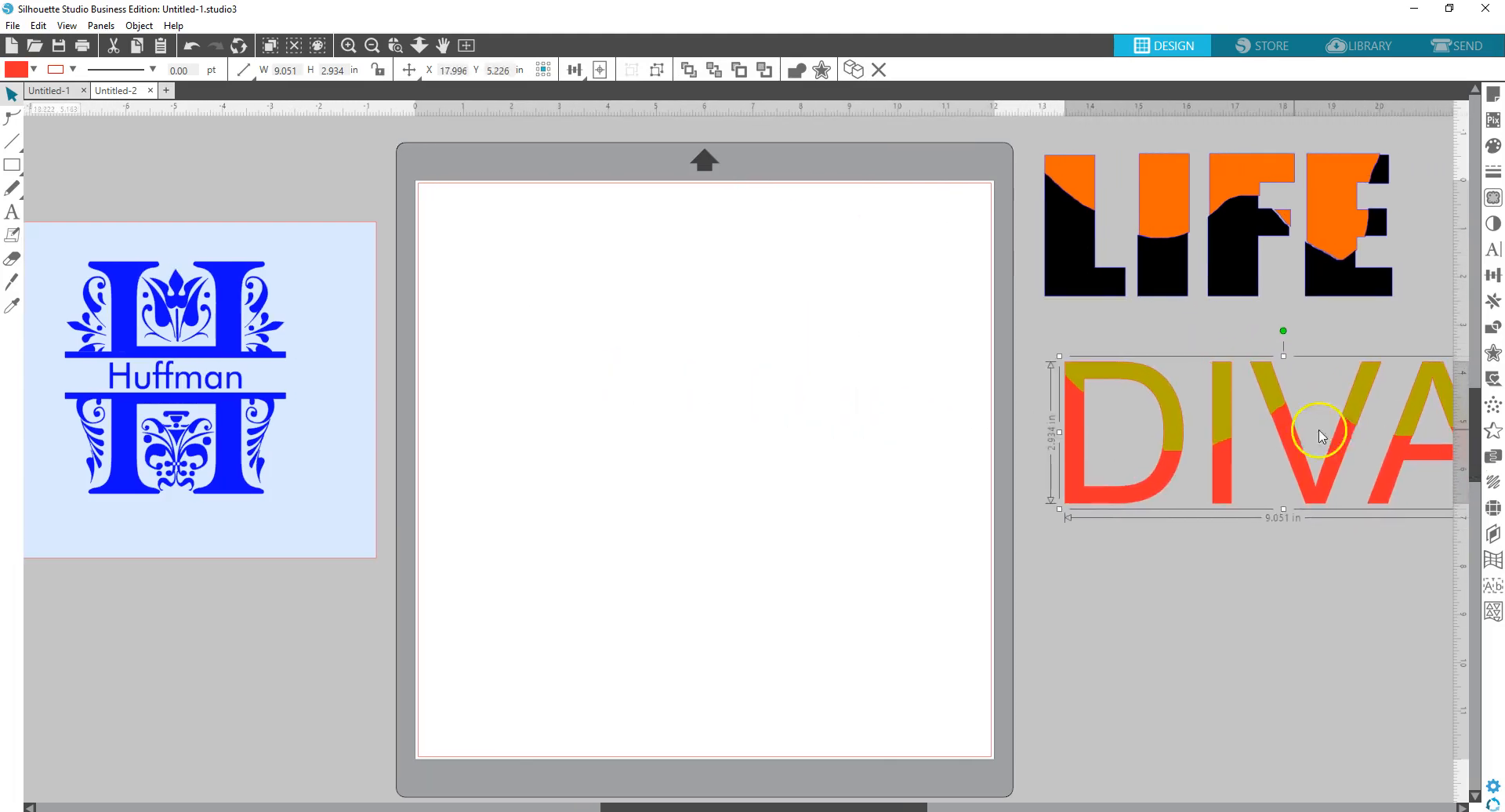
pyautogui.moveTo(1236, 446); pyautogui.dragTo(1195, 423)
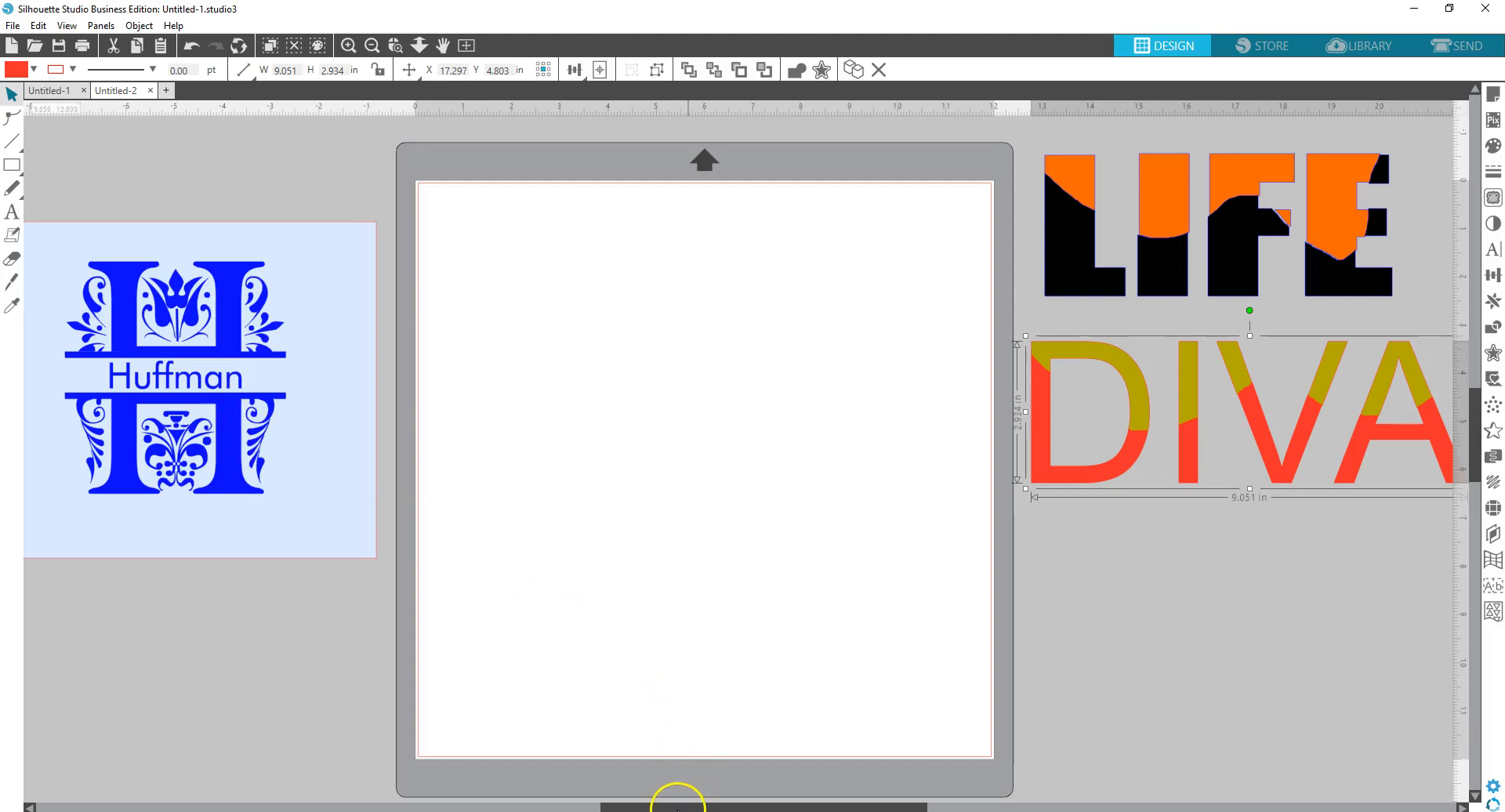
pyautogui.moveTo(687, 805); pyautogui.dragTo(649, 805)
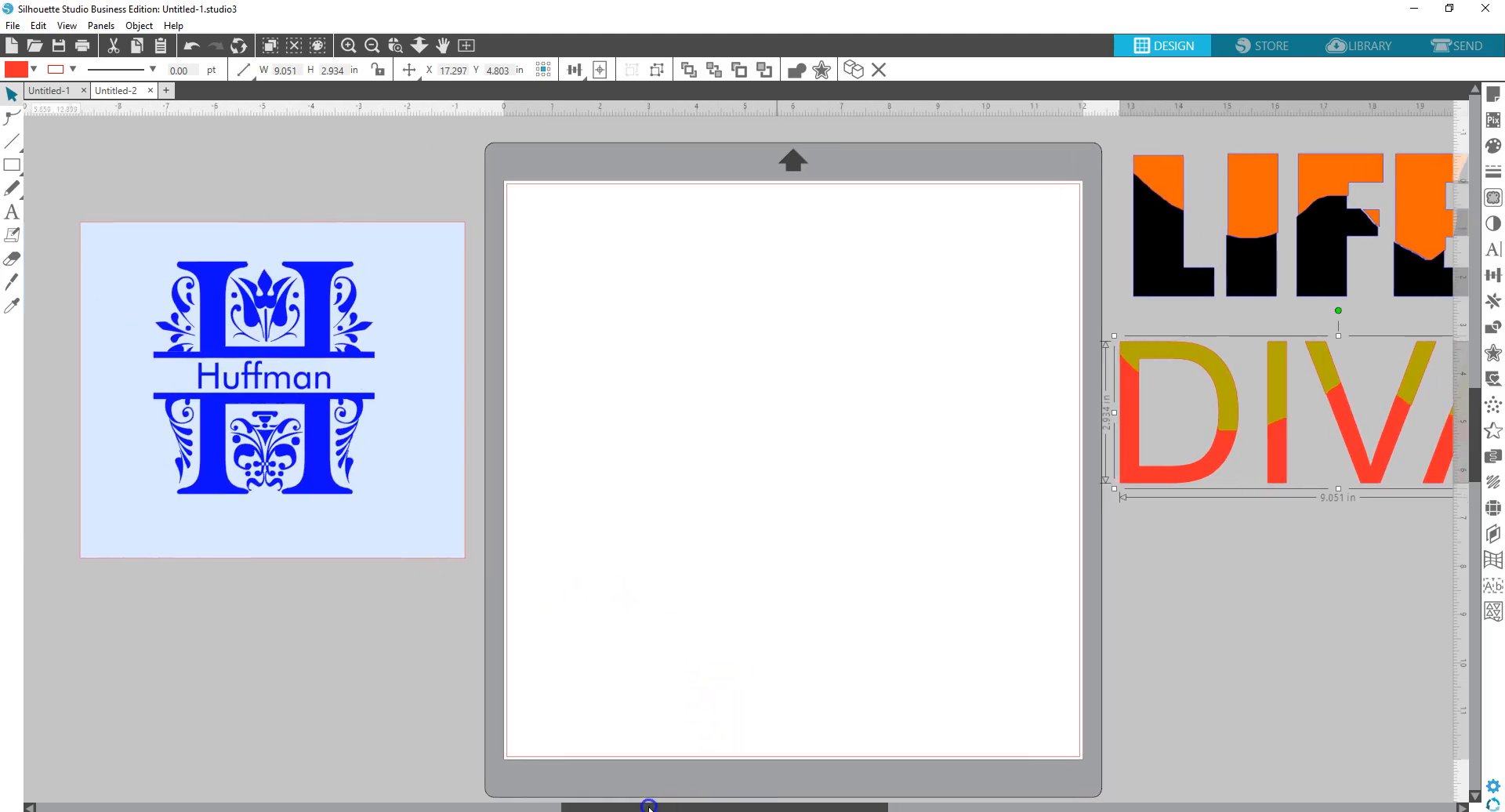
pyautogui.click(1200, 597)
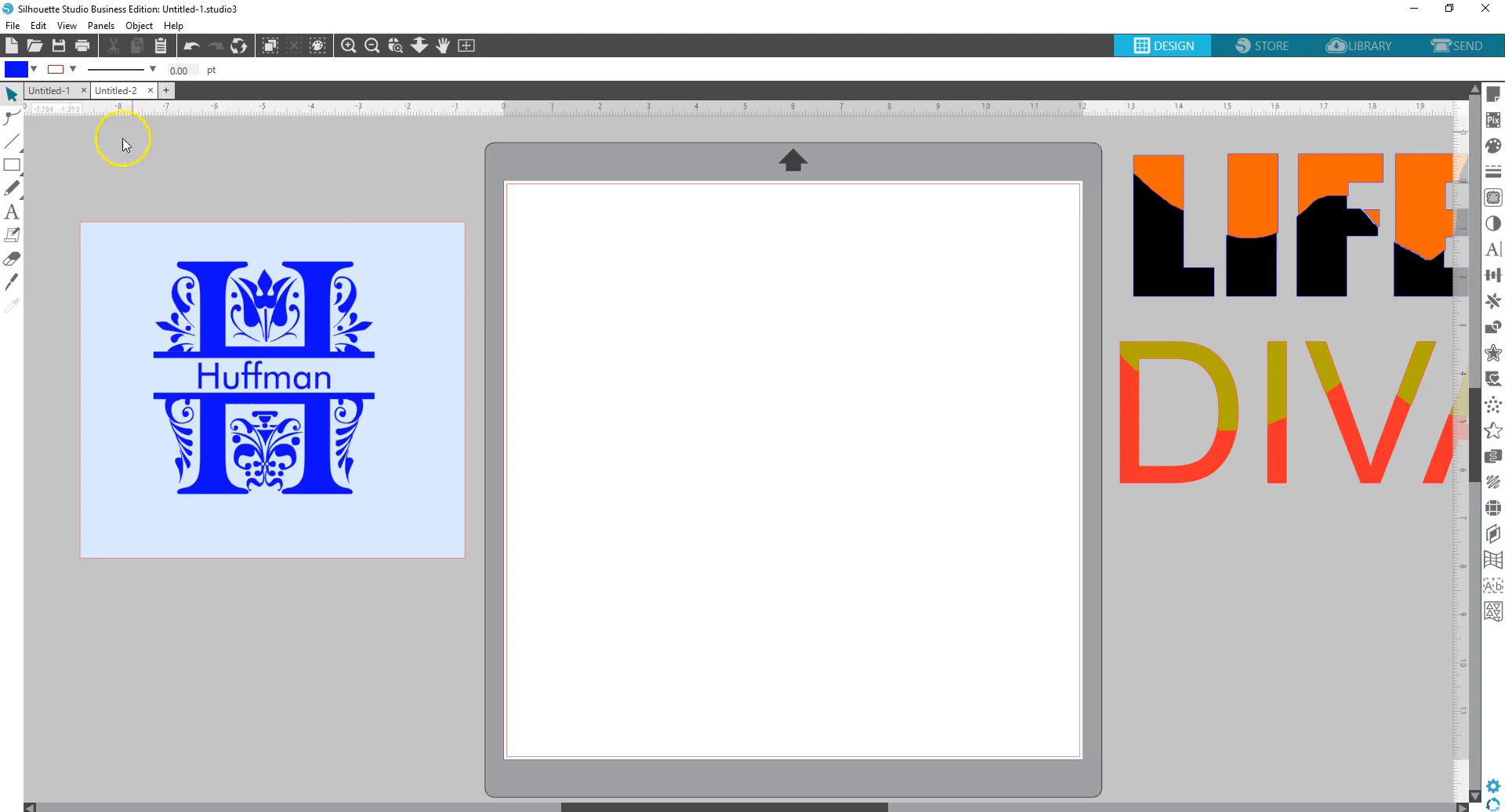
# - Type the letter A on the mat and set it in the REgal font
pyautogui.click(12, 218)
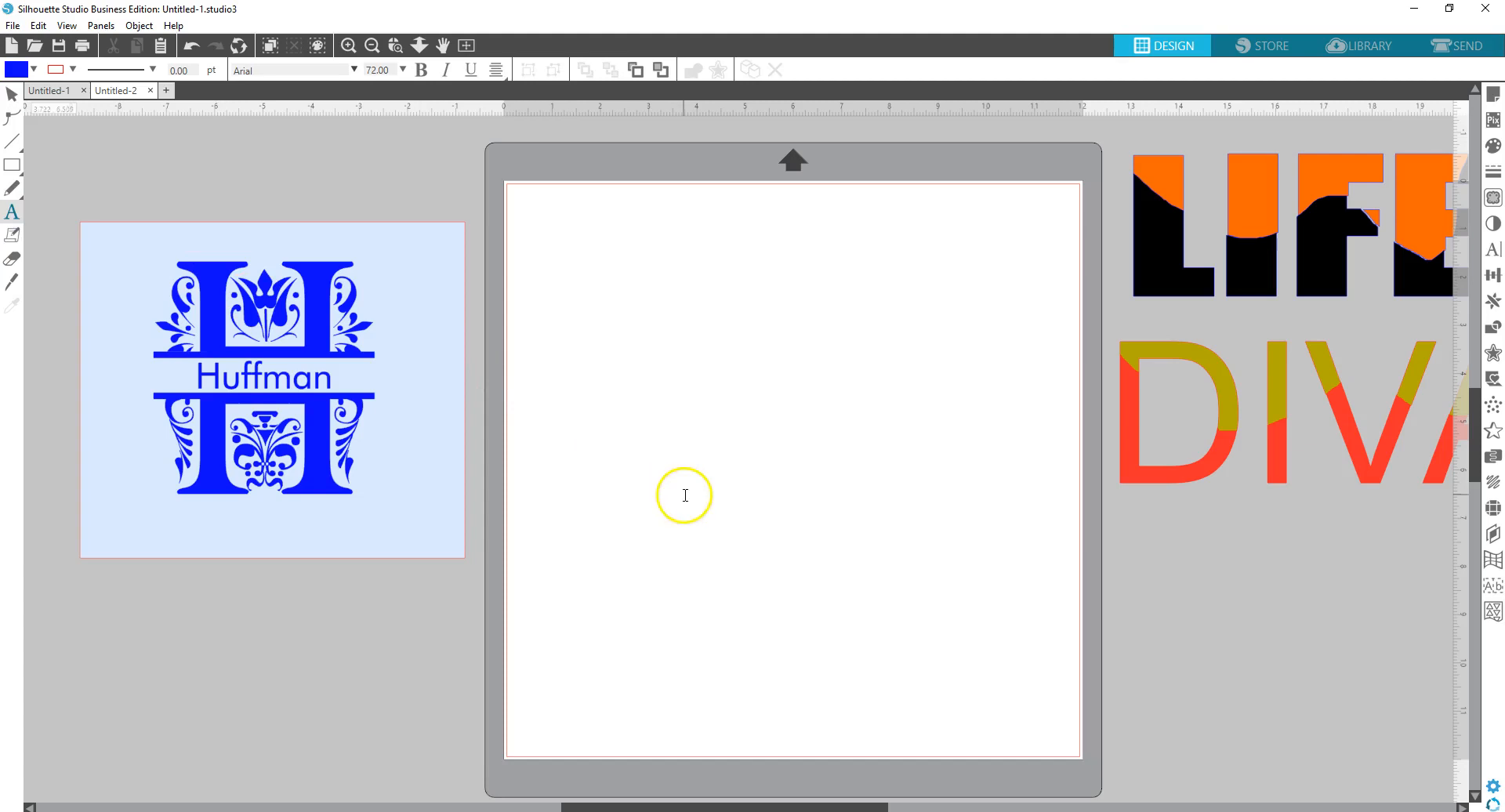
pyautogui.click(664, 462)
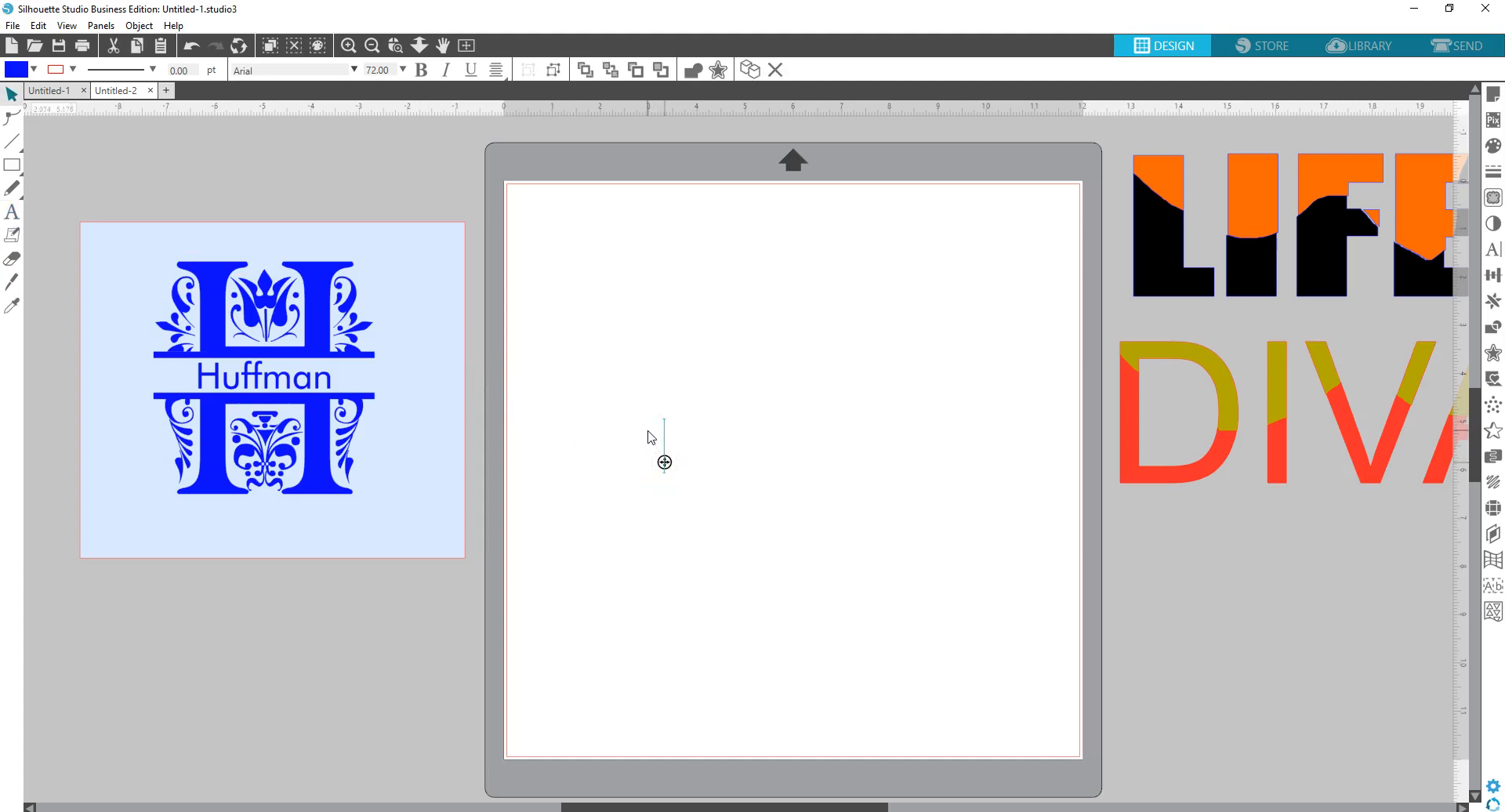
pyautogui.write('A')
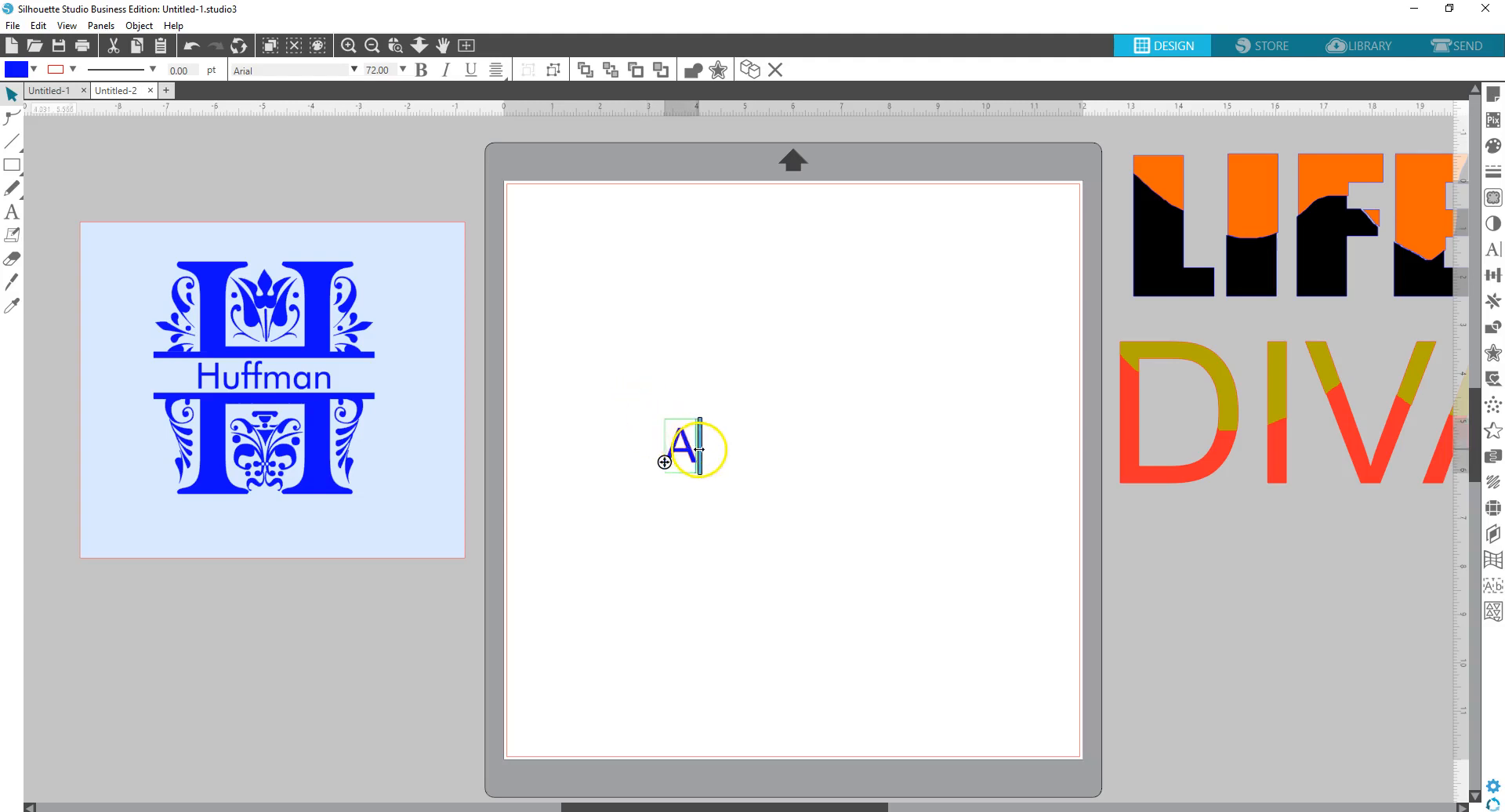
pyautogui.moveTo(690, 448); pyautogui.dragTo(662, 441)
pyautogui.press('Return')
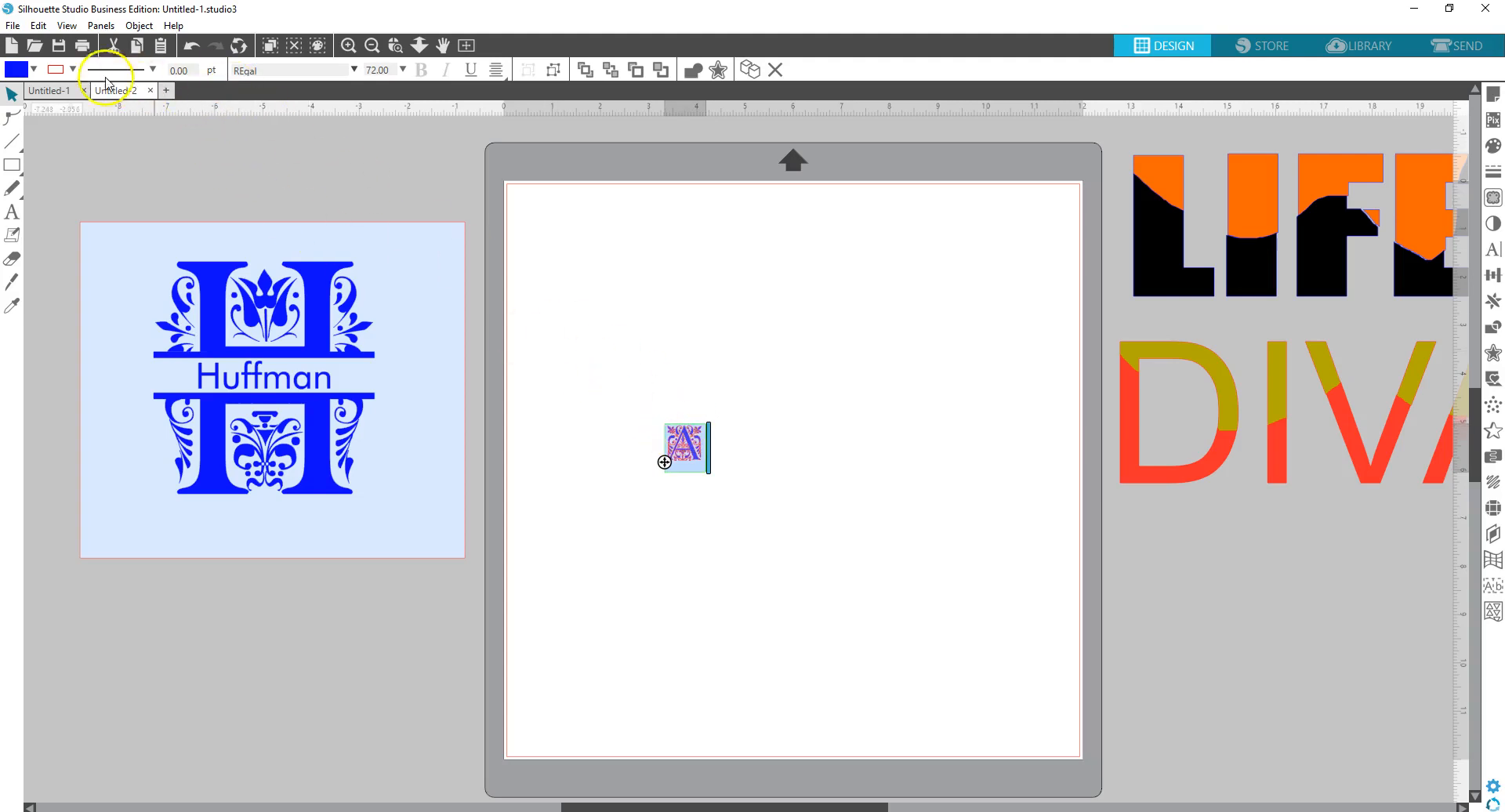
# - Give the A a pink fill and pink-purple outline, then move it toward the top-left
pyautogui.click(36, 70)
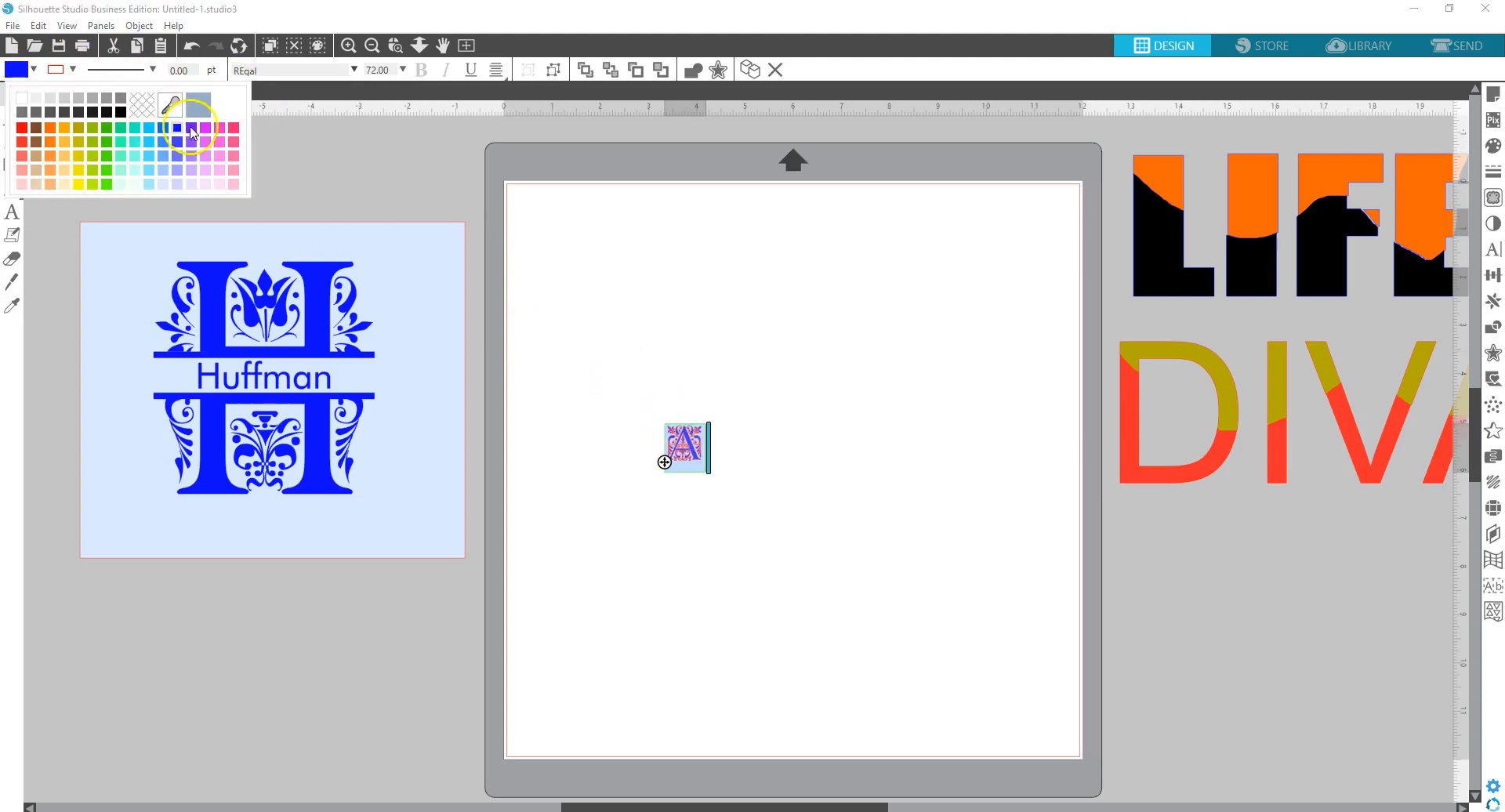
pyautogui.click(220, 129)
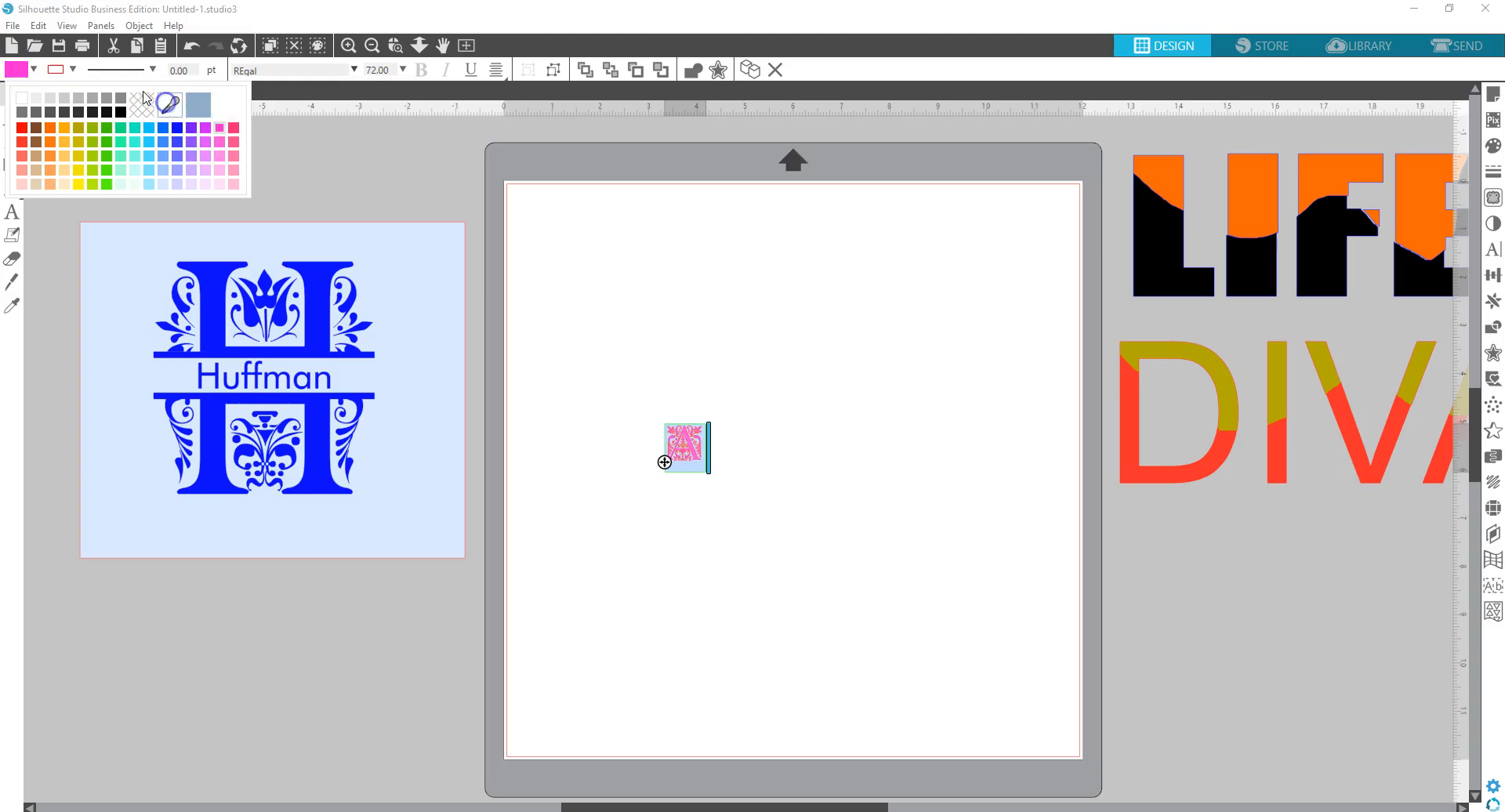
pyautogui.click(73, 70)
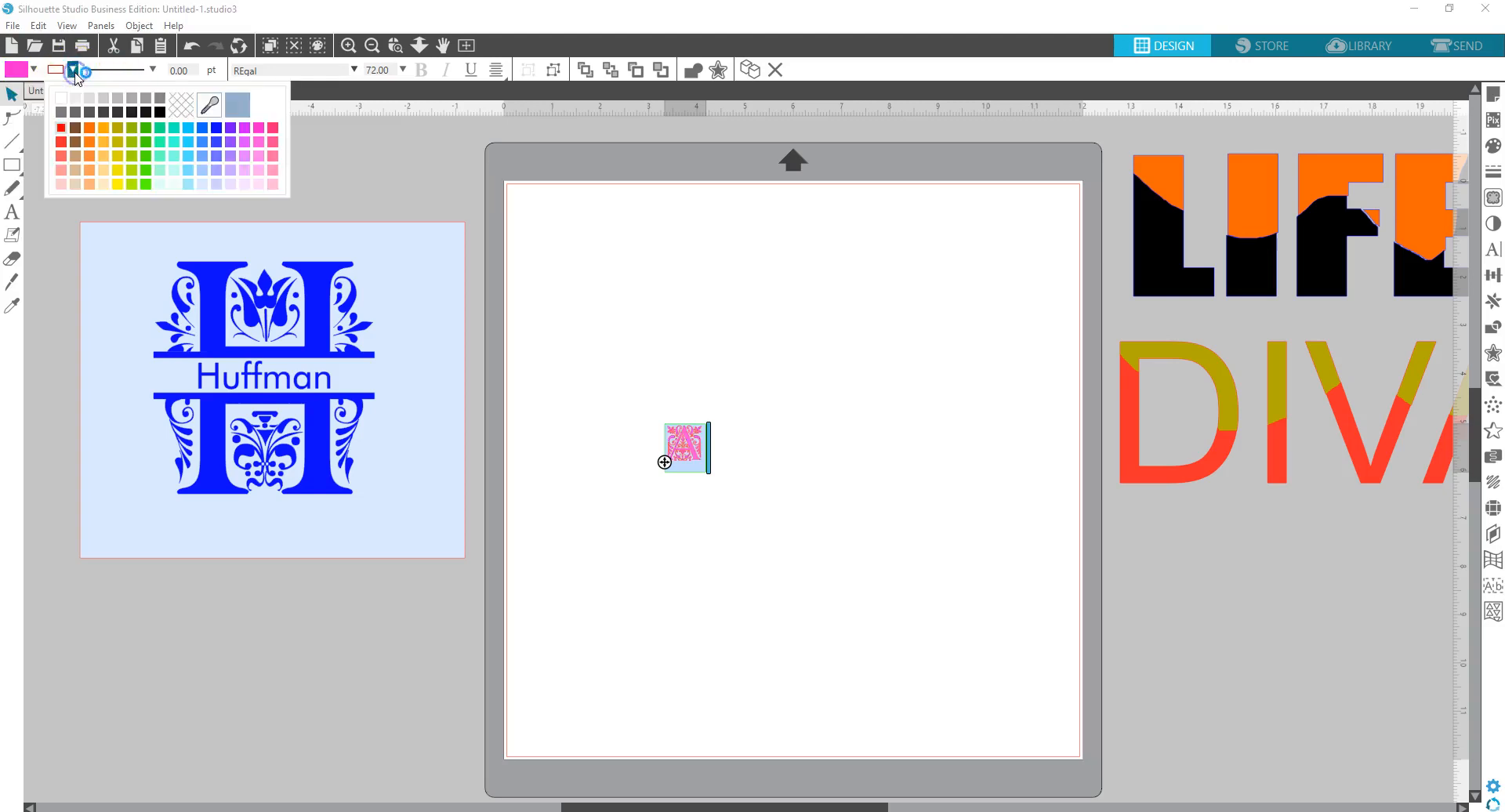
pyautogui.click(255, 128)
pyautogui.click(800, 507)
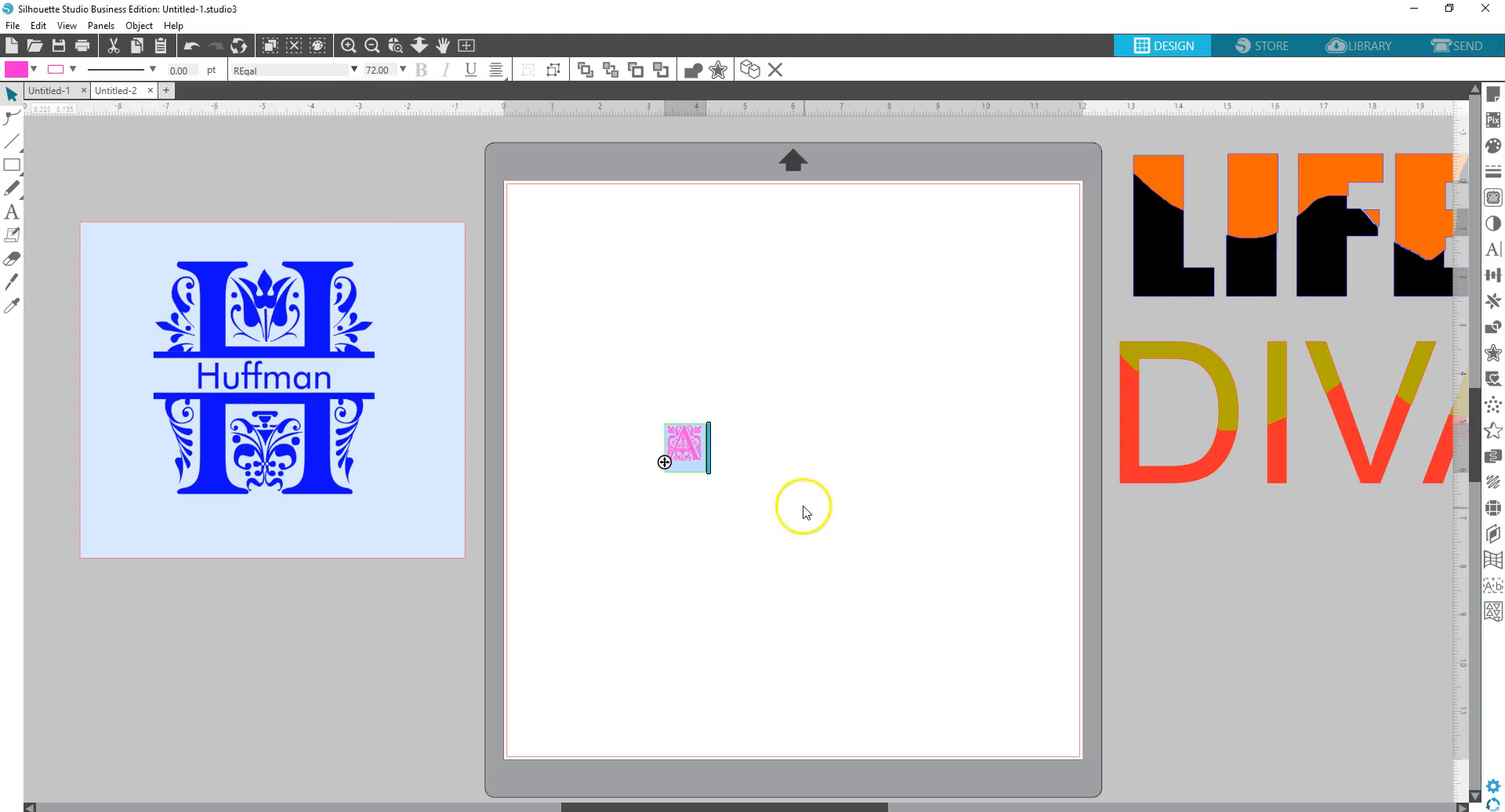
pyautogui.click(688, 443)
pyautogui.moveTo(693, 448); pyautogui.dragTo(602, 303)
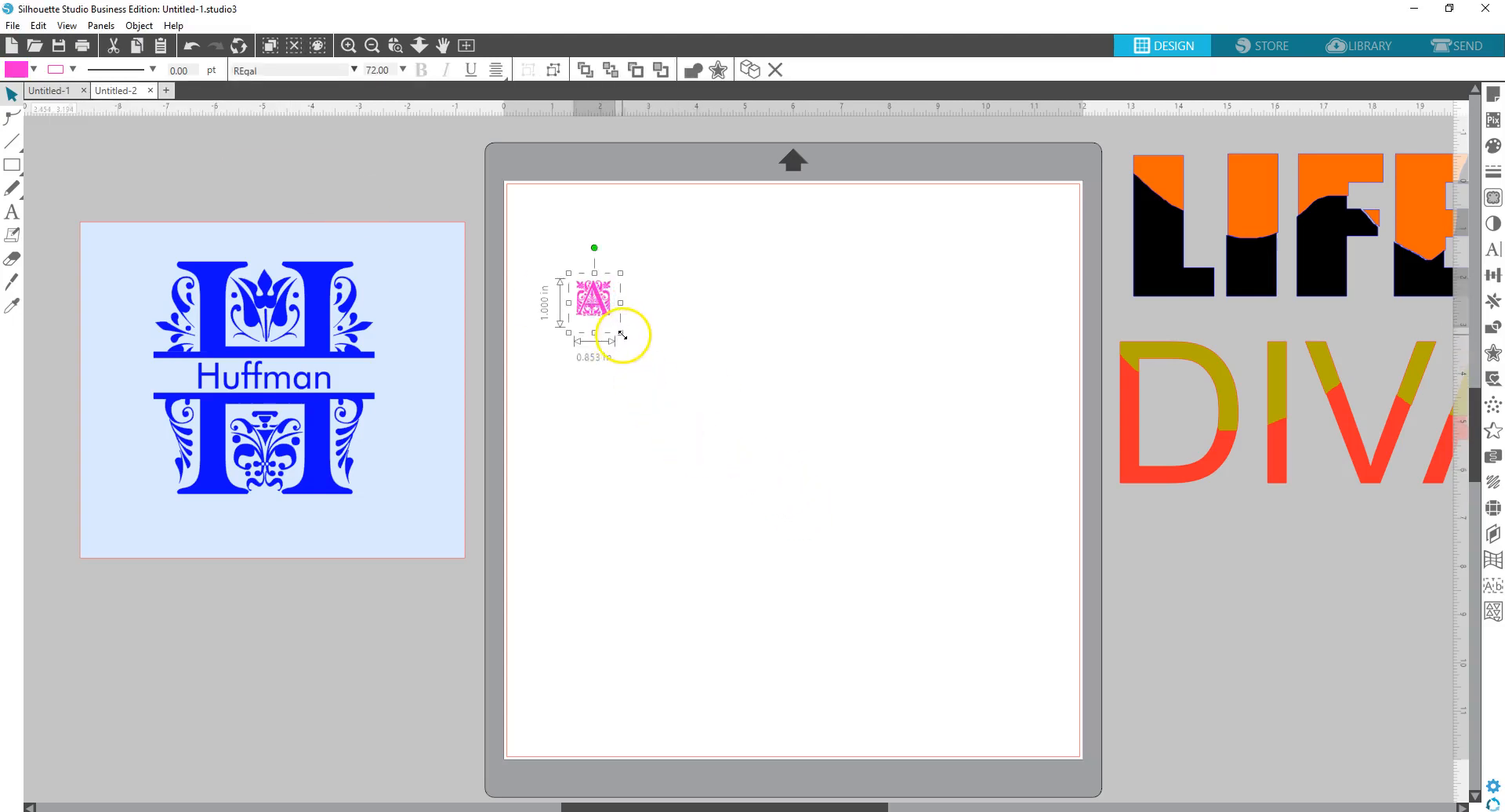
# - Convert the A to a path and enlarge it to about 8.9 × 9.2 in on the mat
pyautogui.click(624, 337)
pyautogui.click(608, 308)
pyautogui.moveTo(620, 331); pyautogui.dragTo(951, 615)
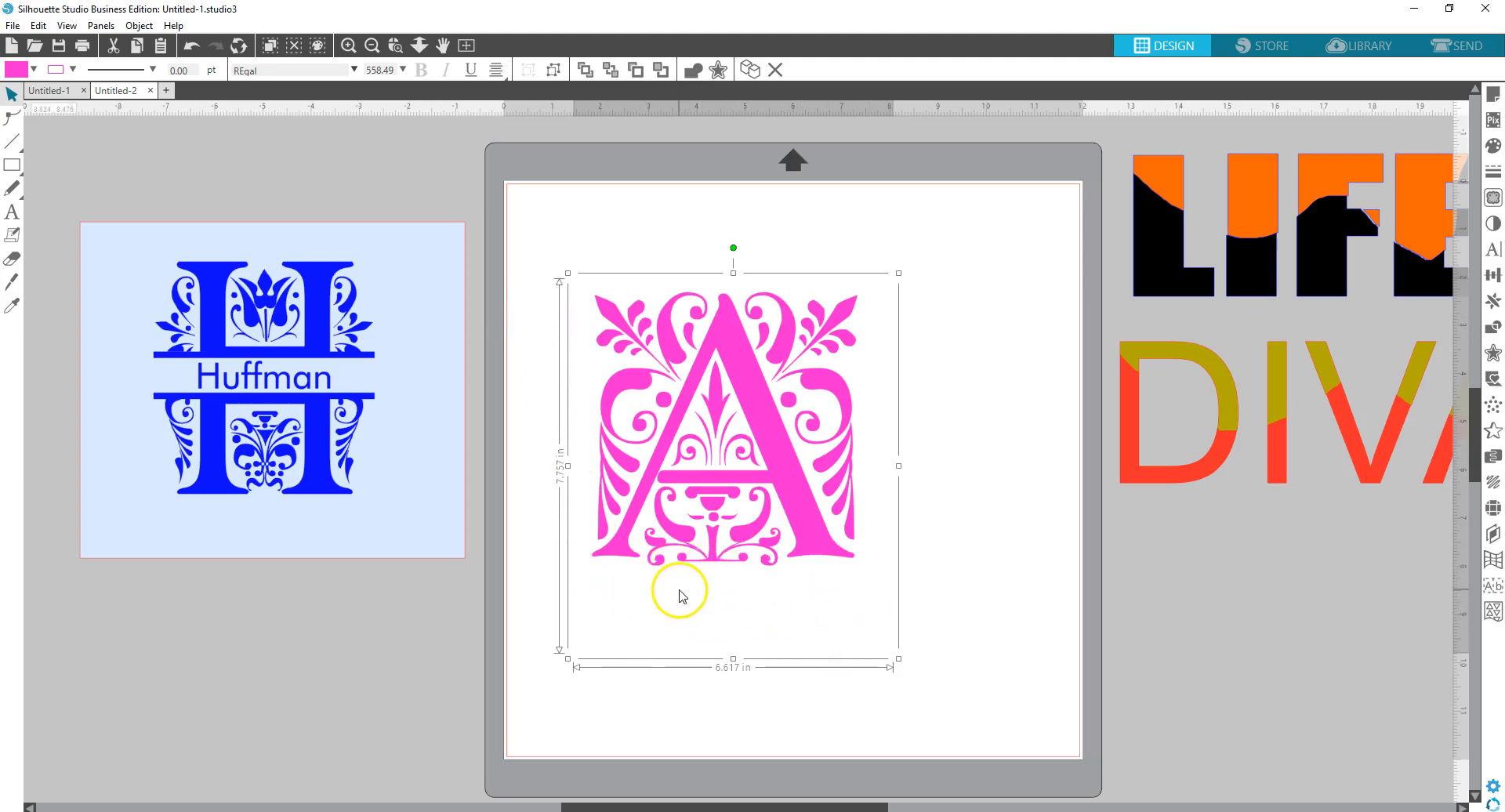
pyautogui.rightClick(687, 429)
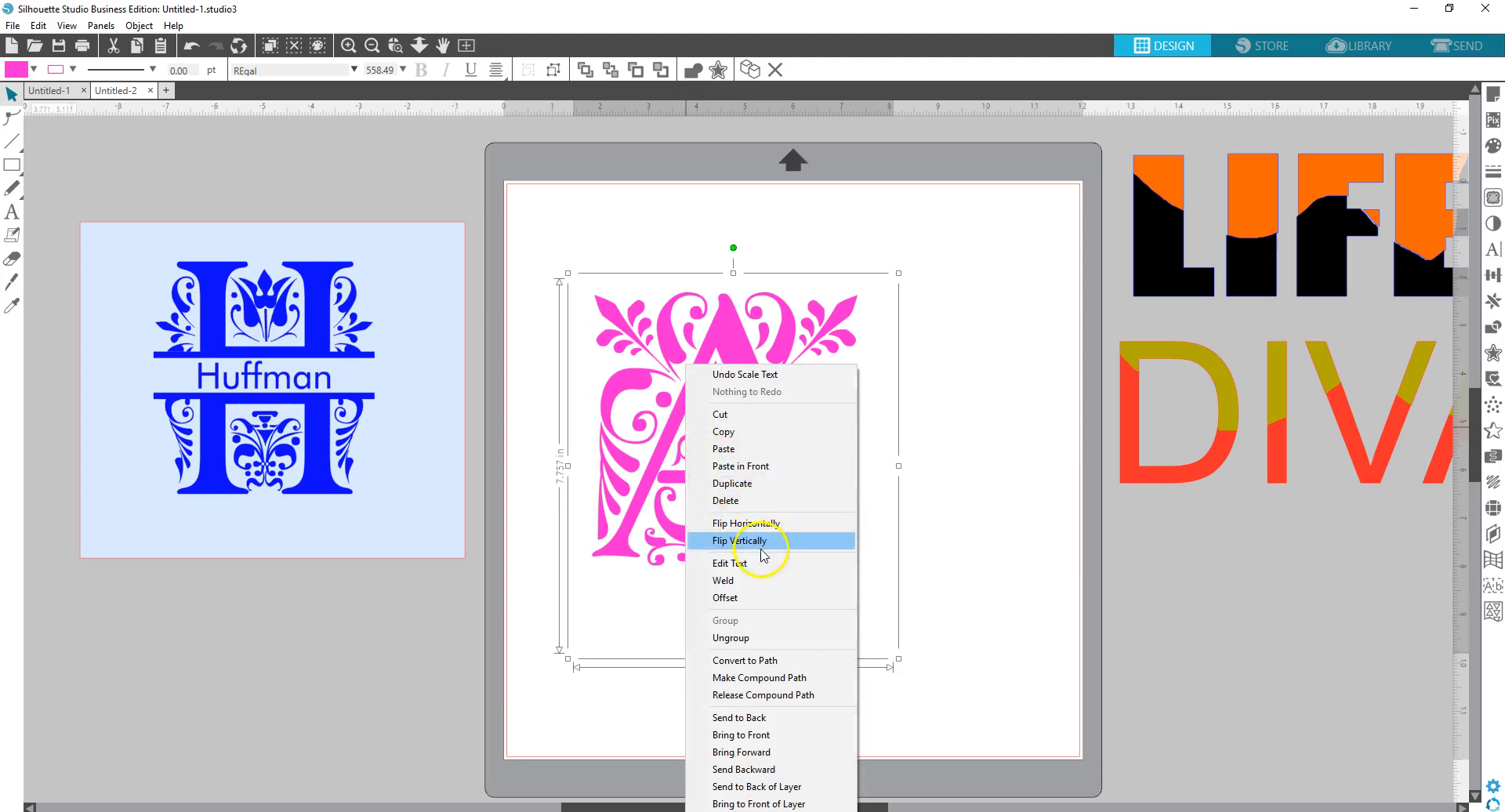
pyautogui.click(762, 663)
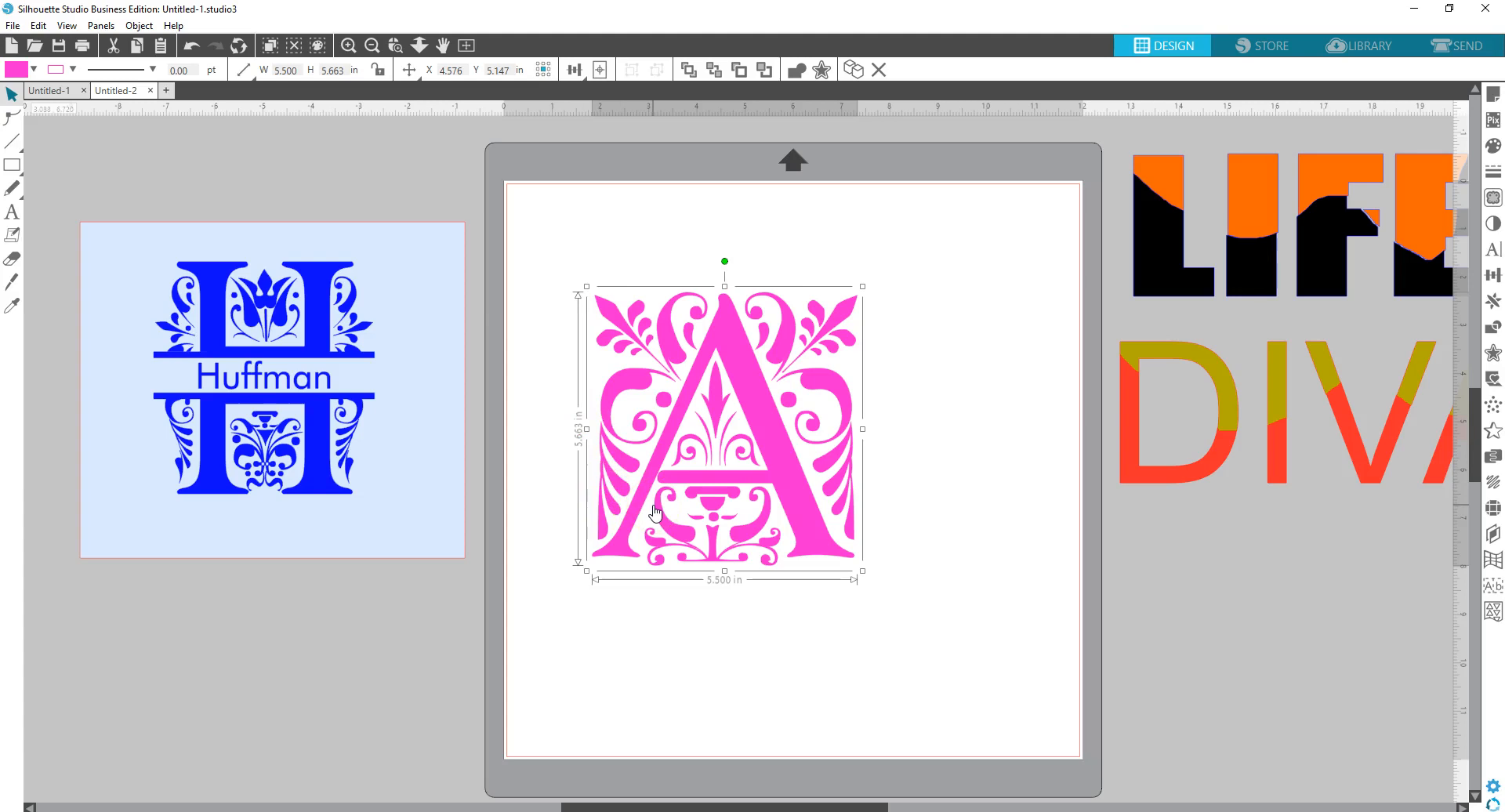
pyautogui.moveTo(720, 499); pyautogui.dragTo(683, 436)
pyautogui.moveTo(824, 508); pyautogui.dragTo(967, 703)
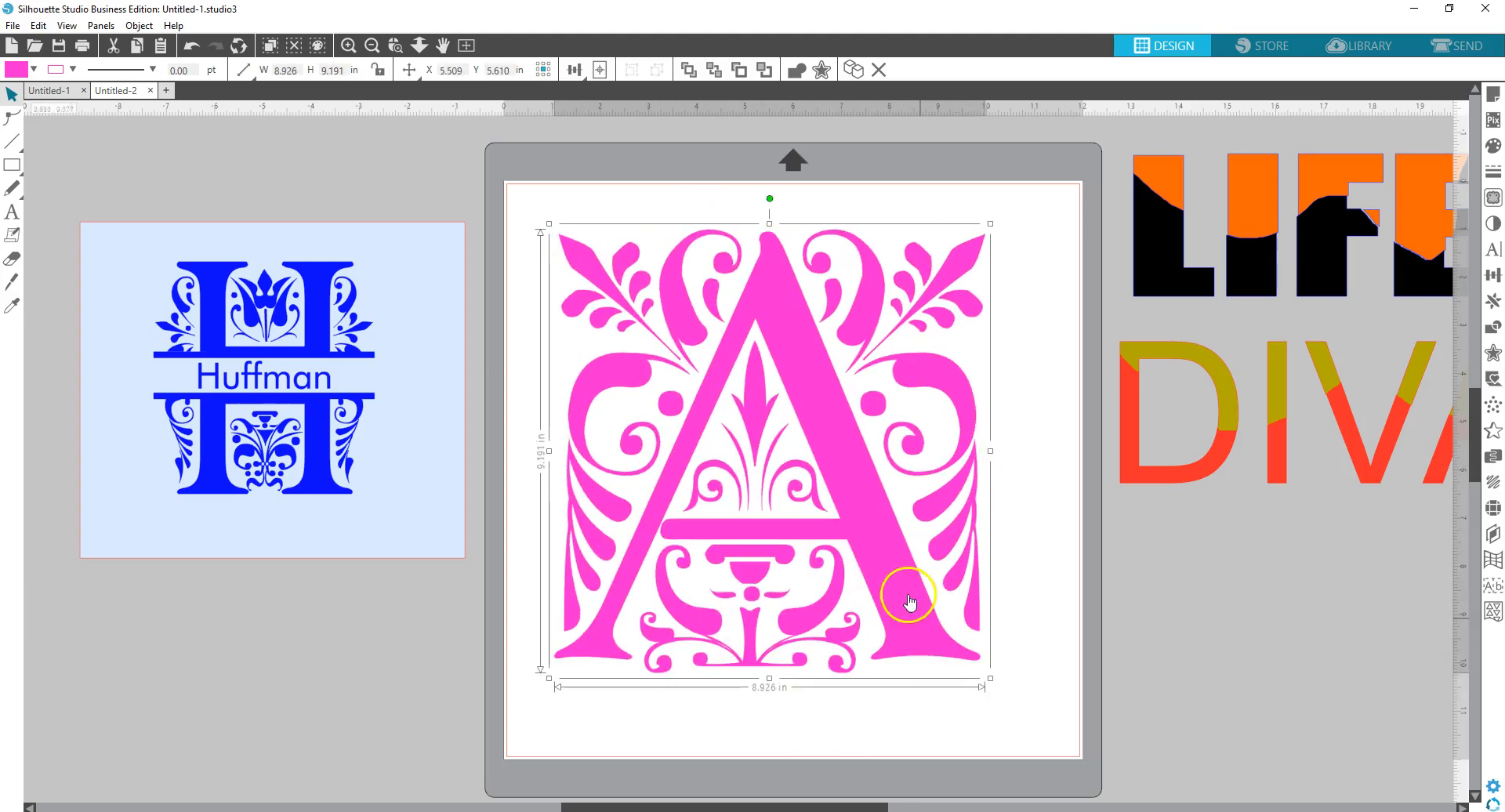
pyautogui.moveTo(846, 486); pyautogui.dragTo(861, 491)
# - Move the blue Huffman sample design off to the upper left of the mat
pyautogui.click(504, 406)
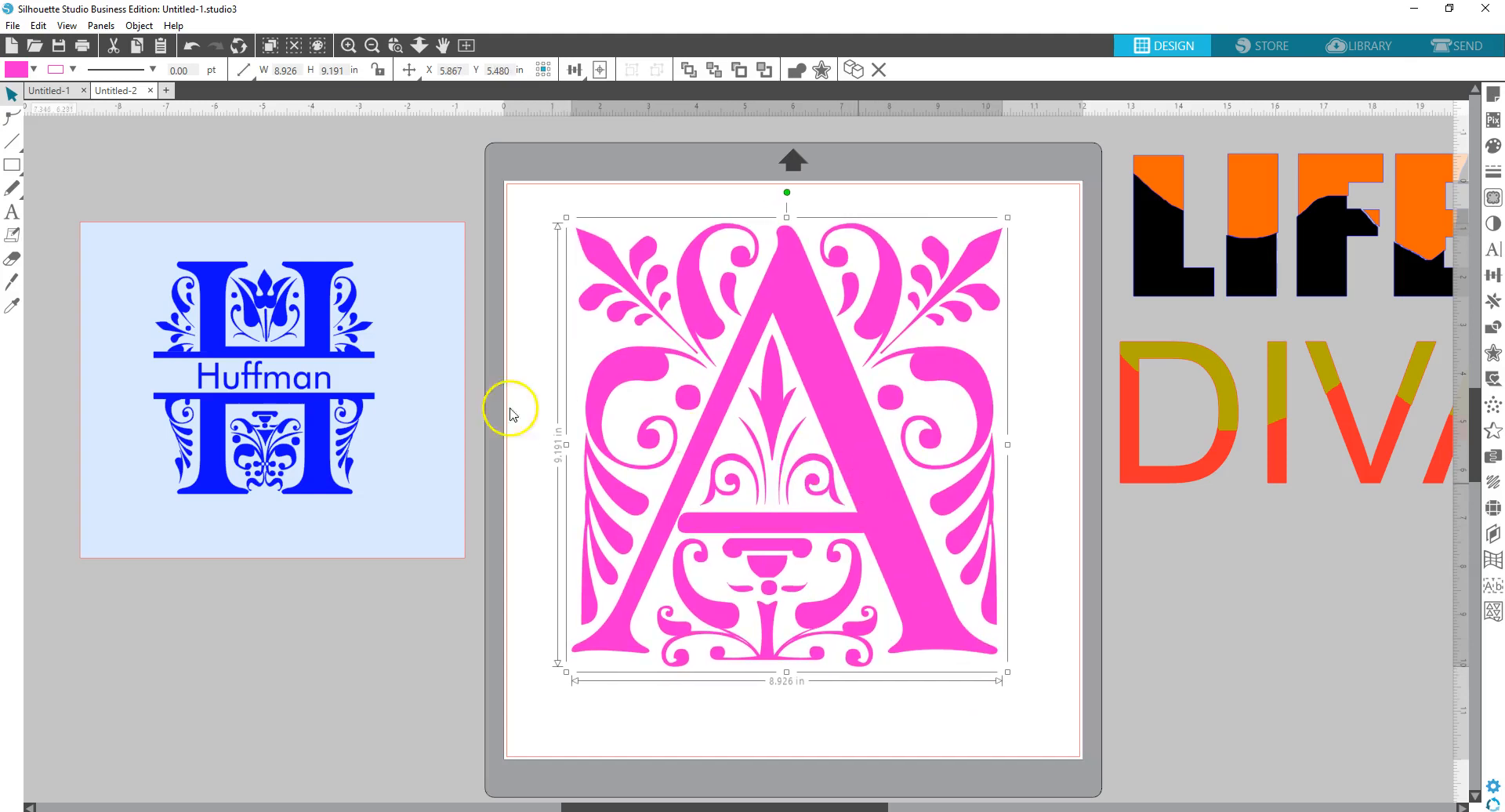
pyautogui.moveTo(361, 395); pyautogui.dragTo(260, 280)
pyautogui.click(435, 365)
pyautogui.click(472, 400)
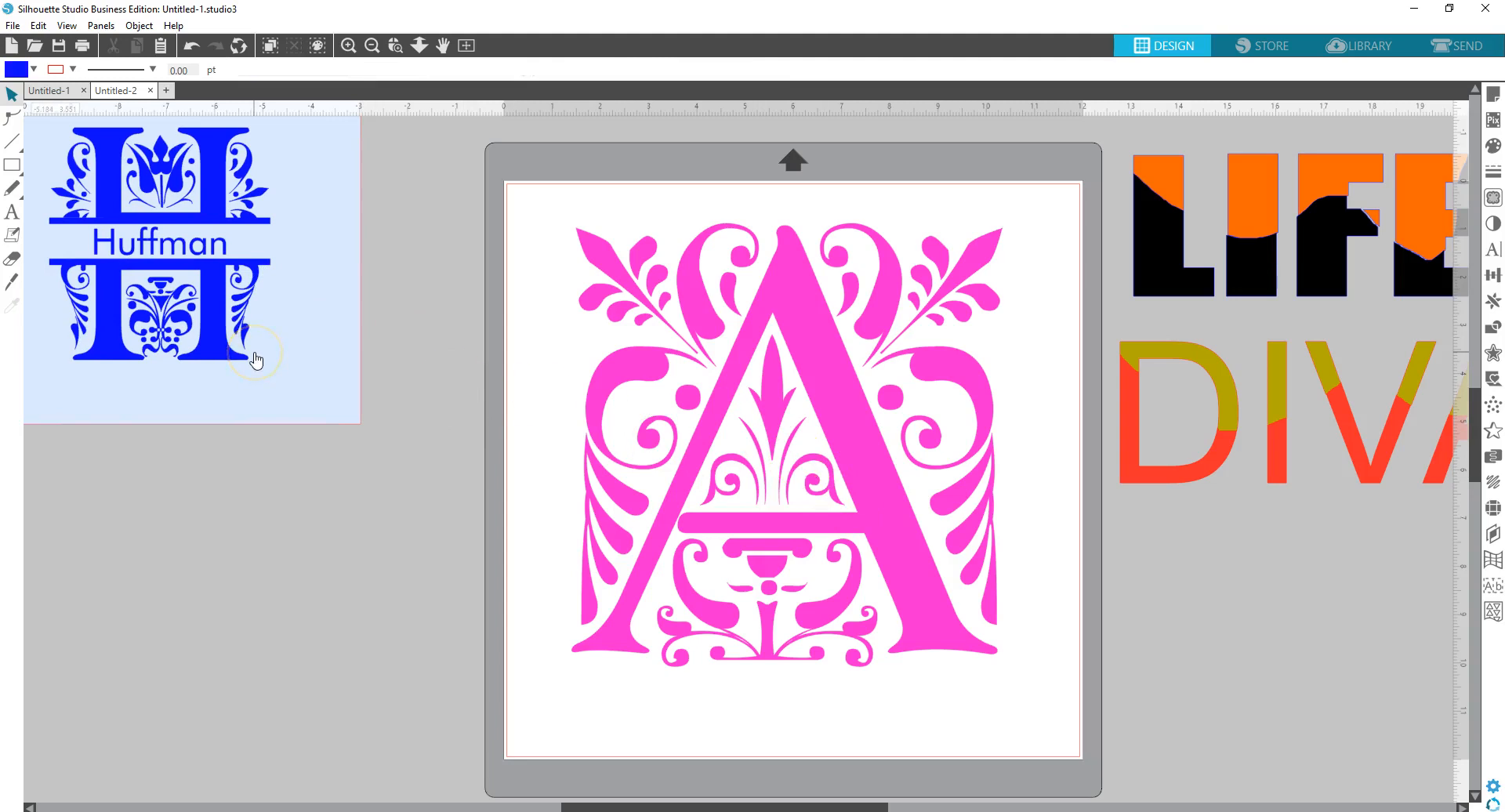
pyautogui.click(12, 285)
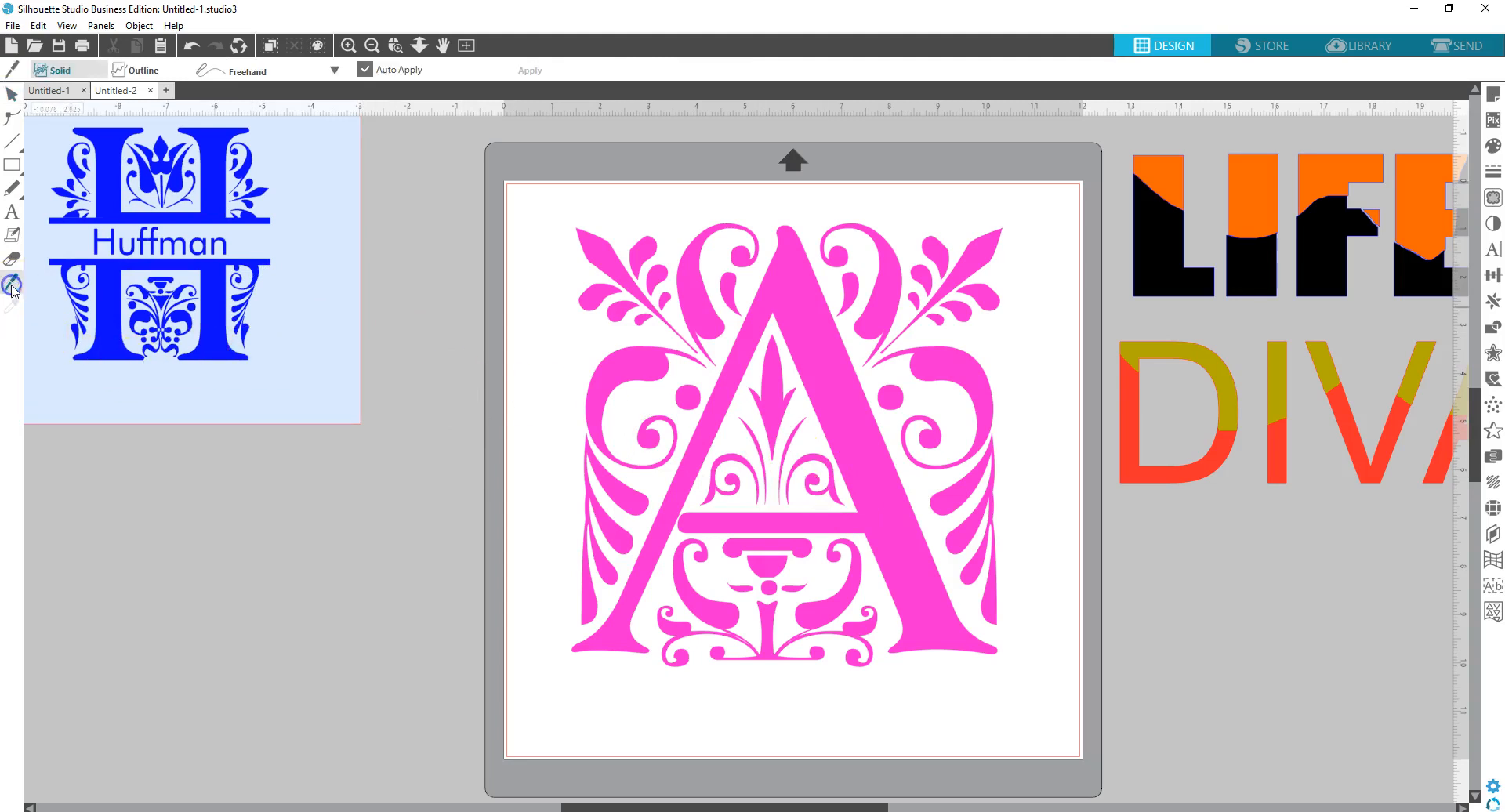
# - Set the Knife to Straight and cut horizontally across the A's middle, left to right
pyautogui.click(335, 71)
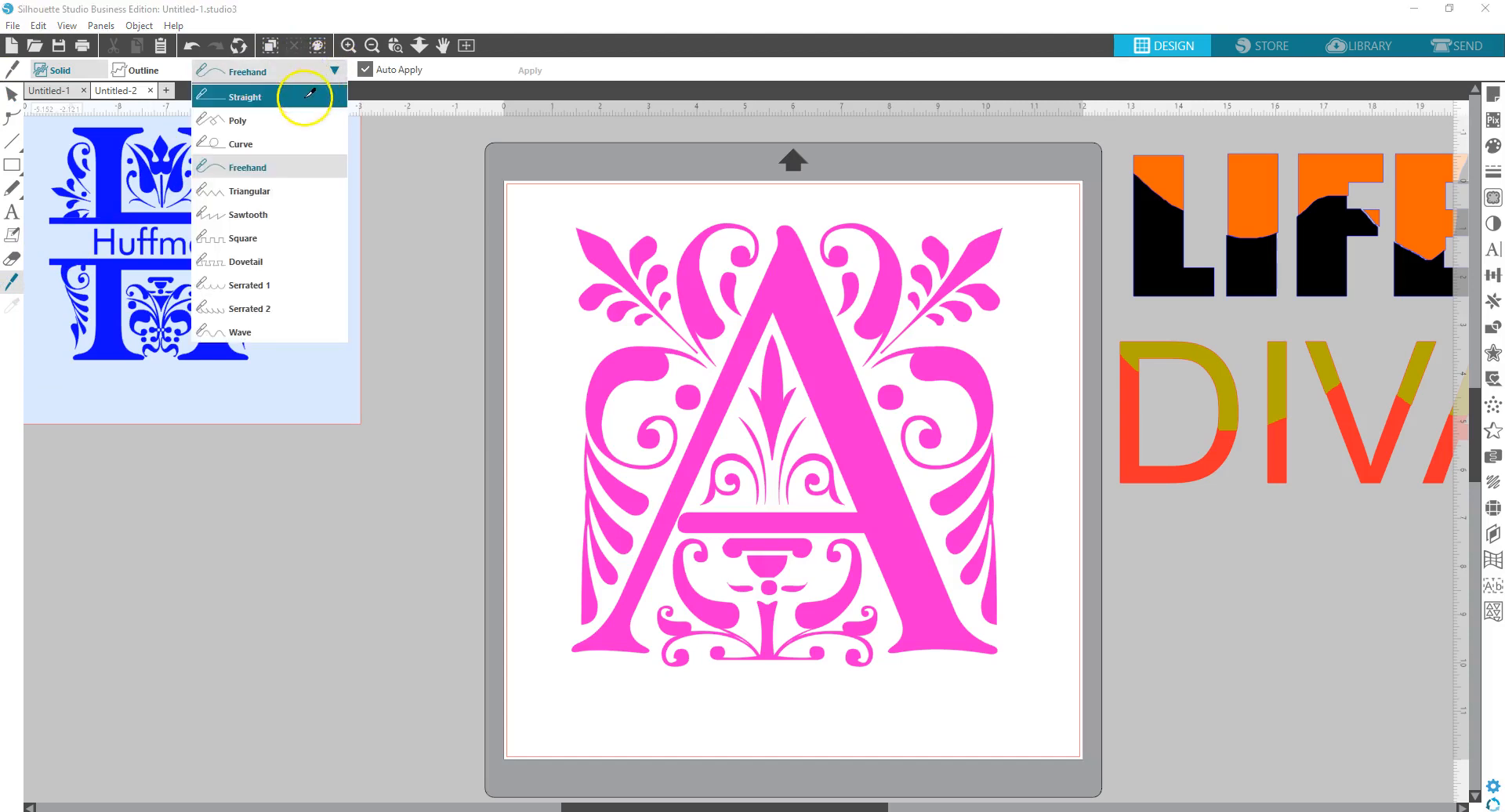
pyautogui.click(301, 95)
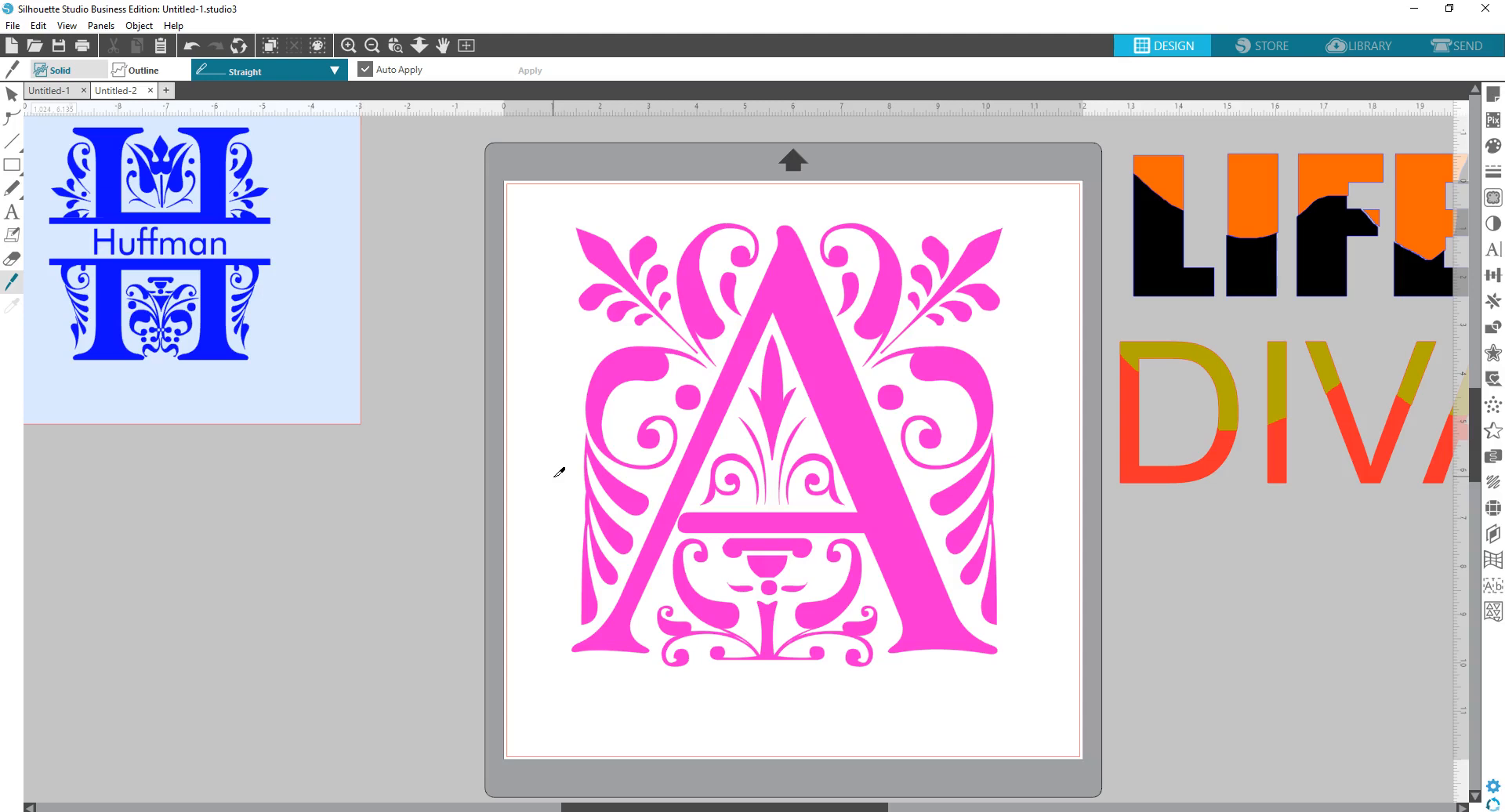
pyautogui.click(766, 450)
pyautogui.moveTo(544, 504); pyautogui.dragTo(1025, 503)
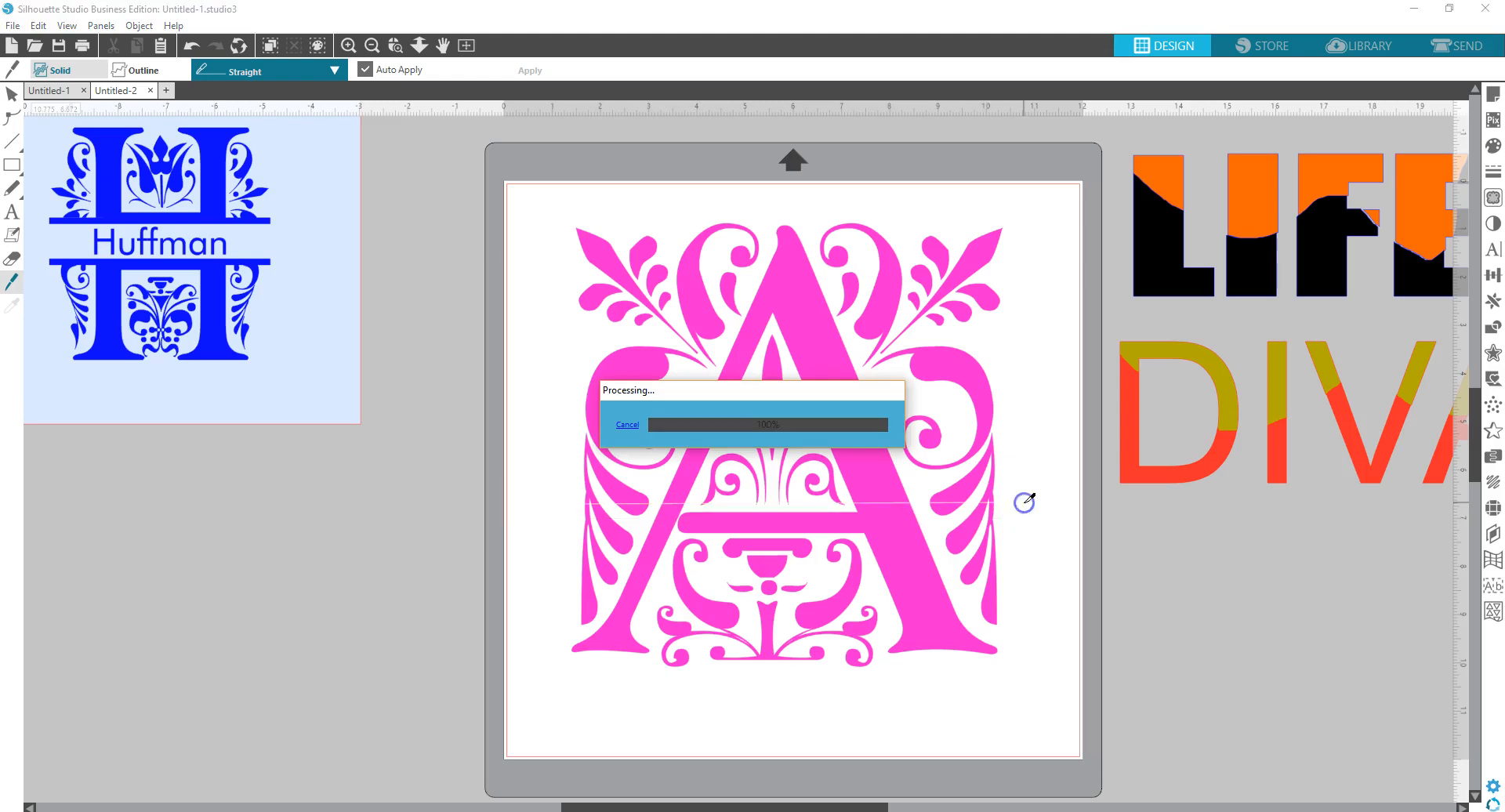
pyautogui.click(11, 94)
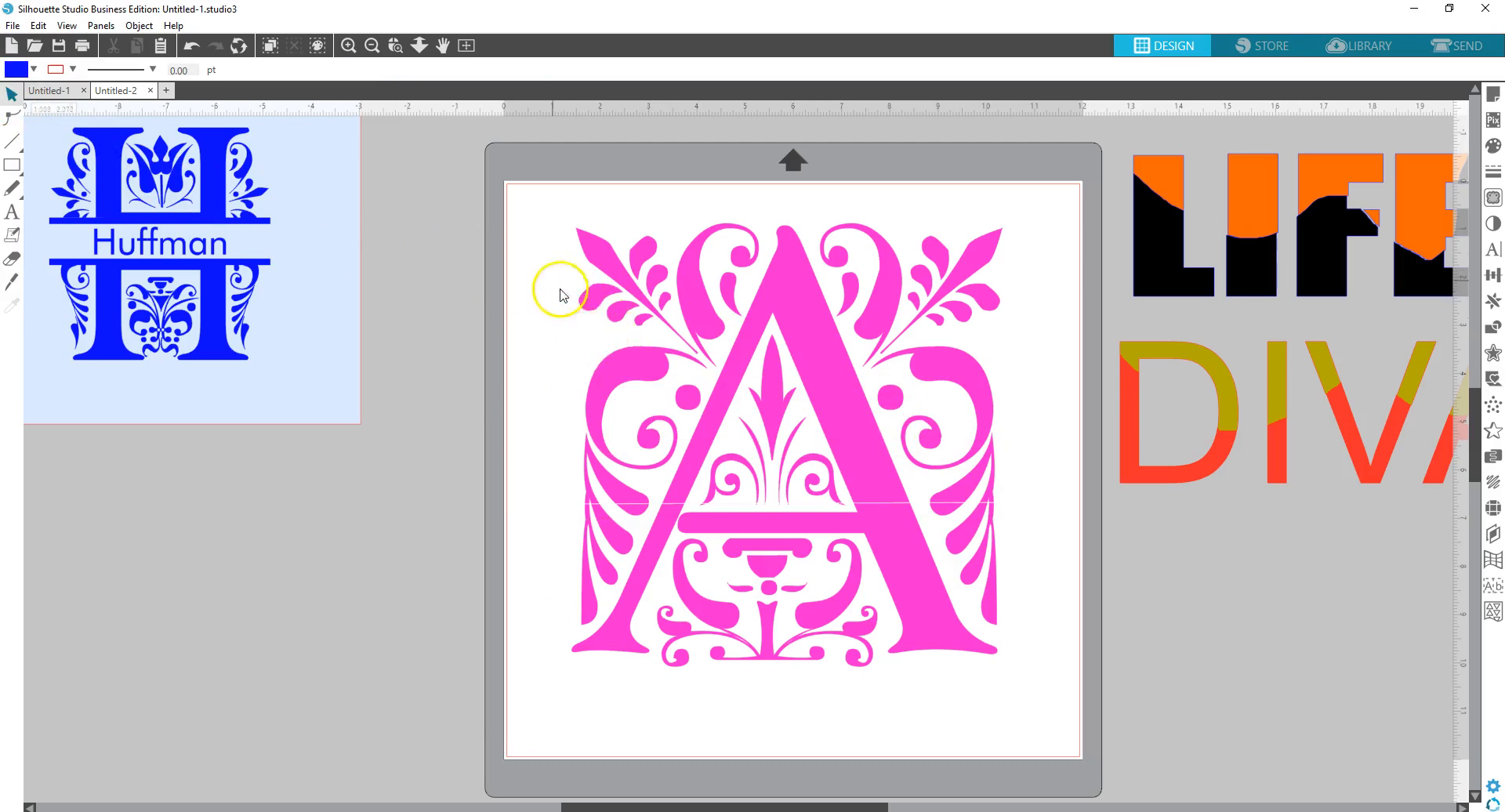
# - Weld the upper pieces of the cut A into one shape and move it up
pyautogui.moveTo(514, 201); pyautogui.dragTo(1017, 508)
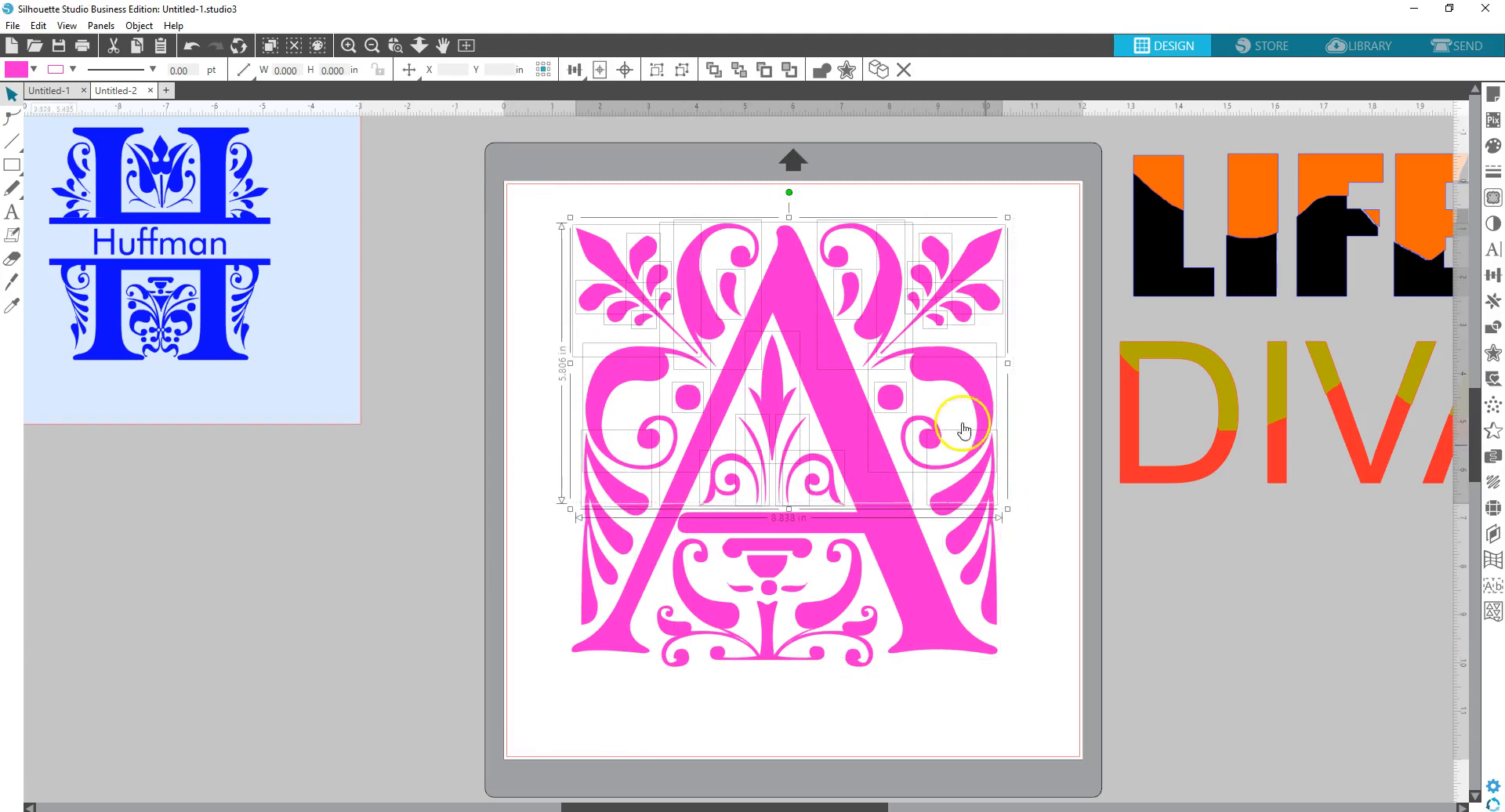
pyautogui.rightClick(819, 359)
pyautogui.click(909, 573)
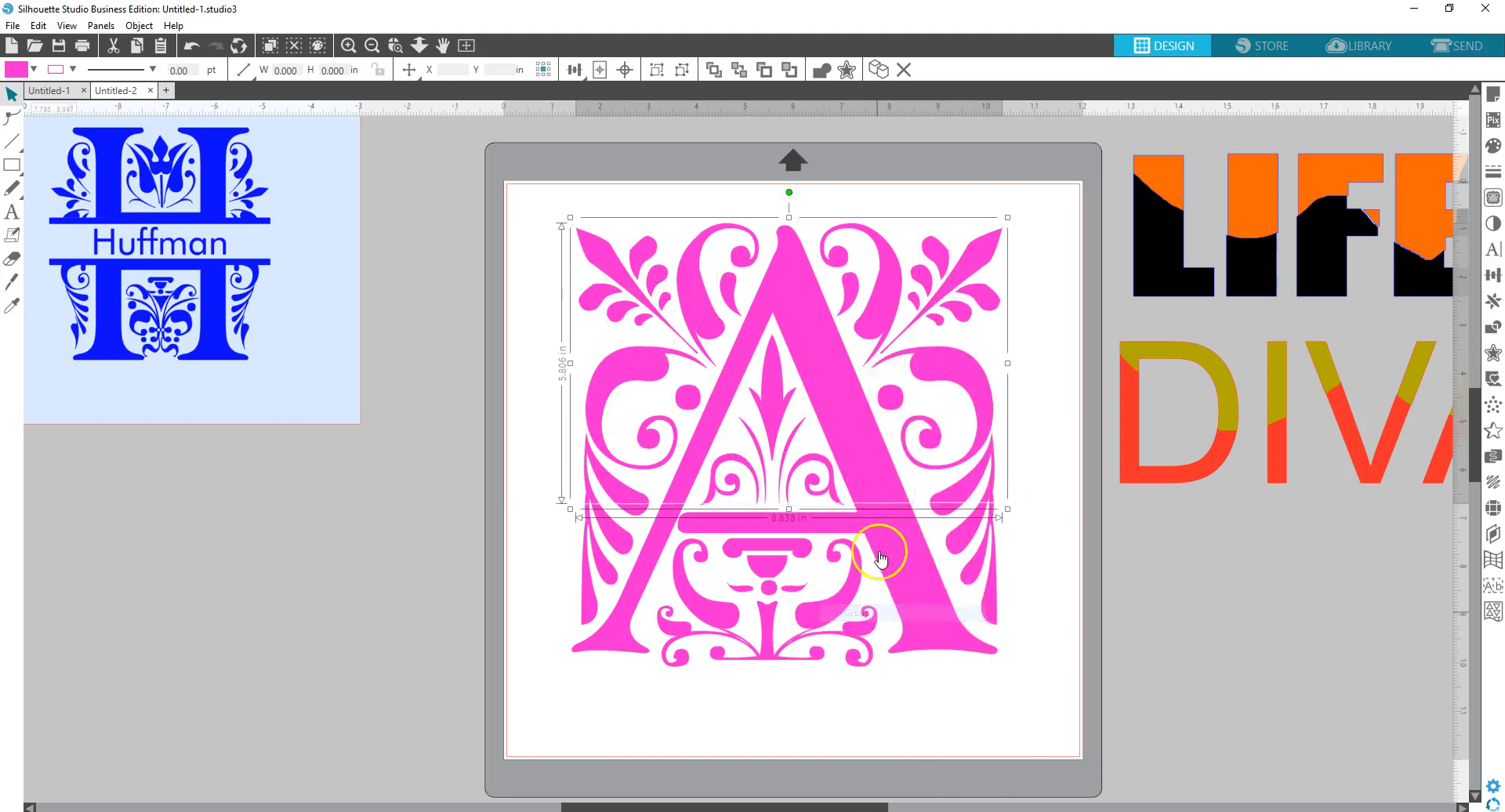
pyautogui.moveTo(858, 476); pyautogui.dragTo(856, 412)
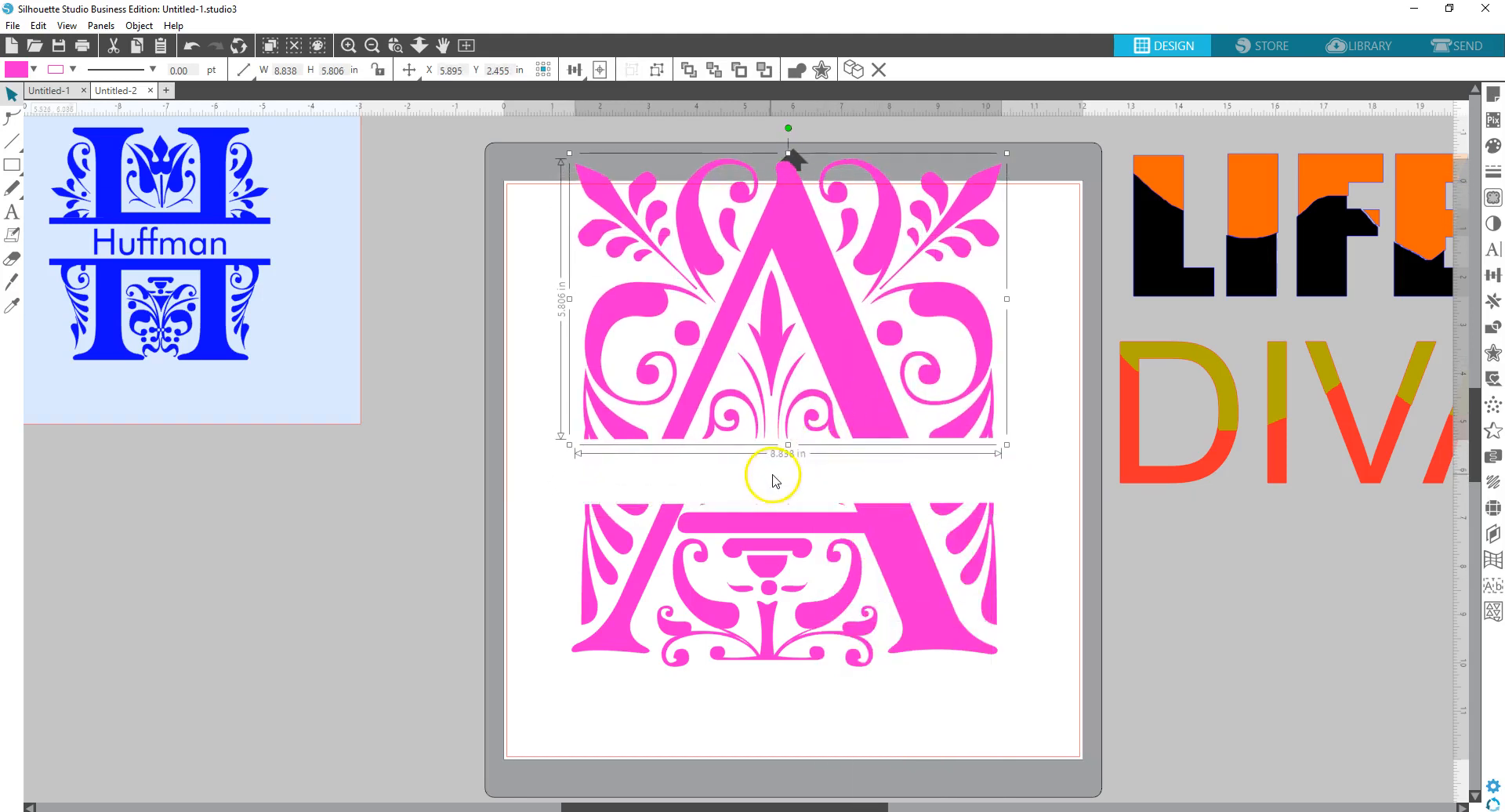
# - Delete the leftover slivers from the cut between the two halves
pyautogui.click(703, 505)
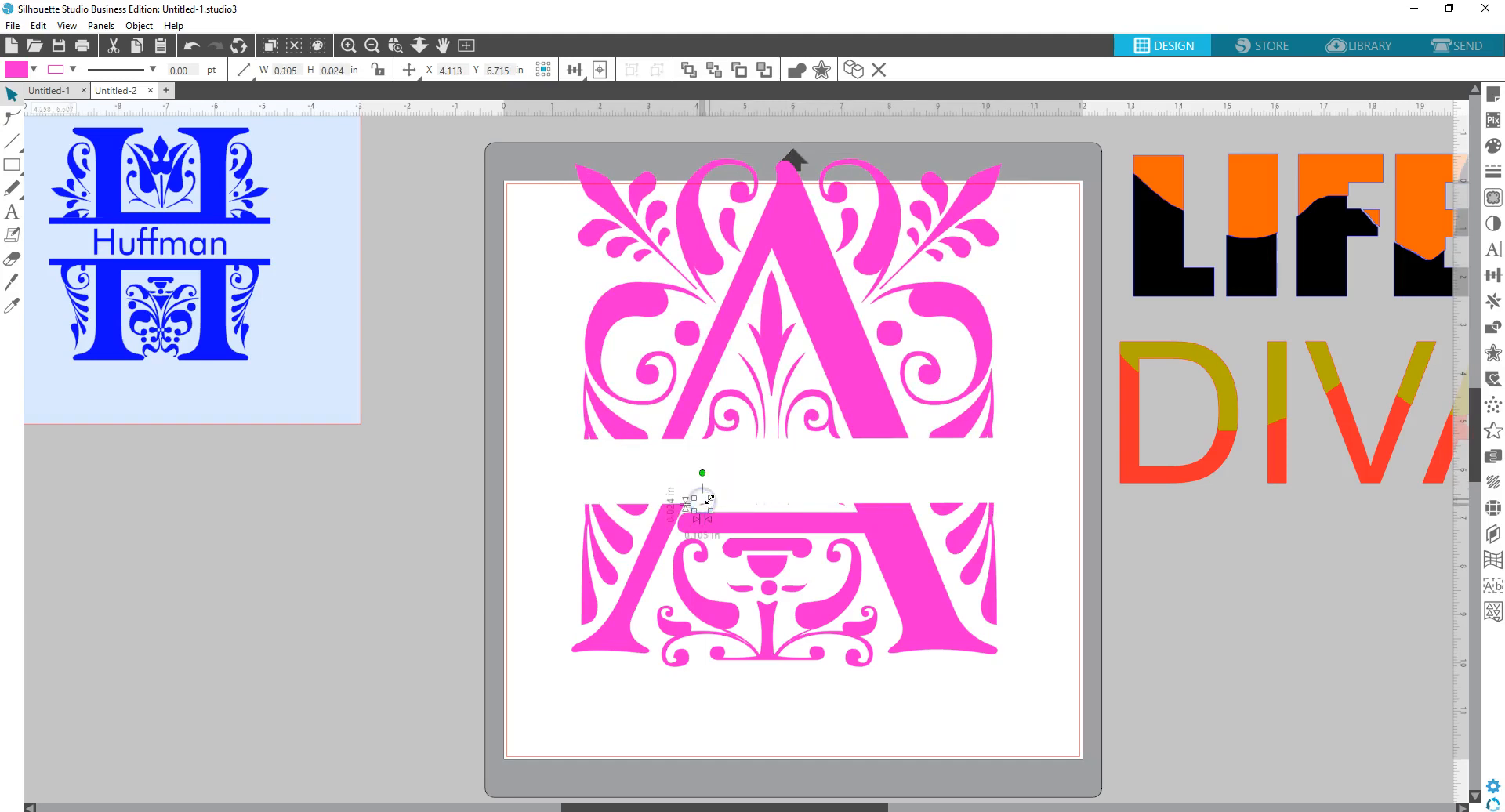
pyautogui.press('Delete')
pyautogui.click(788, 504)
pyautogui.press('Delete')
pyautogui.click(758, 506)
pyautogui.press('Delete')
pyautogui.click(716, 493)
pyautogui.click(792, 454)
pyautogui.click(834, 502)
pyautogui.press('Delete')
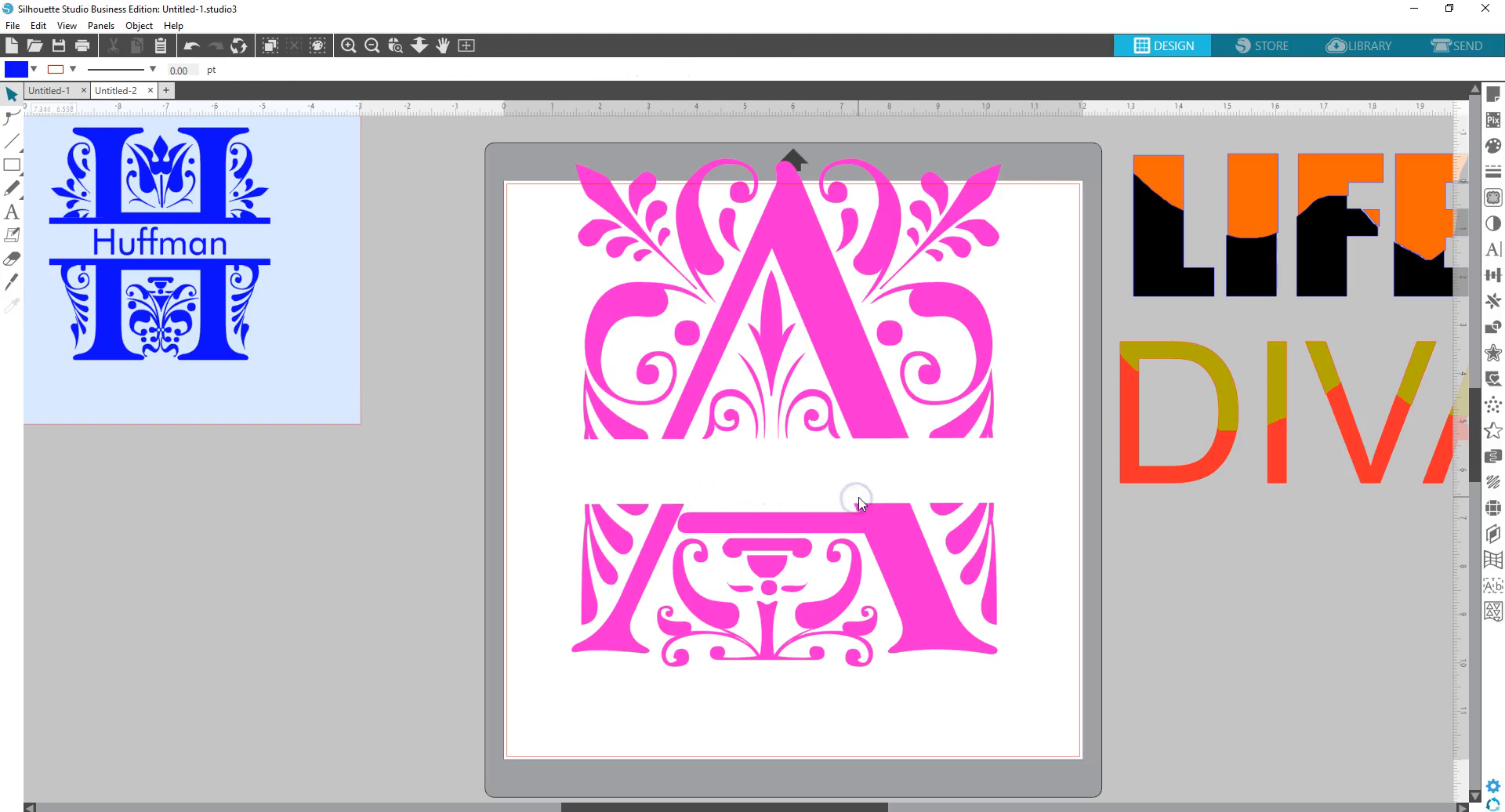
pyautogui.click(897, 484)
pyautogui.click(788, 486)
pyautogui.click(548, 482)
# - Group the lower half's pieces, move it down, and adjust the upper half to open the gap
pyautogui.moveTo(547, 481); pyautogui.dragTo(1036, 695)
pyautogui.rightClick(920, 580)
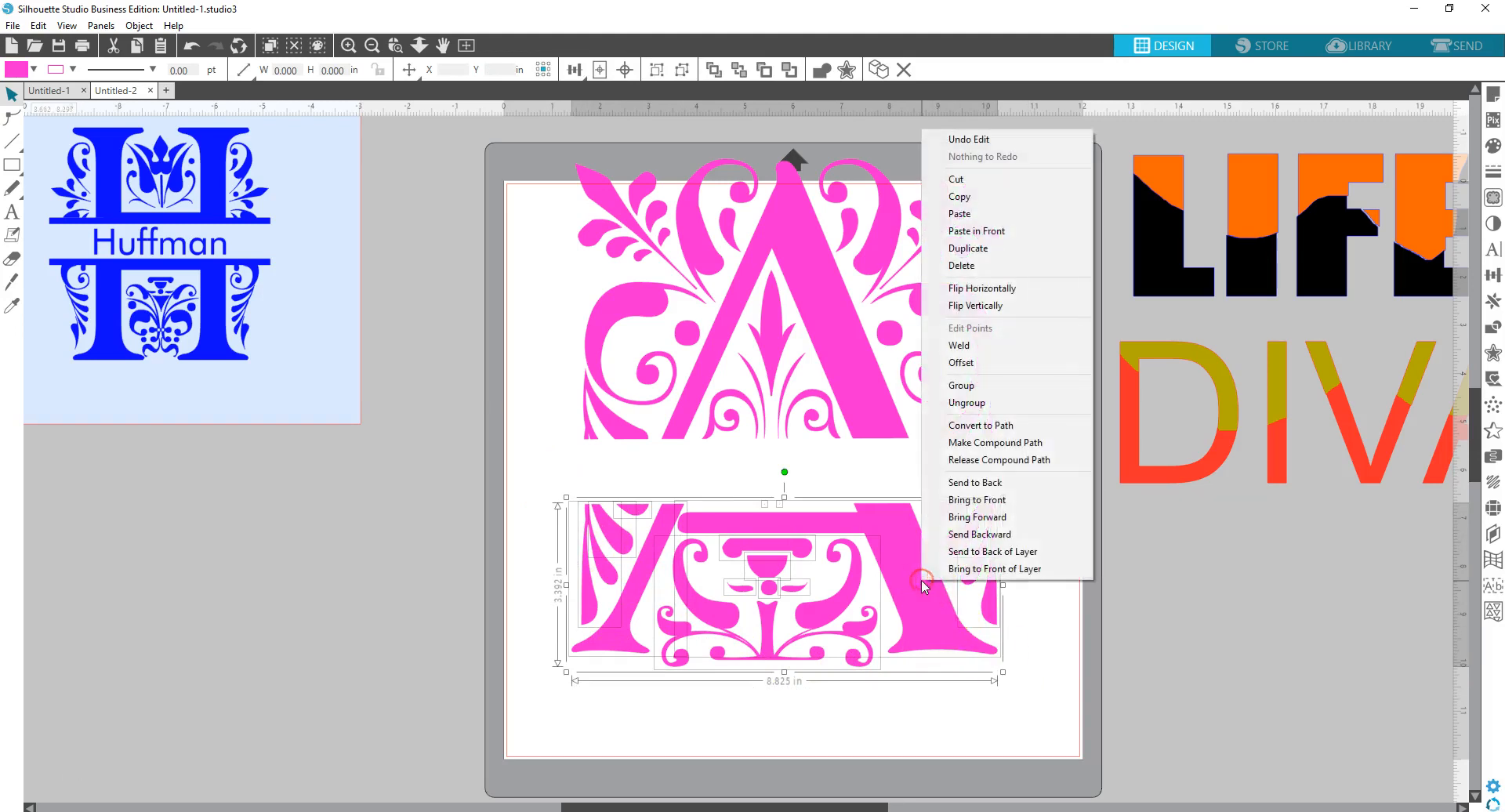
pyautogui.click(953, 387)
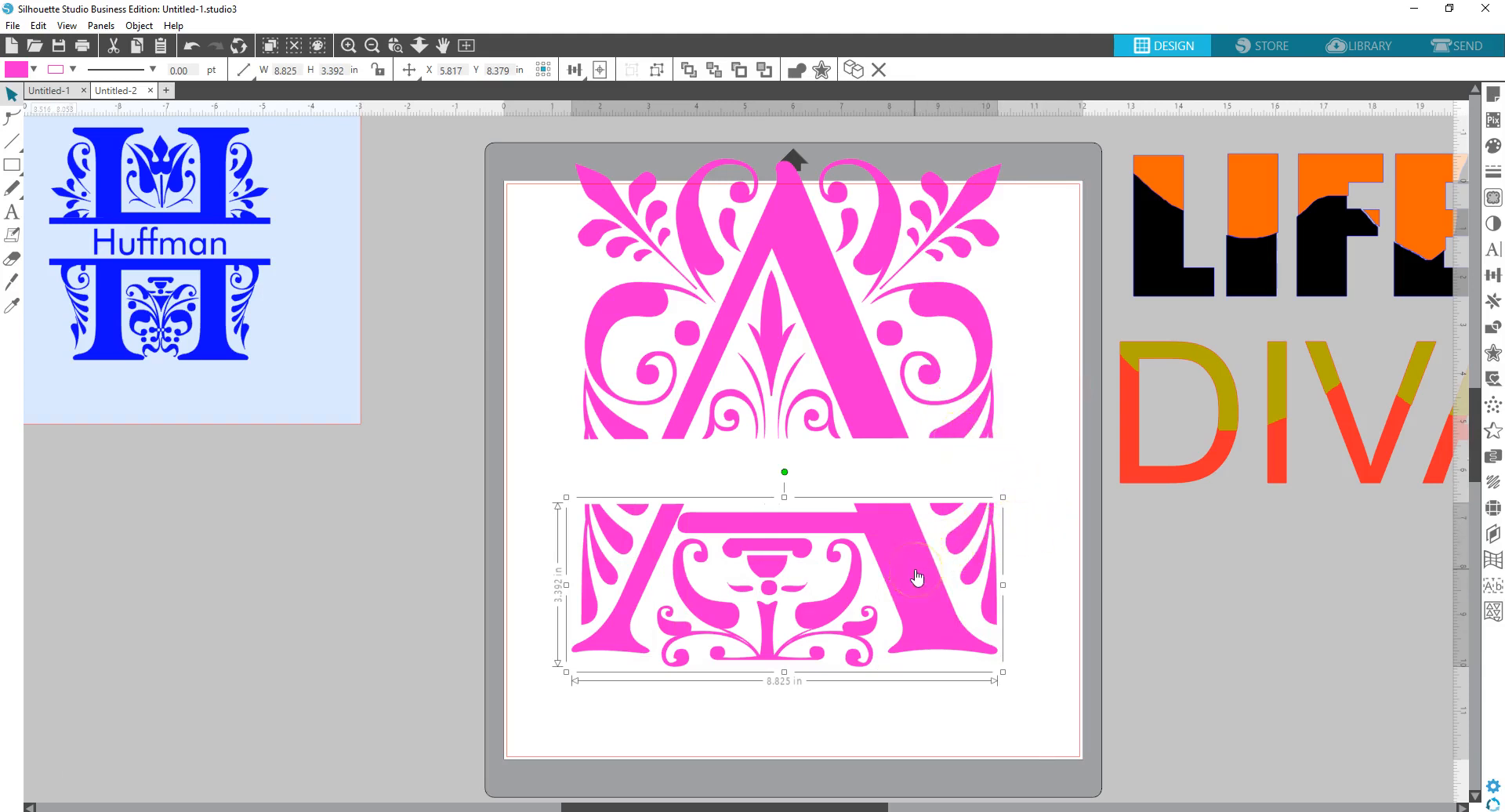
pyautogui.moveTo(913, 574); pyautogui.dragTo(900, 621)
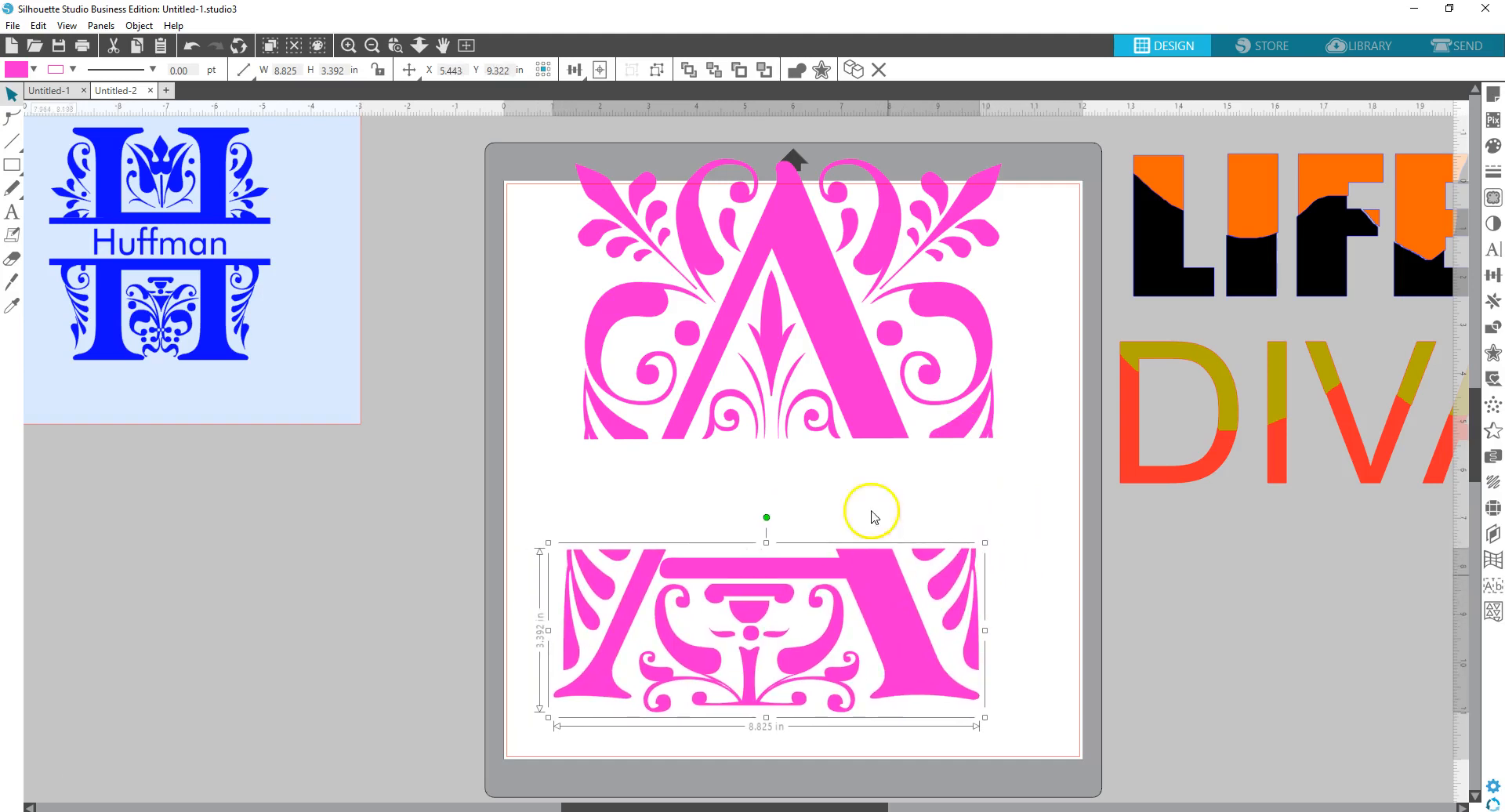
pyautogui.moveTo(866, 382); pyautogui.dragTo(824, 421)
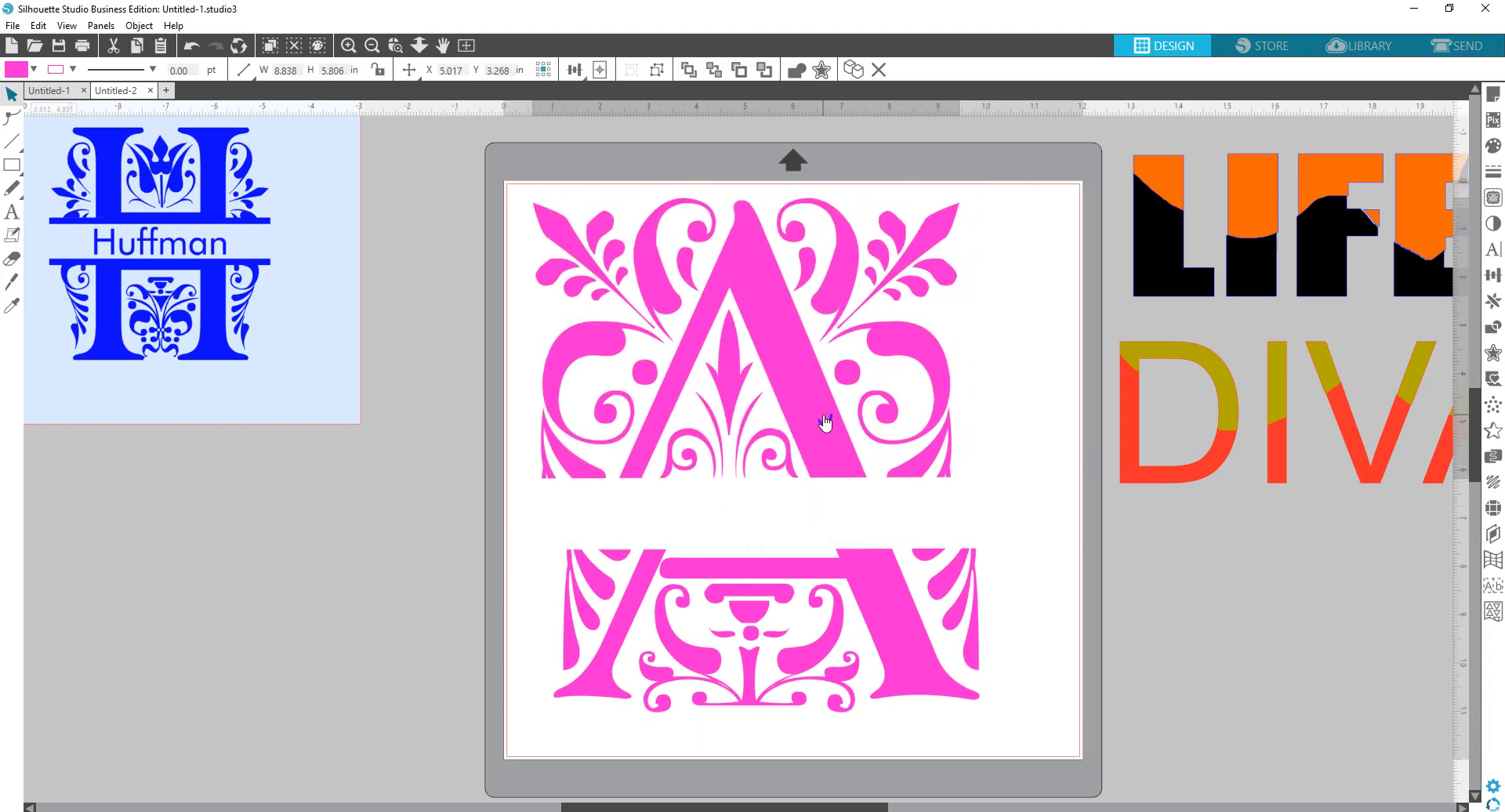
pyautogui.press('Escape')
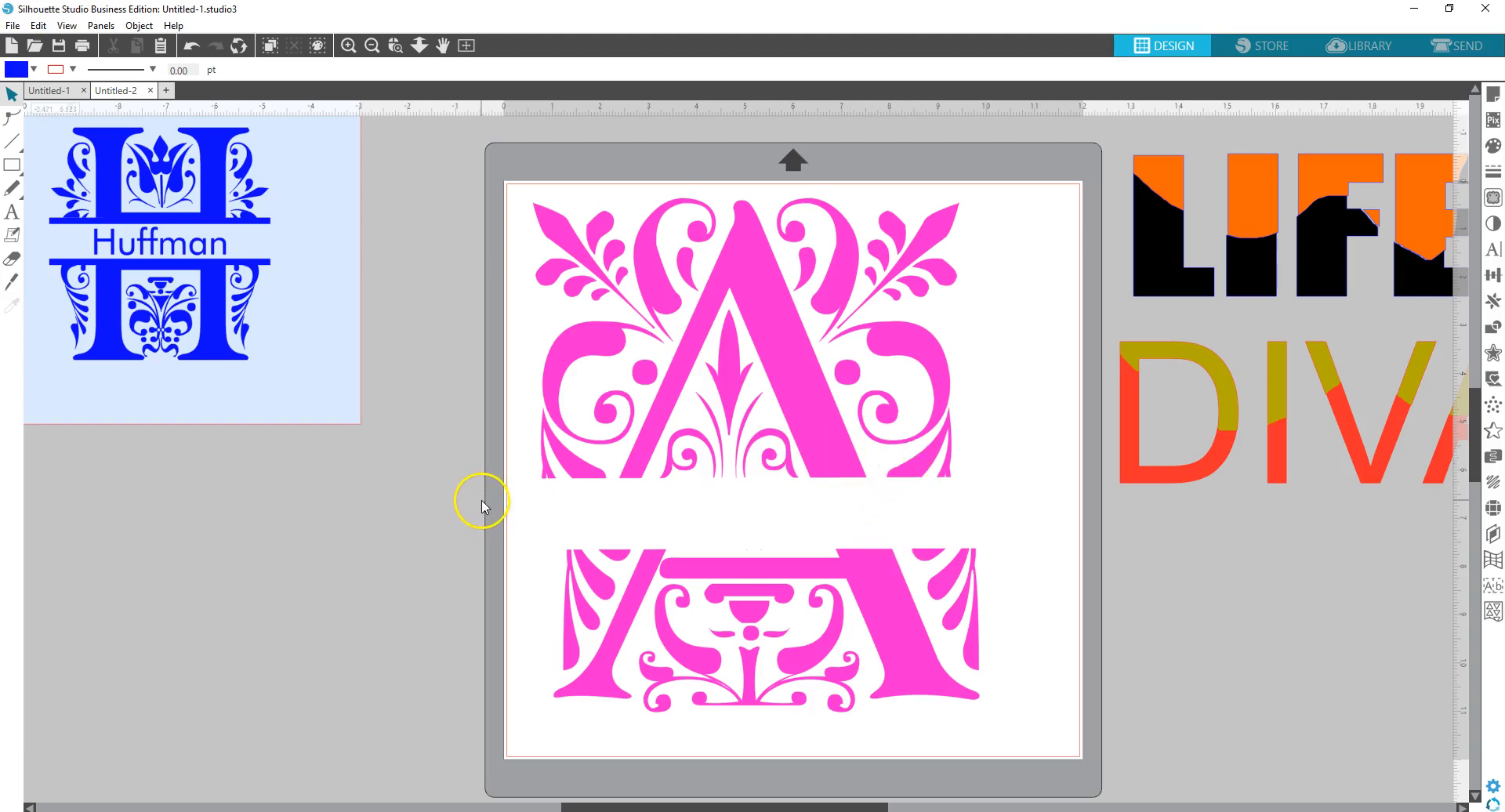
# - Draw a thin blue rectangle bar along the bottom of the A's upper half
pyautogui.click(430, 496)
pyautogui.click(100, 228)
pyautogui.click(9, 166)
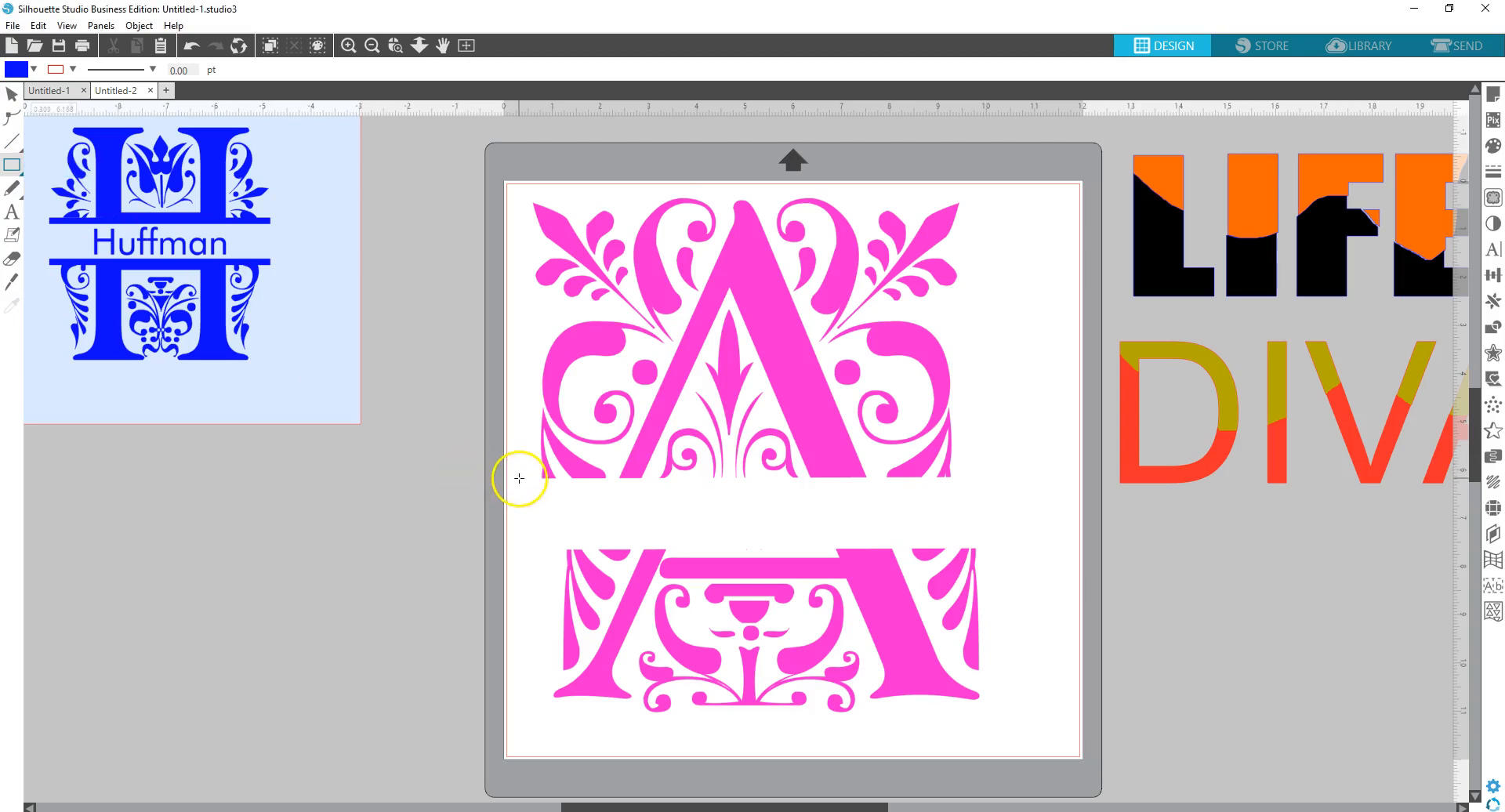
pyautogui.moveTo(520, 476)
pyautogui.mouseDown()
pyautogui.moveTo(541, 494)
pyautogui.moveTo(958, 496)
pyautogui.mouseUp()
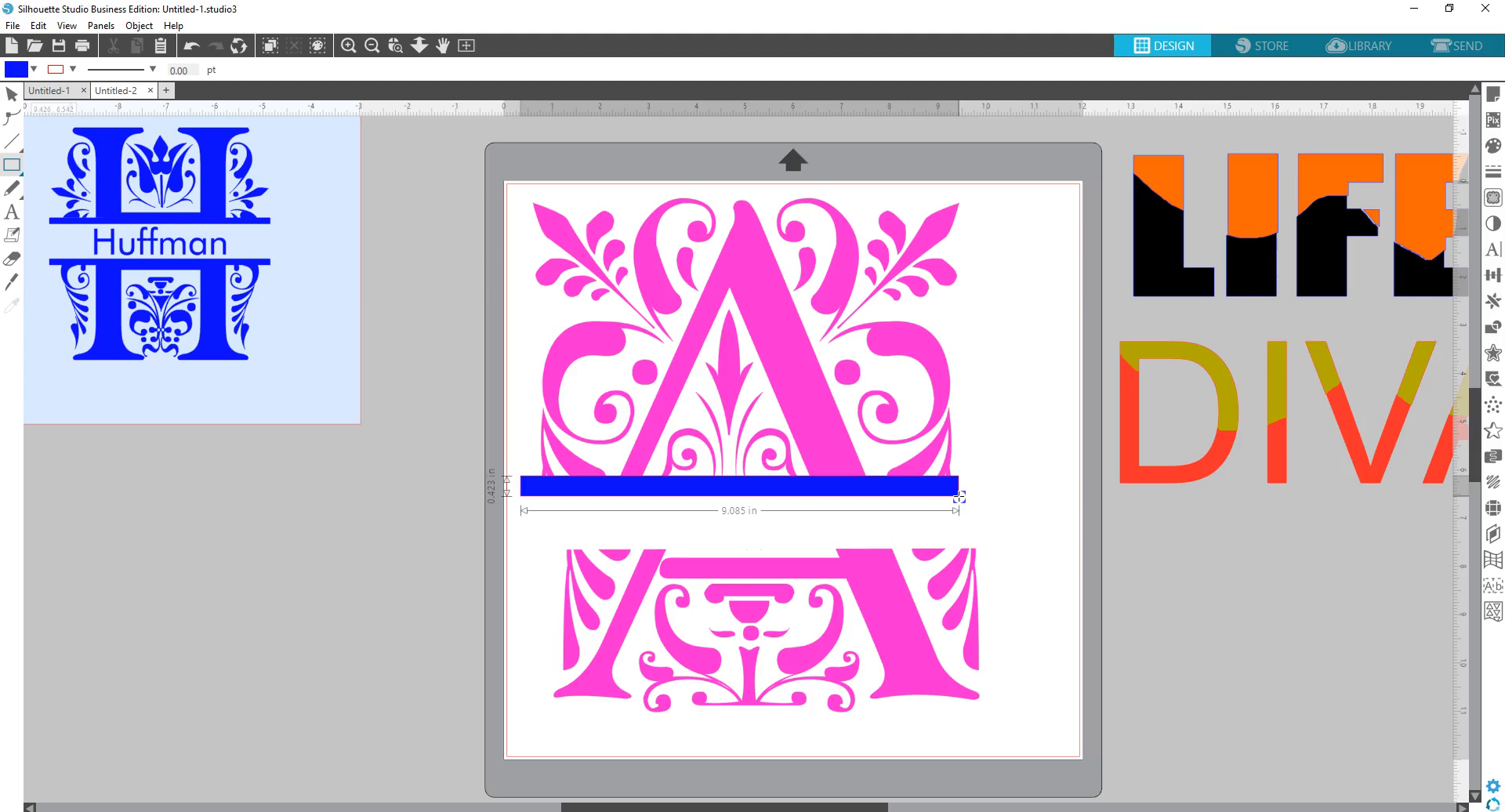
pyautogui.moveTo(958, 496); pyautogui.dragTo(958, 496)
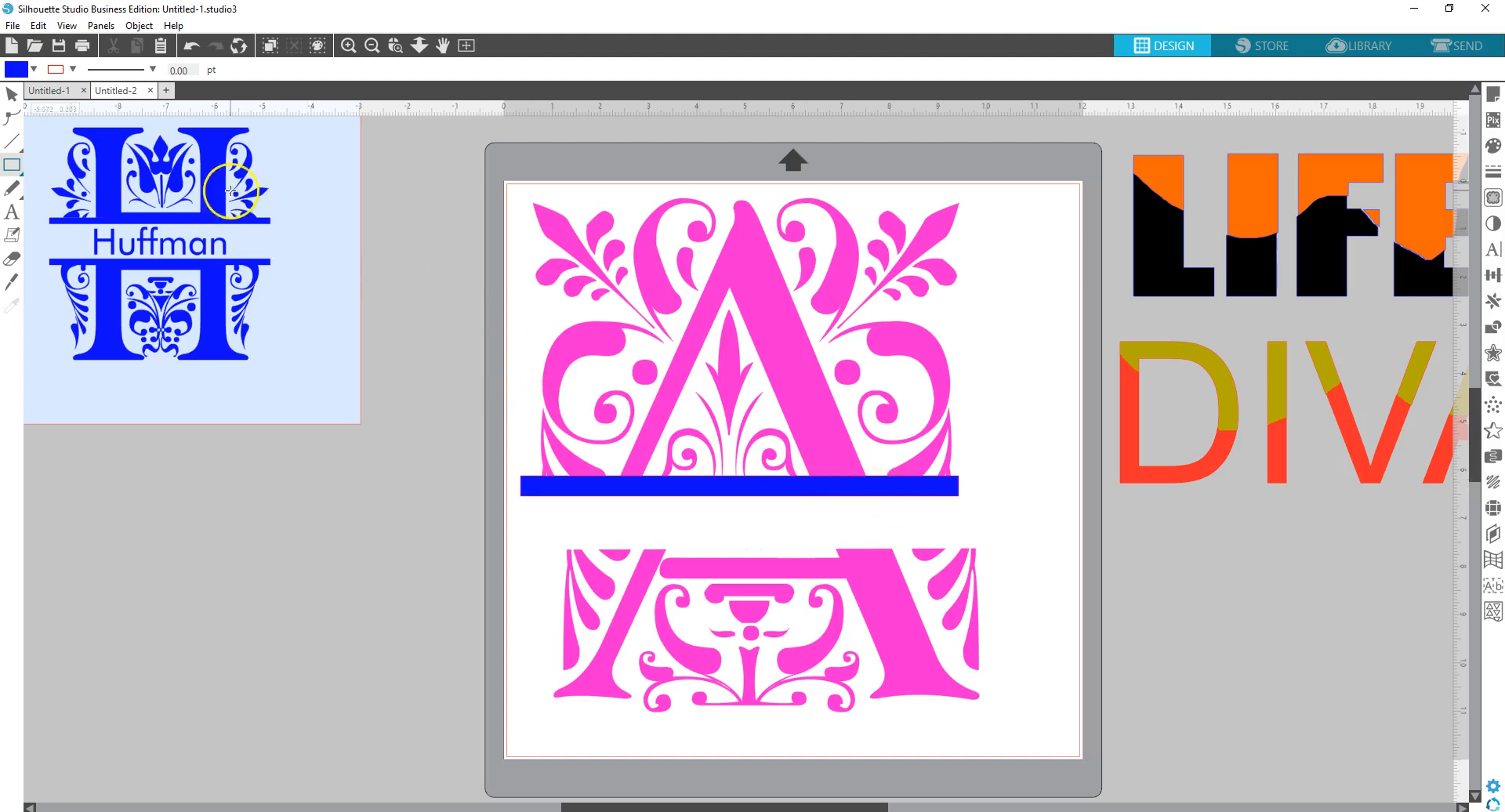
# - Duplicate the blue bar and place the copy just above the lower half
pyautogui.click(12, 96)
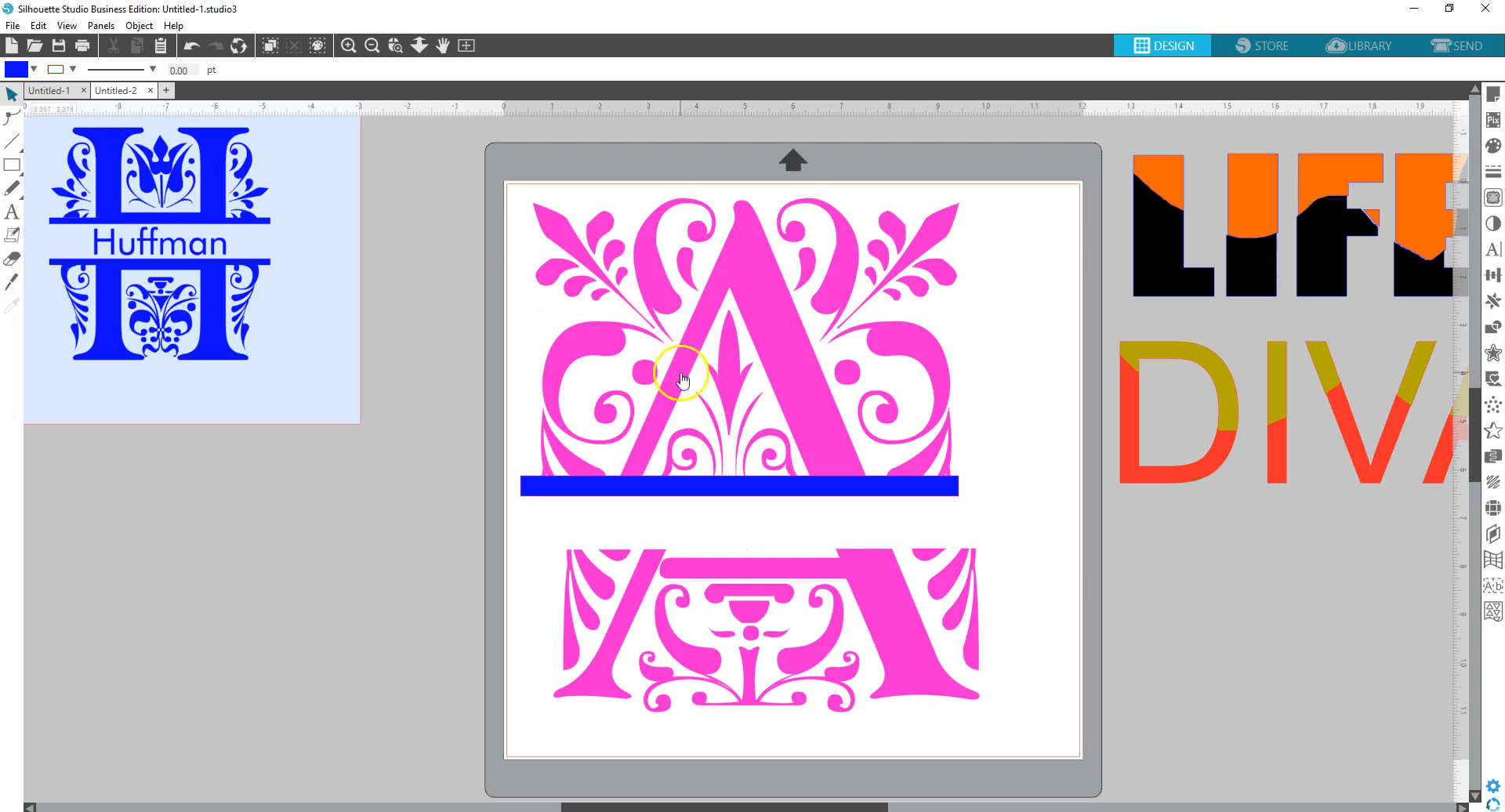
pyautogui.click(766, 491)
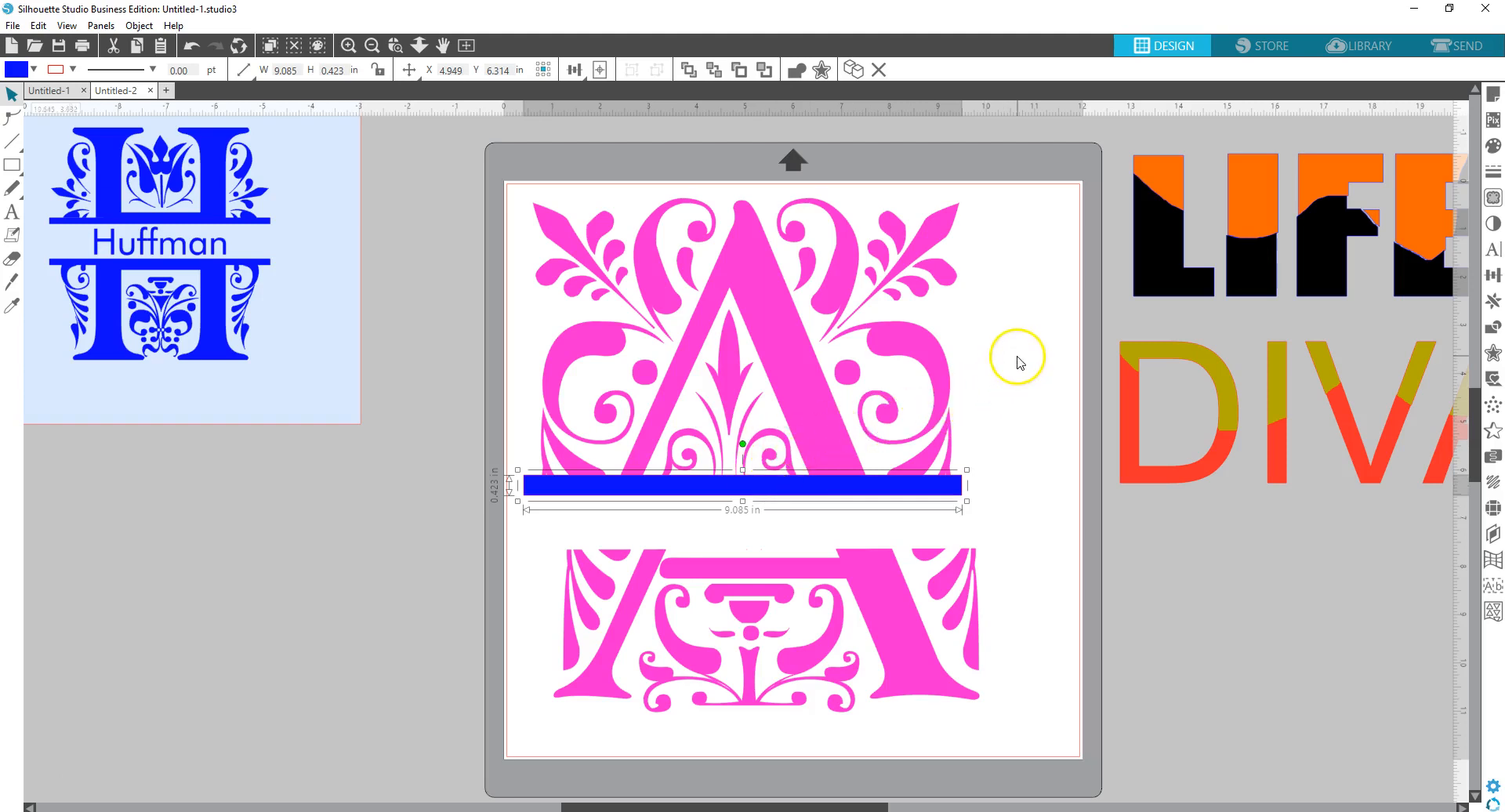
pyautogui.rightClick(913, 494)
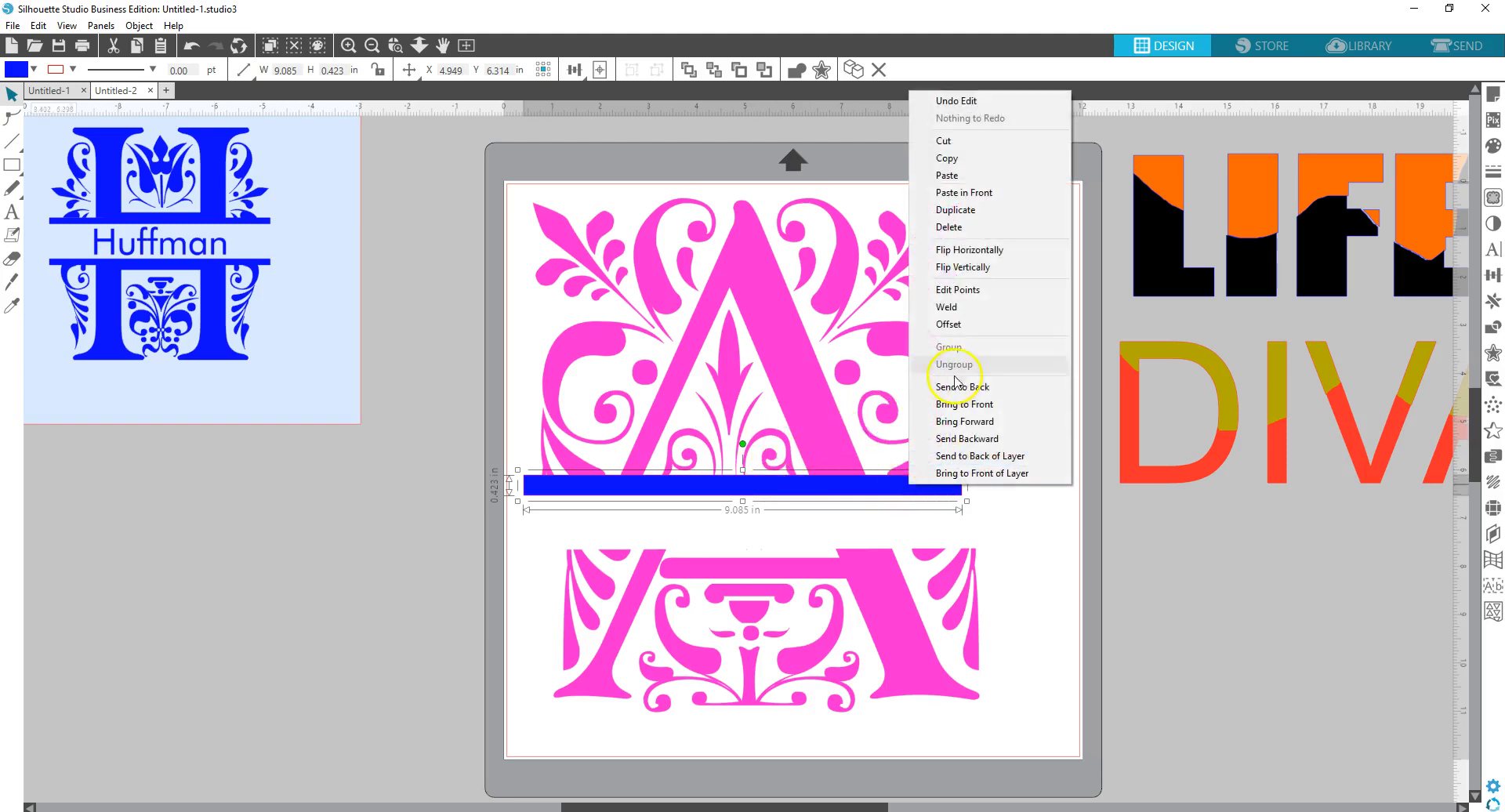
pyautogui.click(964, 215)
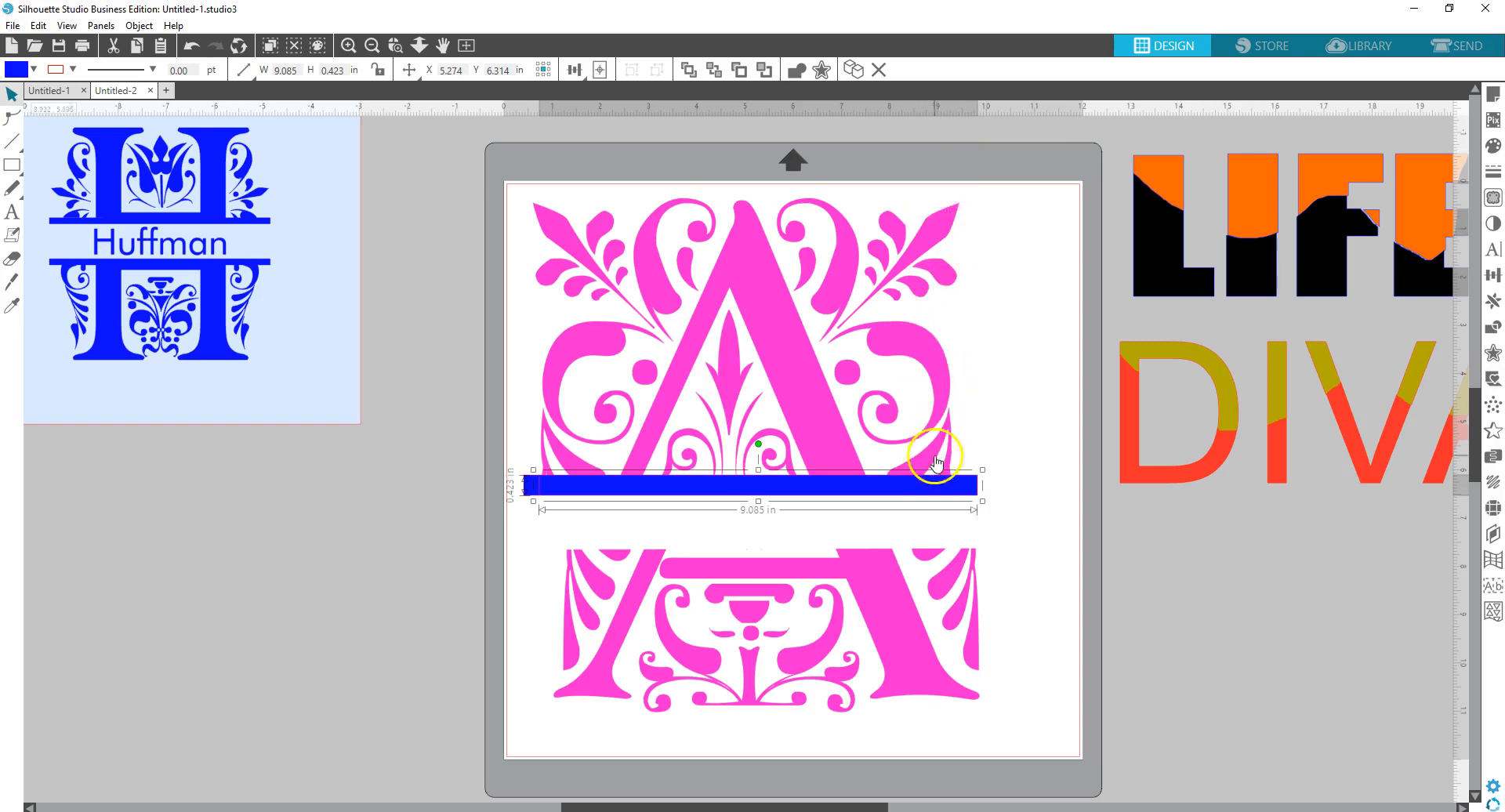
pyautogui.moveTo(933, 492); pyautogui.dragTo(930, 544)
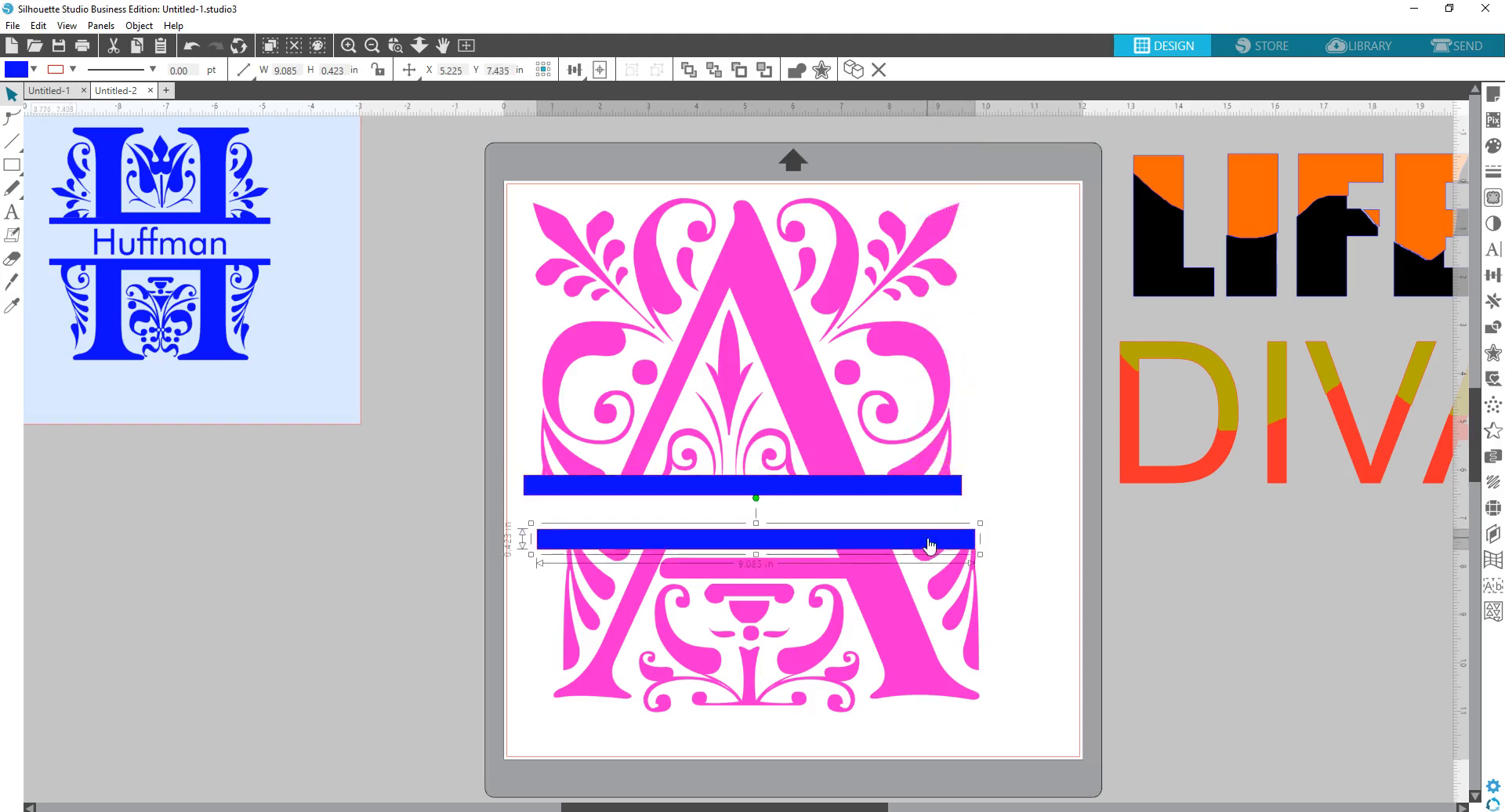
pyautogui.click(991, 403)
pyautogui.moveTo(492, 160); pyautogui.dragTo(888, 481)
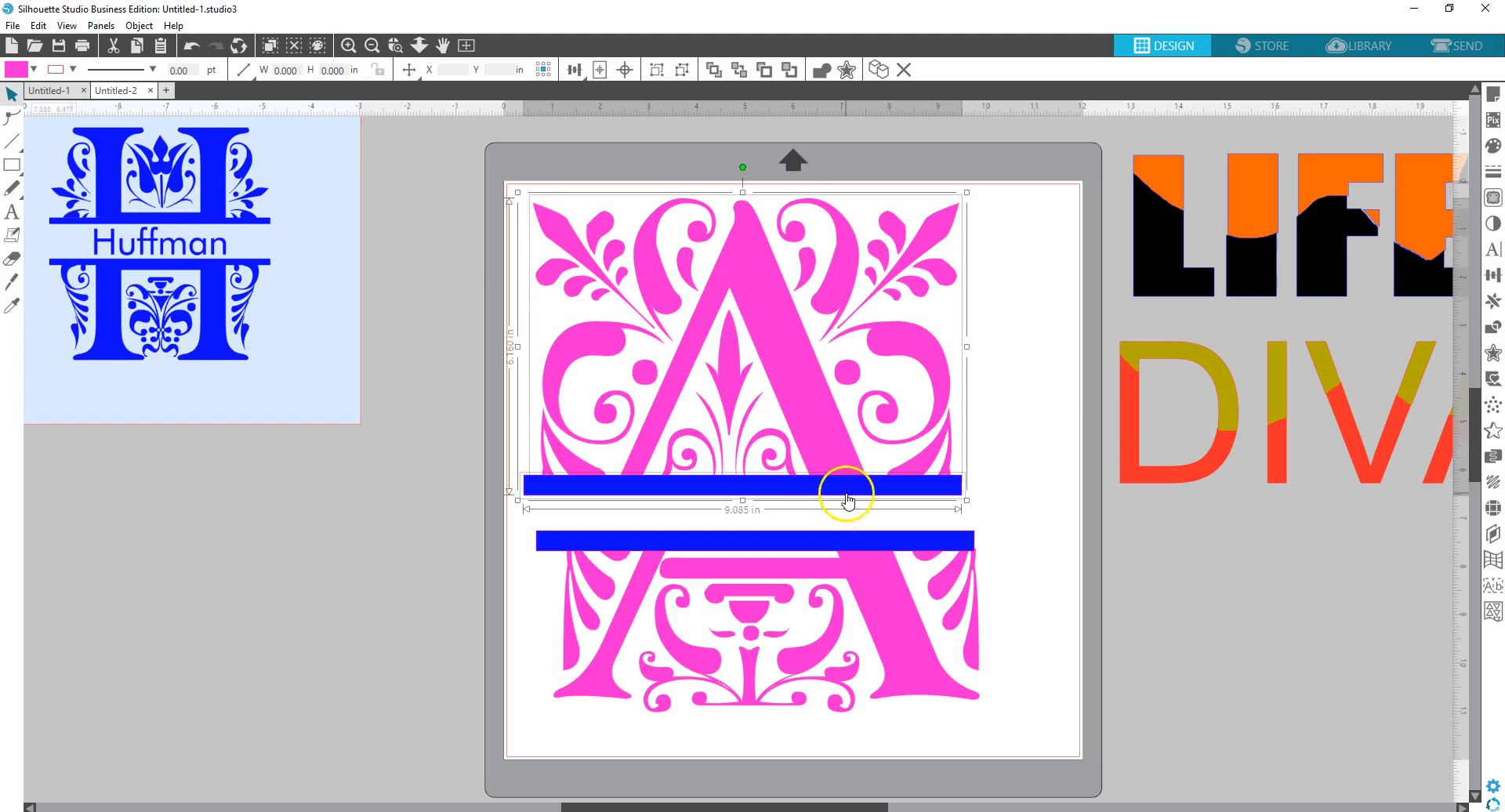
# - Centre each blue bar horizontally on its A half, upper and lower
pyautogui.click(1493, 276)
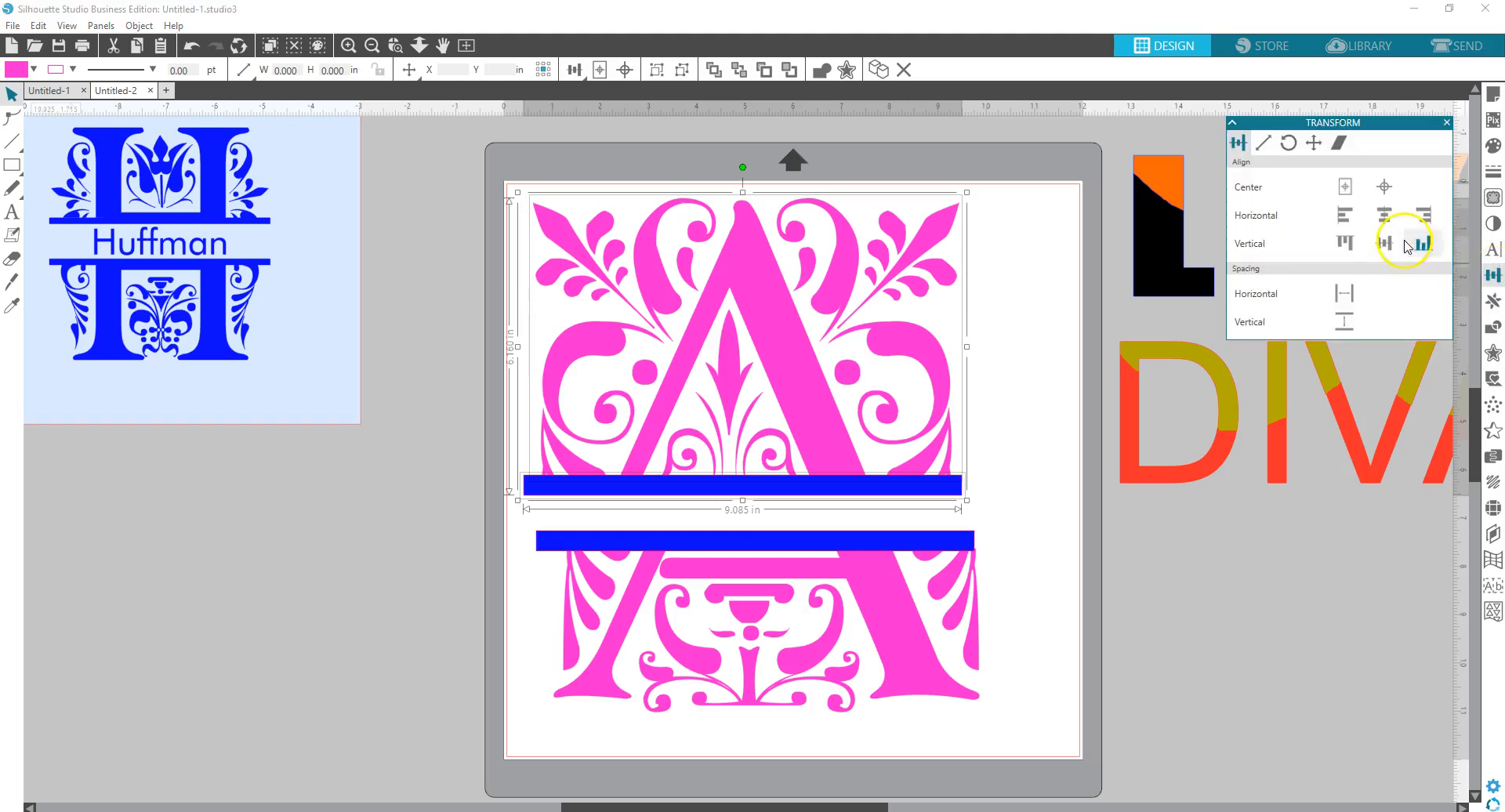
pyautogui.click(1384, 215)
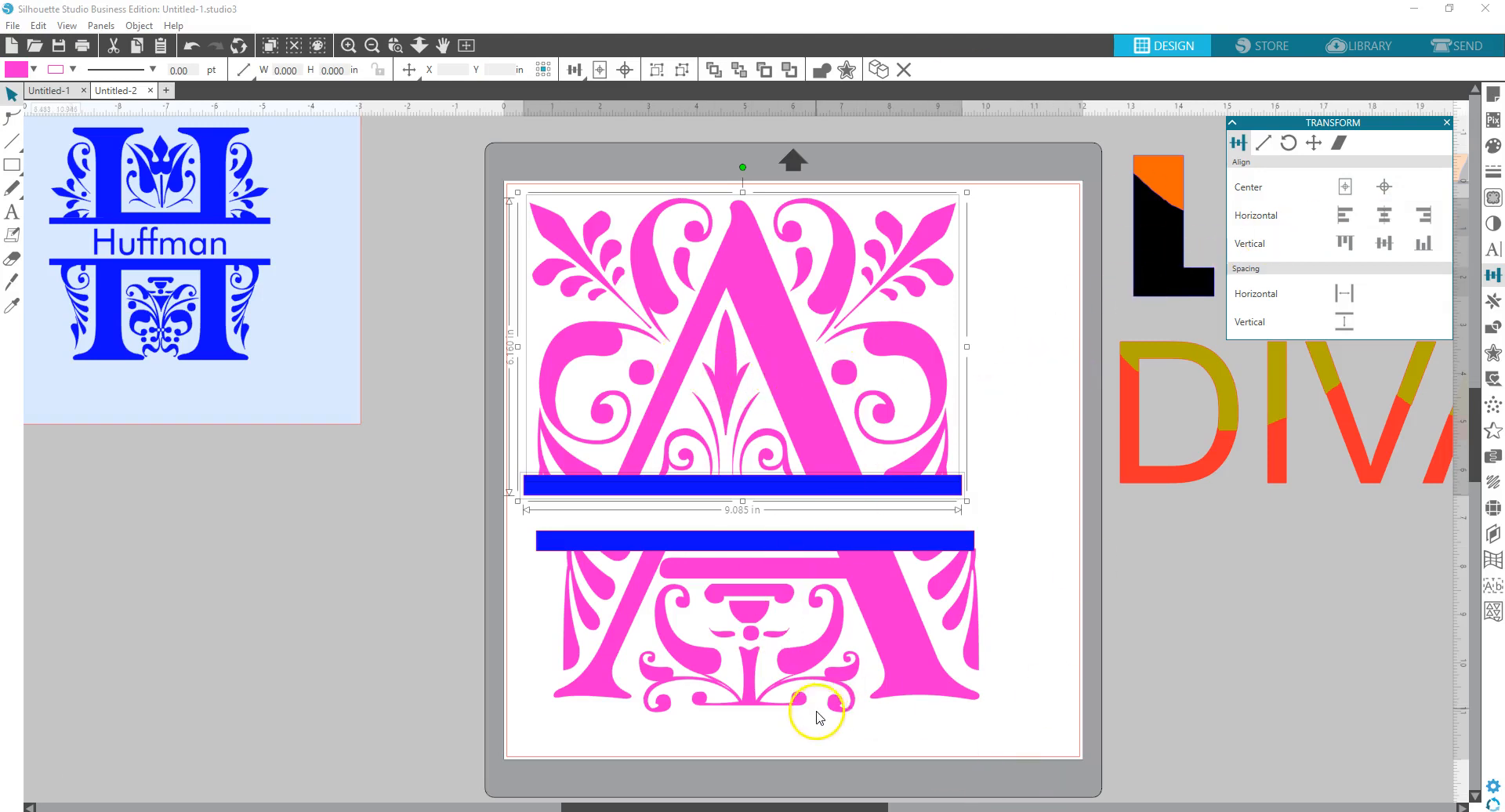
pyautogui.click(812, 754)
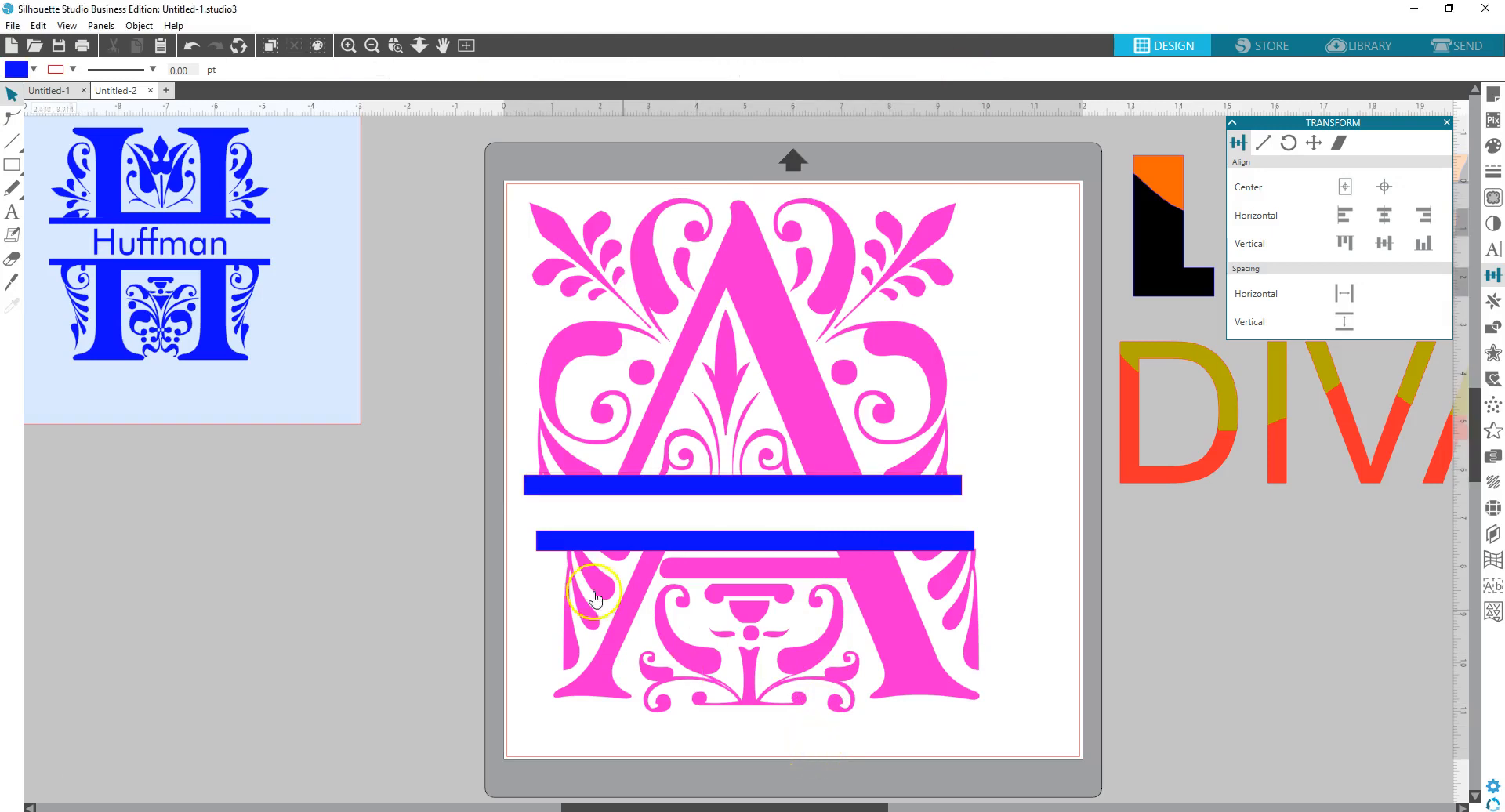
pyautogui.moveTo(516, 511); pyautogui.dragTo(1054, 754)
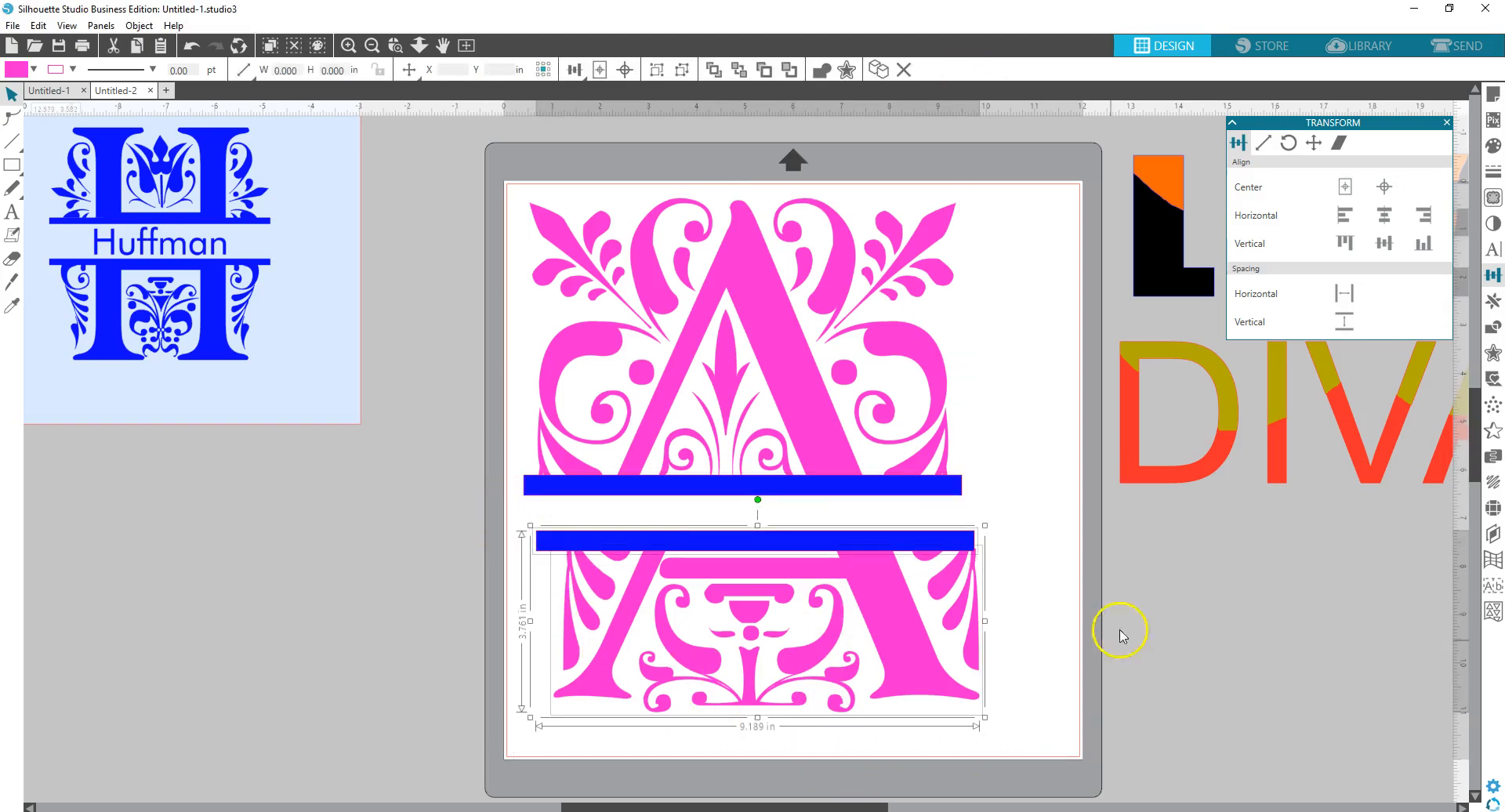
pyautogui.click(1384, 215)
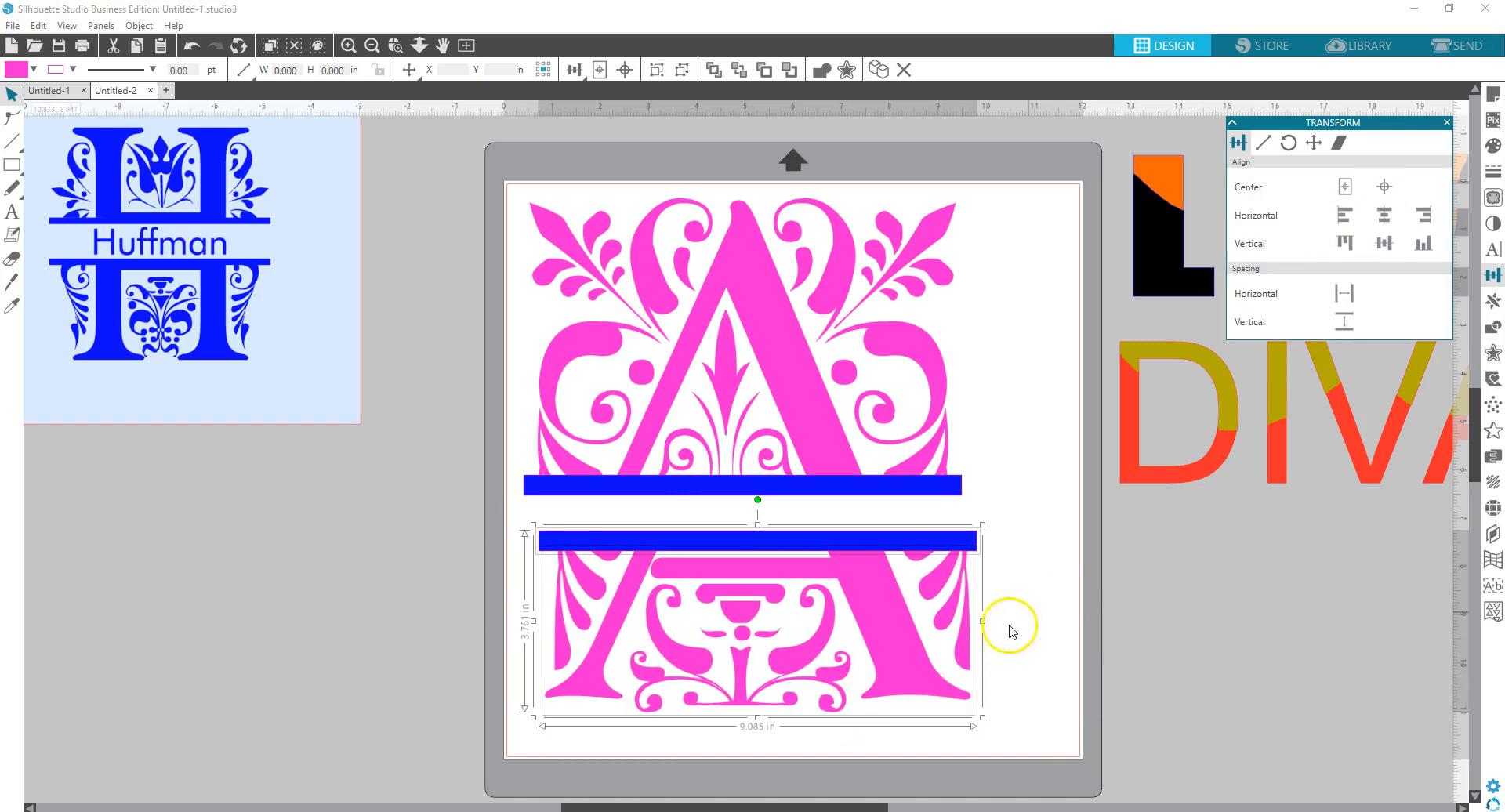
pyautogui.click(1040, 605)
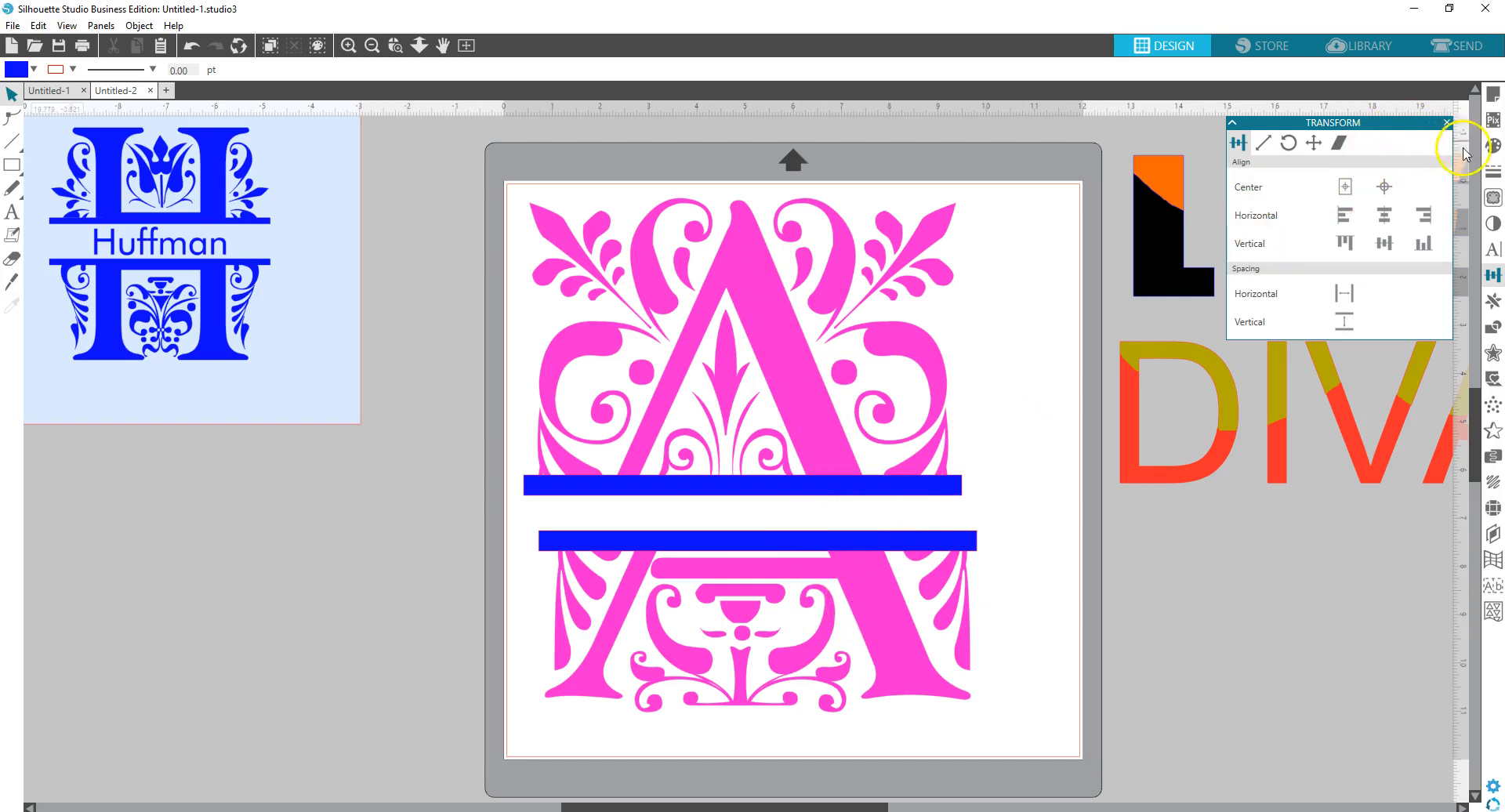
# - Make the upper blue bar semi-transparent using the Fill panel's transparency slider
pyautogui.click(1492, 94)
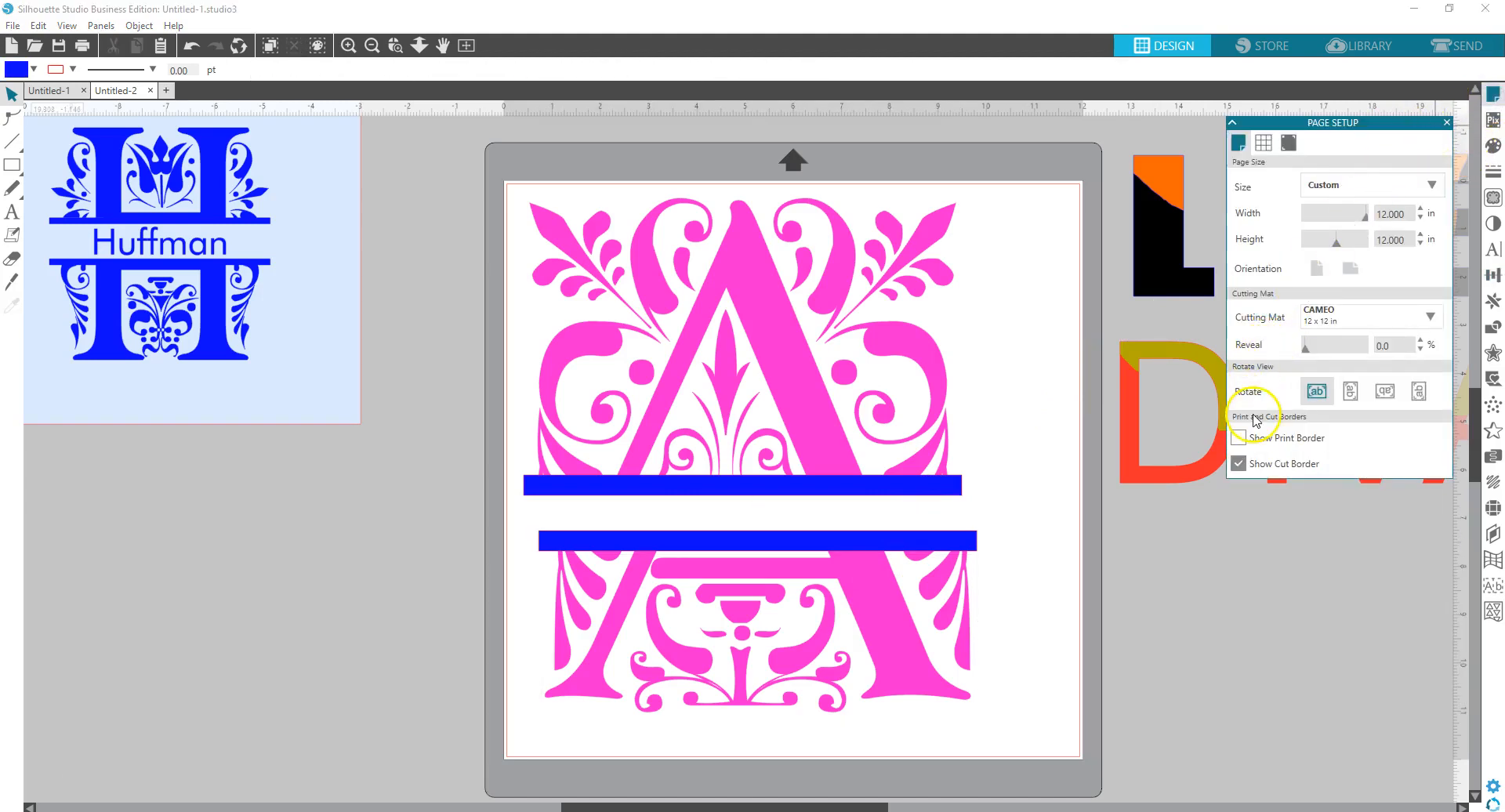
pyautogui.click(927, 486)
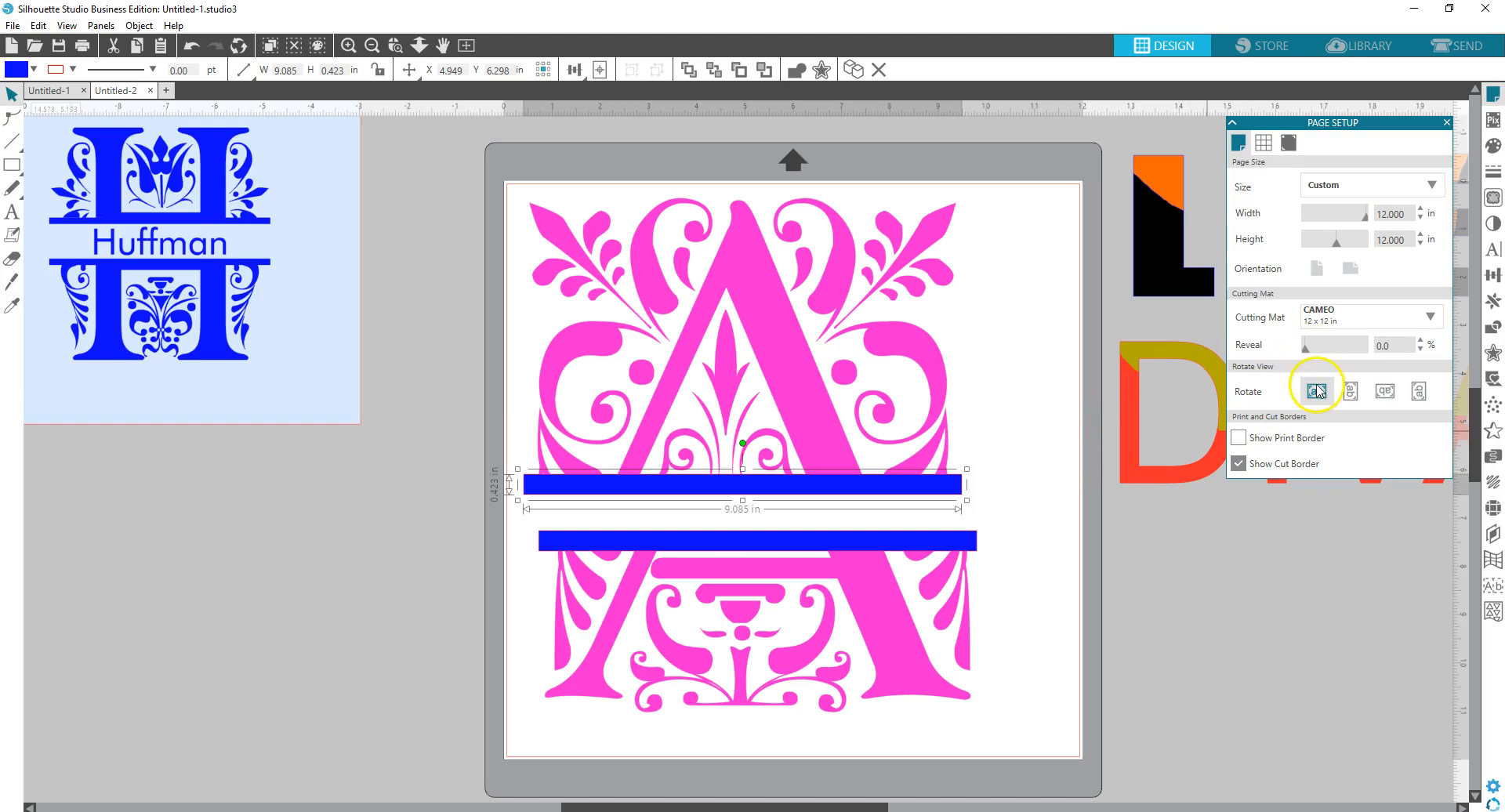
pyautogui.click(1493, 147)
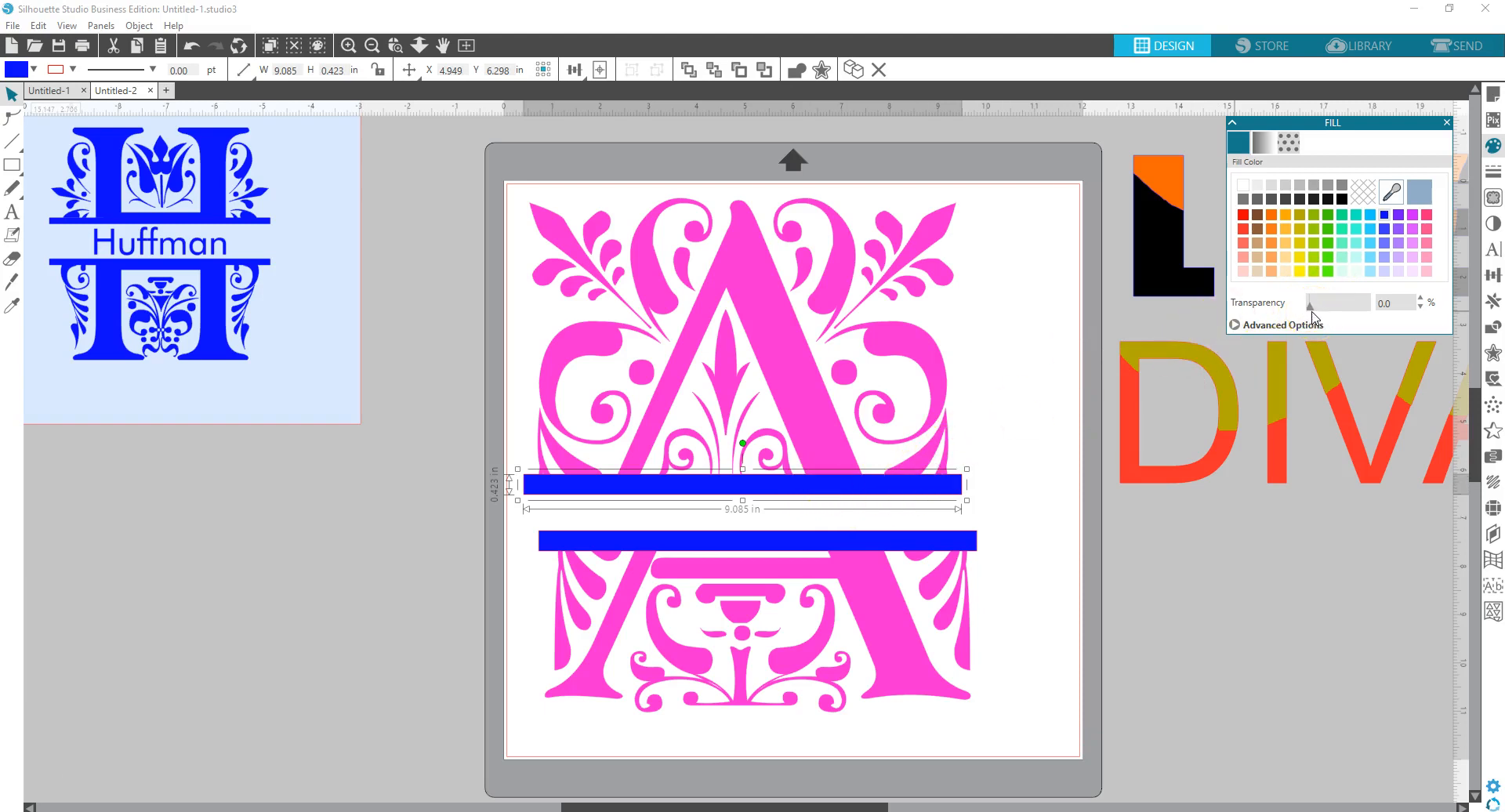
pyautogui.moveTo(1311, 312); pyautogui.dragTo(1344, 312)
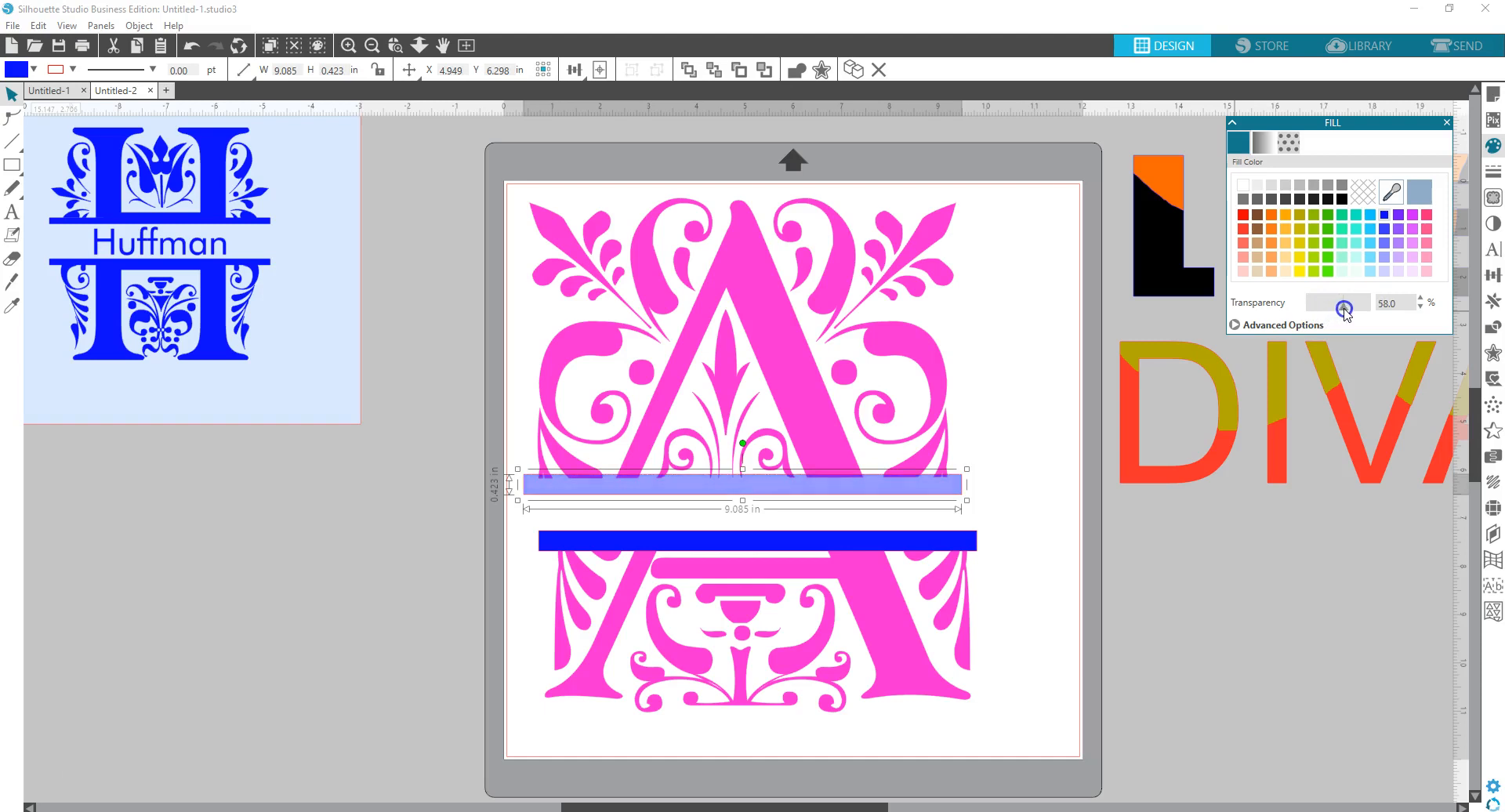
pyautogui.click(835, 492)
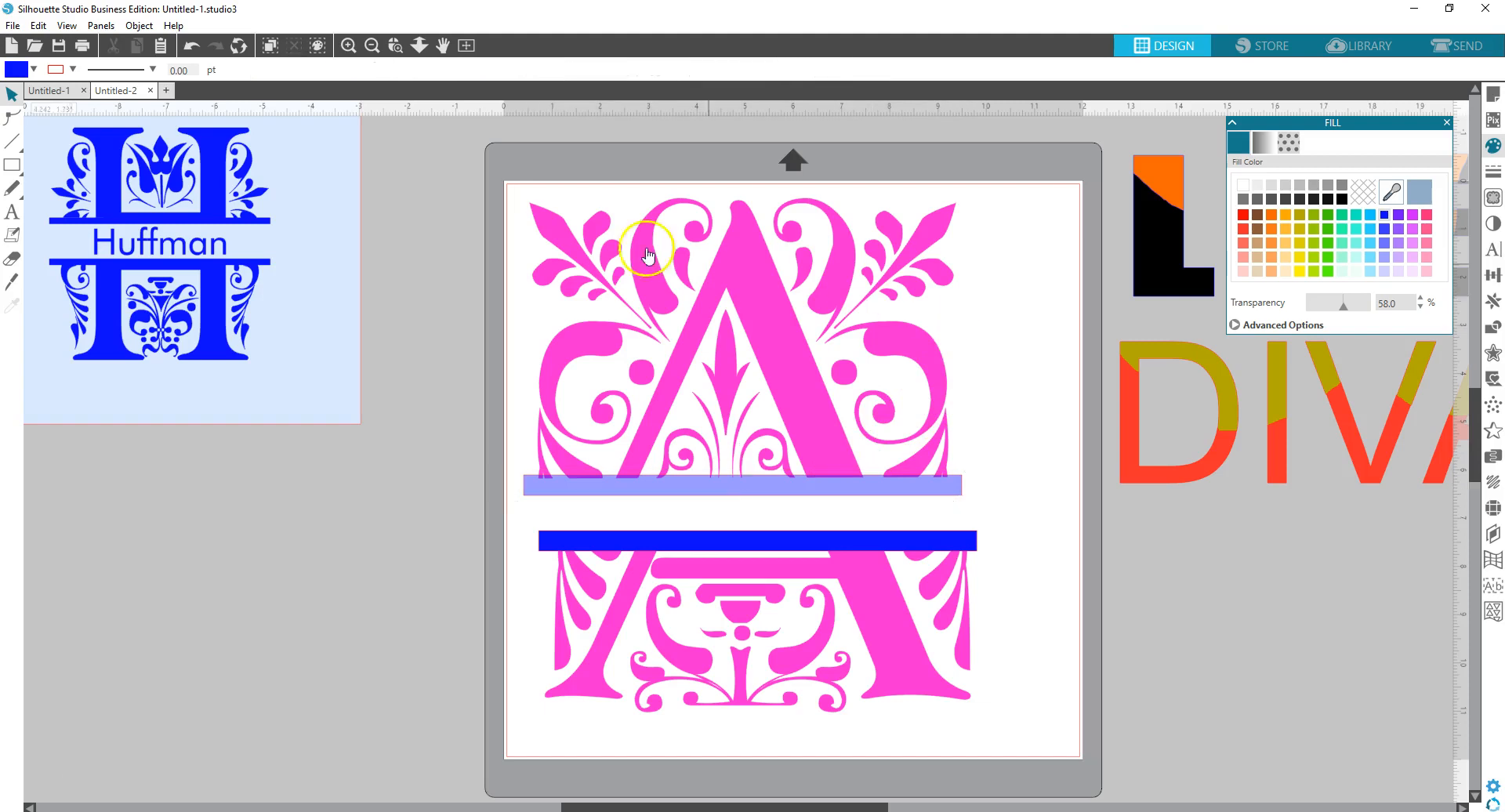
# - Weld the upper bar into the A's upper half and group the result
pyautogui.moveTo(439, 152); pyautogui.dragTo(1015, 508)
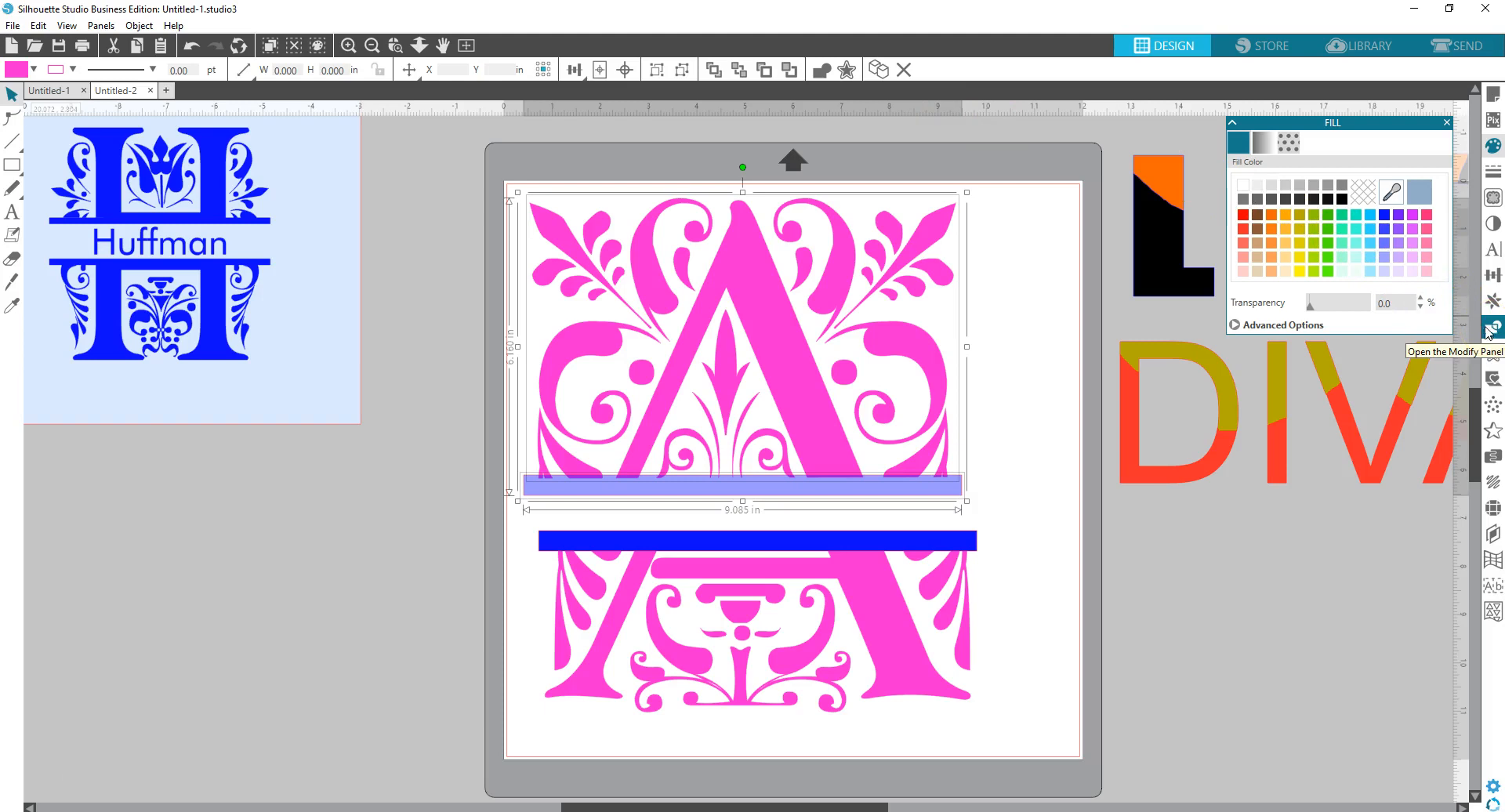
pyautogui.click(821, 75)
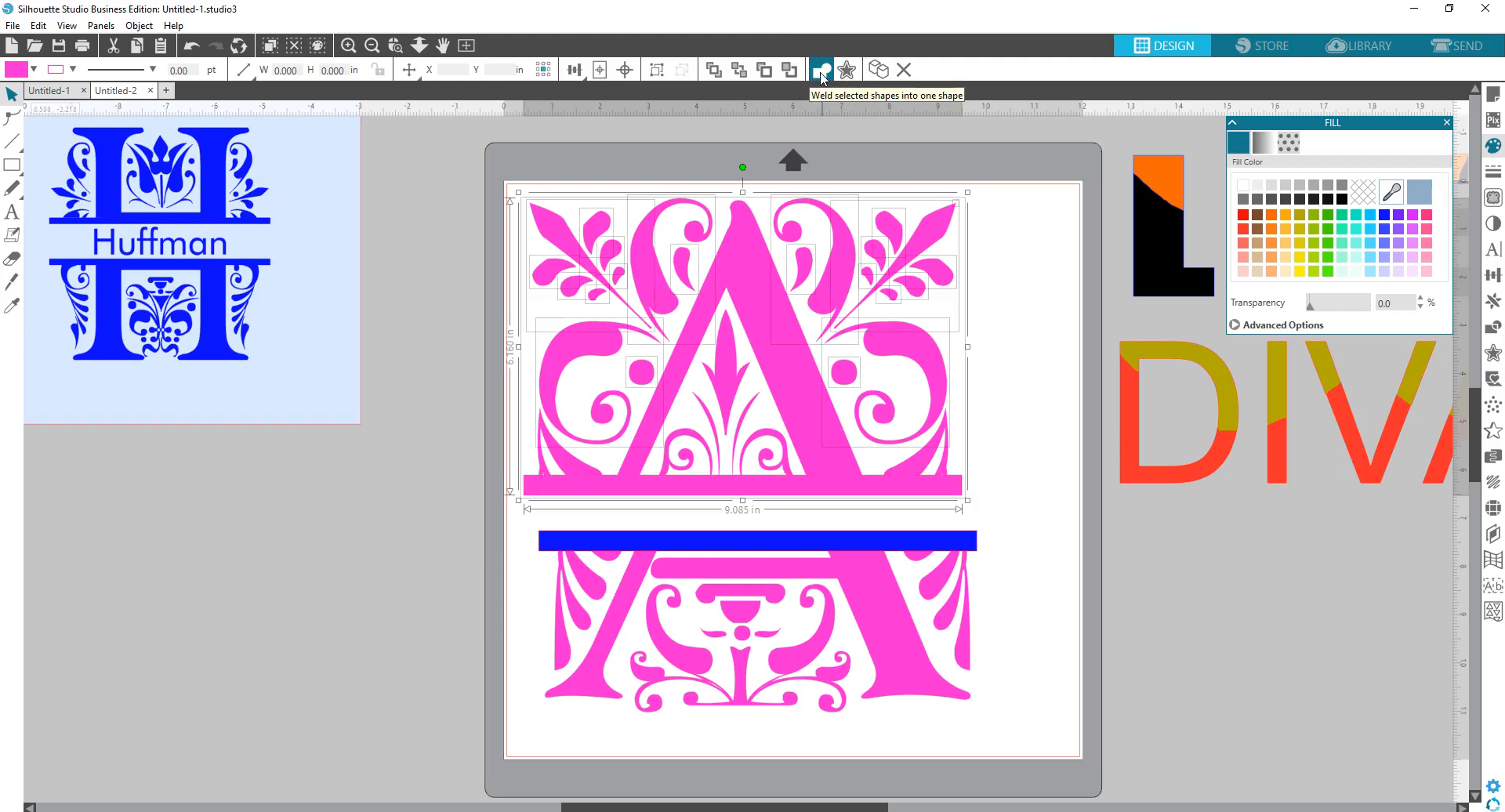
pyautogui.rightClick(774, 309)
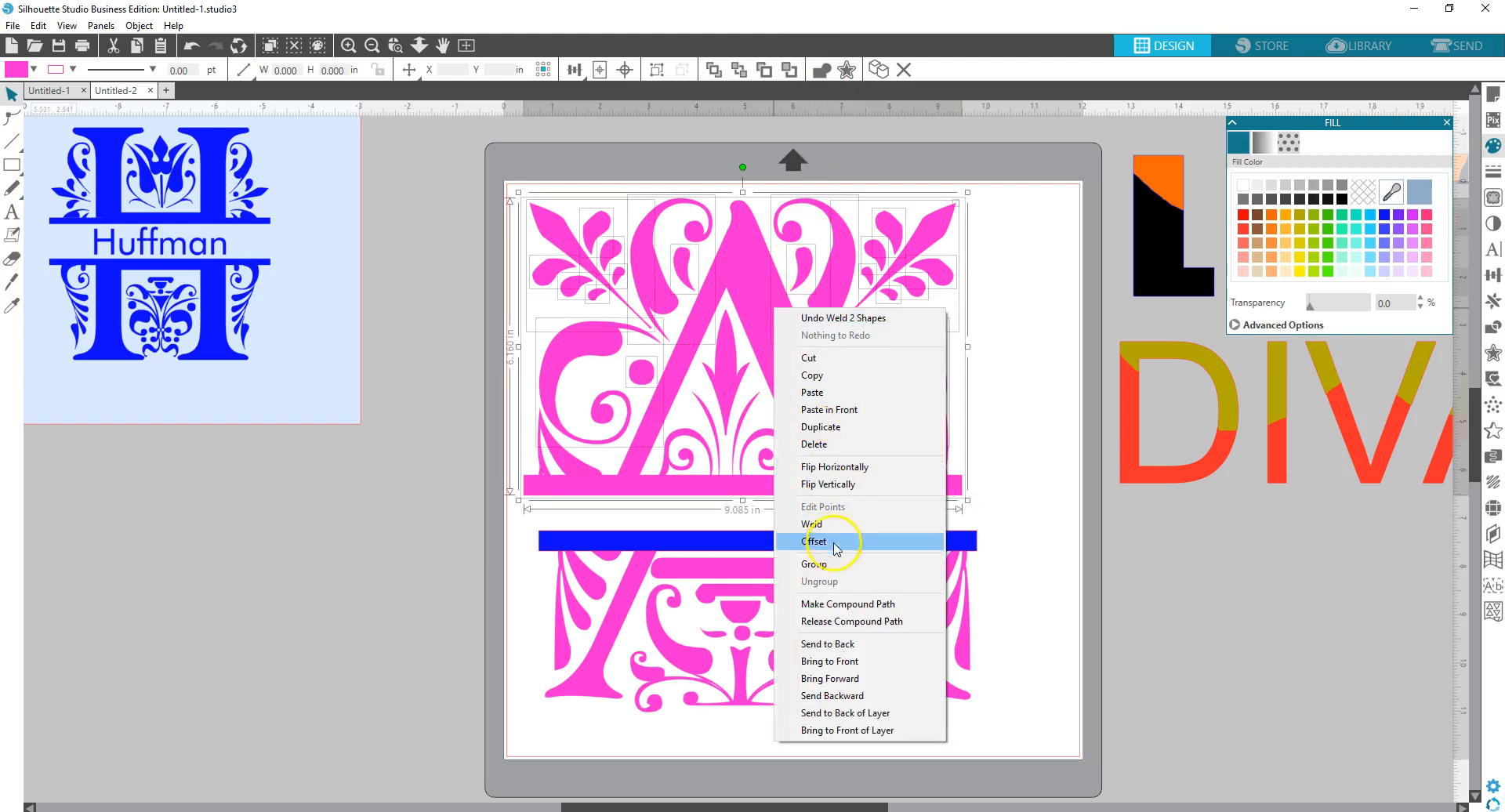
pyautogui.click(836, 563)
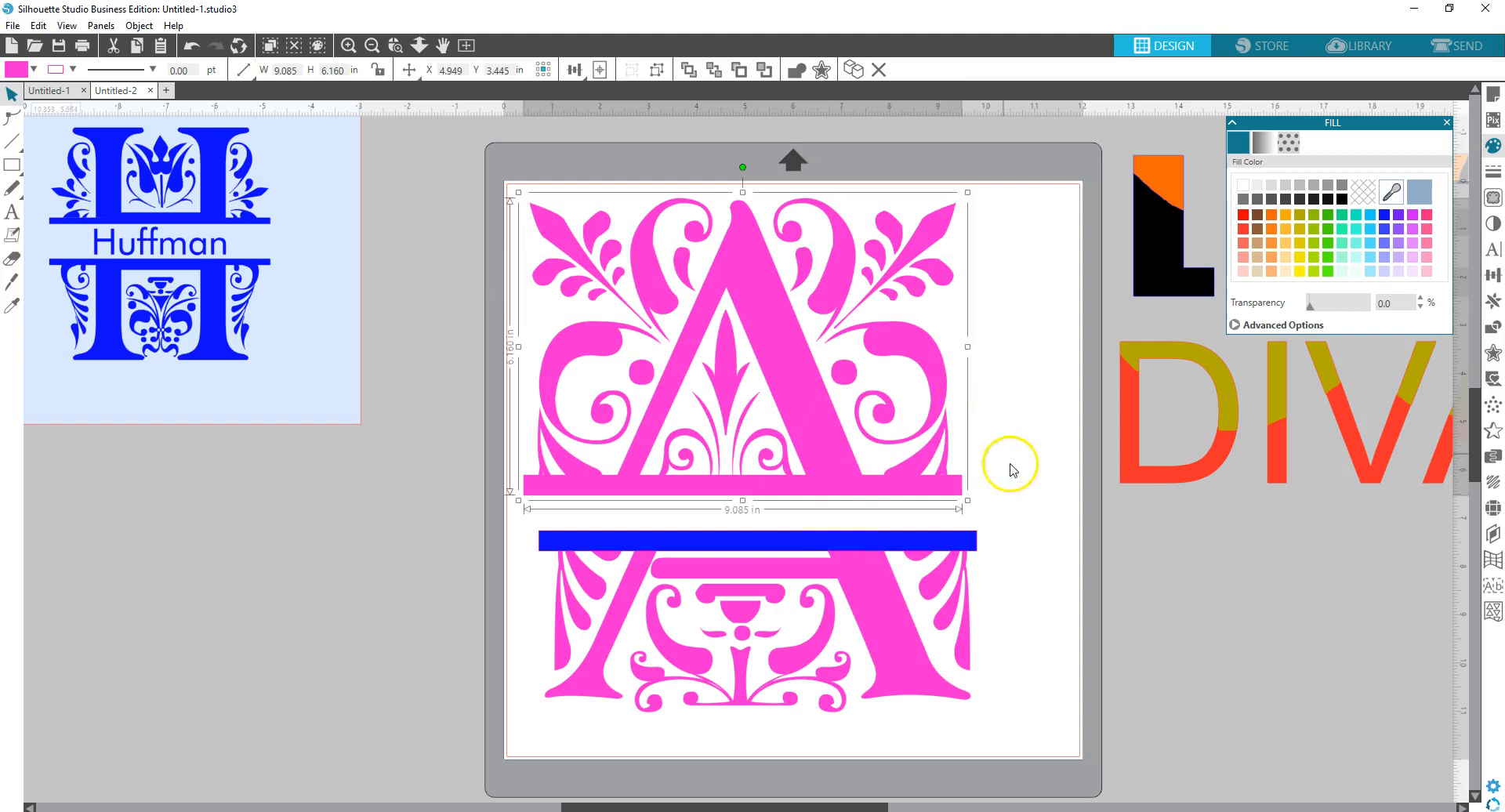
# - Nudge the lower bar up and set its fill transparency to 83% for a pale lavender strip
pyautogui.click(953, 541)
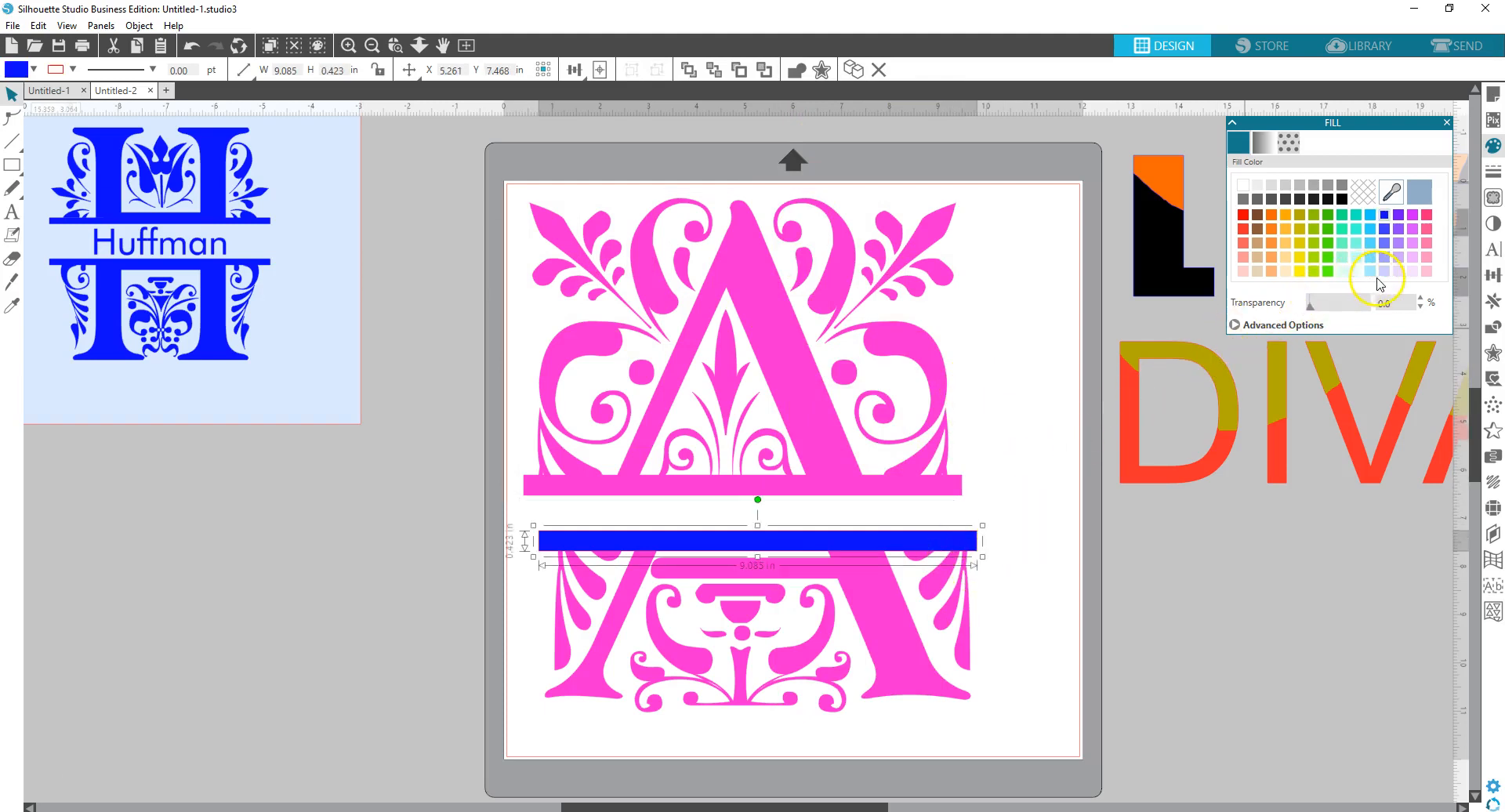
pyautogui.click(1311, 308)
pyautogui.moveTo(1311, 308); pyautogui.dragTo(1351, 308)
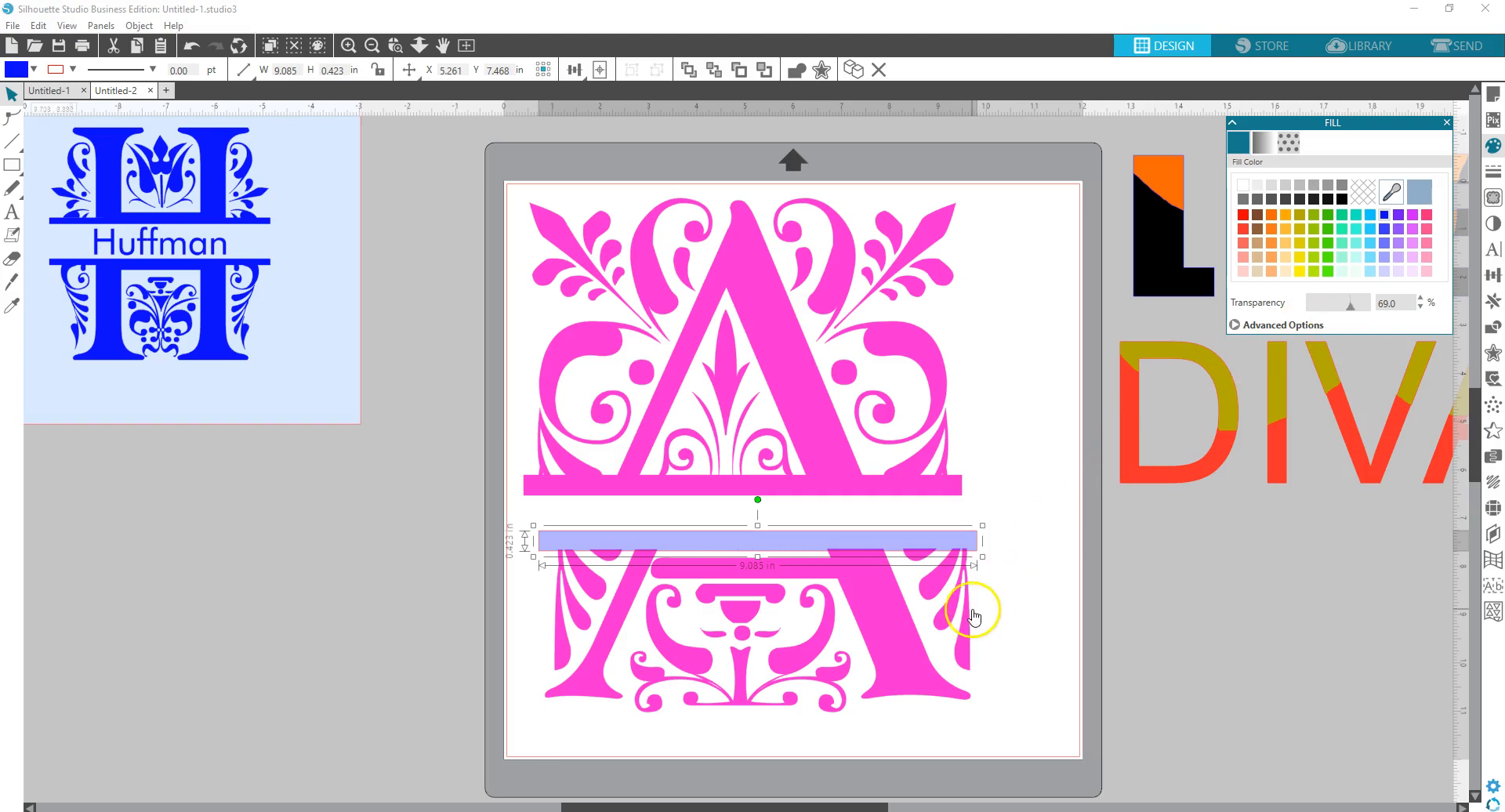
pyautogui.click(999, 663)
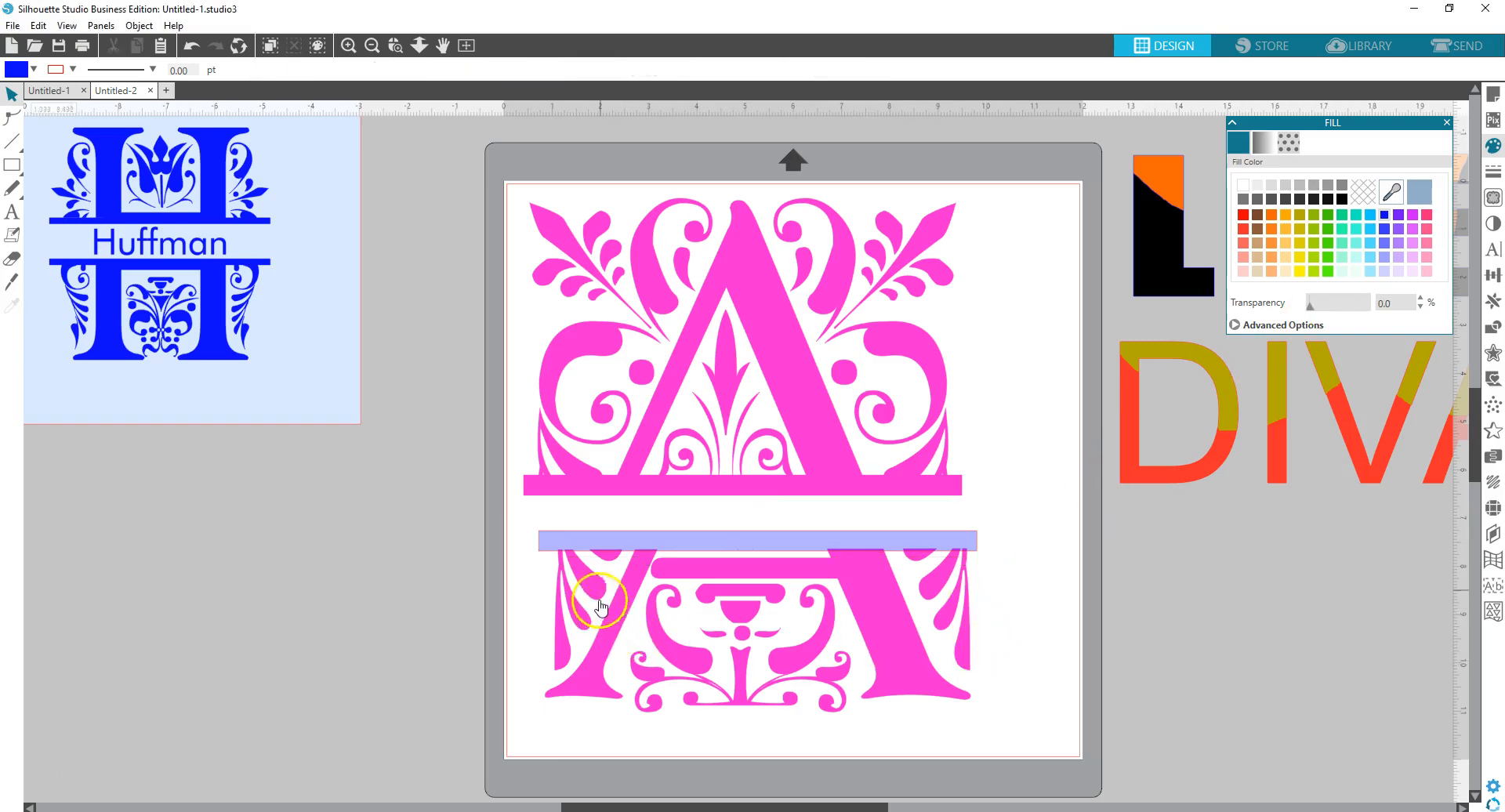
pyautogui.click(684, 539)
pyautogui.press('Up')
pyautogui.press('Up')
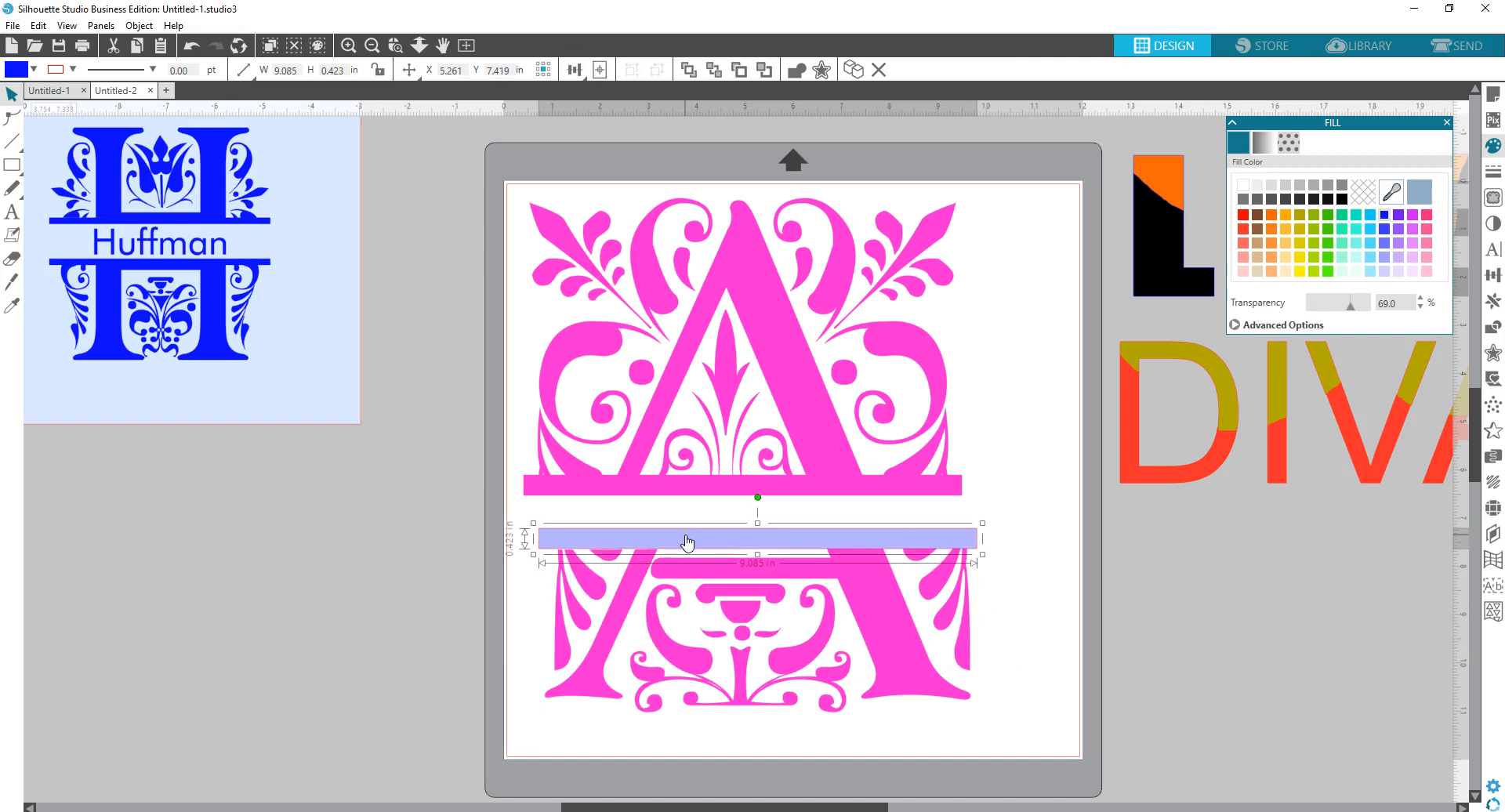
pyautogui.moveTo(687, 543); pyautogui.dragTo(686, 543)
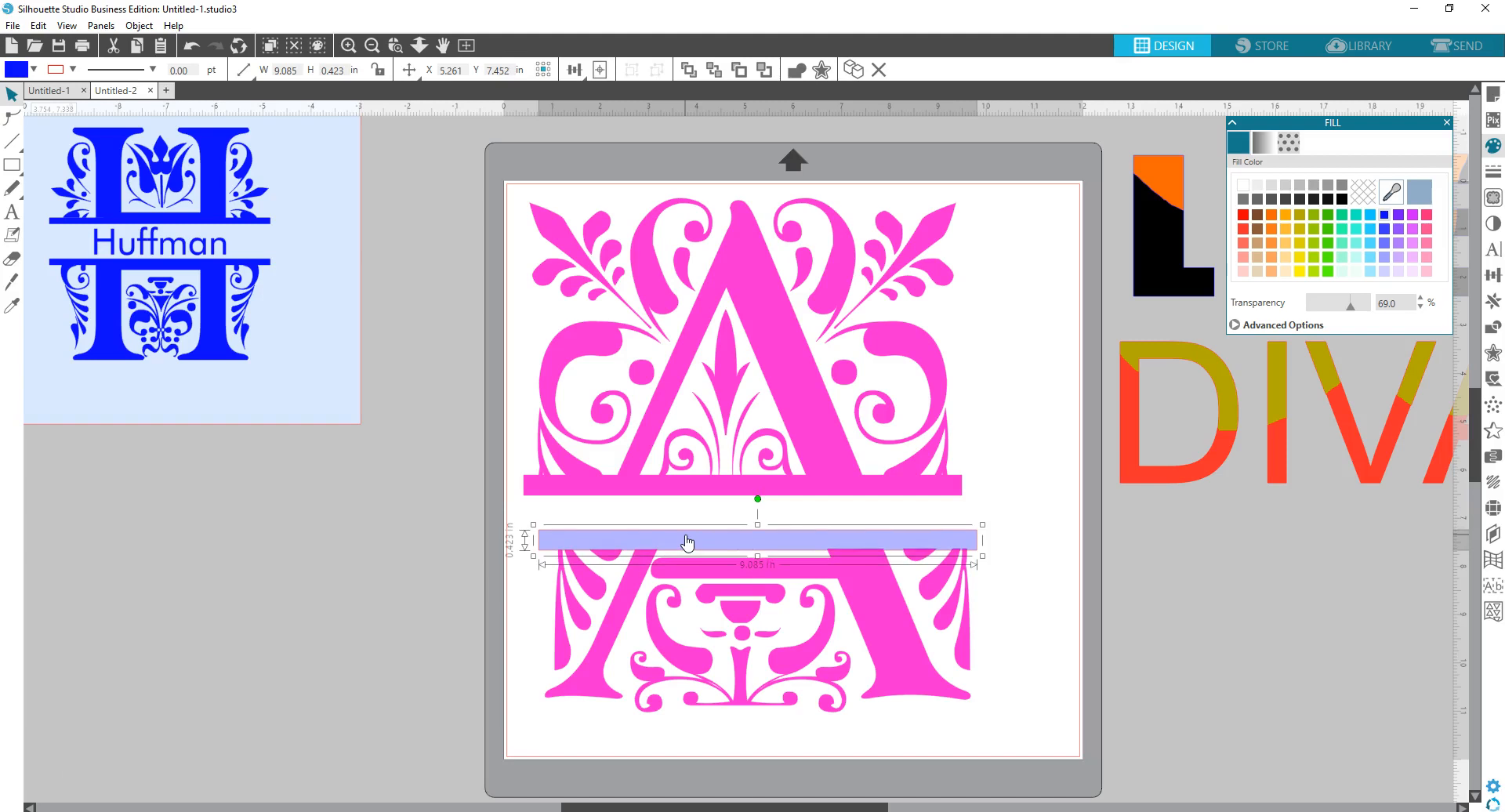
pyautogui.click(1386, 306)
pyautogui.moveTo(1350, 312); pyautogui.dragTo(1359, 308)
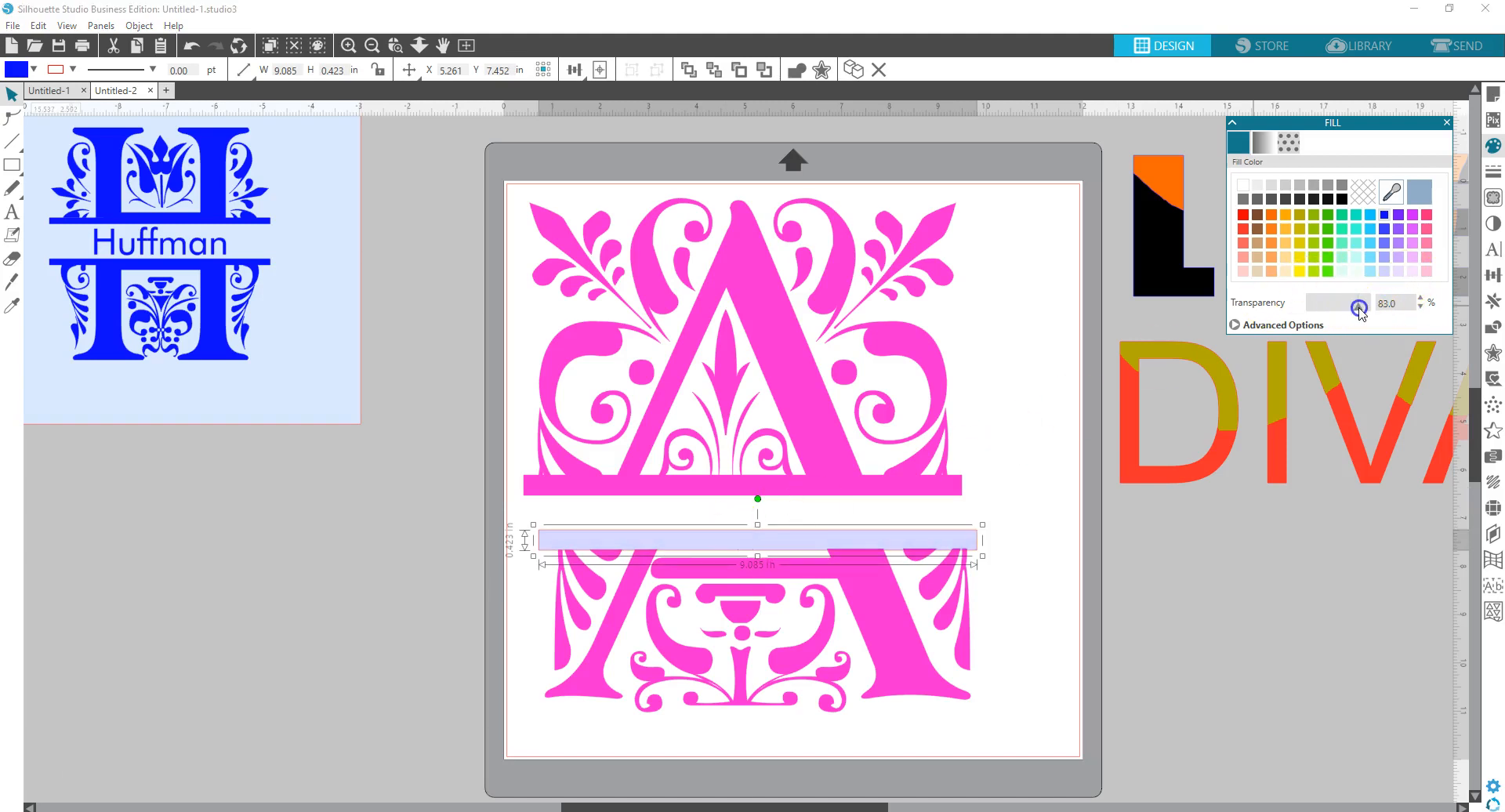
# - Weld the pale lower bar into the A's lower half, group it, and close the Fill panel
pyautogui.click(979, 635)
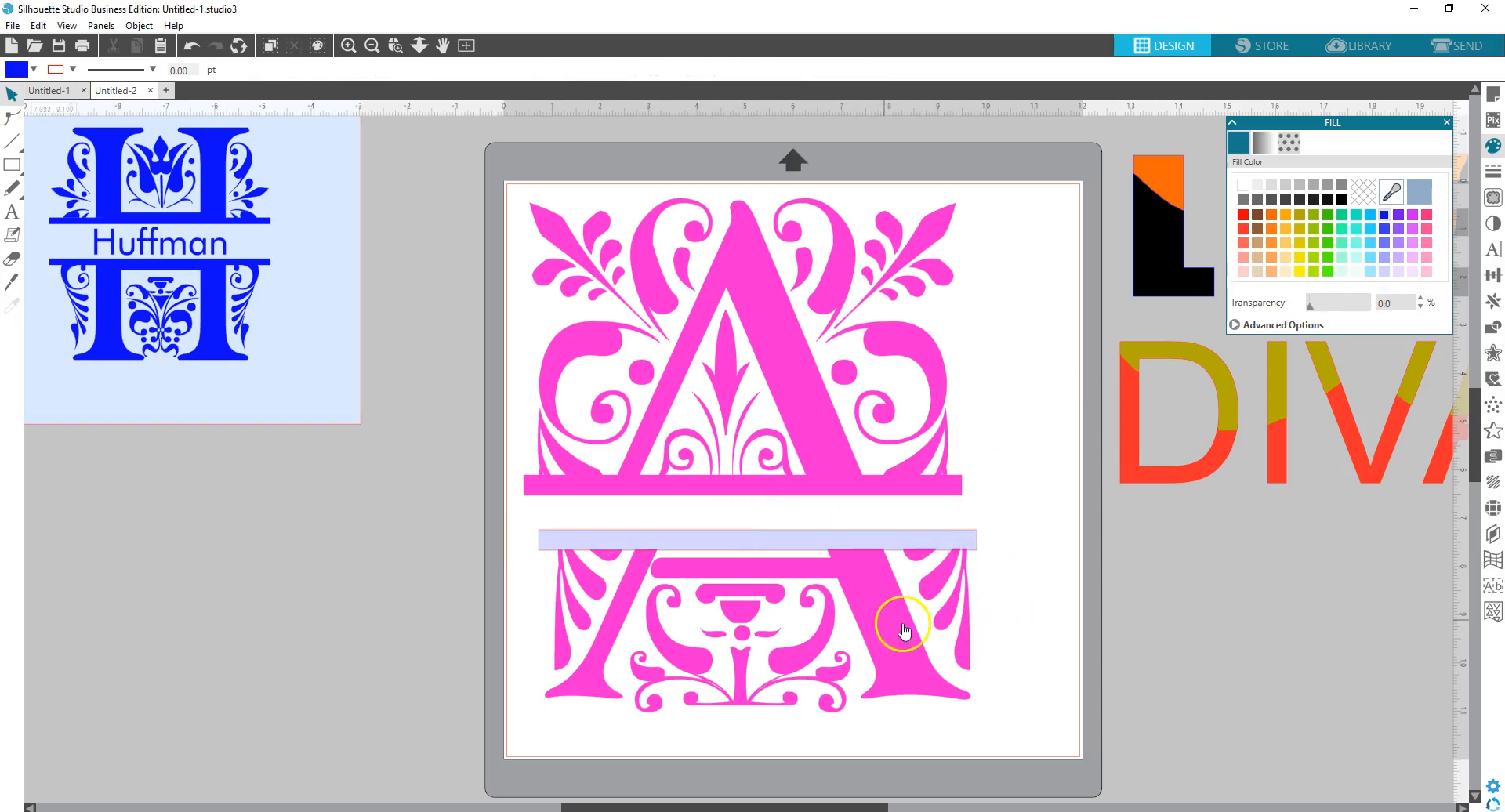
pyautogui.moveTo(521, 508); pyautogui.dragTo(953, 725)
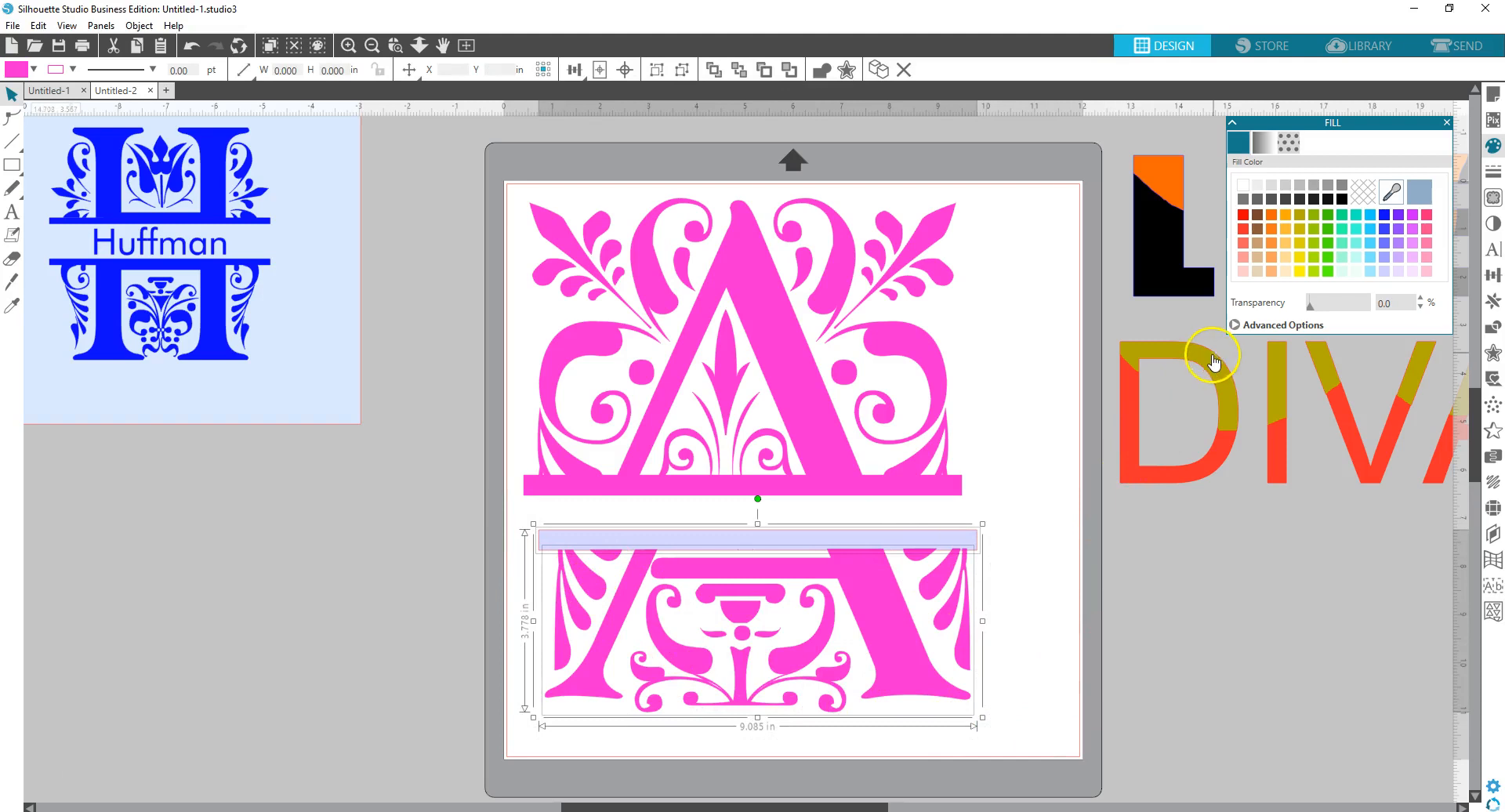
pyautogui.click(820, 69)
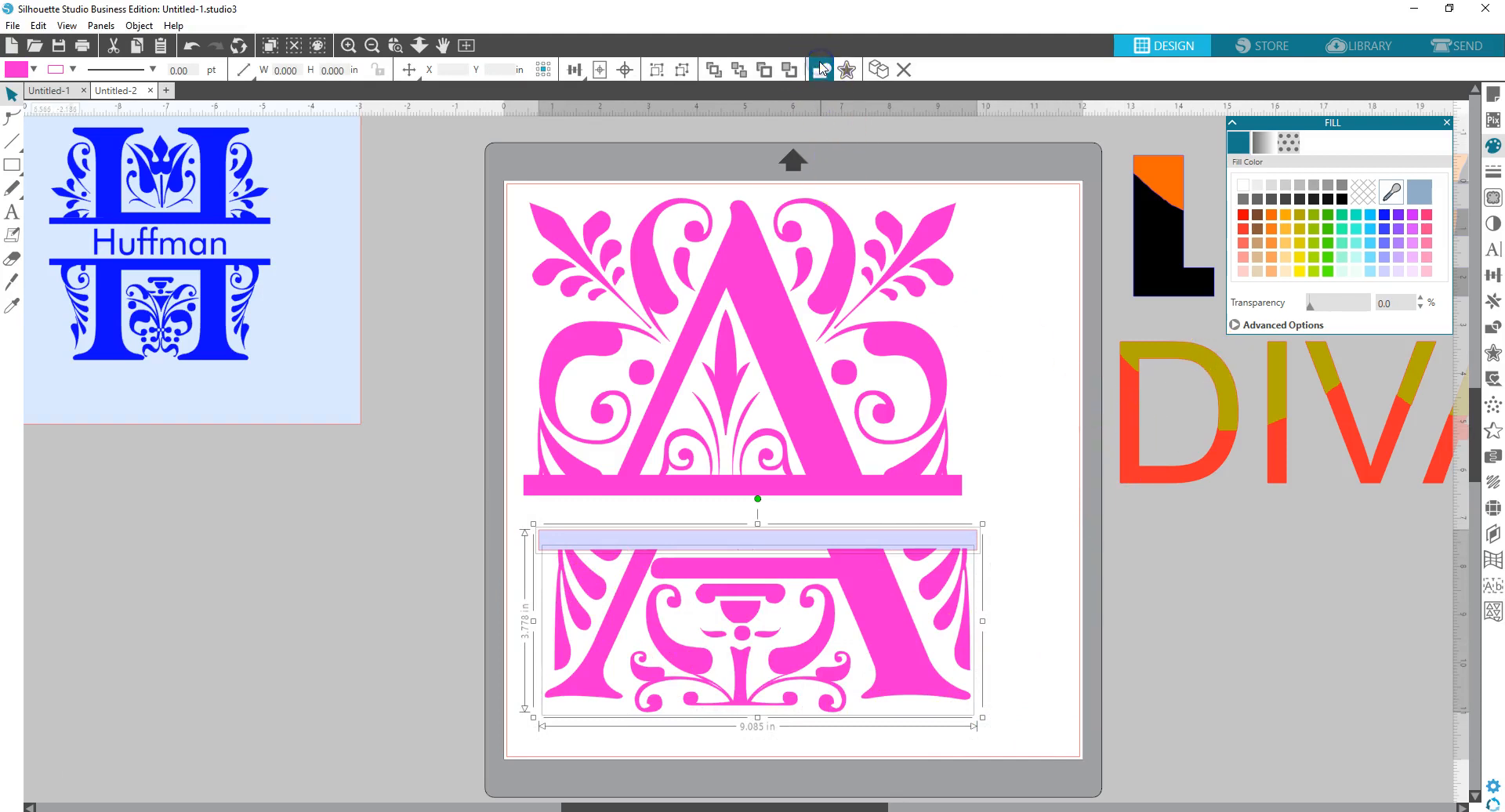
pyautogui.rightClick(792, 626)
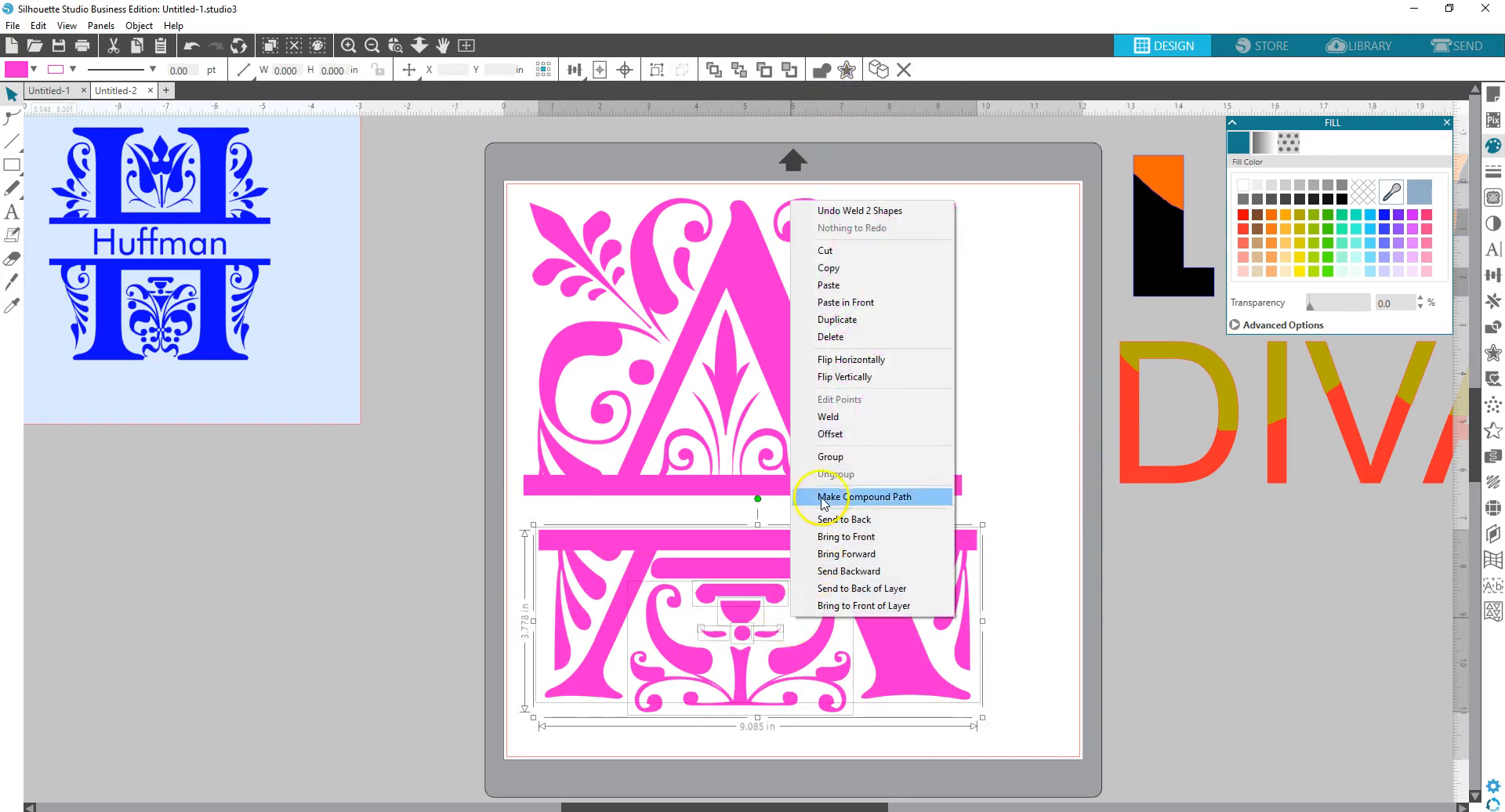
pyautogui.click(831, 457)
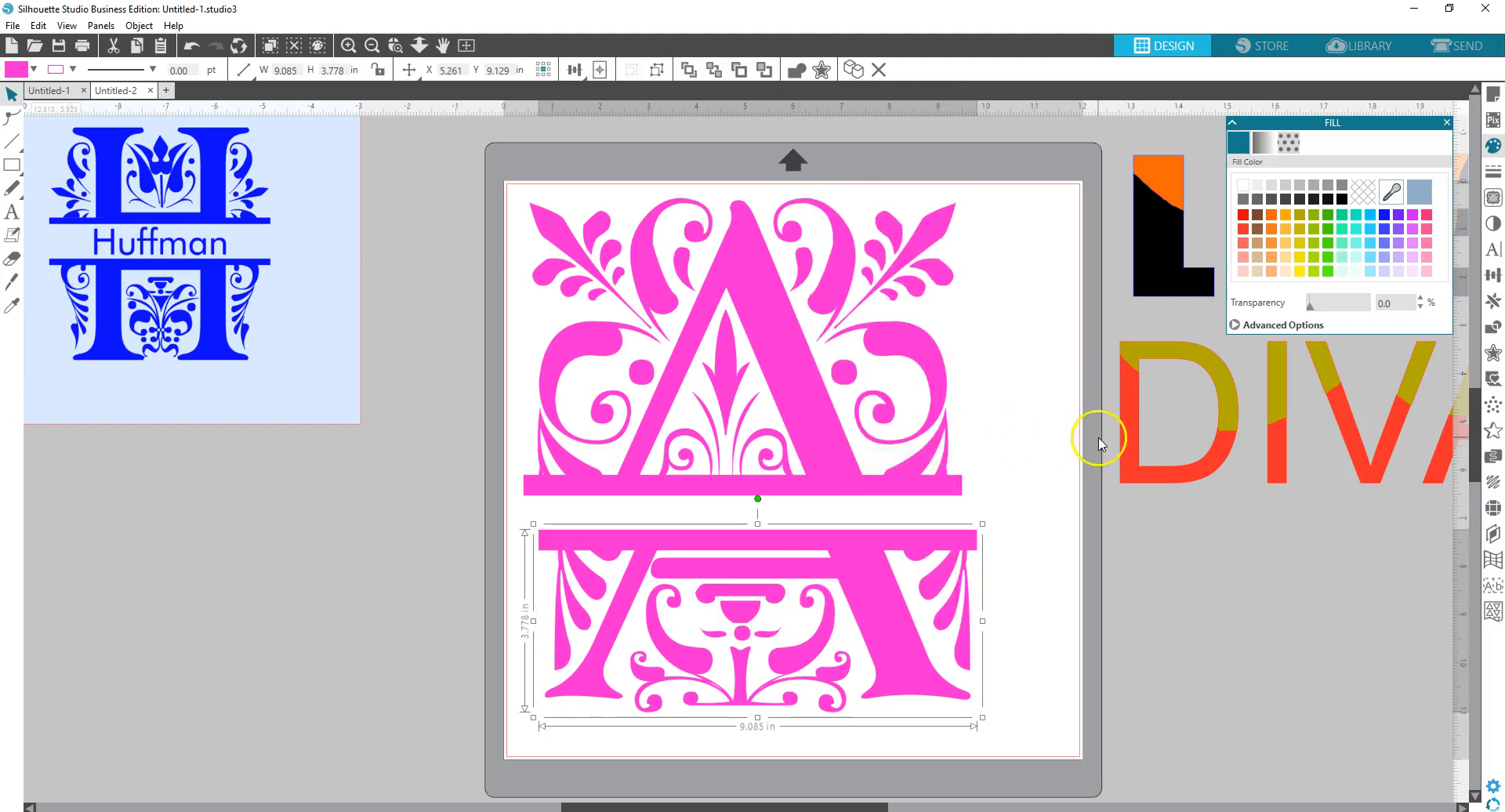
pyautogui.click(1051, 447)
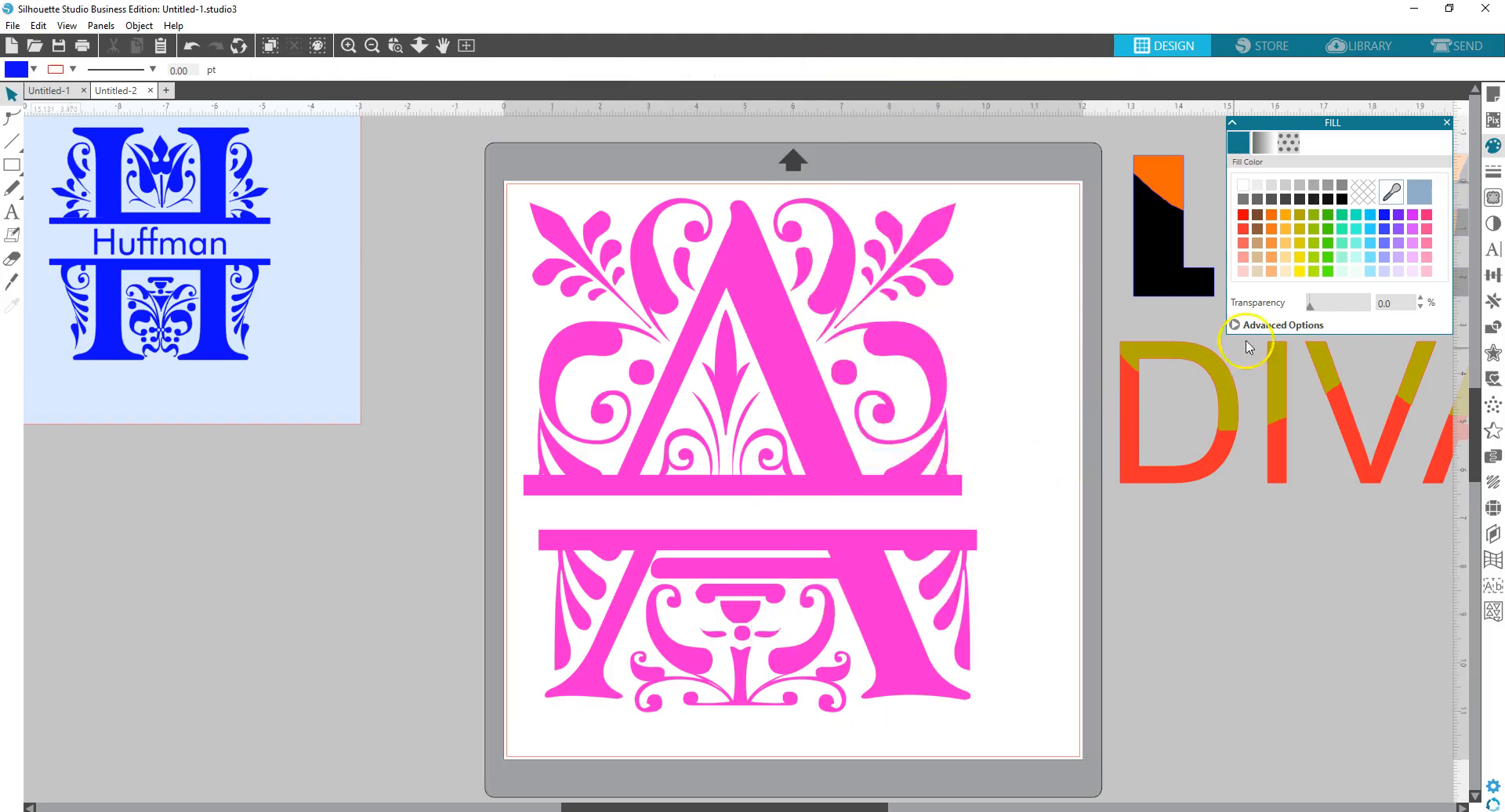
pyautogui.click(1446, 123)
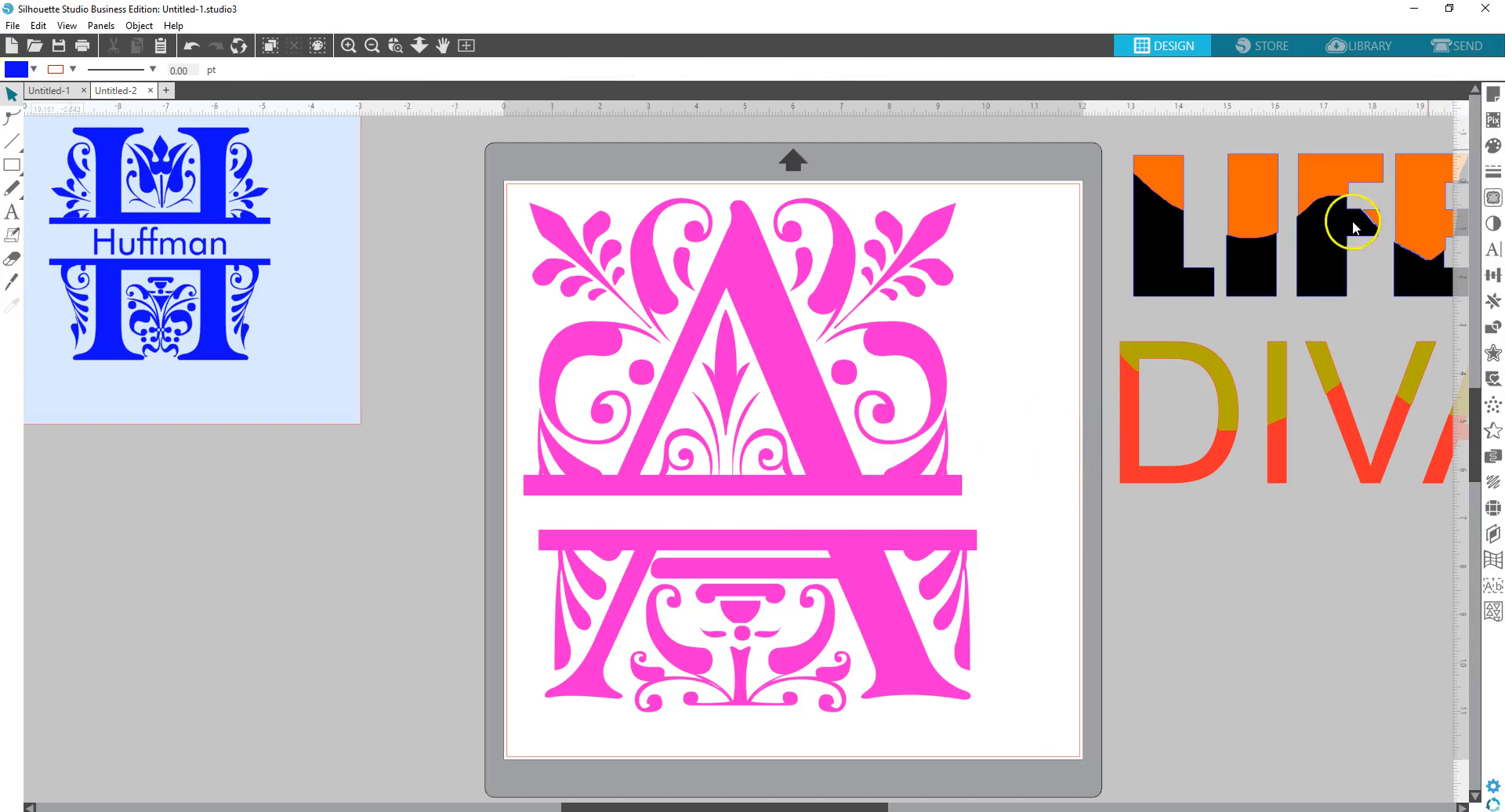
# - Drag the upper and lower A halves higher on the mat, then select both together
pyautogui.click(771, 461)
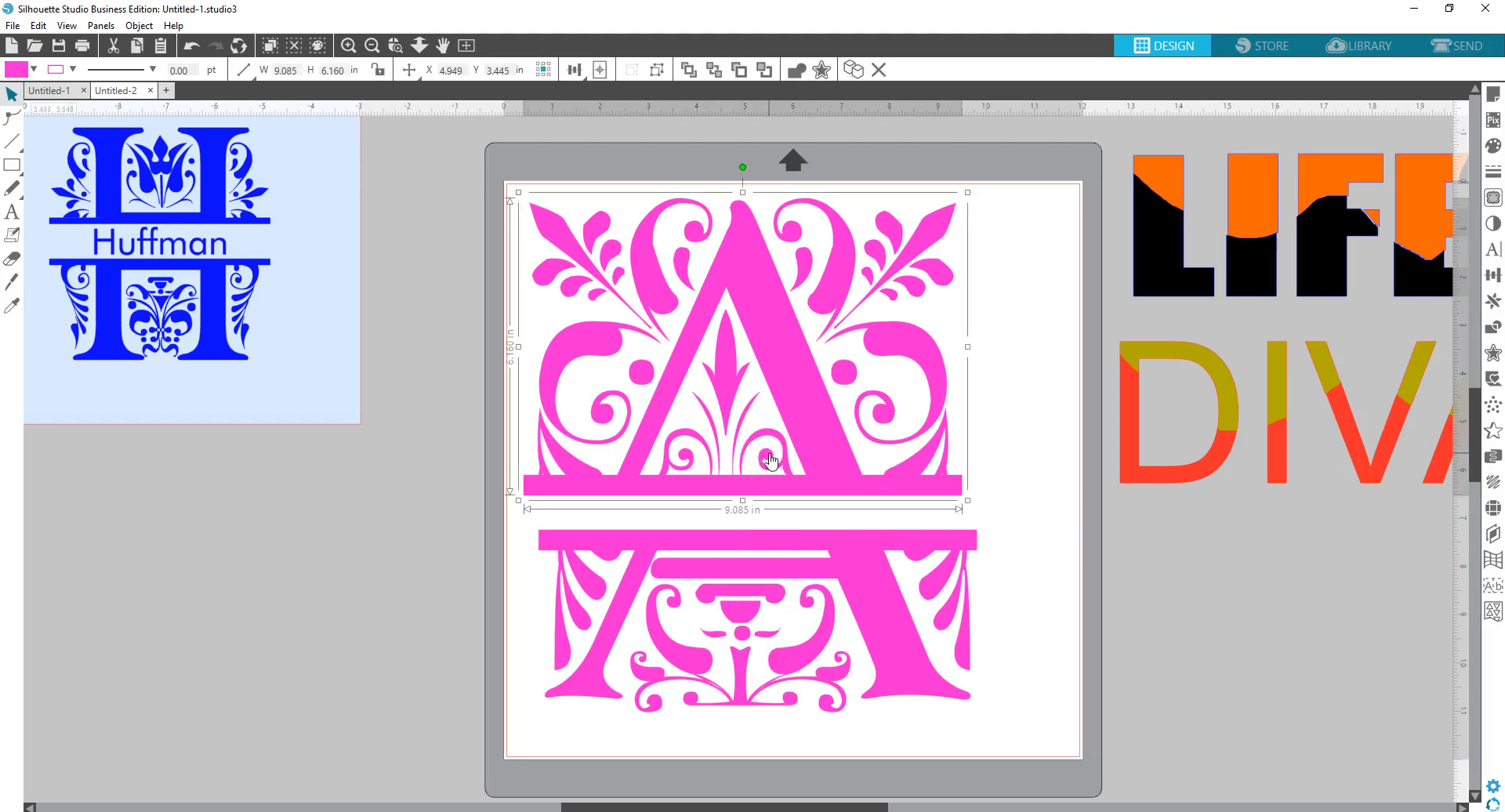
pyautogui.moveTo(770, 461); pyautogui.dragTo(780, 421)
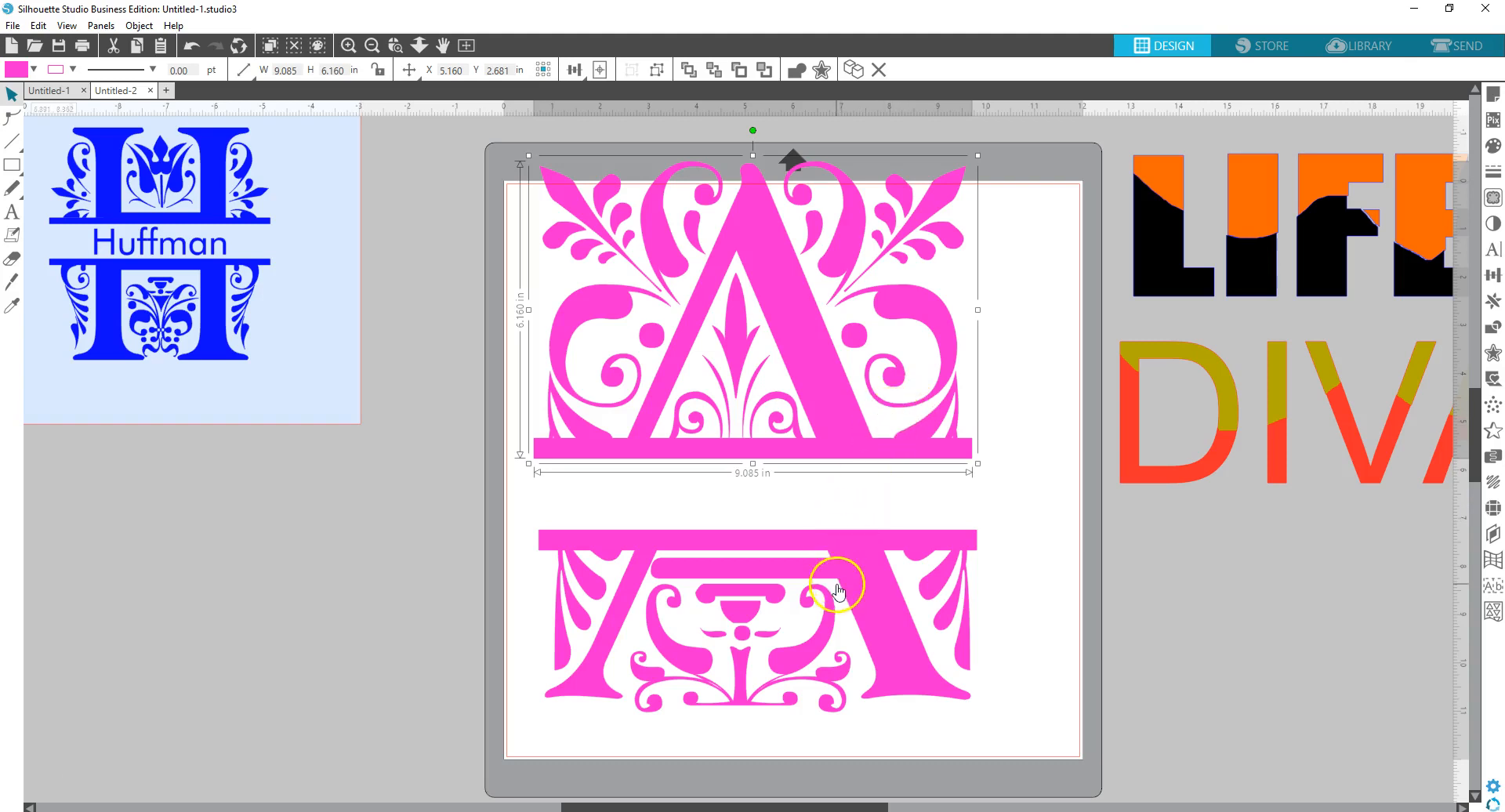
pyautogui.click(839, 615)
pyautogui.moveTo(838, 616); pyautogui.dragTo(835, 570)
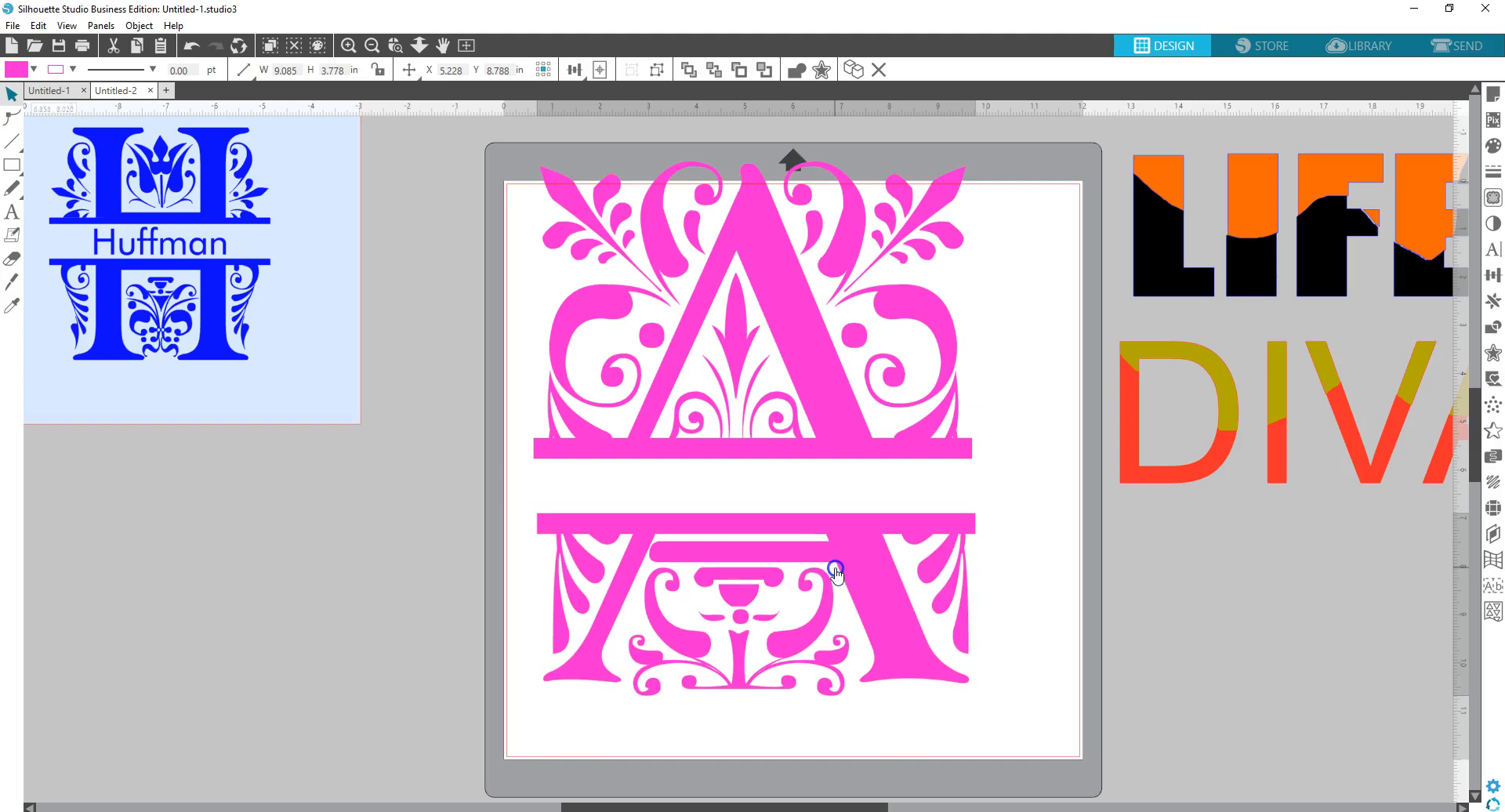
pyautogui.click(832, 414)
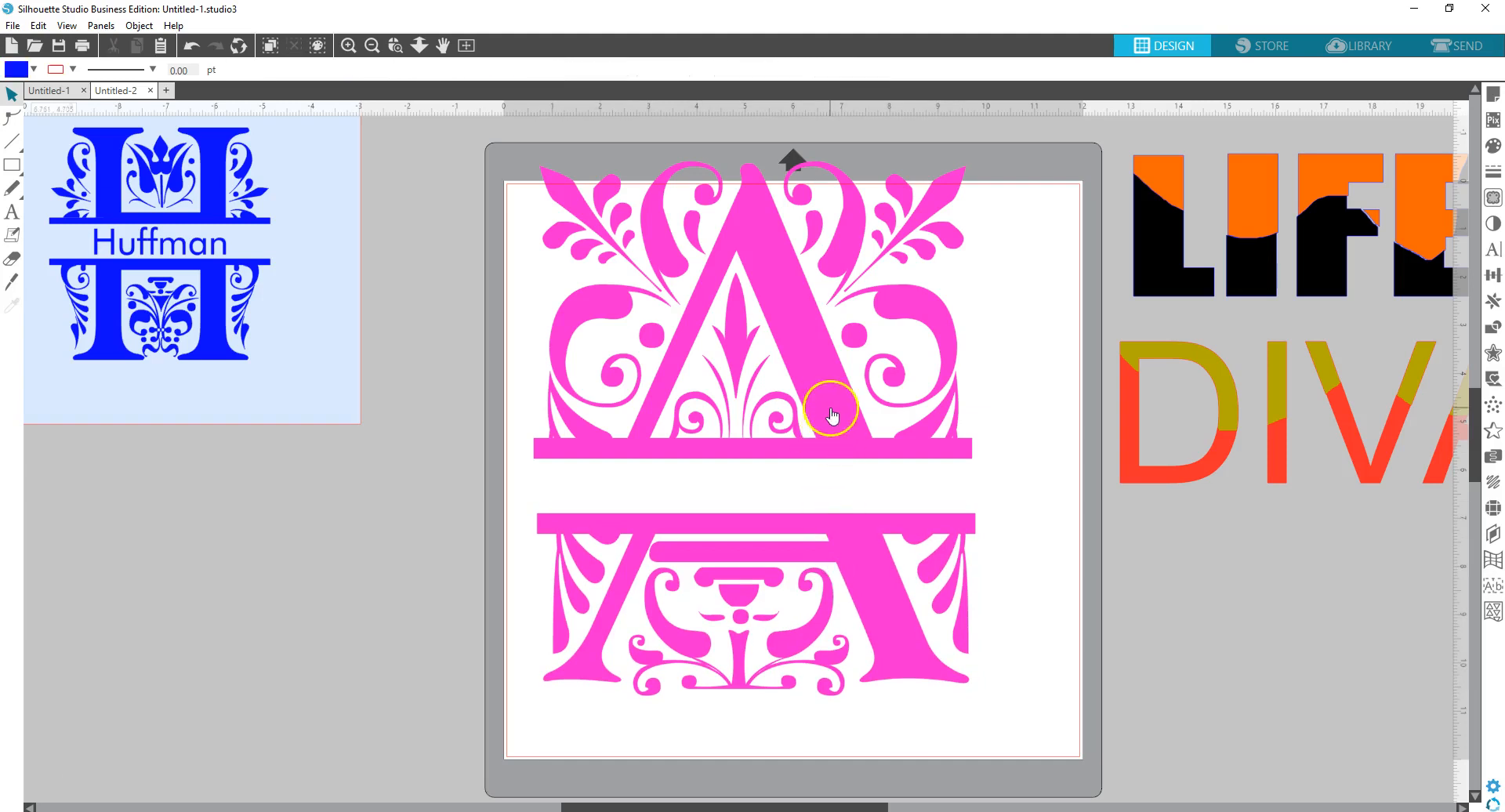
pyautogui.moveTo(485, 138); pyautogui.dragTo(1036, 687)
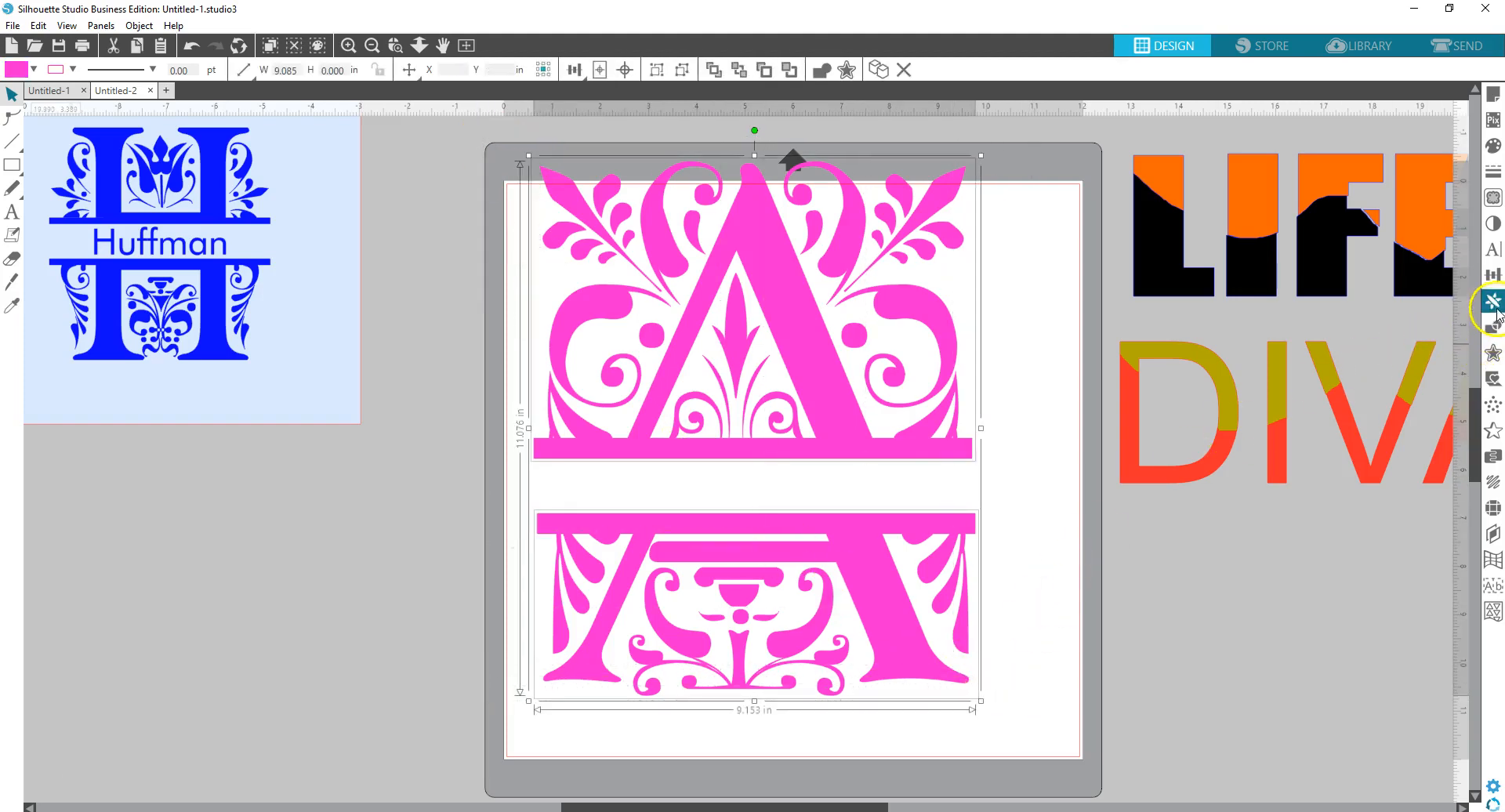
# - Centre both pink A halves horizontally and group them together
pyautogui.click(1492, 279)
pyautogui.click(1384, 212)
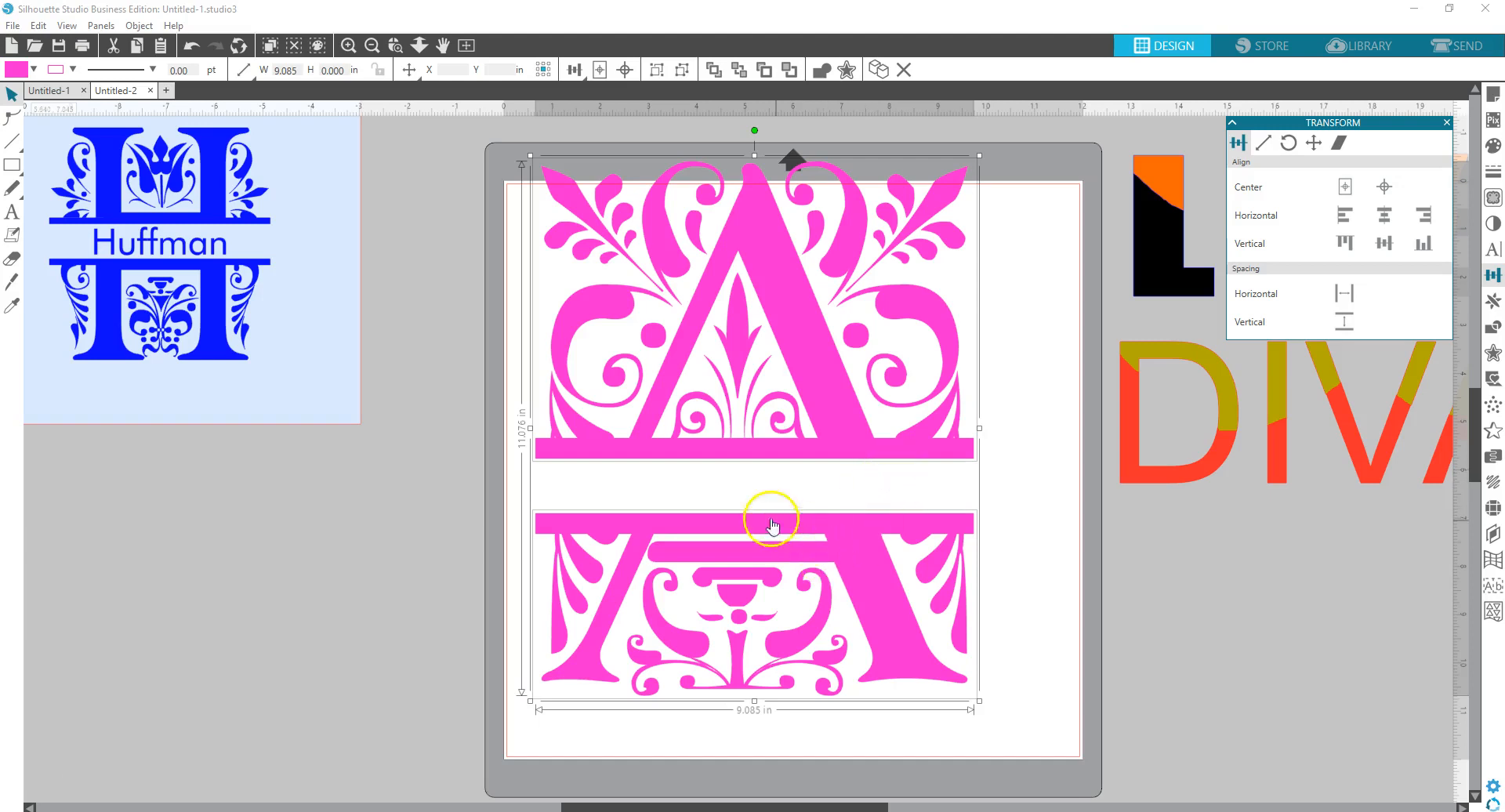
pyautogui.rightClick(684, 576)
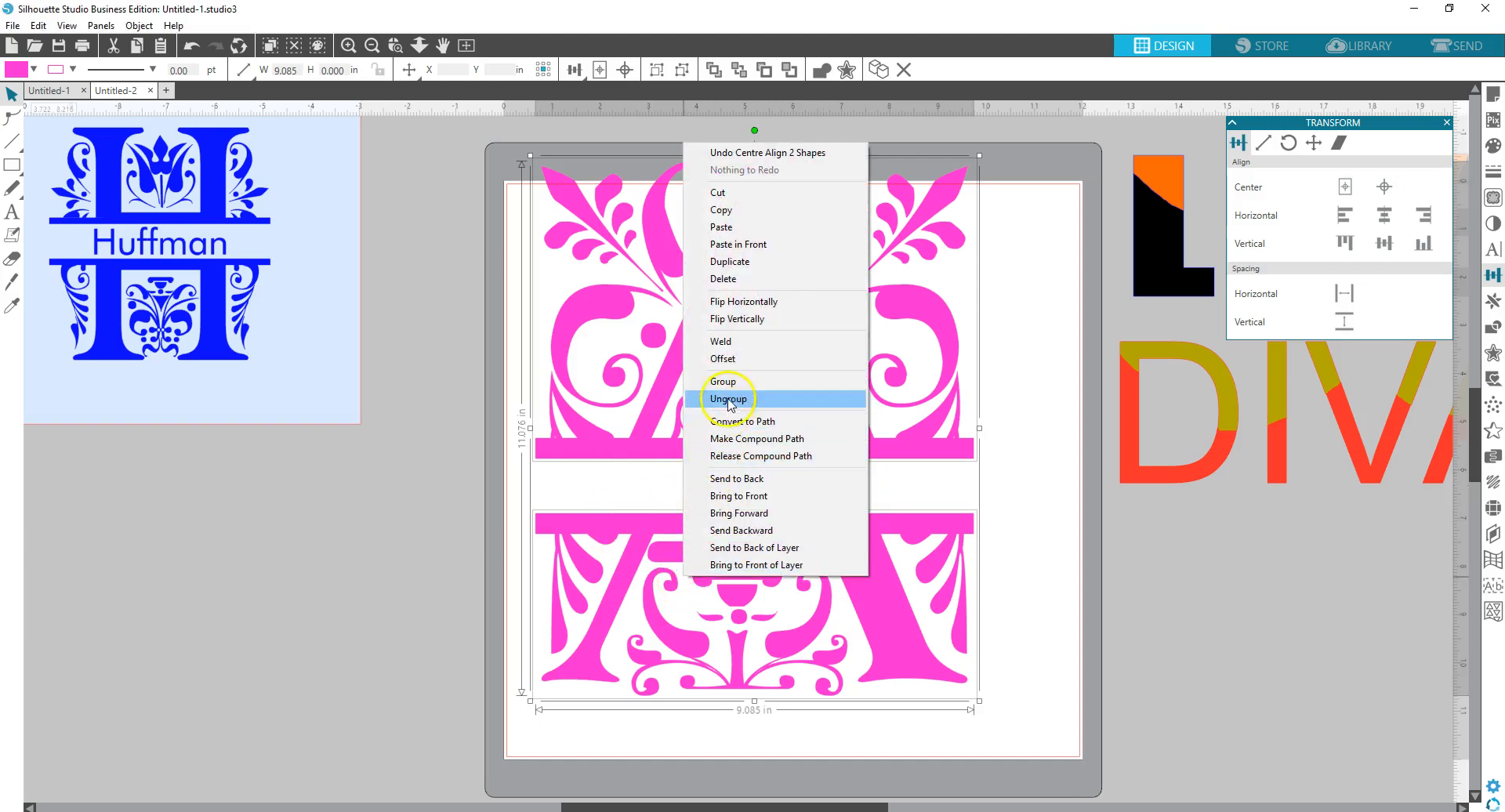
pyautogui.click(722, 382)
# - Move the grouped A down toward the page centre and deselect it
pyautogui.moveTo(725, 407); pyautogui.dragTo(751, 453)
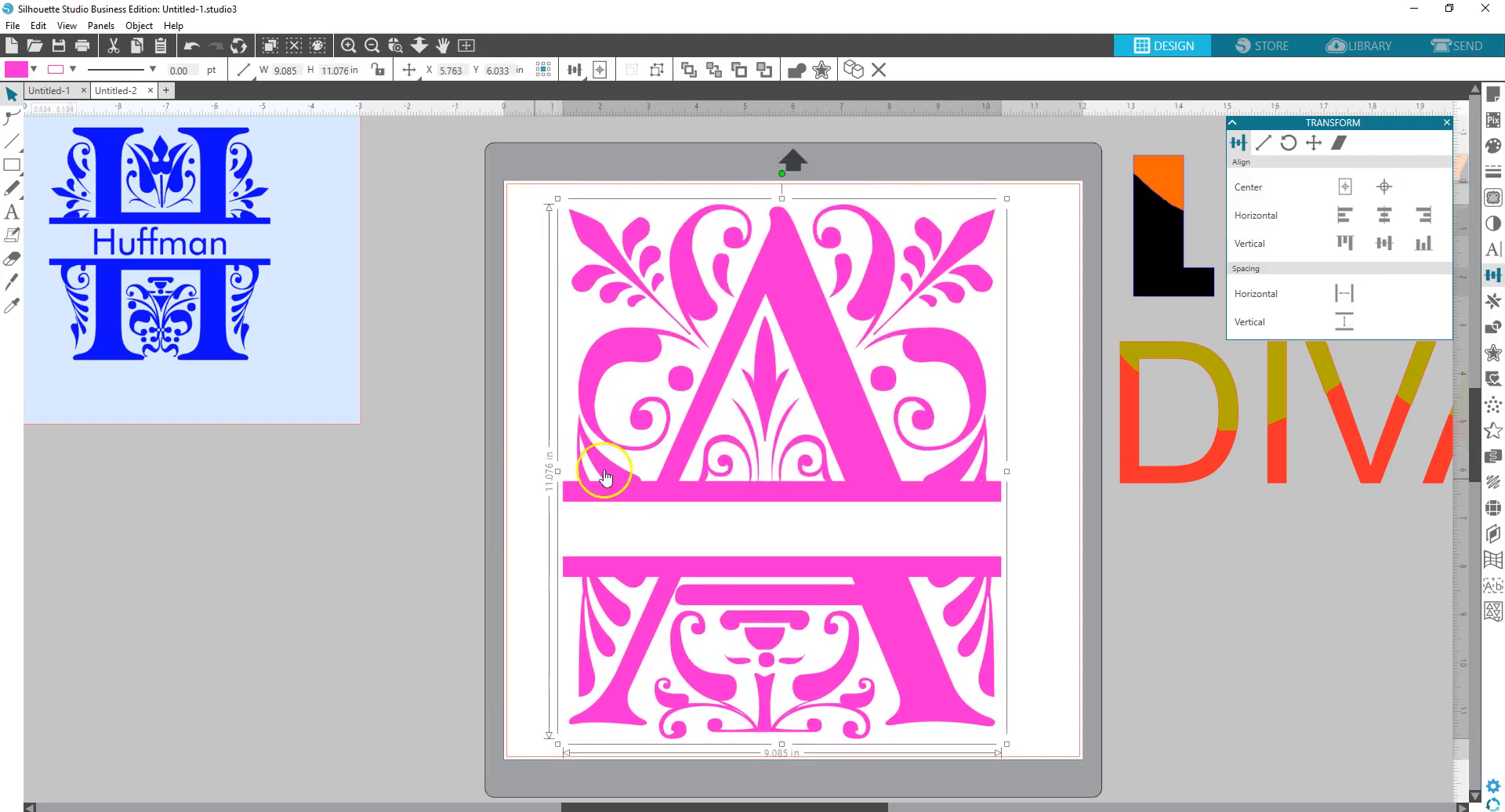
pyautogui.click(304, 547)
pyautogui.click(12, 212)
# - Type the full name as a new text line and drag it into the gap between the A halves
pyautogui.click(340, 597)
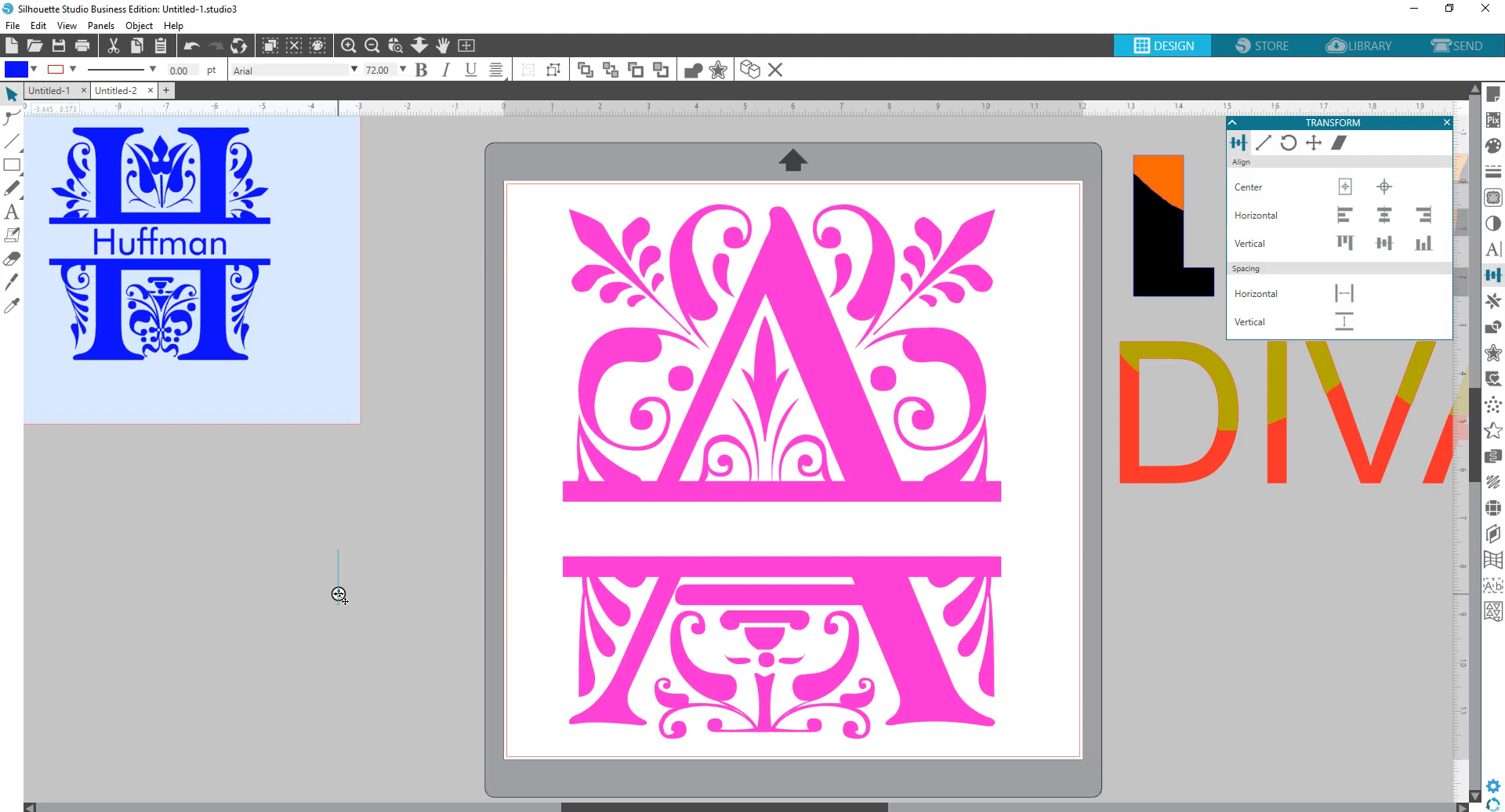
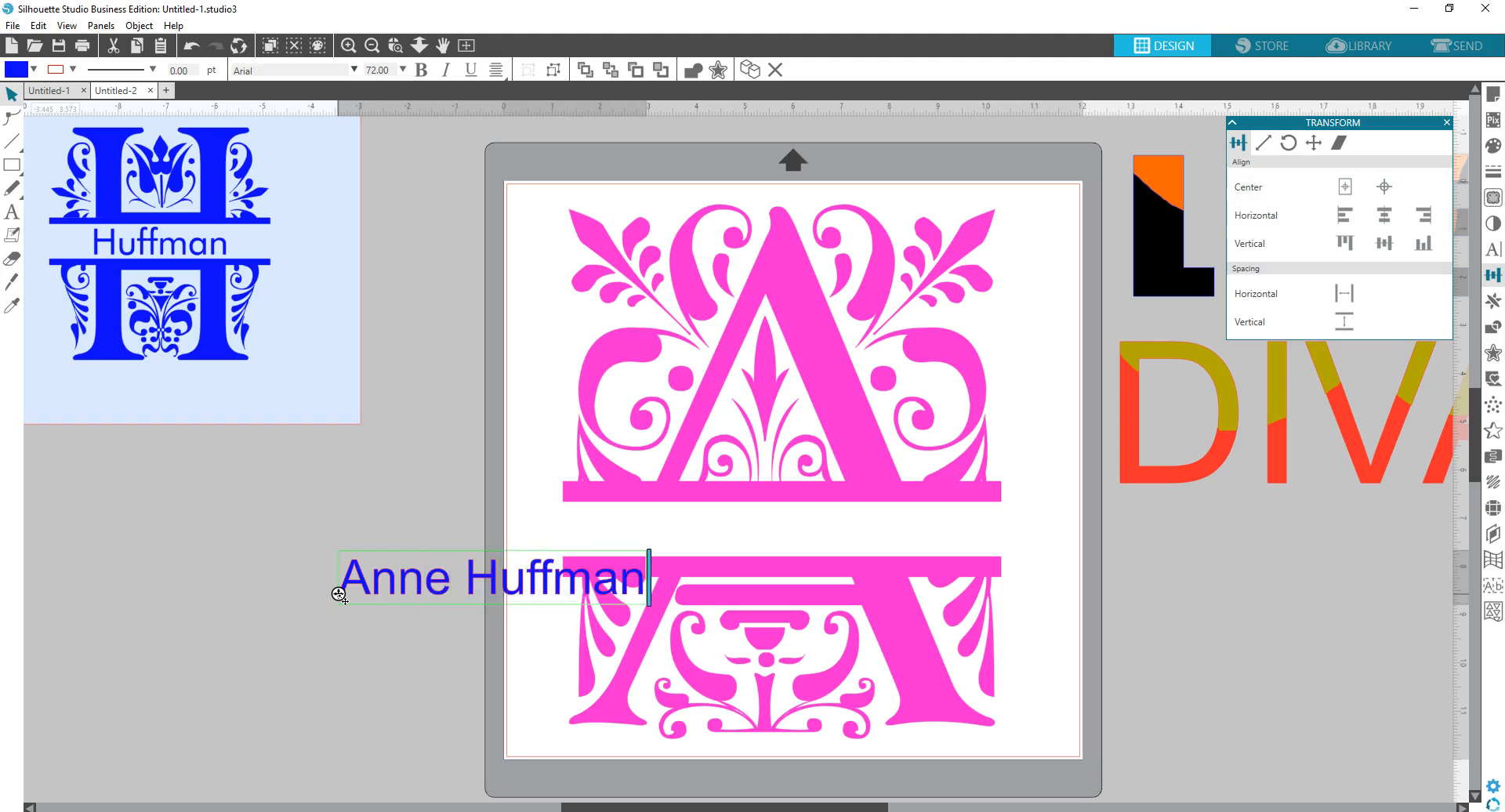
pyautogui.click(320, 668)
pyautogui.click(430, 567)
pyautogui.moveTo(431, 576); pyautogui.dragTo(718, 523)
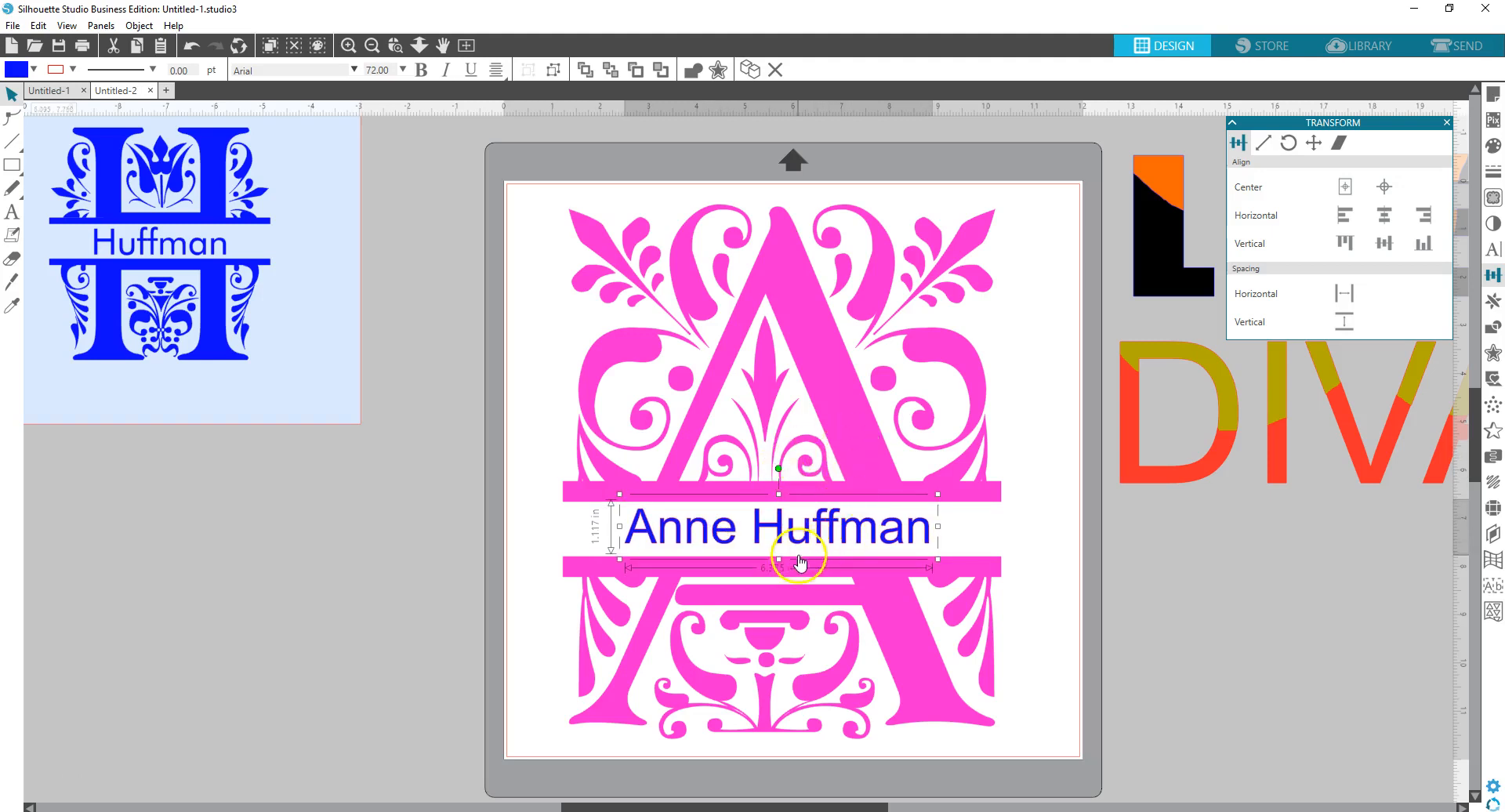
# - Align the name line to the A's horizontal centre, then marquee-select both and group them
pyautogui.click(879, 466)
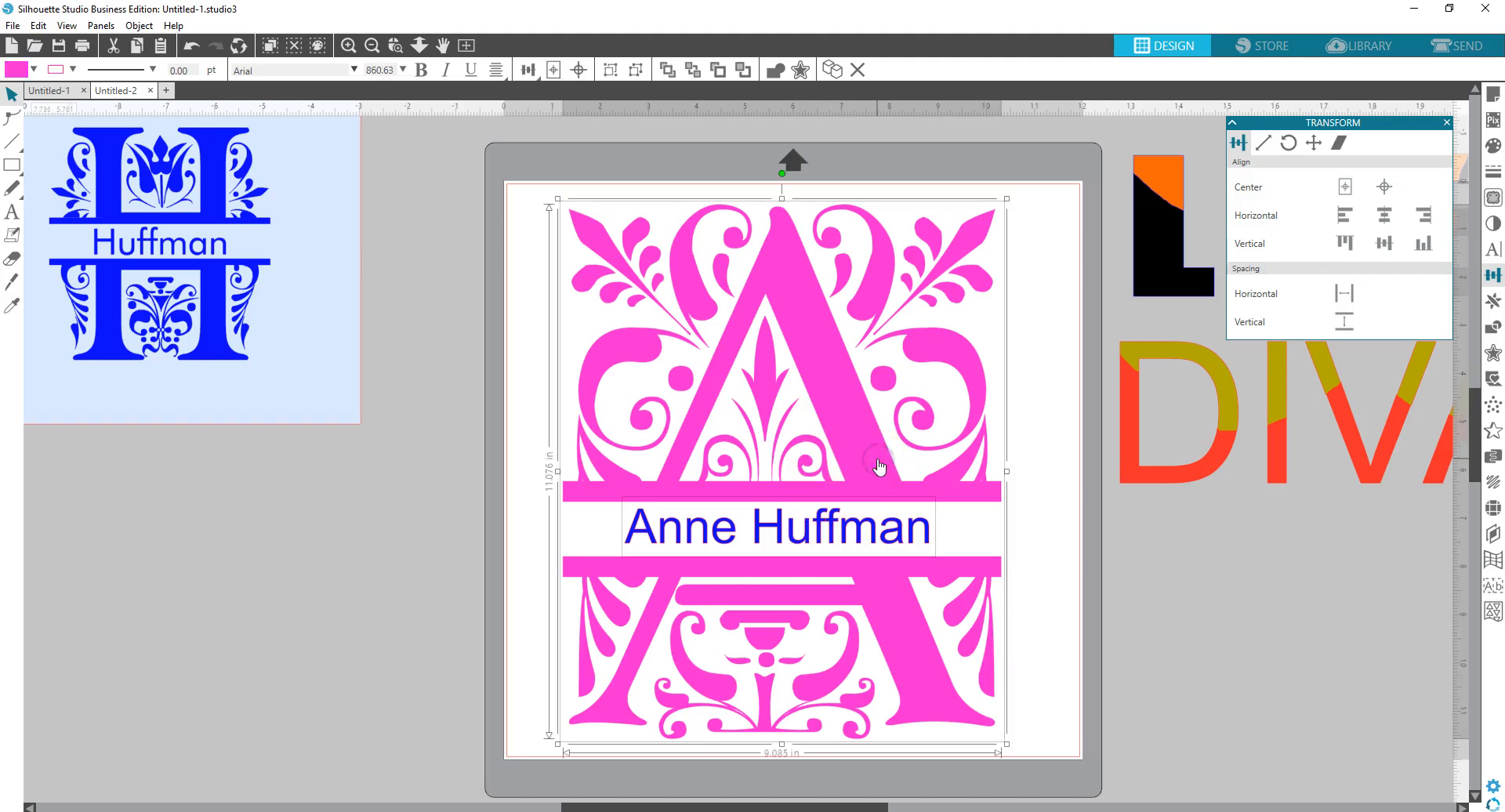
pyautogui.click(1384, 215)
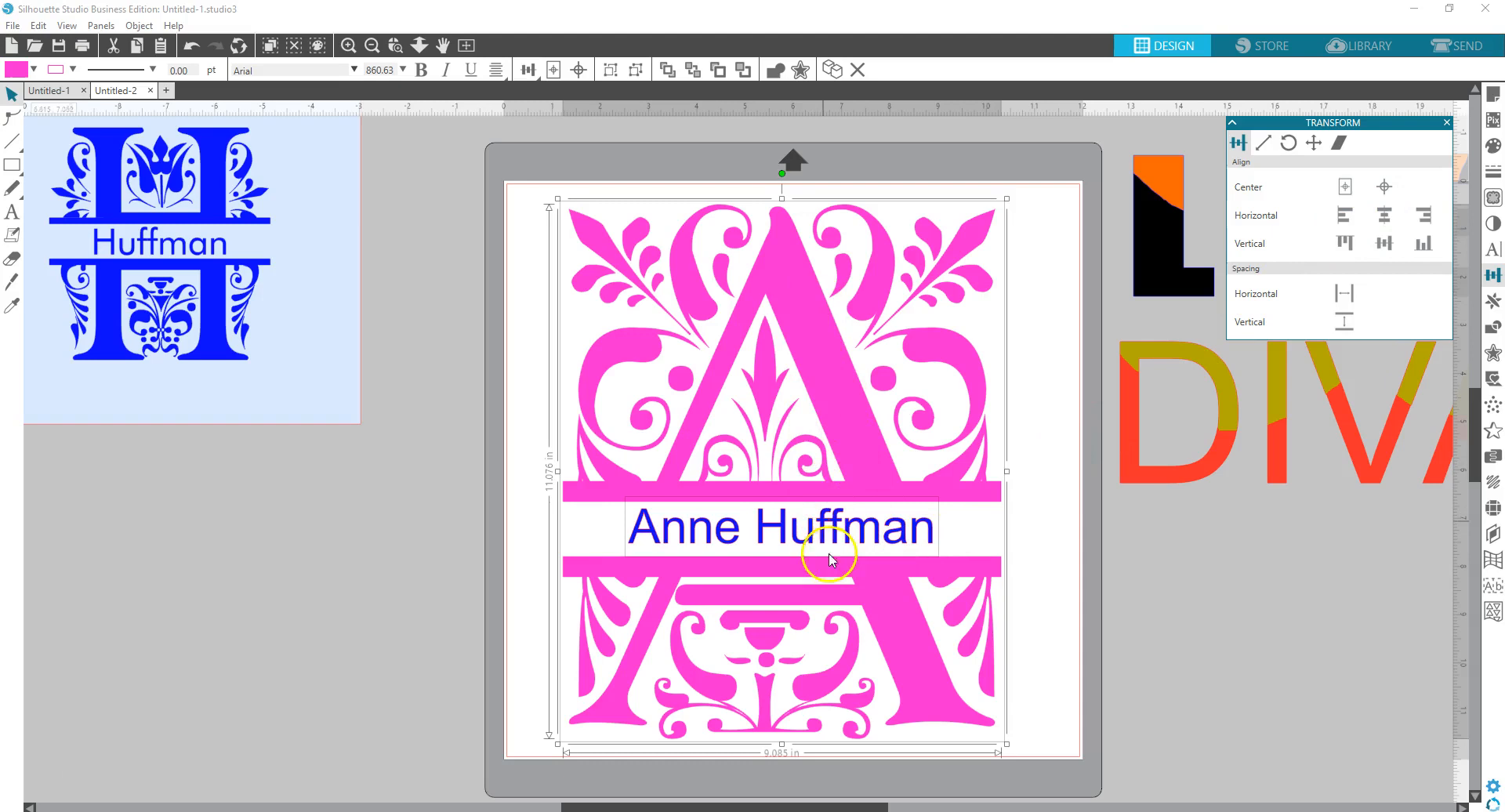
pyautogui.click(1069, 630)
pyautogui.moveTo(492, 185); pyautogui.dragTo(957, 691)
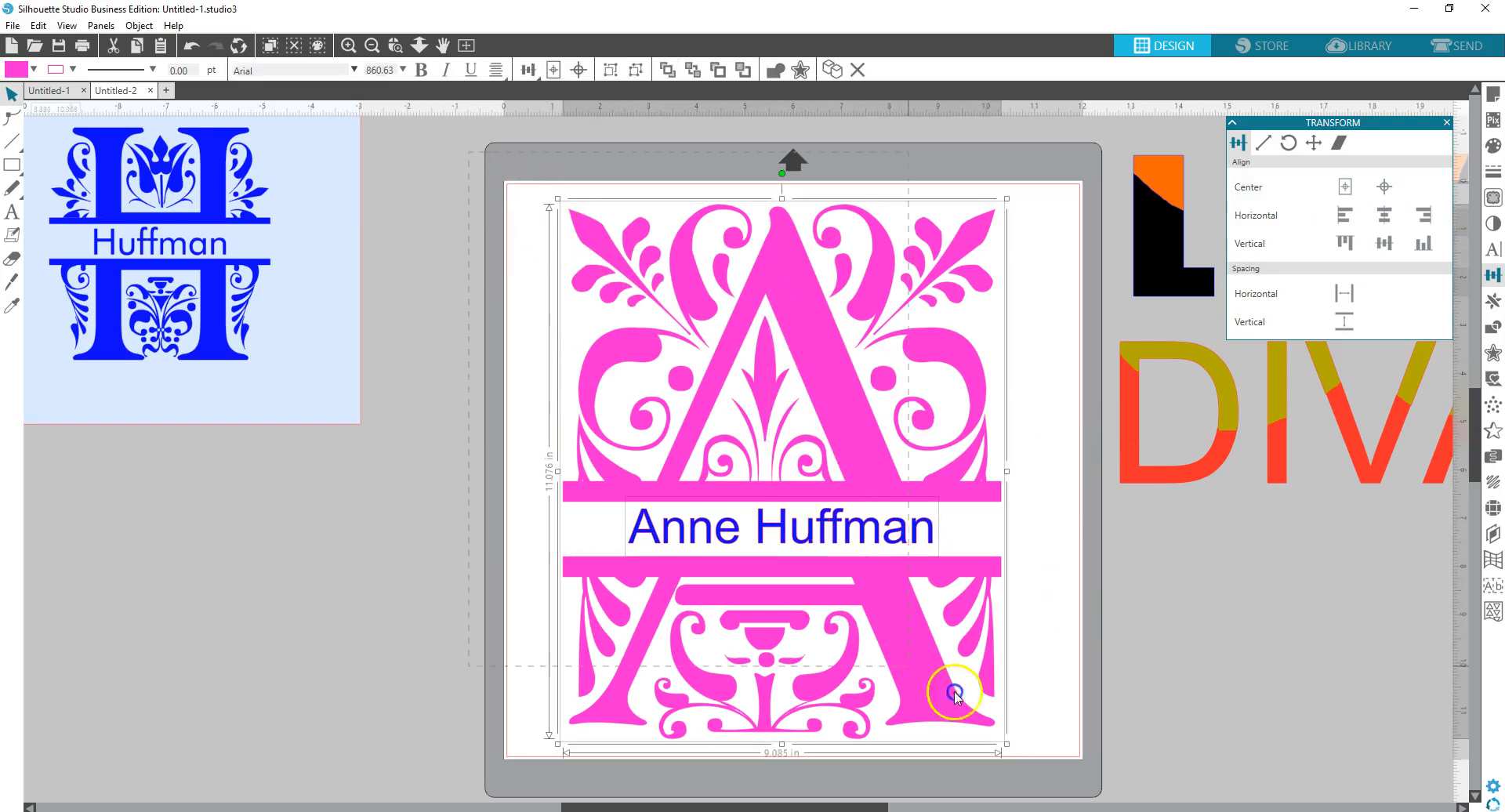
pyautogui.rightClick(939, 593)
pyautogui.click(992, 399)
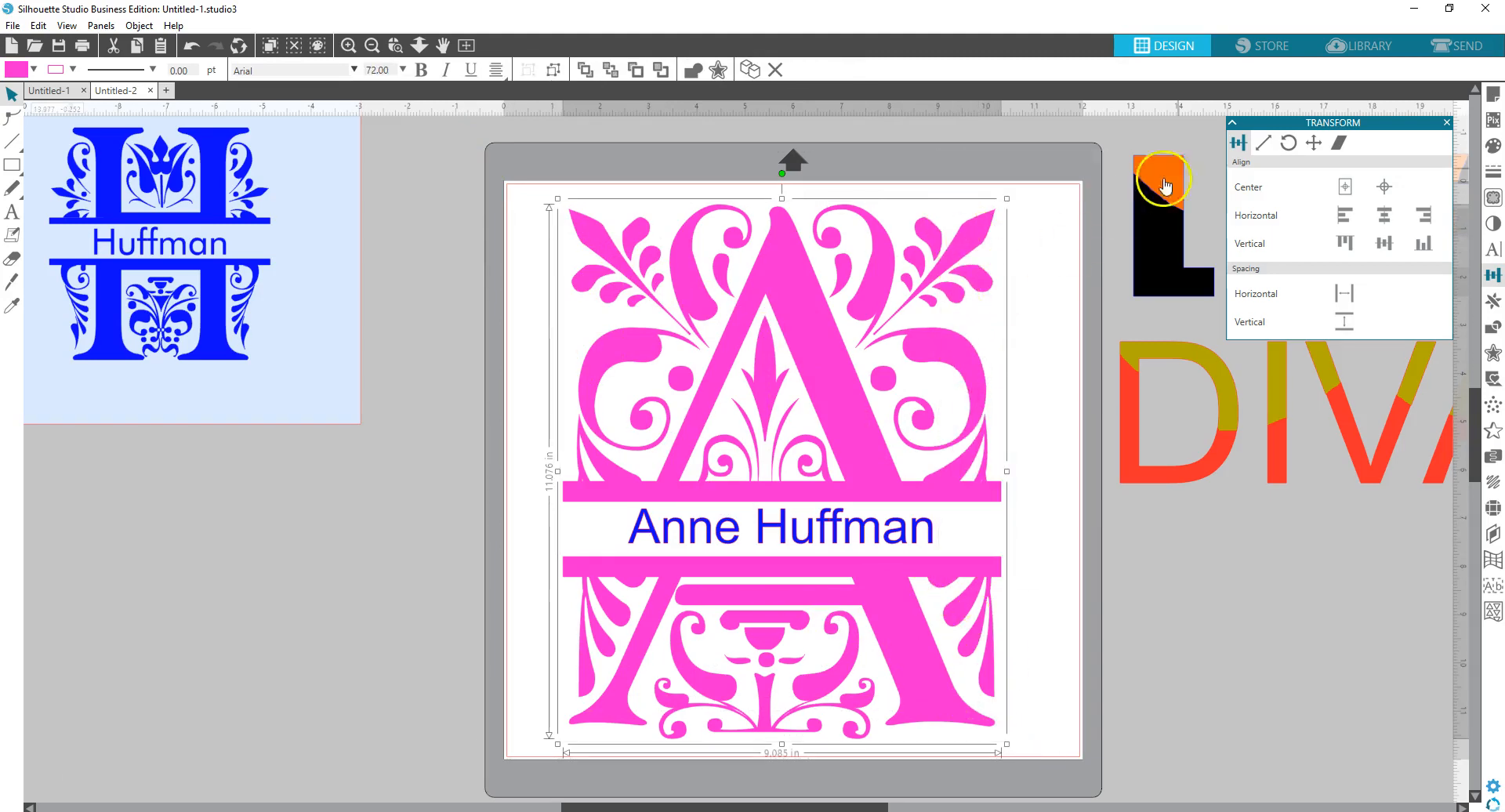
pyautogui.click(1462, 48)
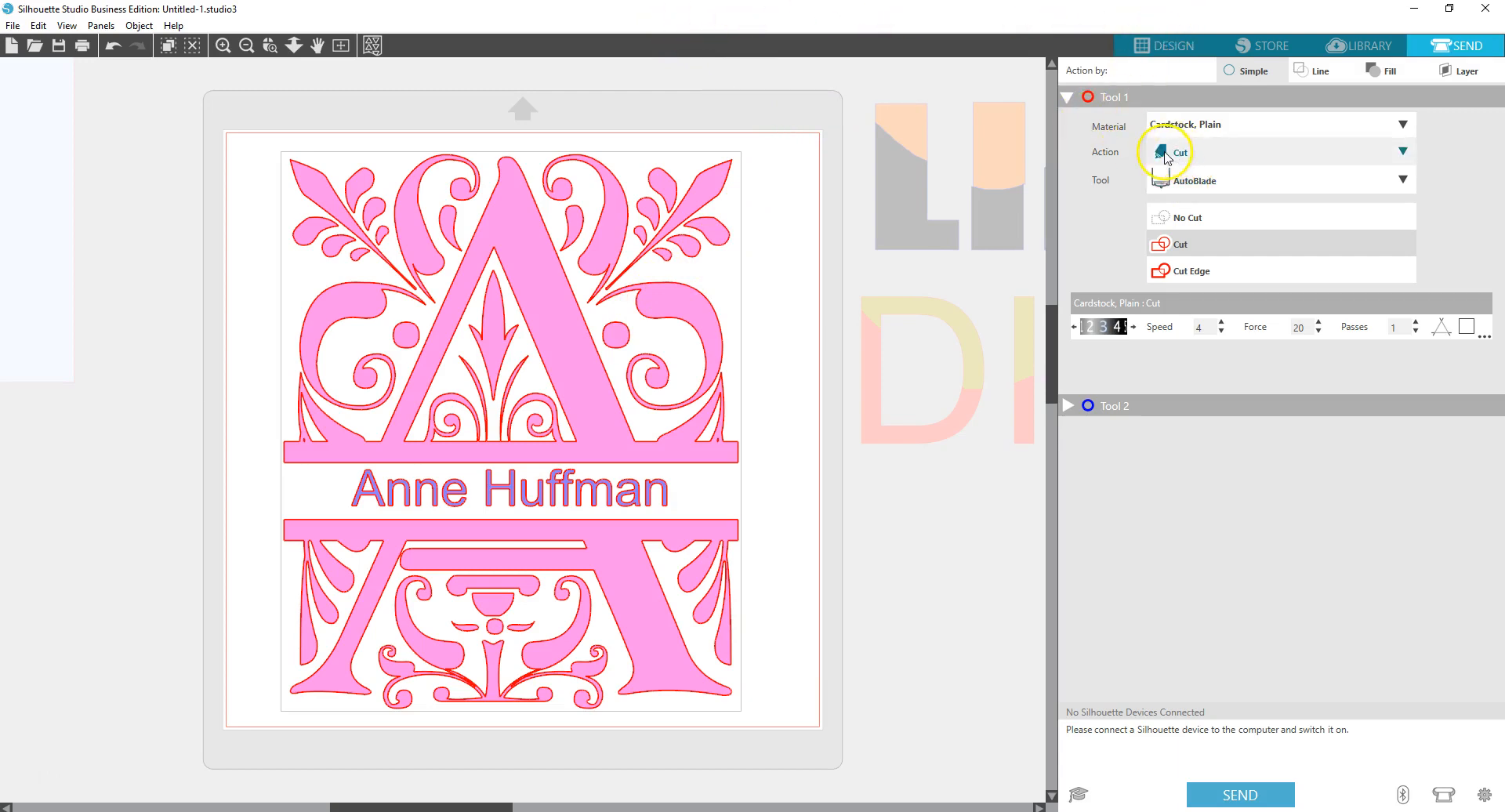
pyautogui.click(1144, 49)
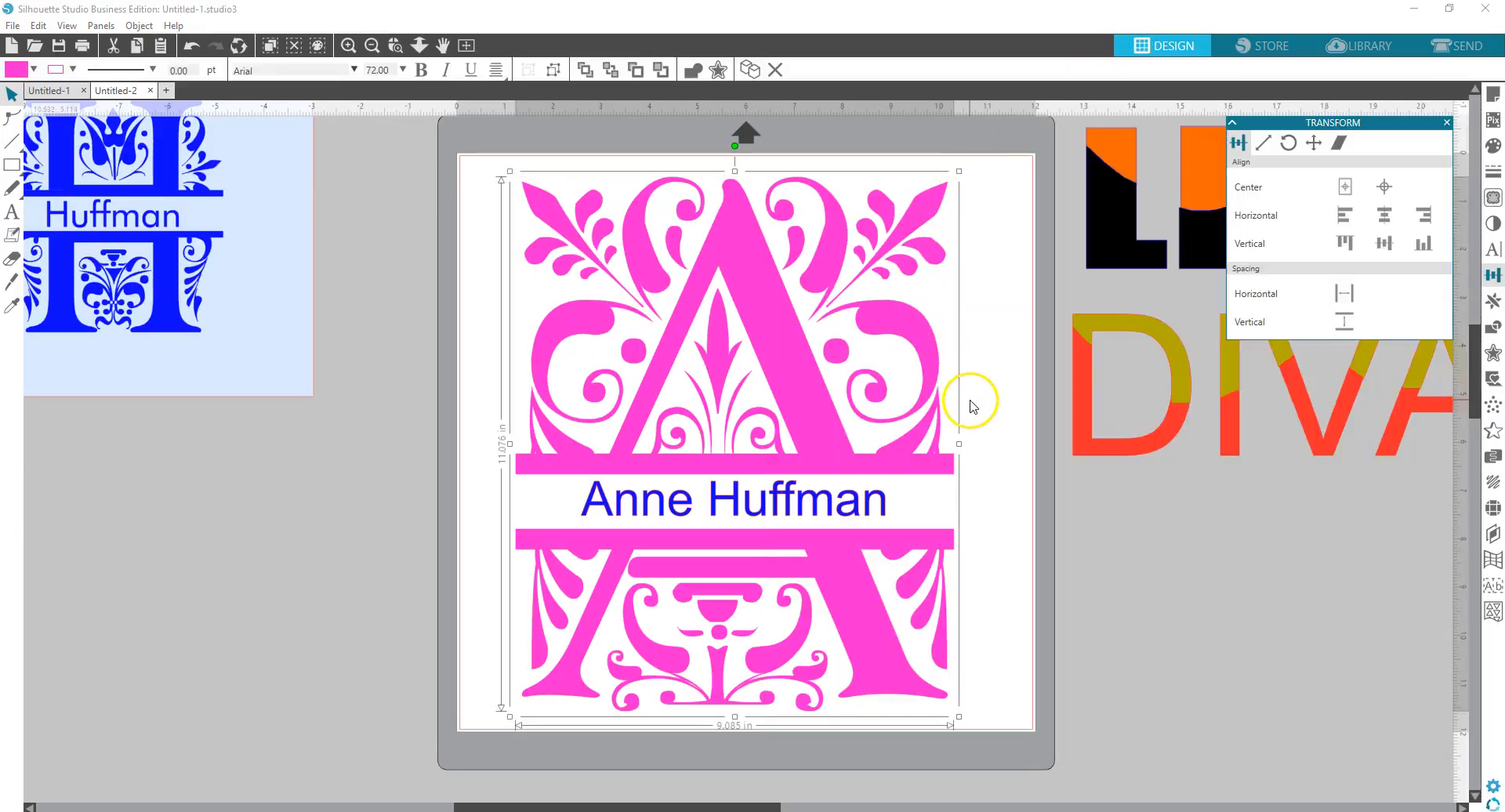
# - Nudge the blue H design lower, then shrink the pink monogram to about 6.083 in wide
pyautogui.click(971, 406)
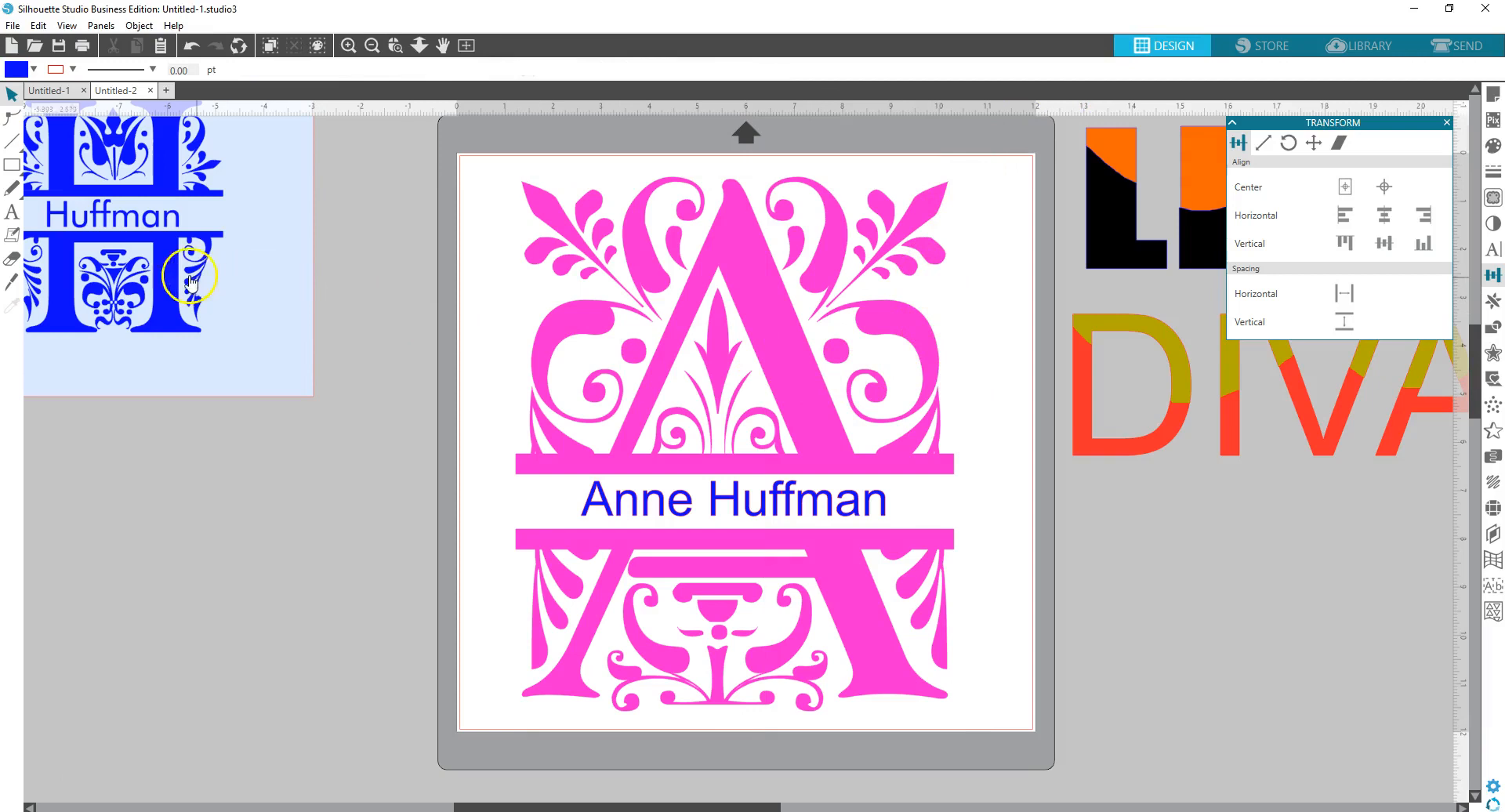
pyautogui.moveTo(172, 265); pyautogui.dragTo(169, 305)
pyautogui.click(687, 346)
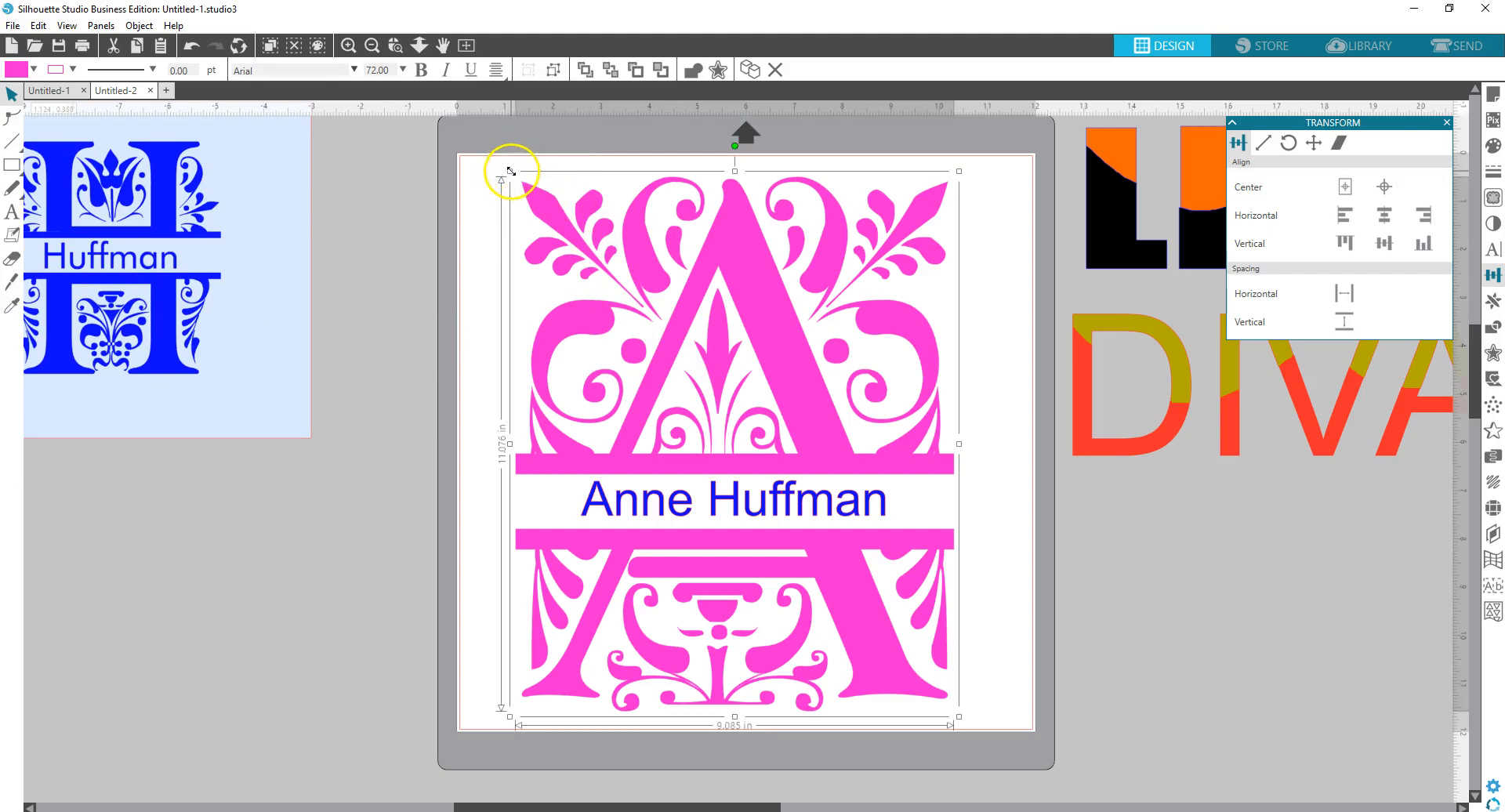
pyautogui.moveTo(541, 204); pyautogui.dragTo(652, 350)
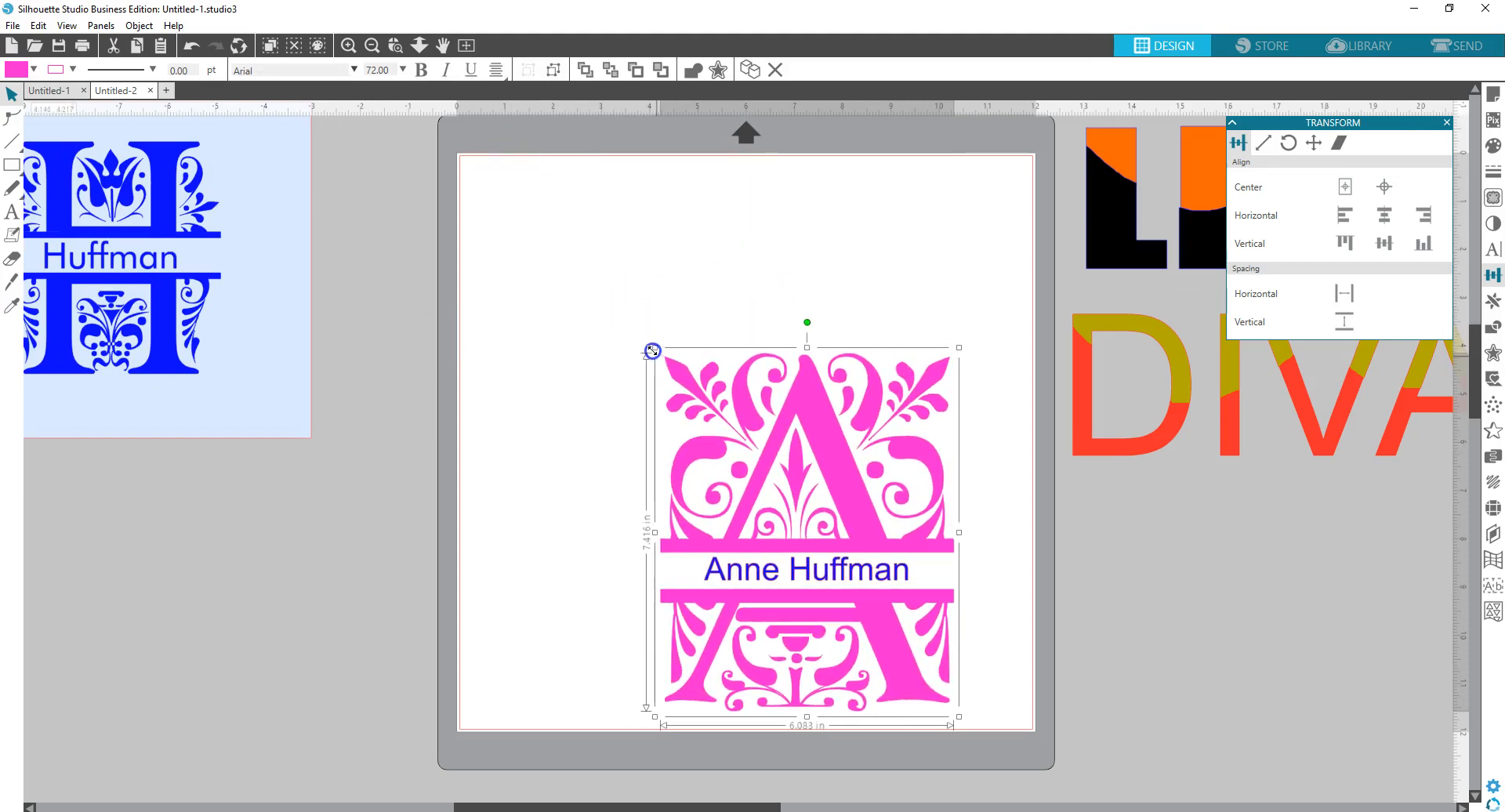
# - Move the scaled monogram up so it sits centred on the mat
pyautogui.moveTo(779, 503); pyautogui.dragTo(720, 369)
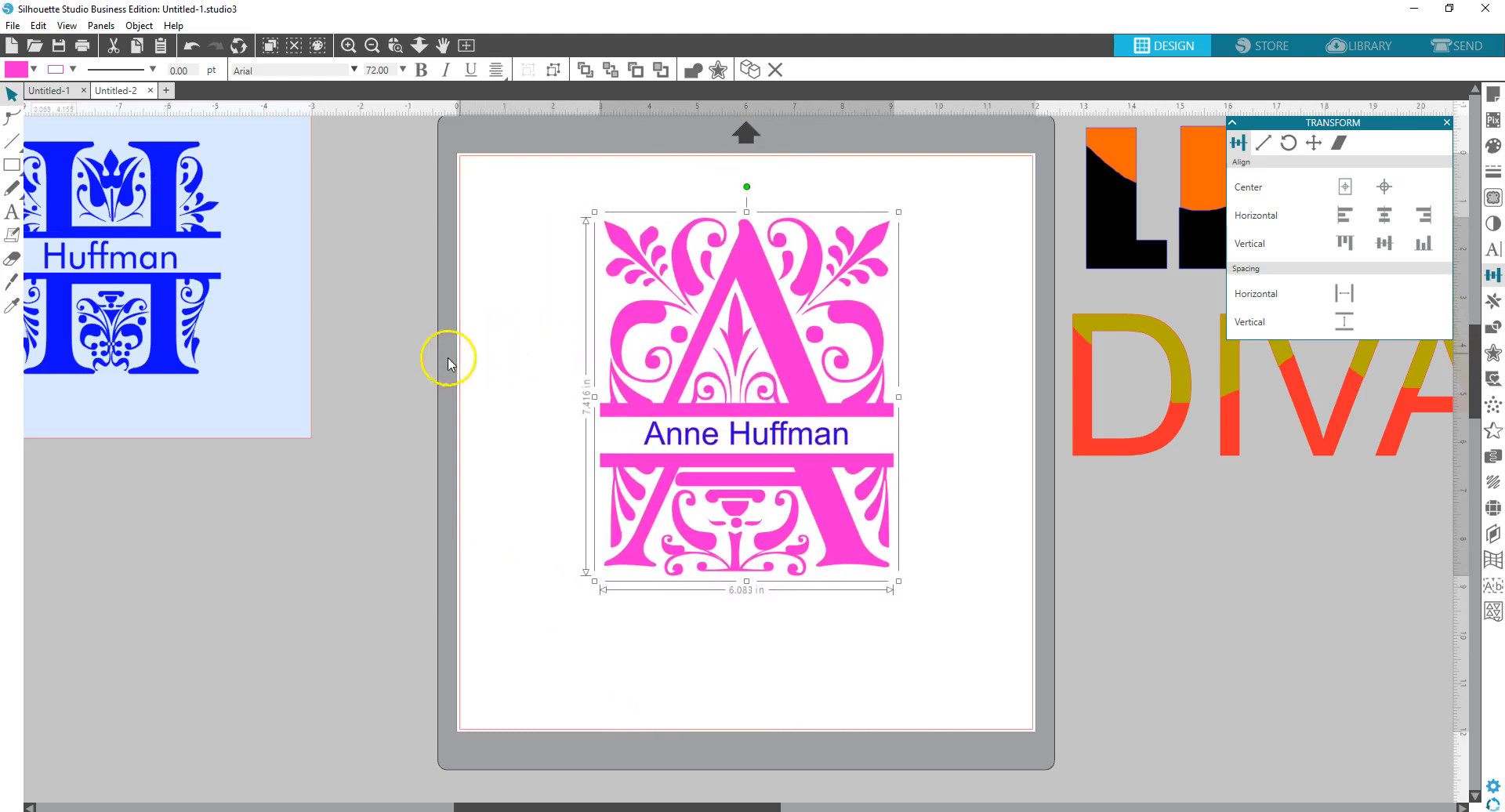
pyautogui.click(475, 314)
pyautogui.click(384, 249)
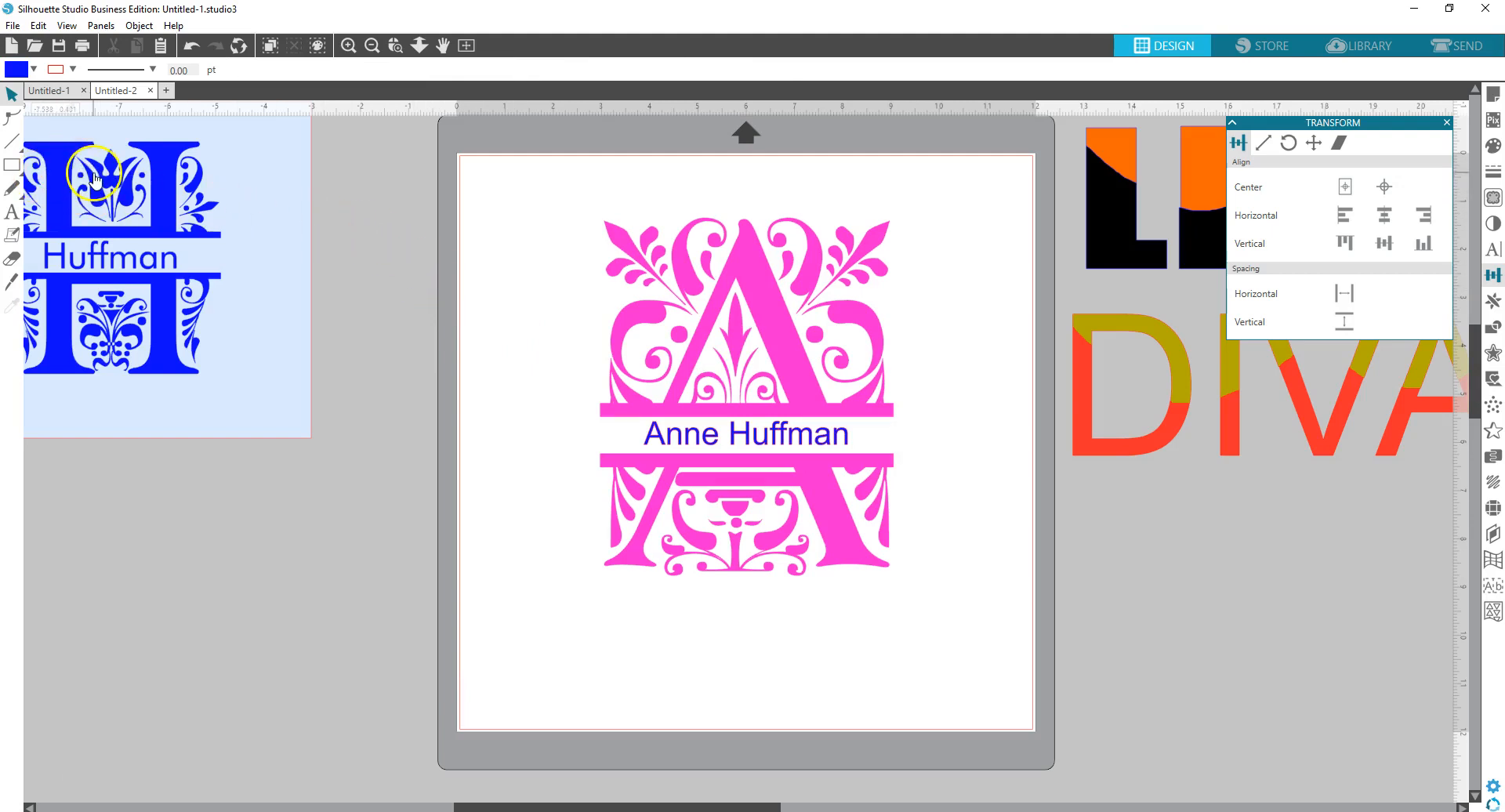
# - Draw a large rectangle, about 7.248 × 7.899 in, over the monogram
pyautogui.click(12, 165)
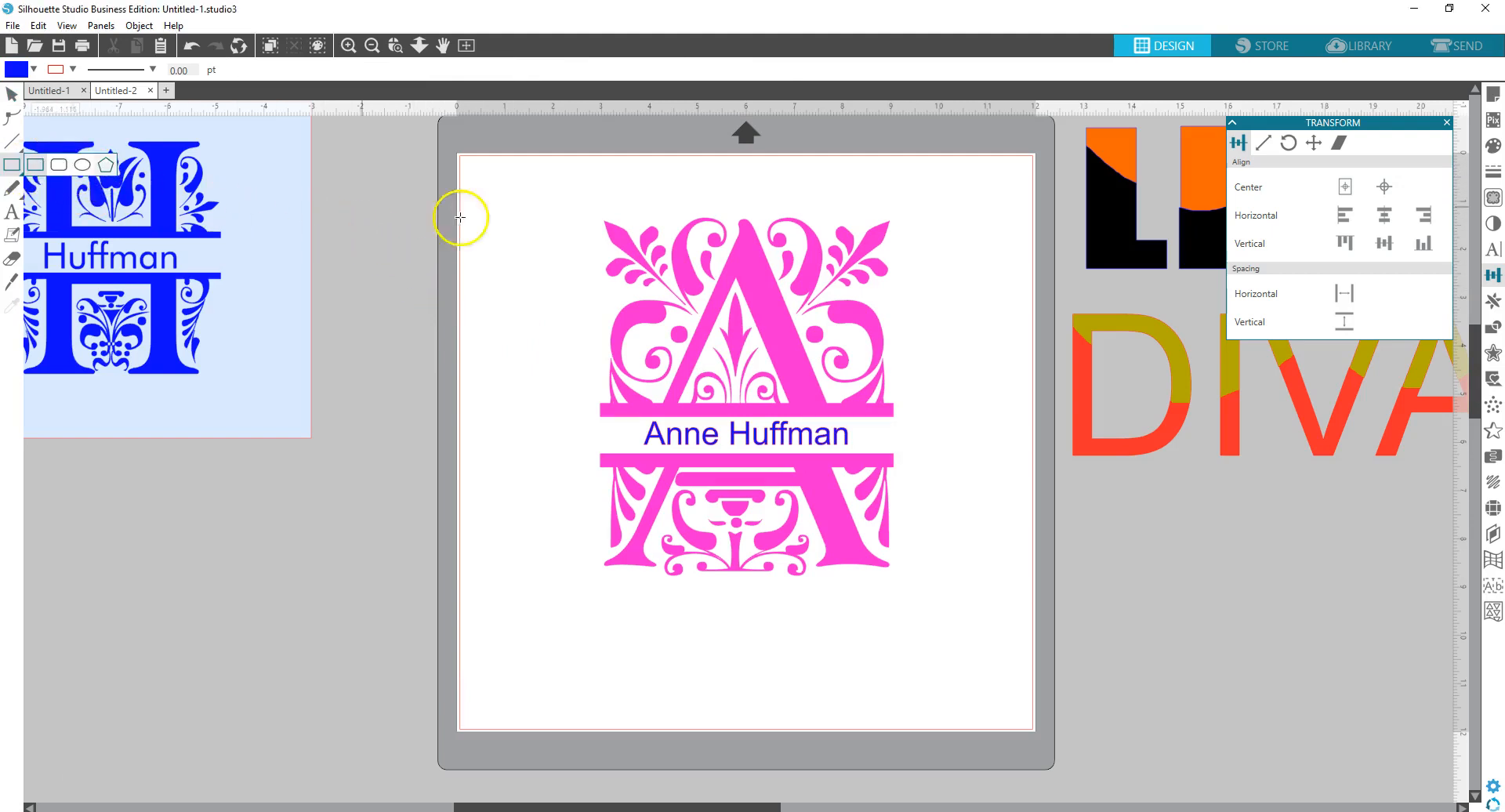
pyautogui.moveTo(575, 210); pyautogui.dragTo(924, 591)
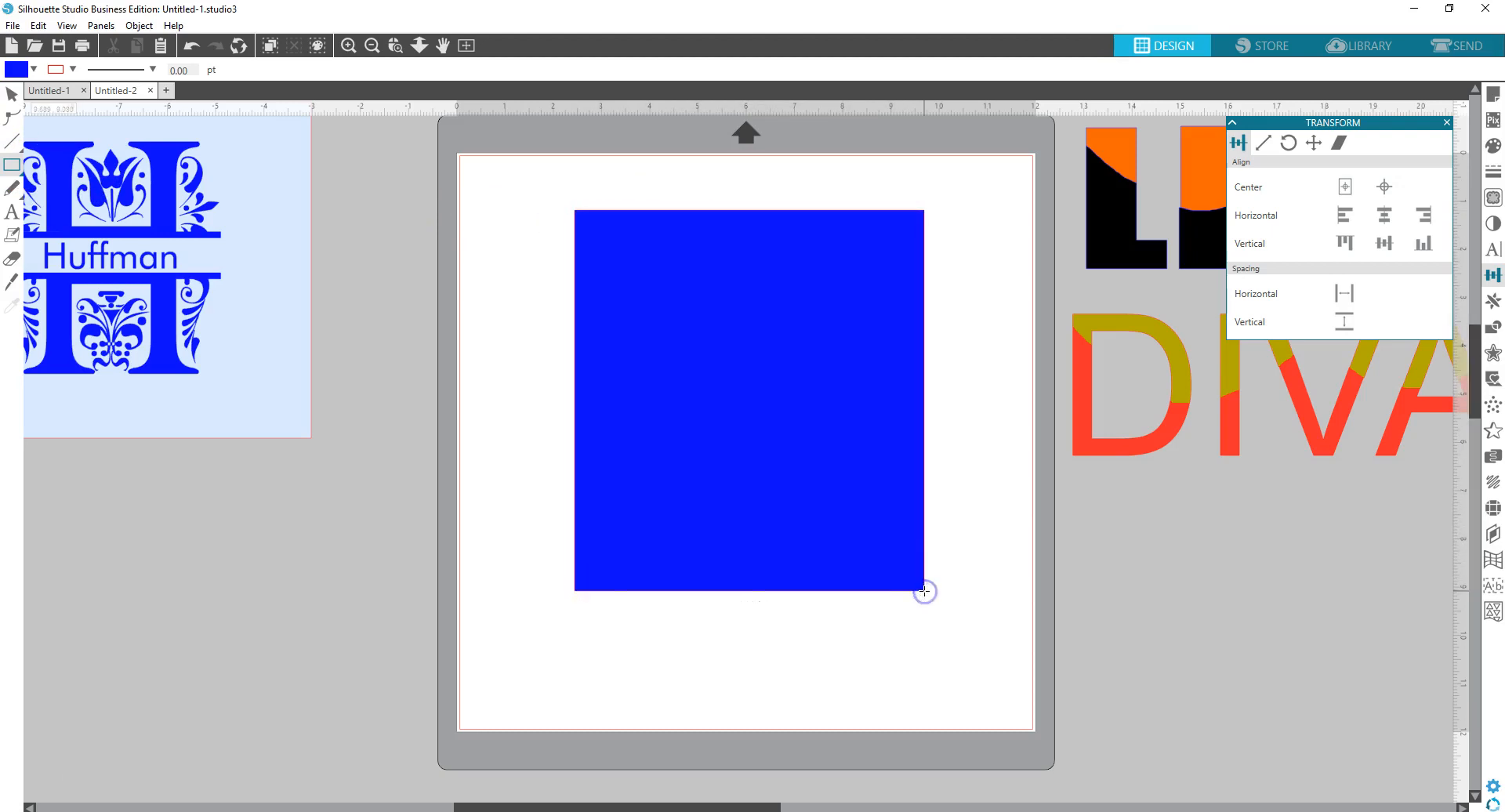
pyautogui.rightClick(649, 282)
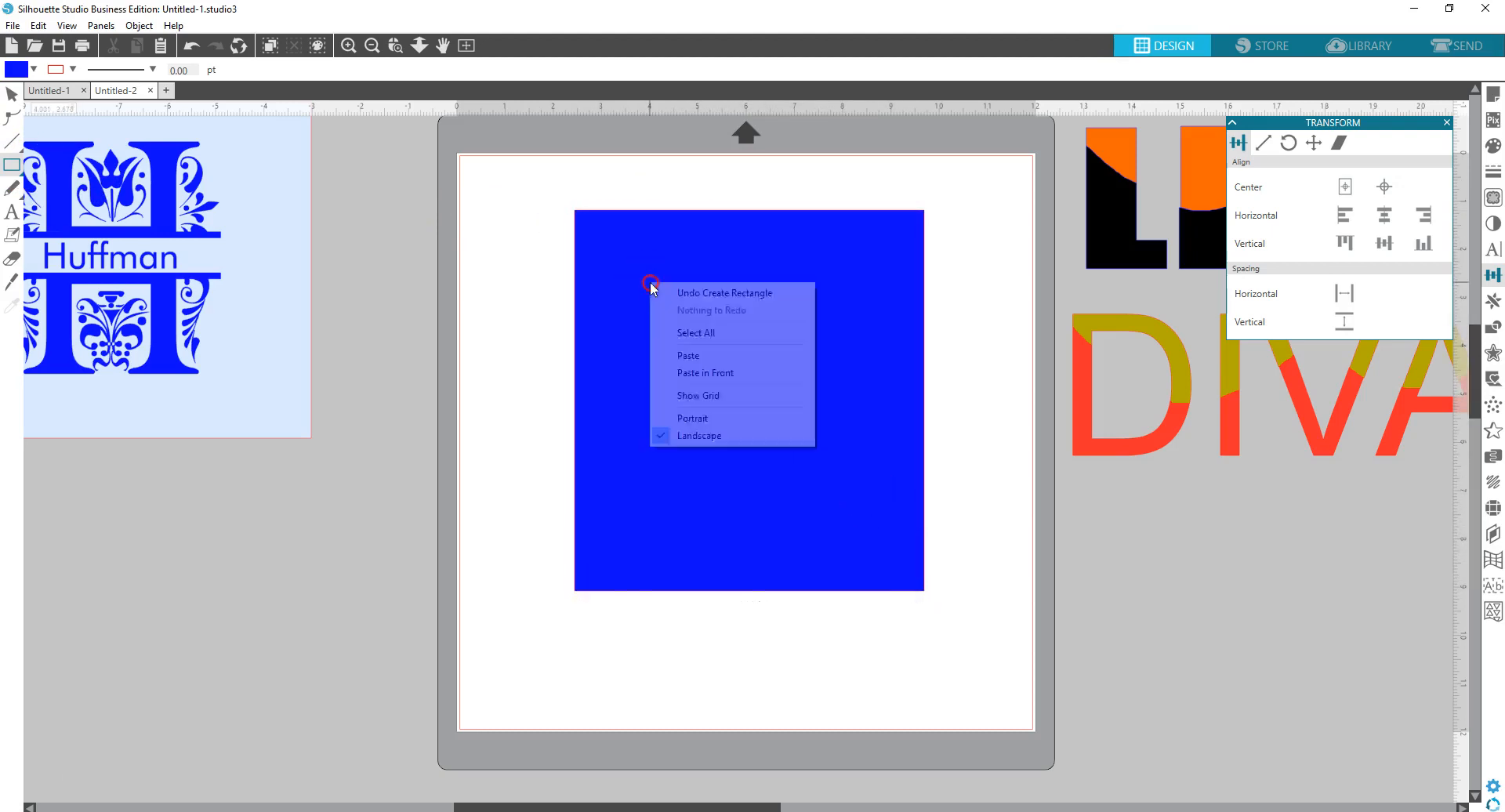
pyautogui.click(496, 227)
pyautogui.moveTo(493, 226)
pyautogui.mouseDown()
pyautogui.moveTo(595, 222)
pyautogui.moveTo(477, 205)
pyautogui.mouseUp()
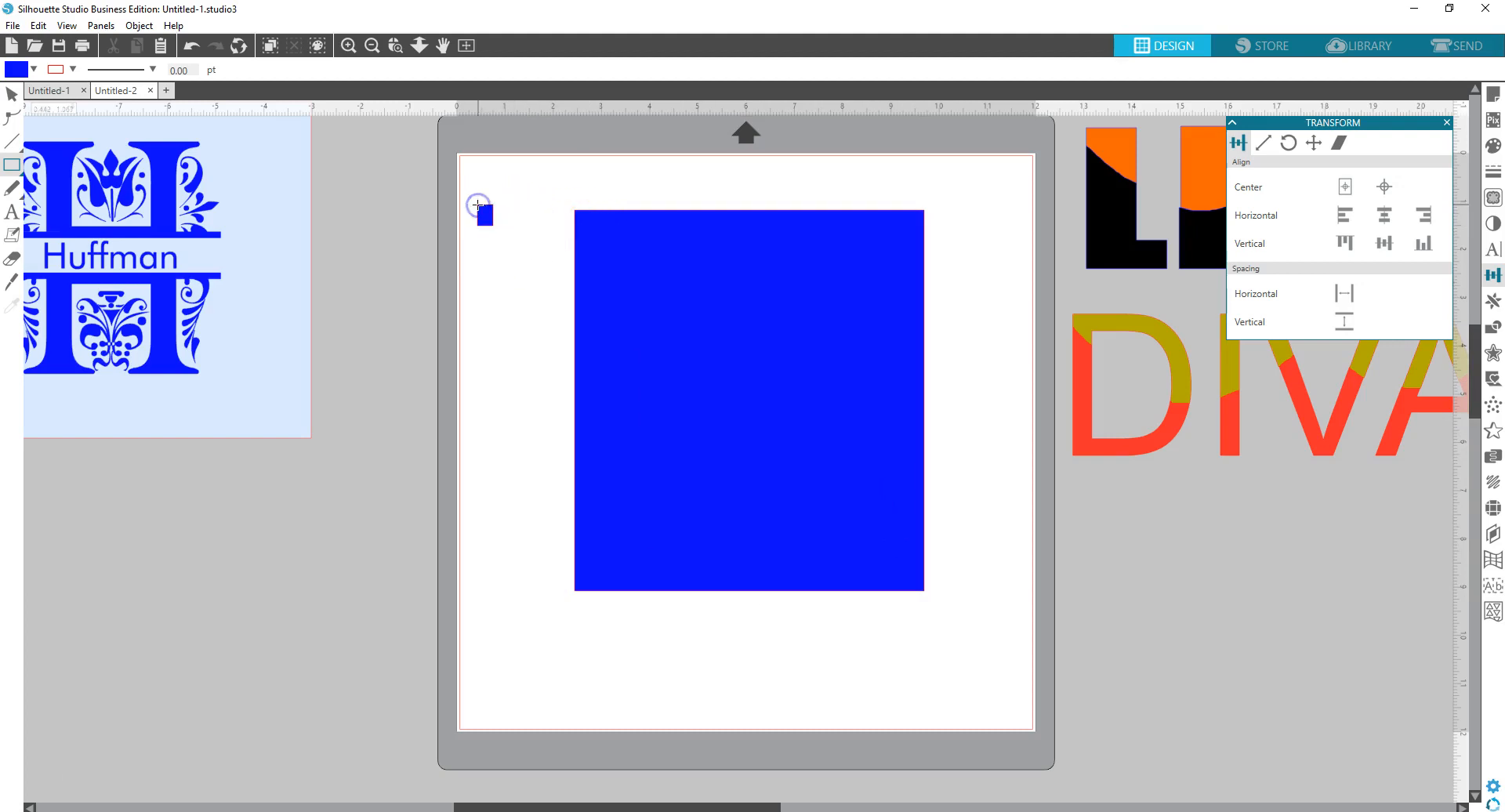
# - Delete the small stray rectangle
pyautogui.click(12, 96)
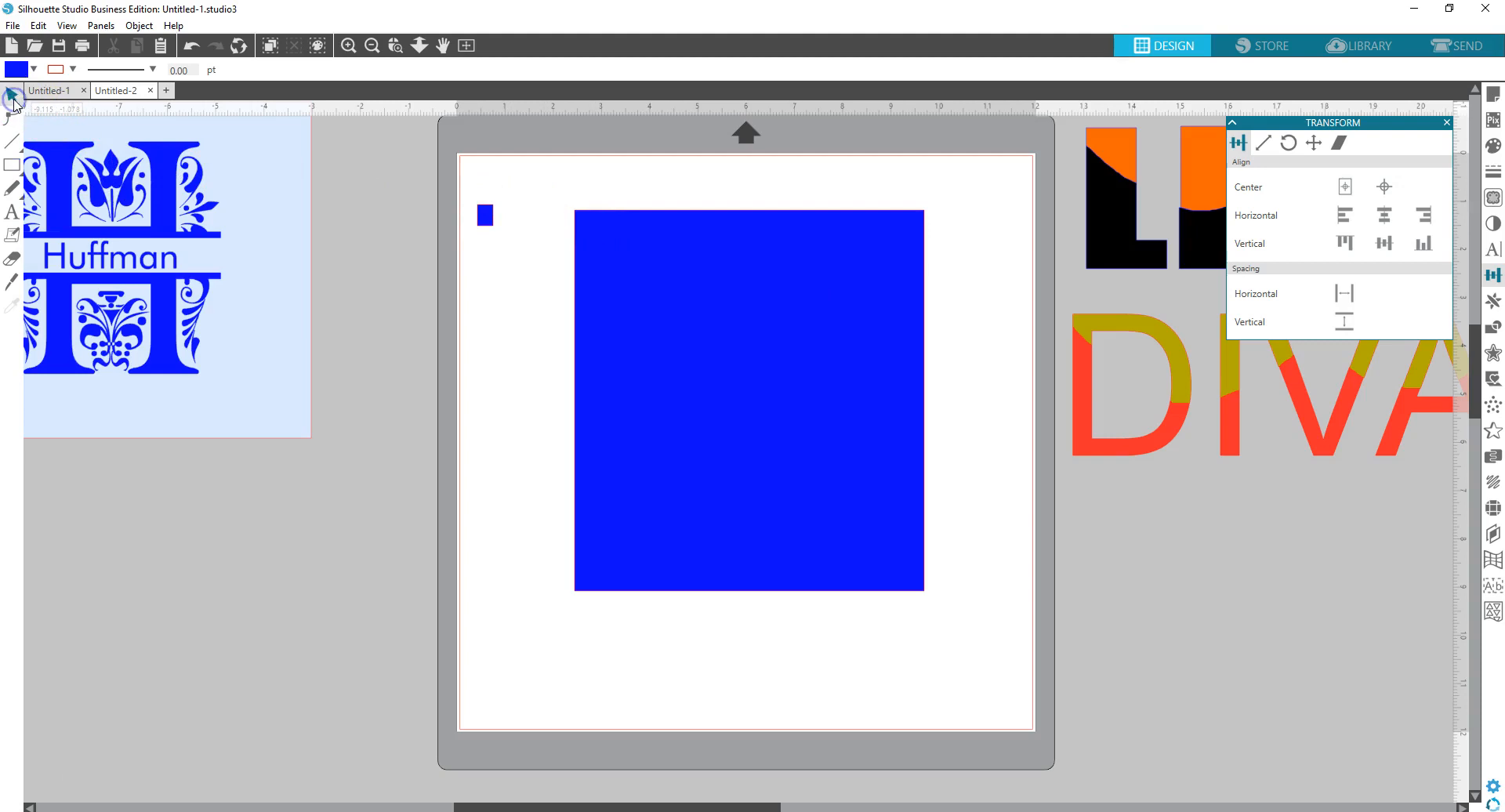
pyautogui.click(487, 214)
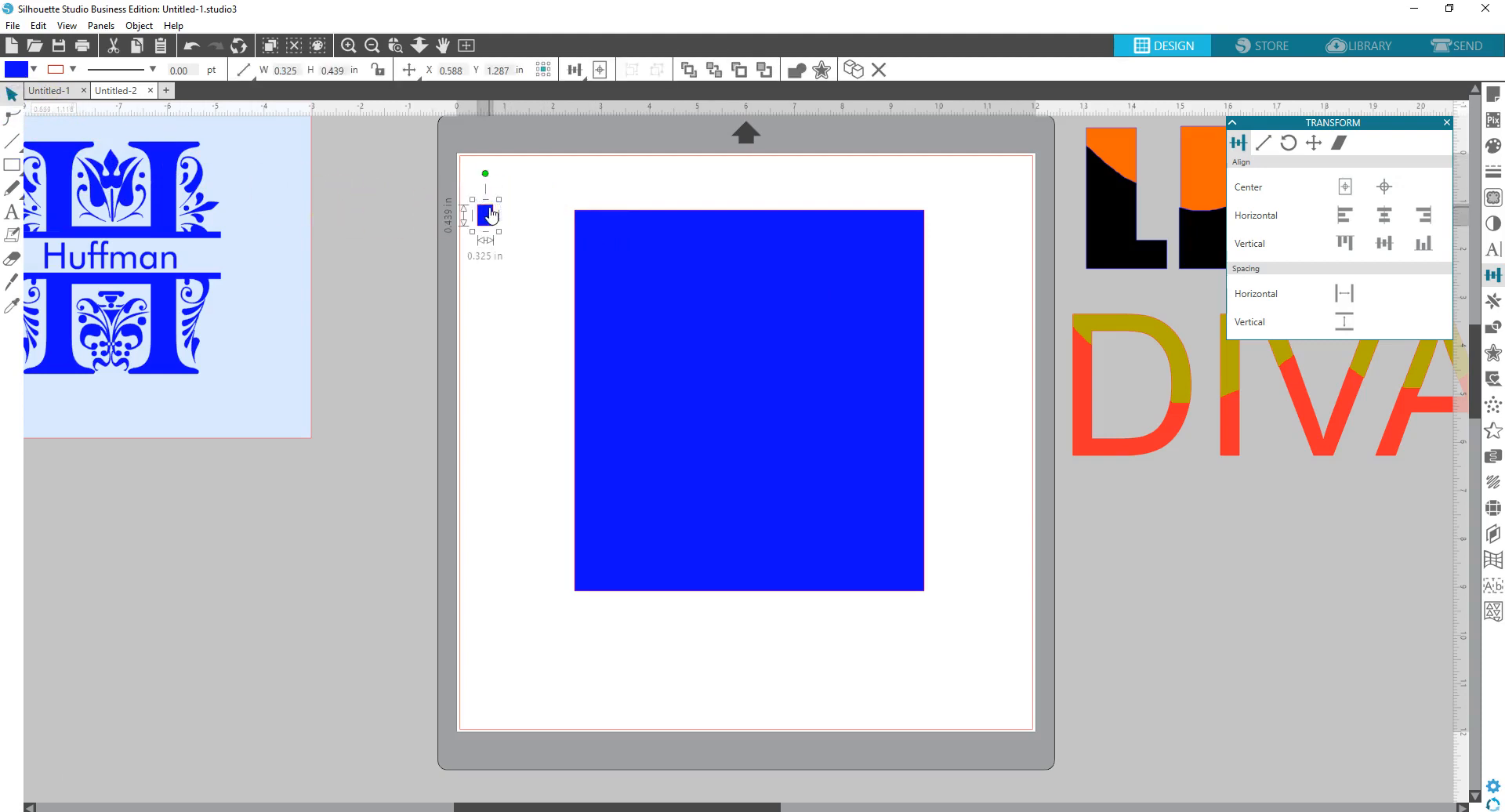
pyautogui.press('Delete')
# - Send the large rectangle to the back, behind the pink monogram
pyautogui.click(620, 228)
pyautogui.rightClick(620, 228)
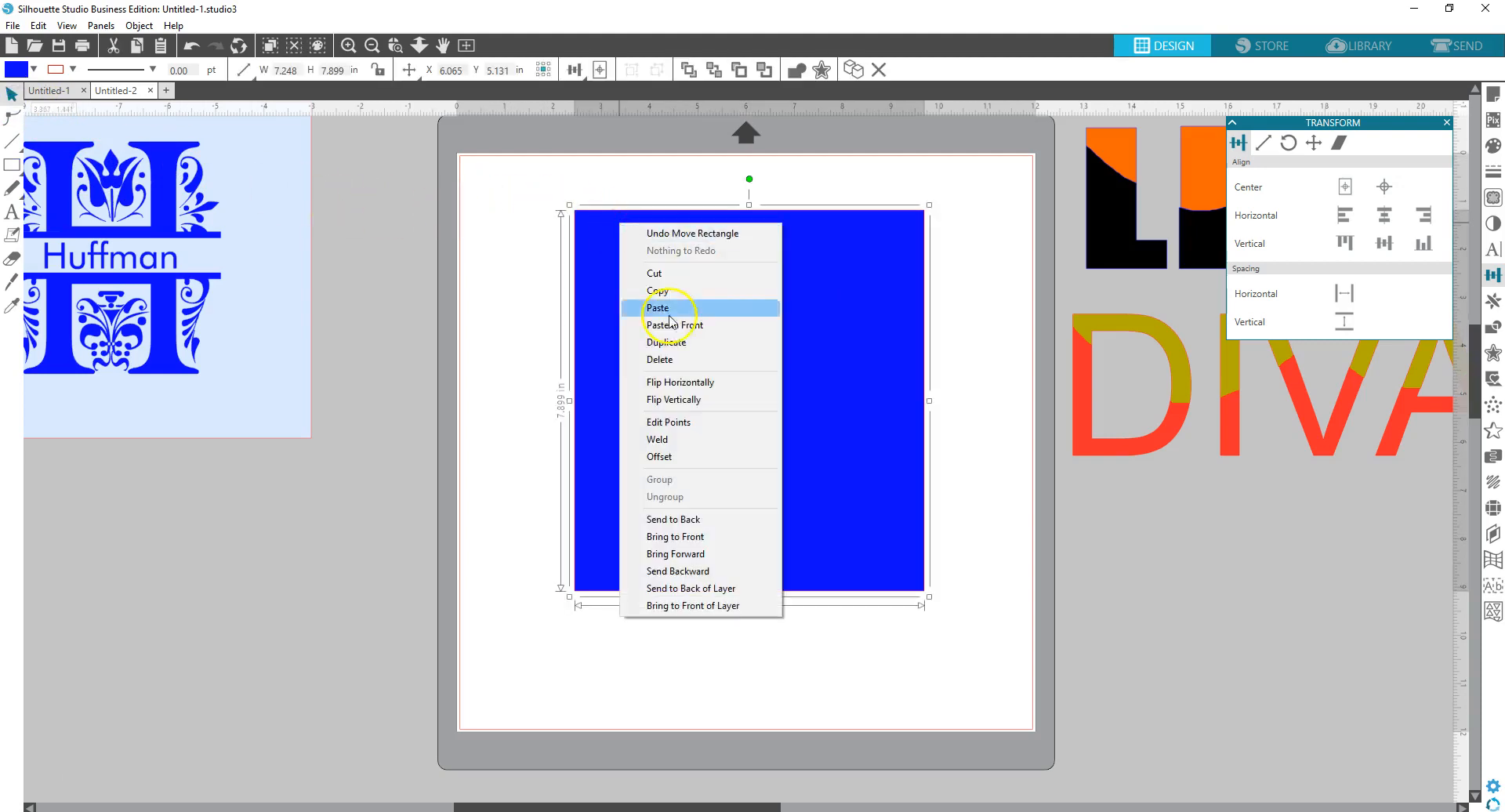
pyautogui.click(722, 525)
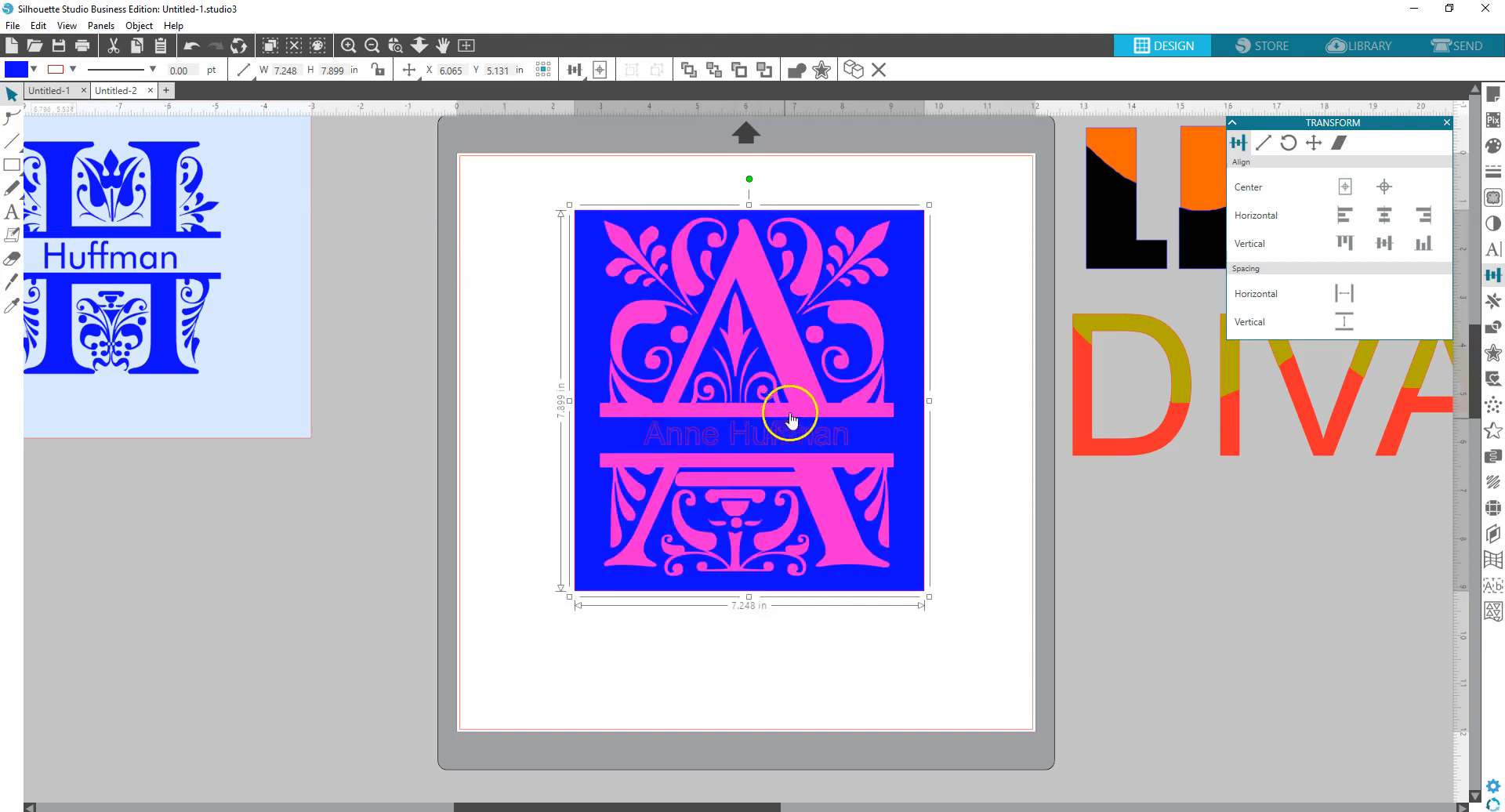
# - Fill the backing rectangle with the palest pink swatch and deselect it
pyautogui.click(34, 70)
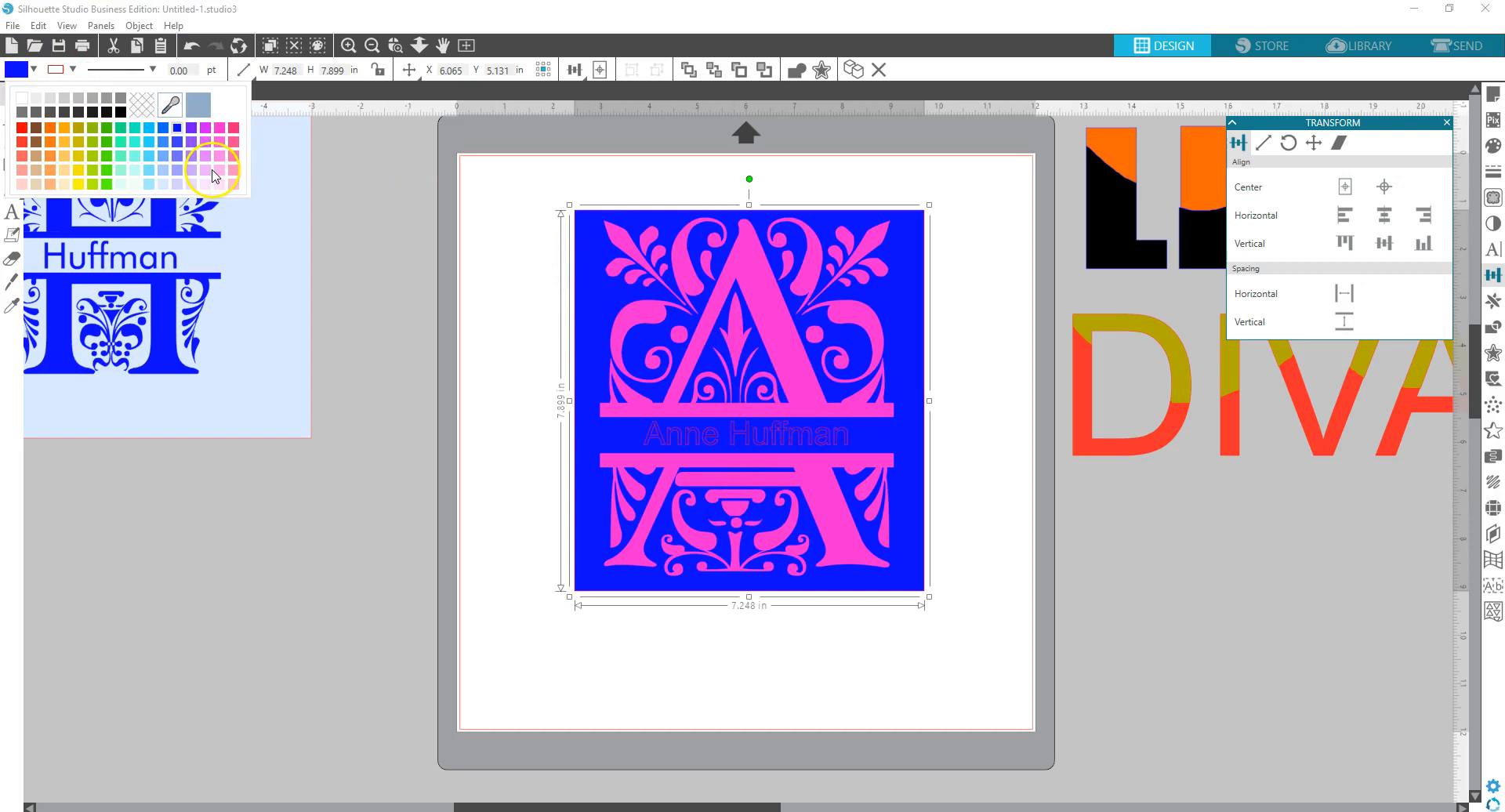
pyautogui.click(216, 171)
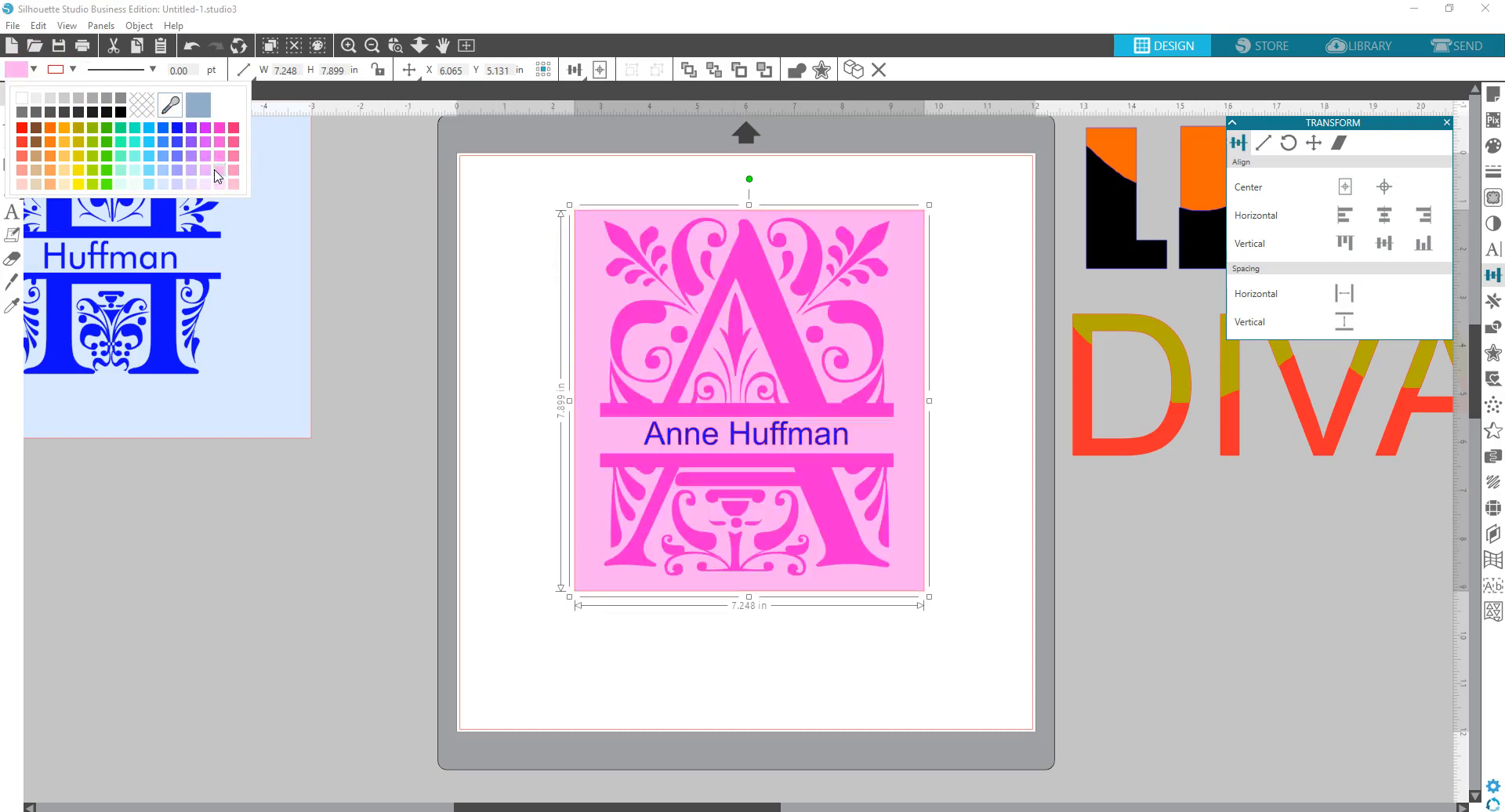
pyautogui.click(215, 185)
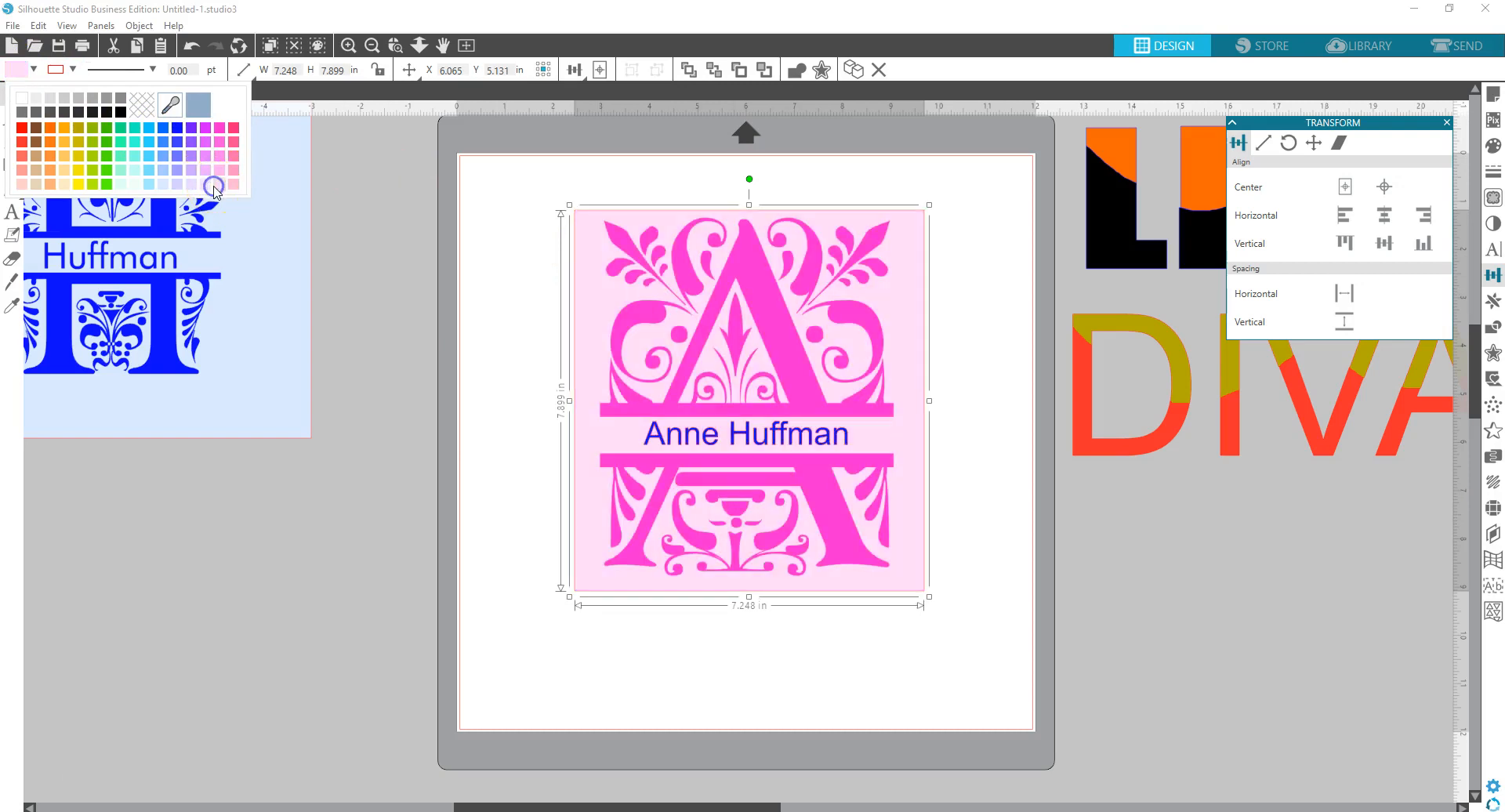
pyautogui.click(389, 444)
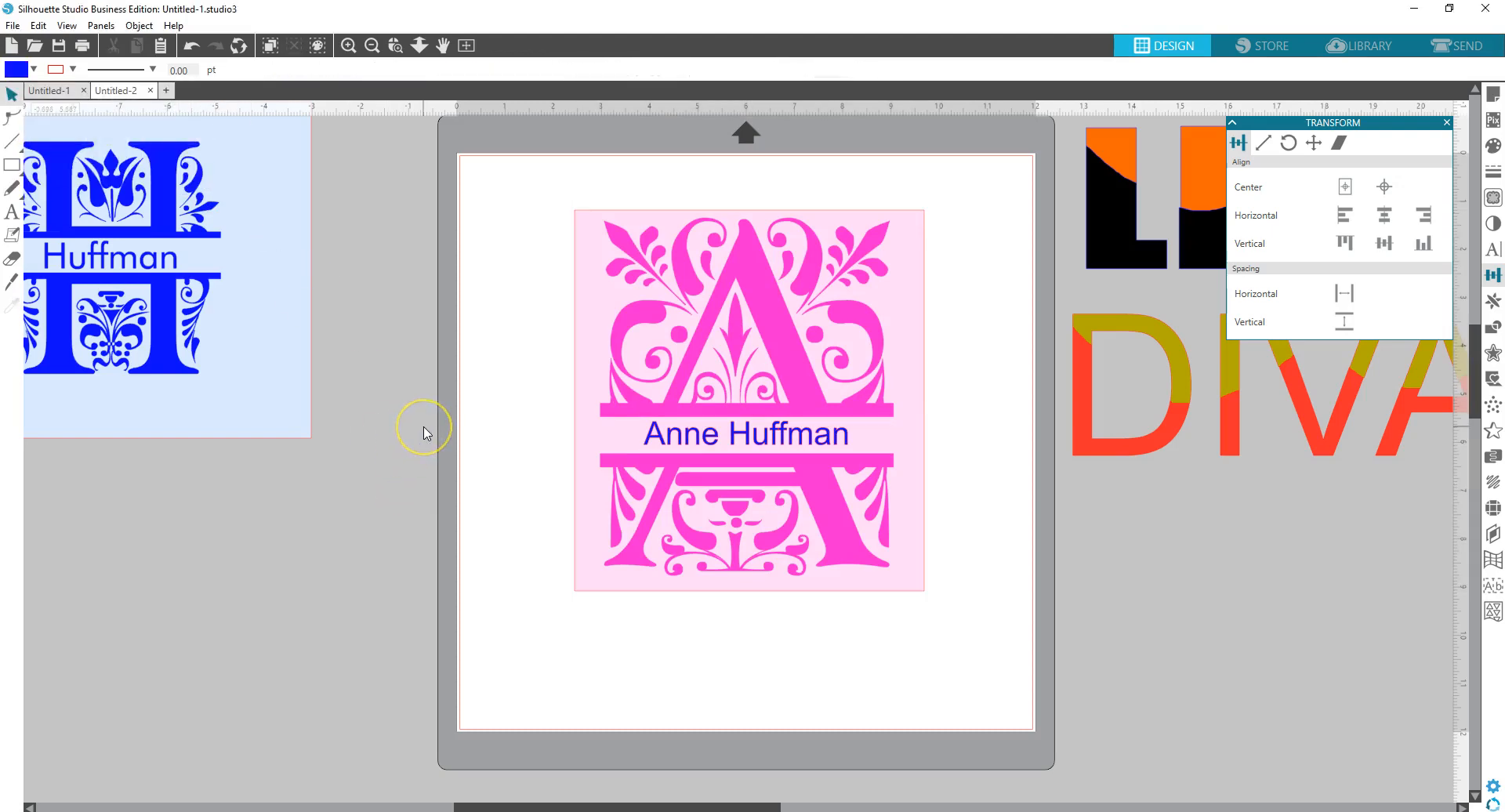
pyautogui.click(313, 551)
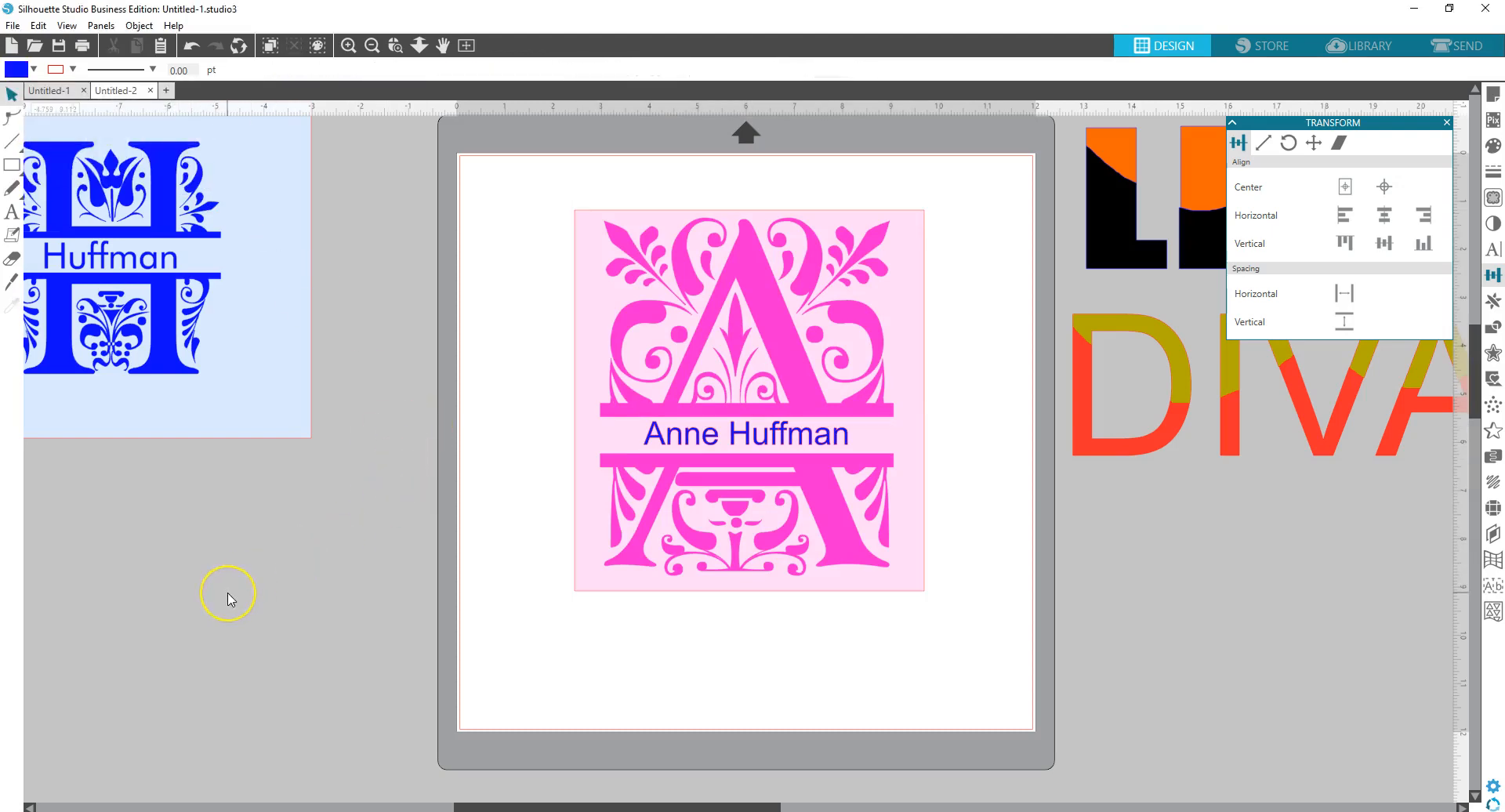